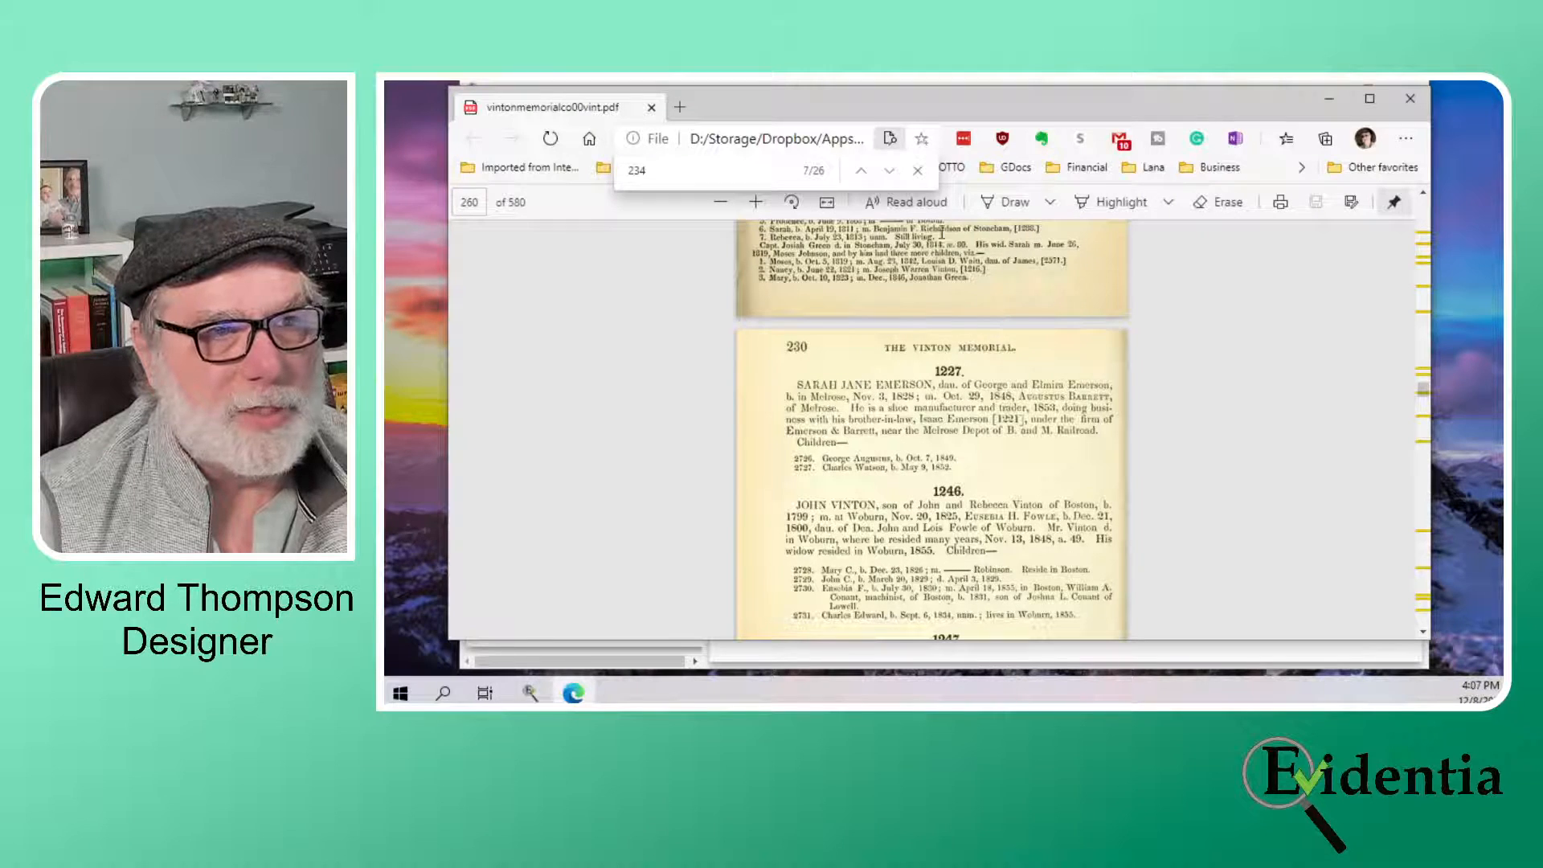
Look through the next matches for 234 in the Vinton Memorial PDF and browse to printed pages 233 and 234
left_click(888, 174)
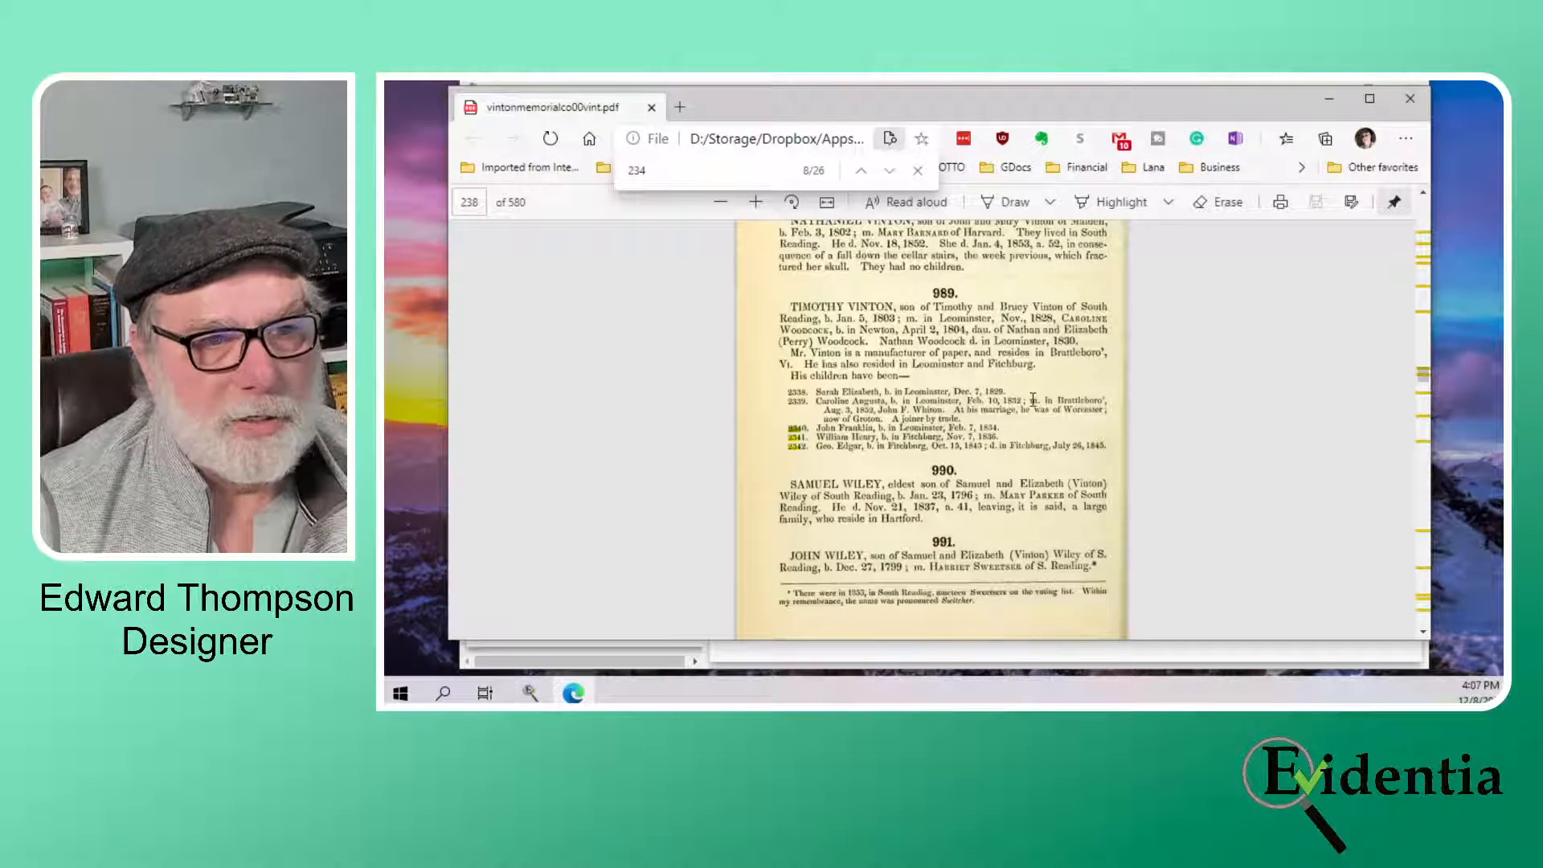
scroll(1032, 399, "down", 4)
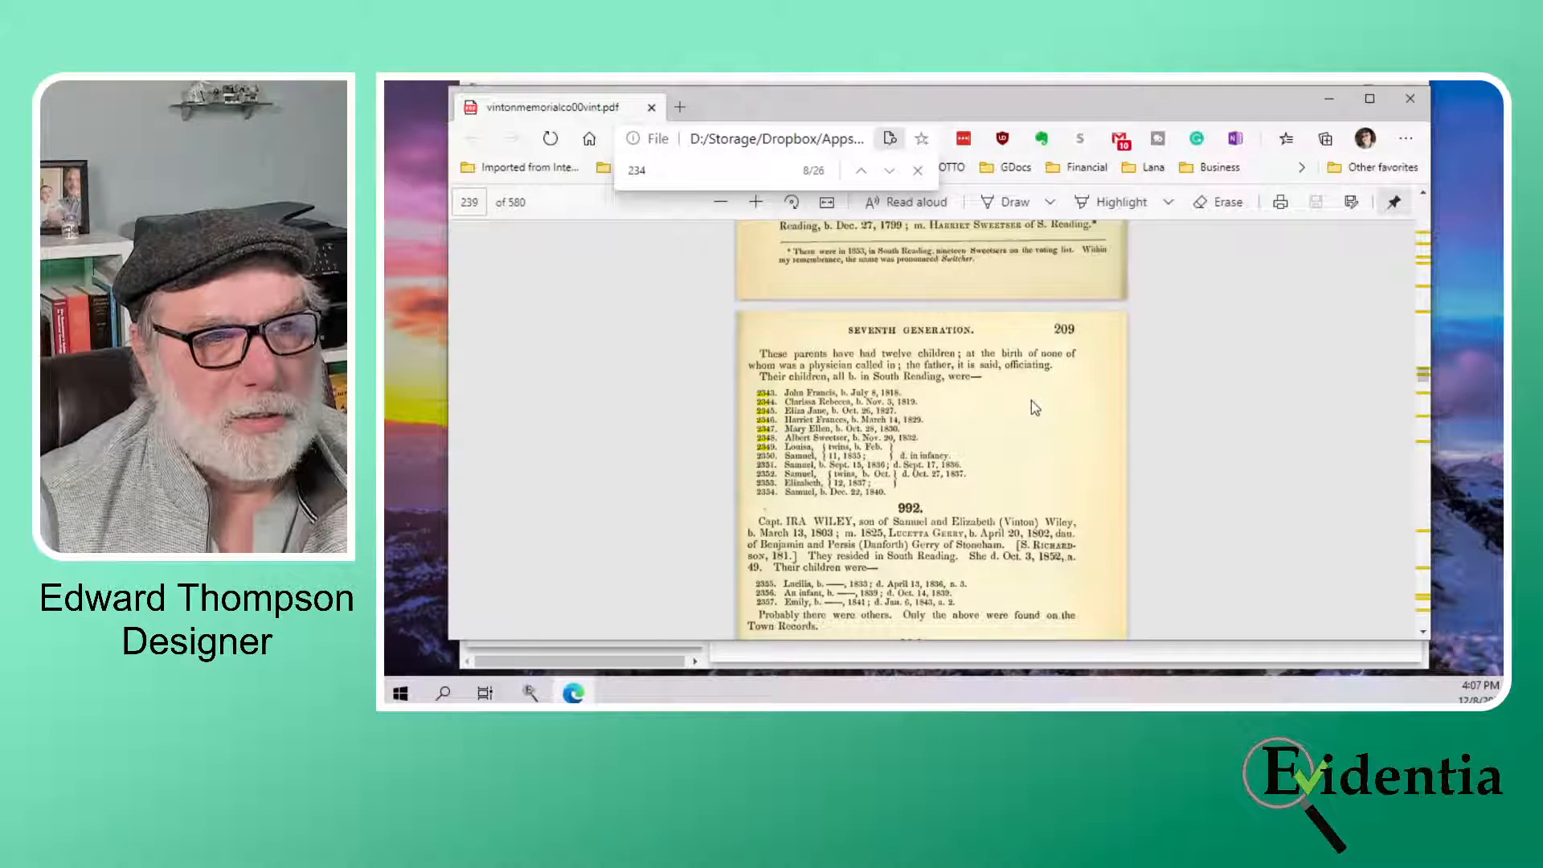
scroll(1032, 401, "down", 20)
scroll(1031, 408, "down", 20)
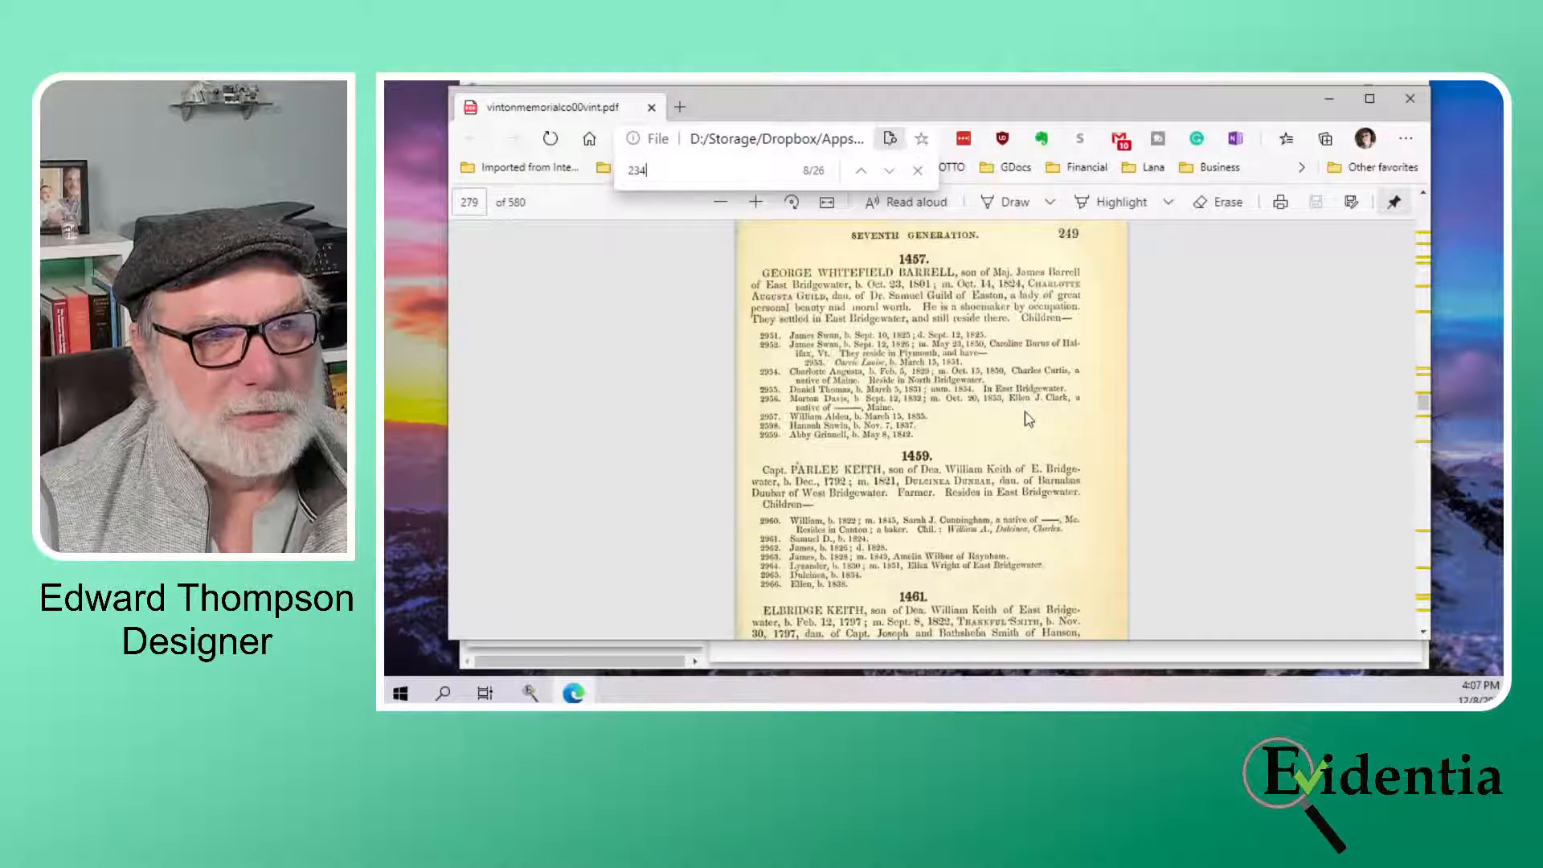
scroll(1027, 410, "up", 5)
scroll(1025, 419, "up", 15)
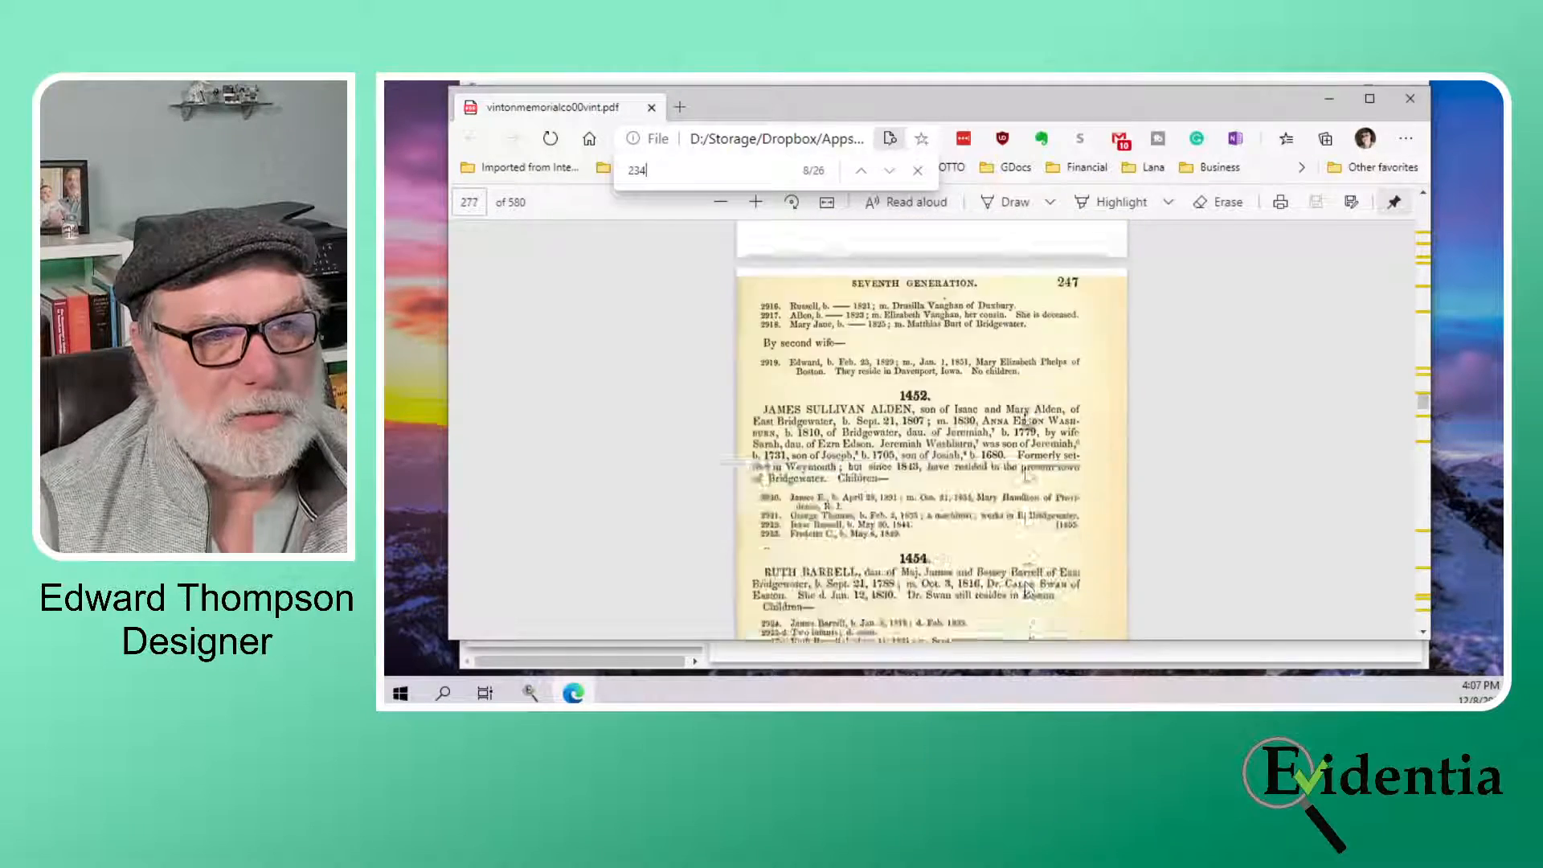
scroll(1025, 418, "up", 10)
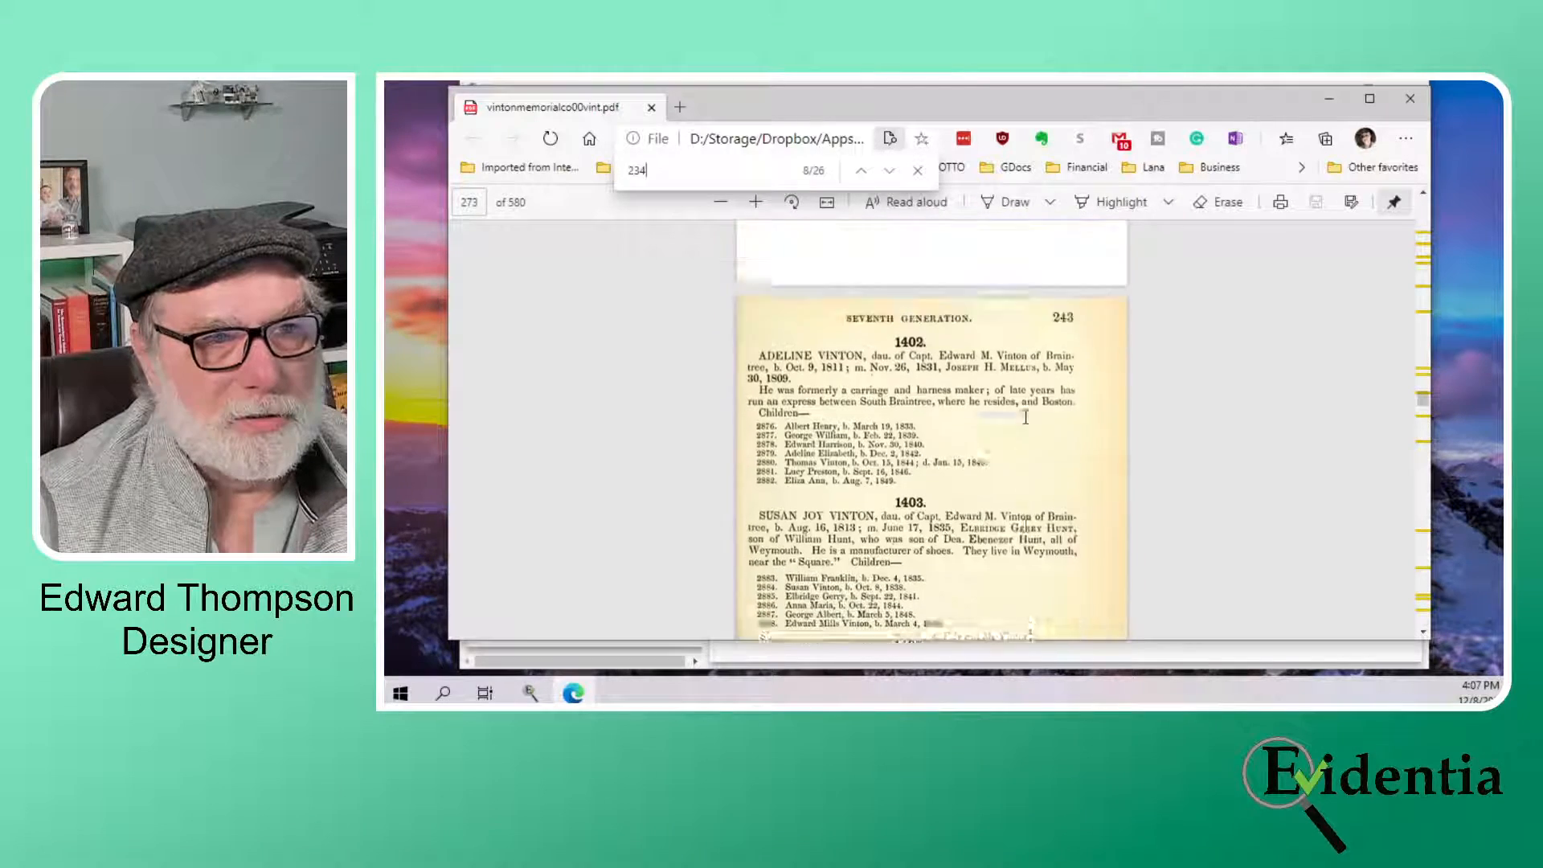
scroll(1025, 417, "up", 3)
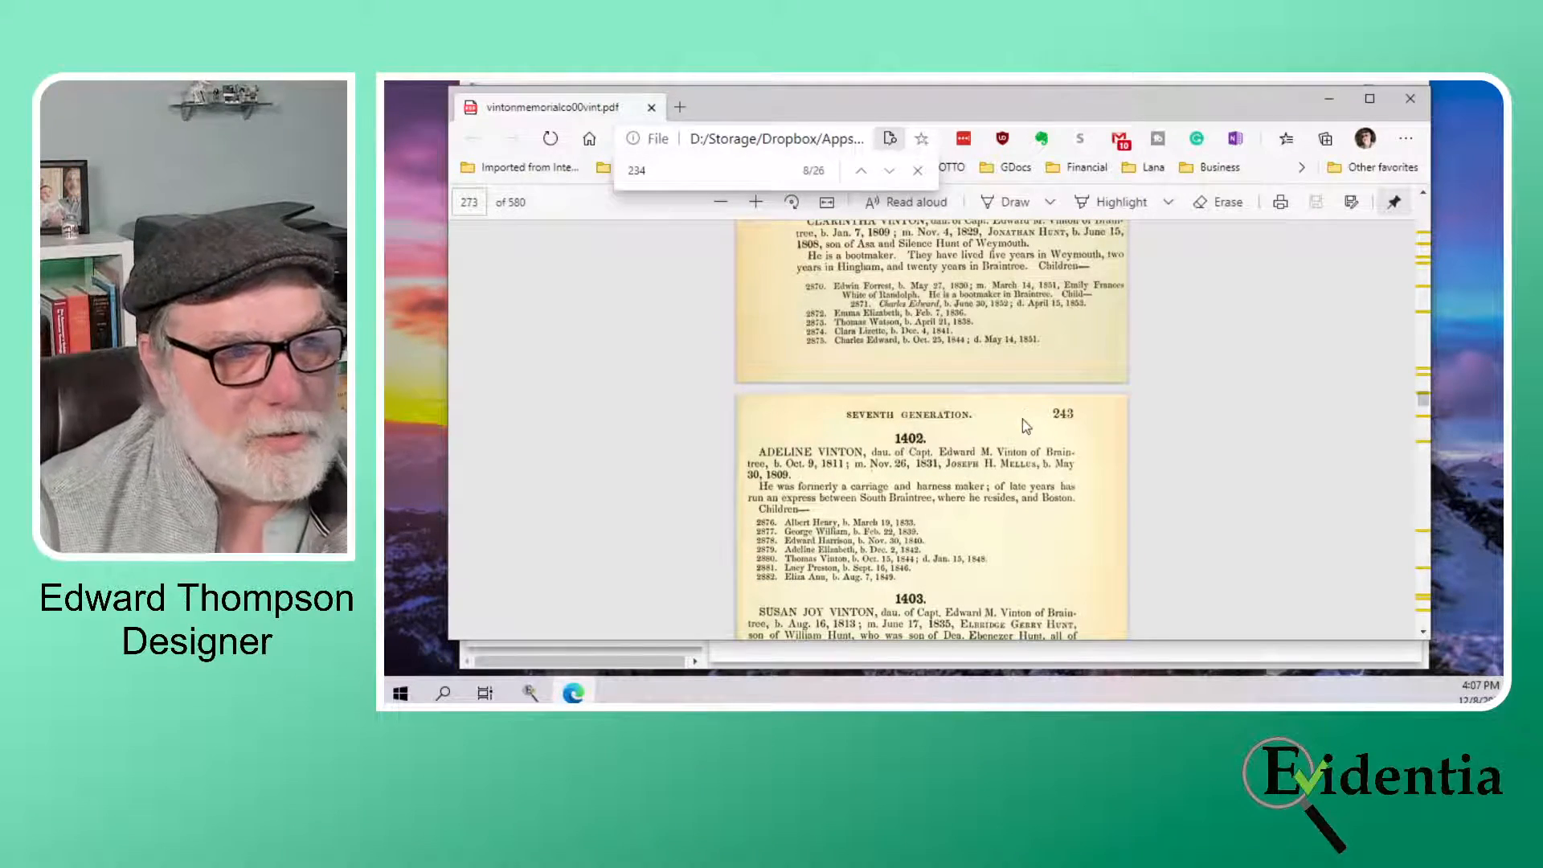
scroll(1022, 418, "up", 10)
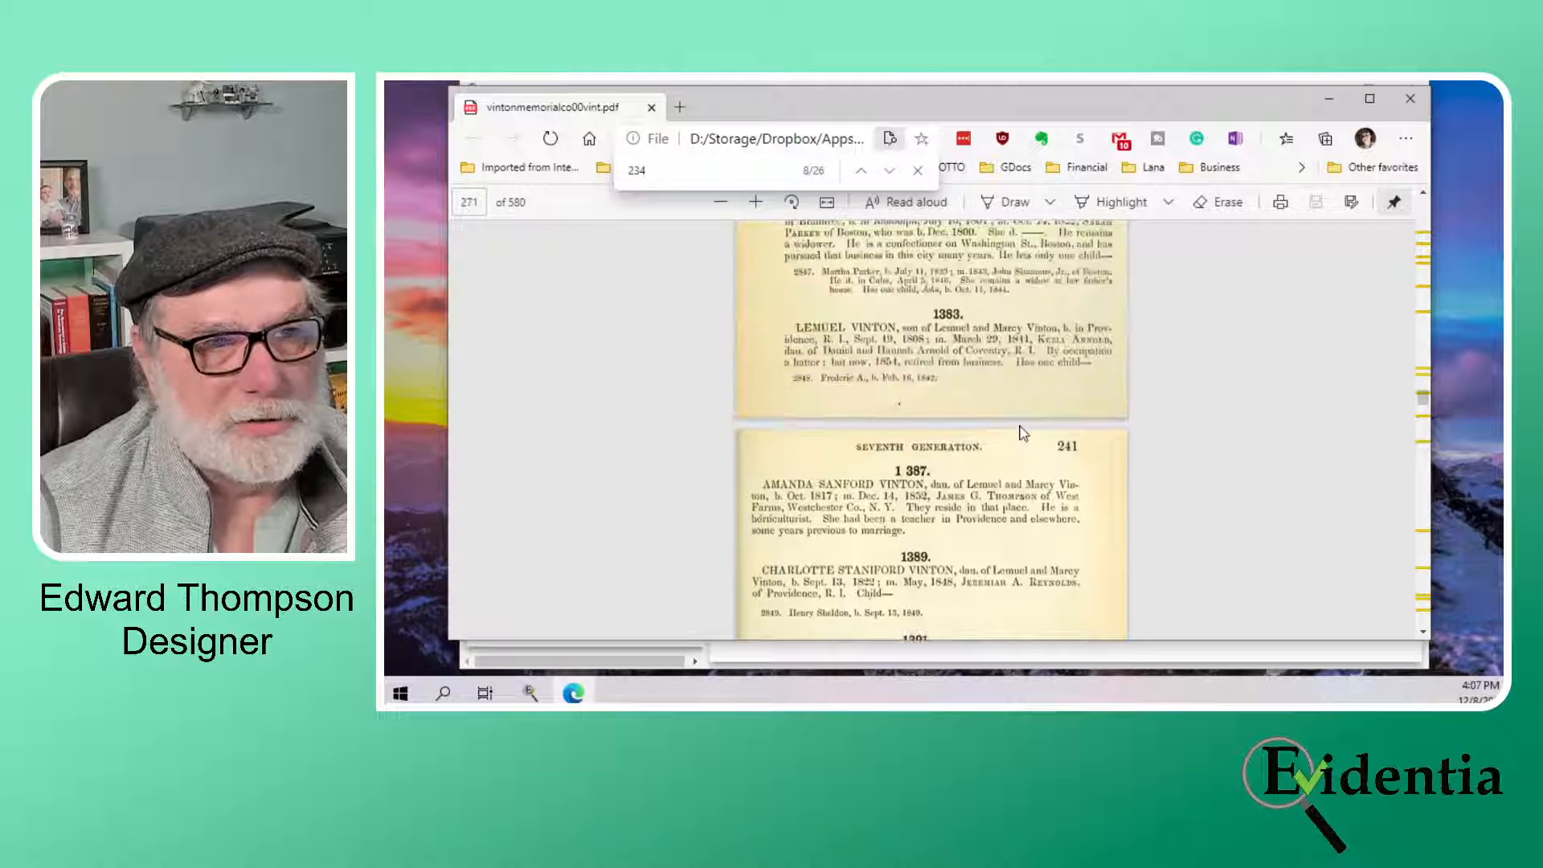
scroll(1022, 430, "up", 20)
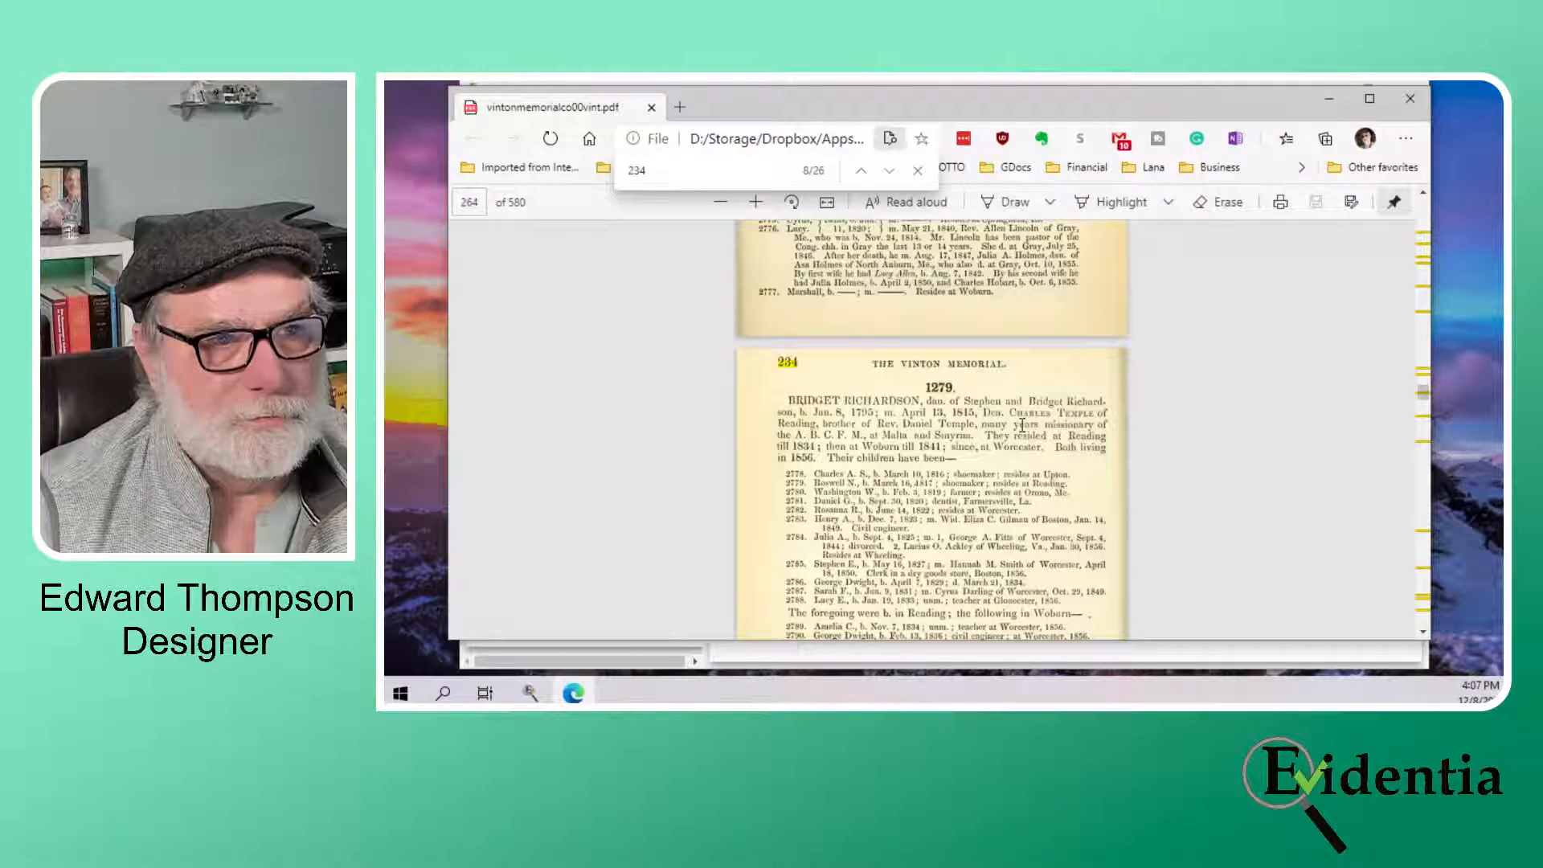
scroll(1022, 426, "up", 3)
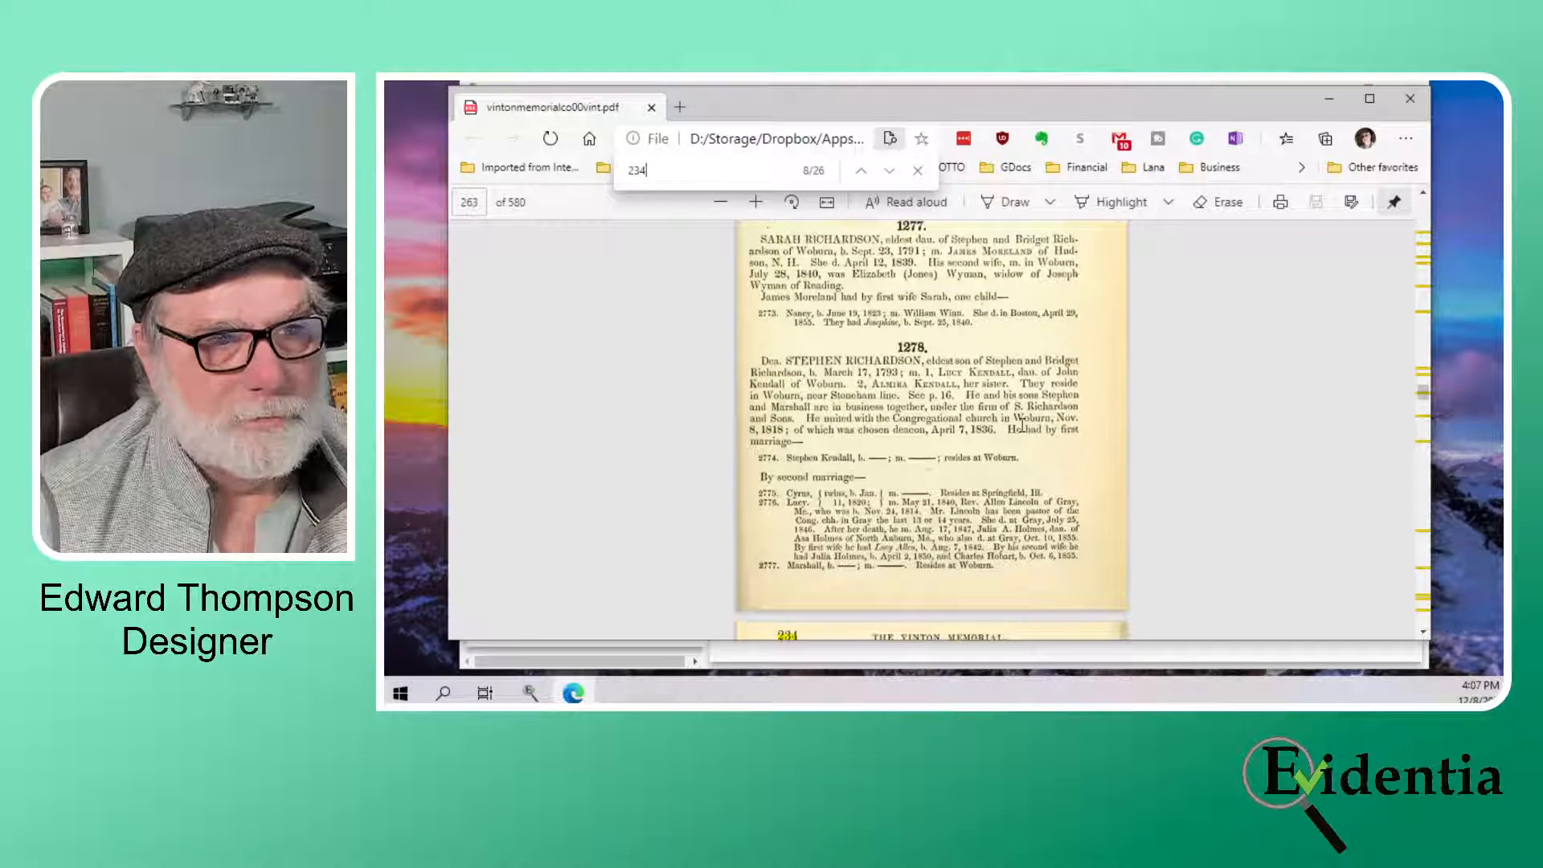
scroll(1022, 426, "up", 5)
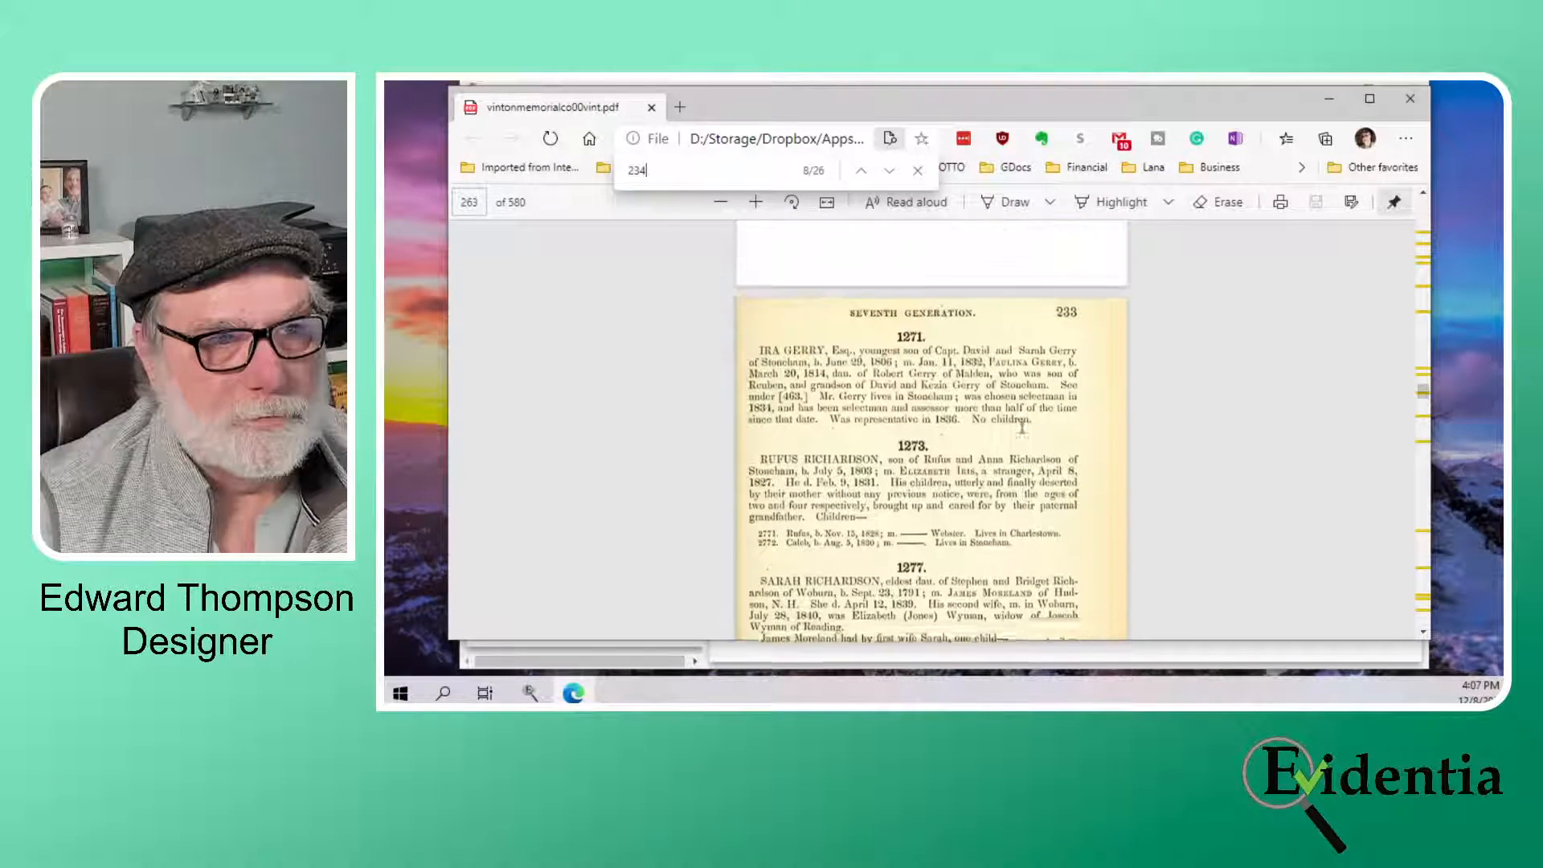
scroll(1022, 426, "up", 2)
scroll(1022, 422, "down", 4)
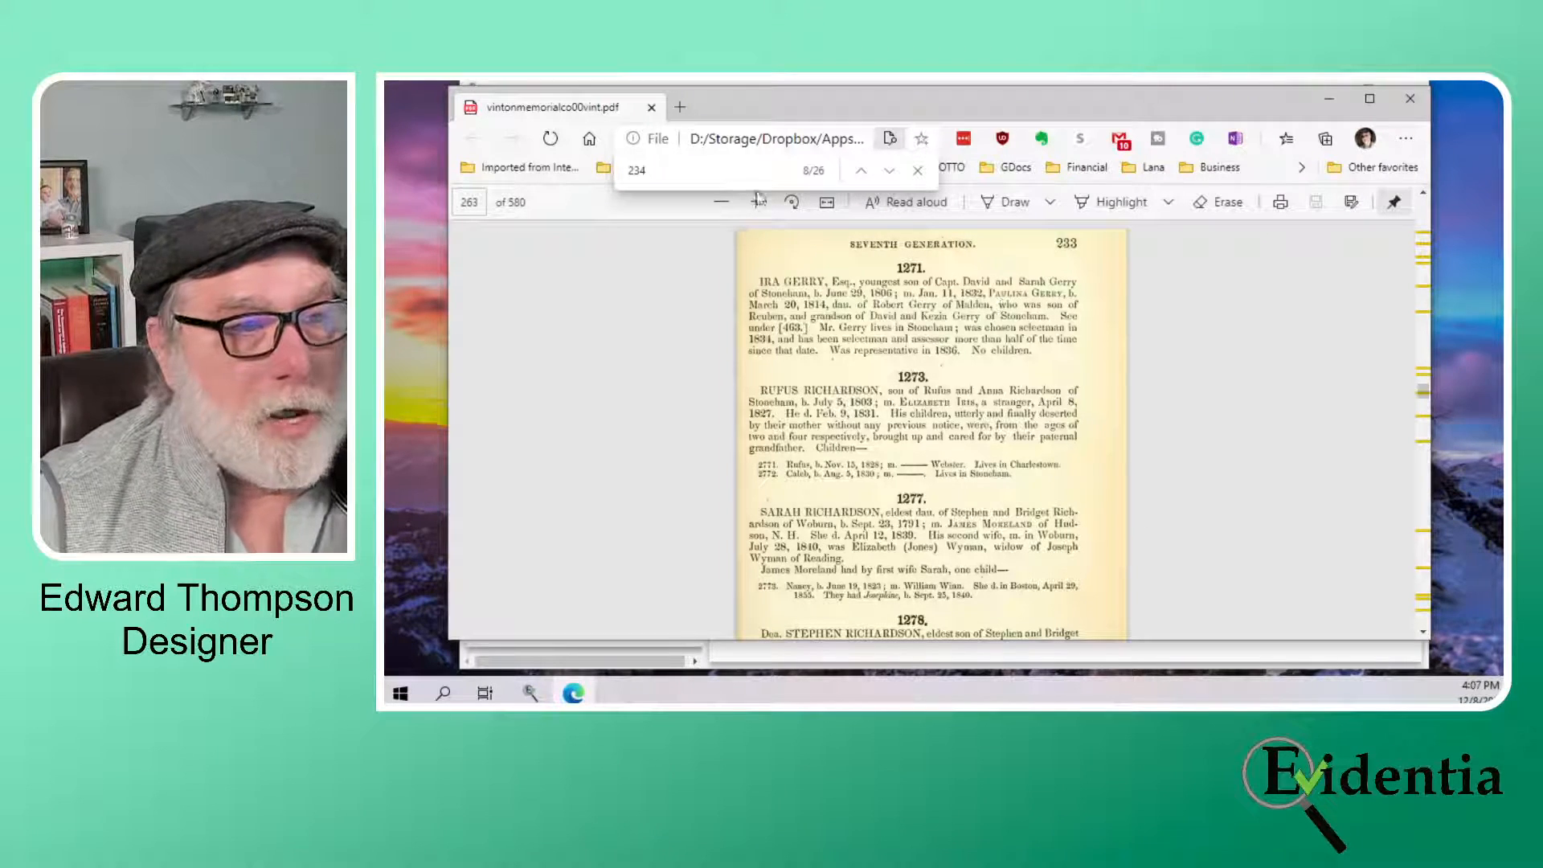
Search the PDF for 471 and go back through the matches to the entry headed 471, spanning printed pages 133-134
double_click(635, 169)
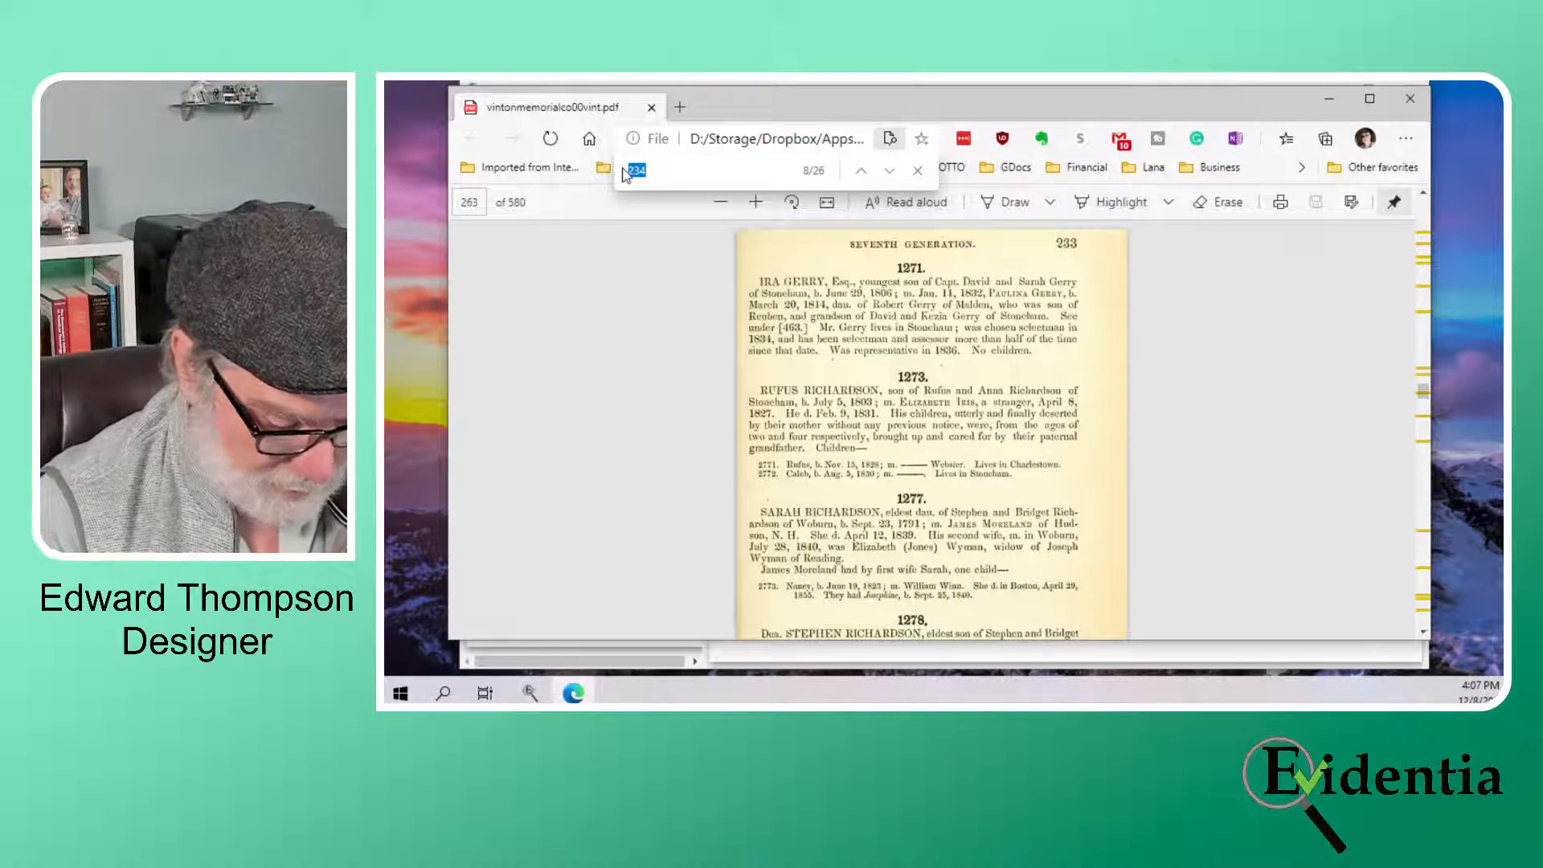
type("471")
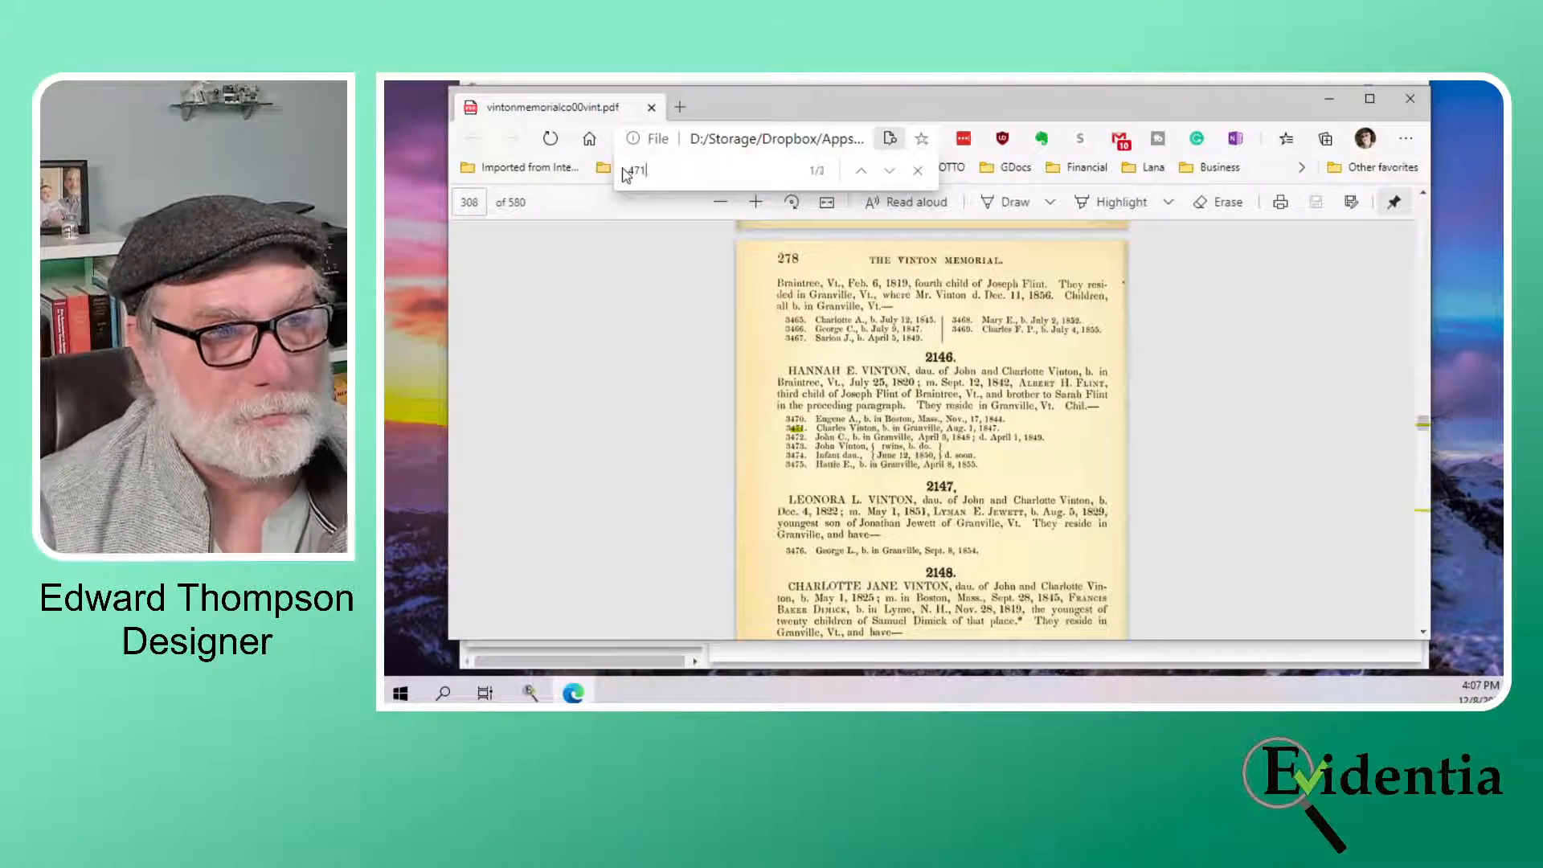
left_click(861, 171)
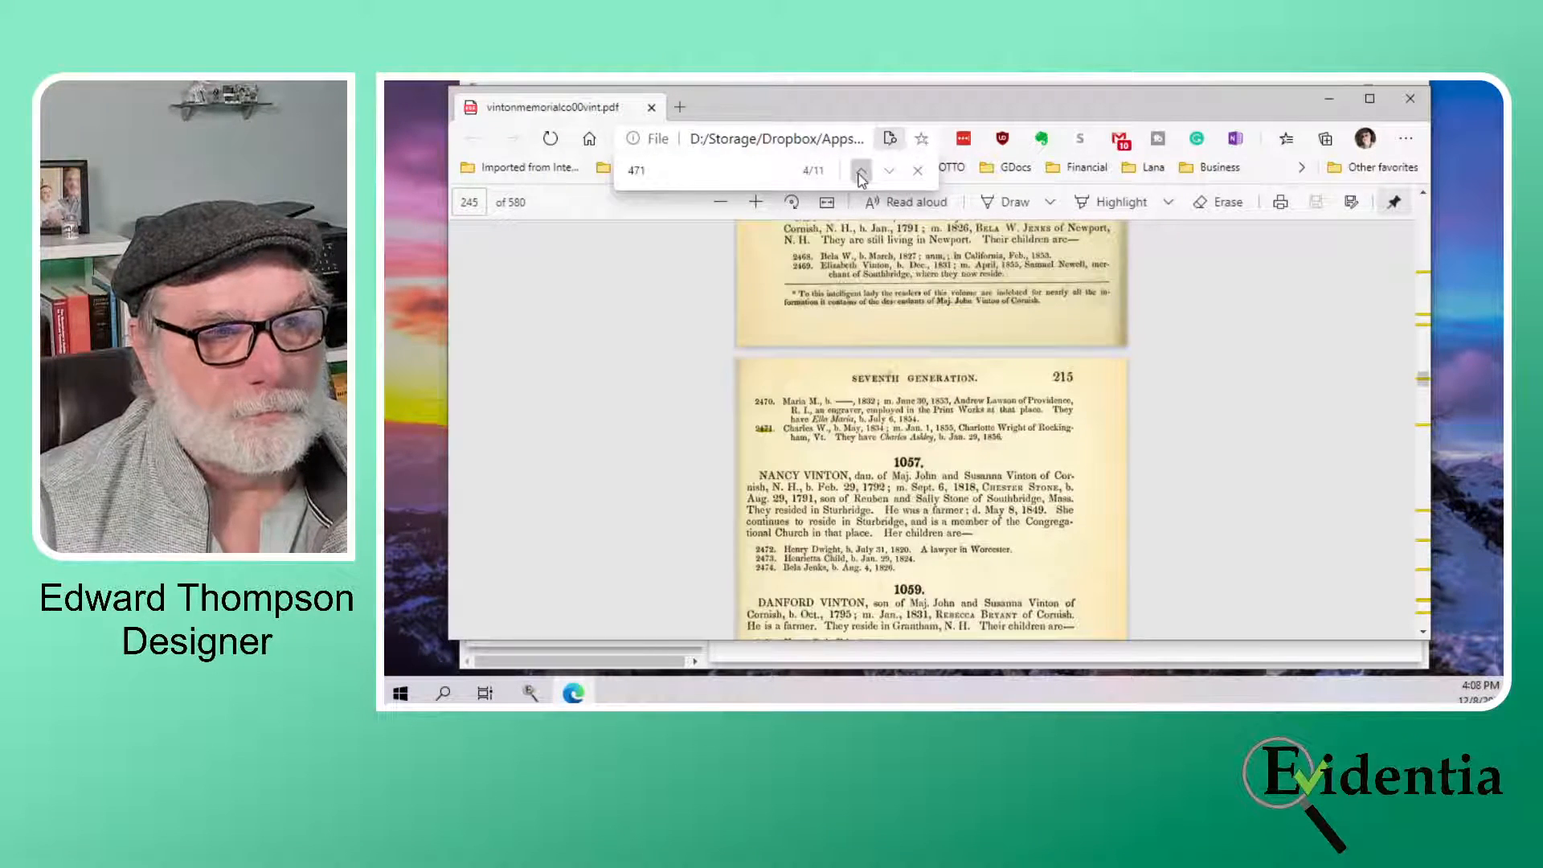
left_click(861, 173)
left_click(860, 173)
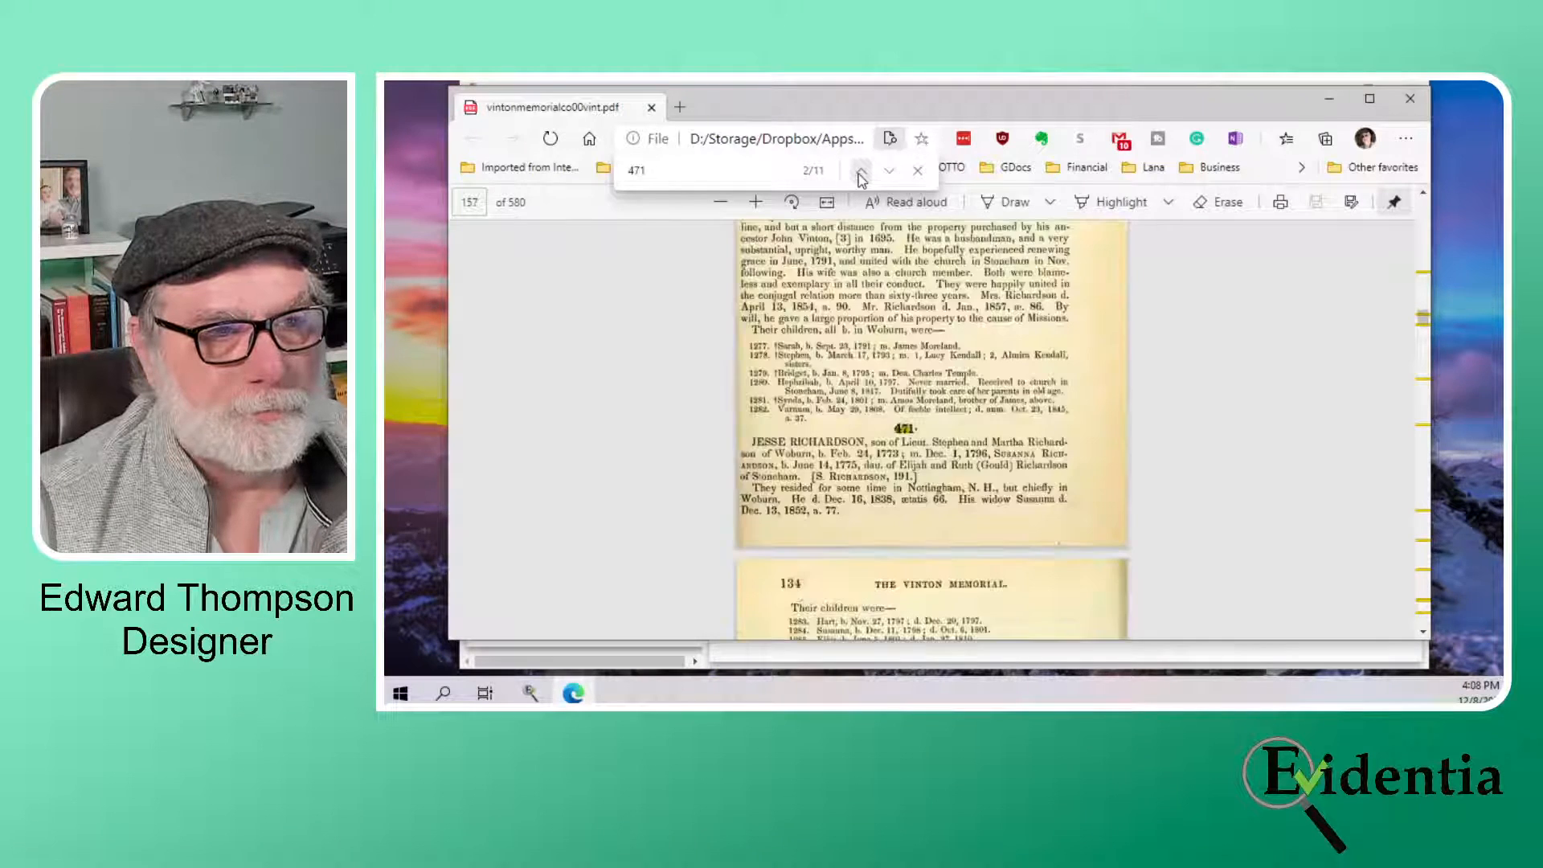
scroll(1068, 369, "down", 3)
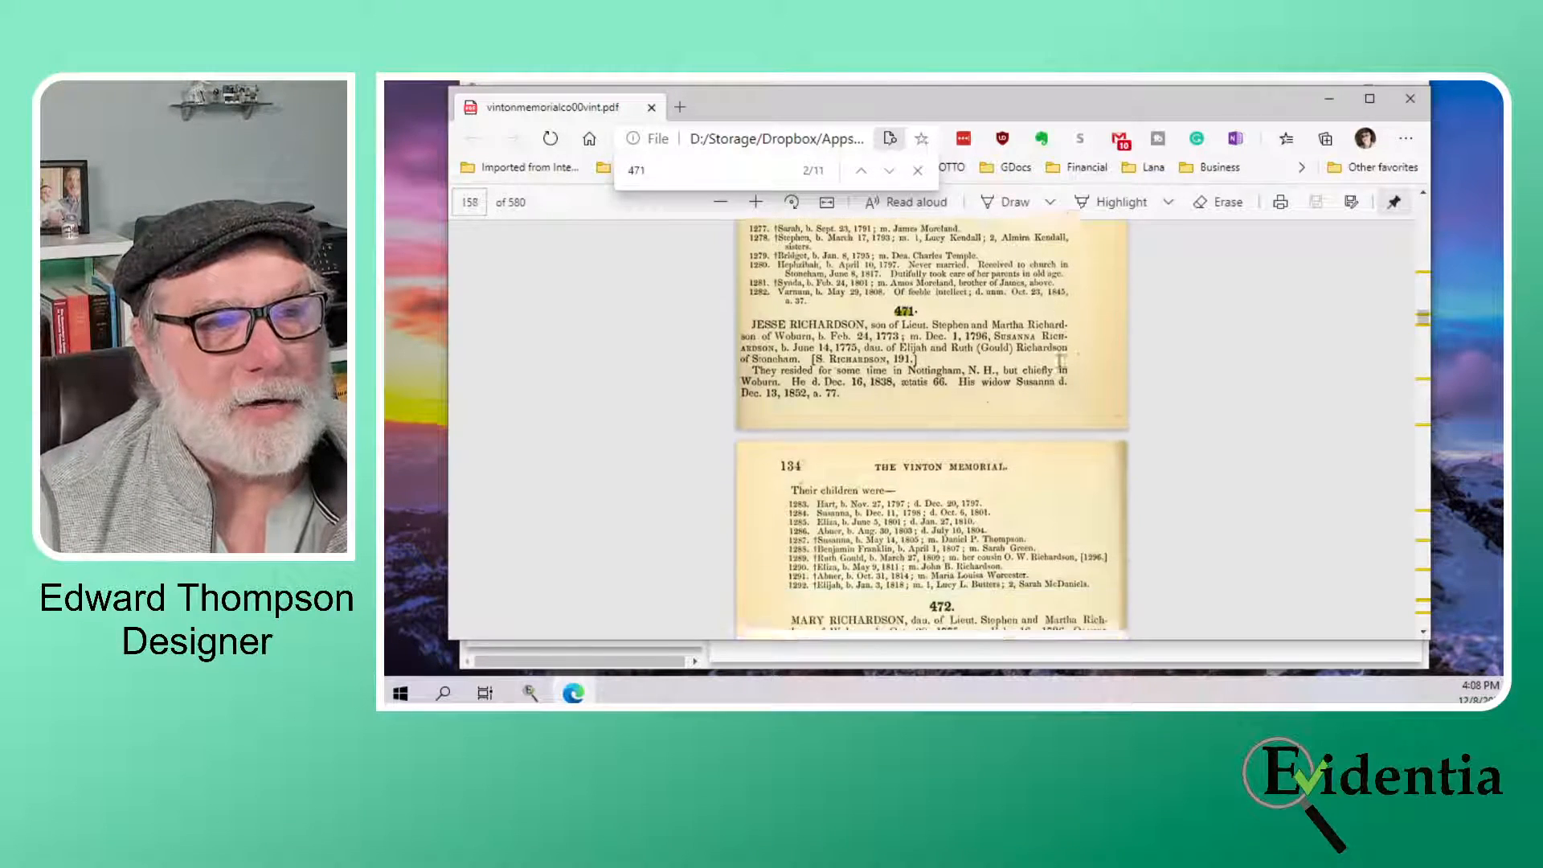
scroll(1061, 356, "up", 1)
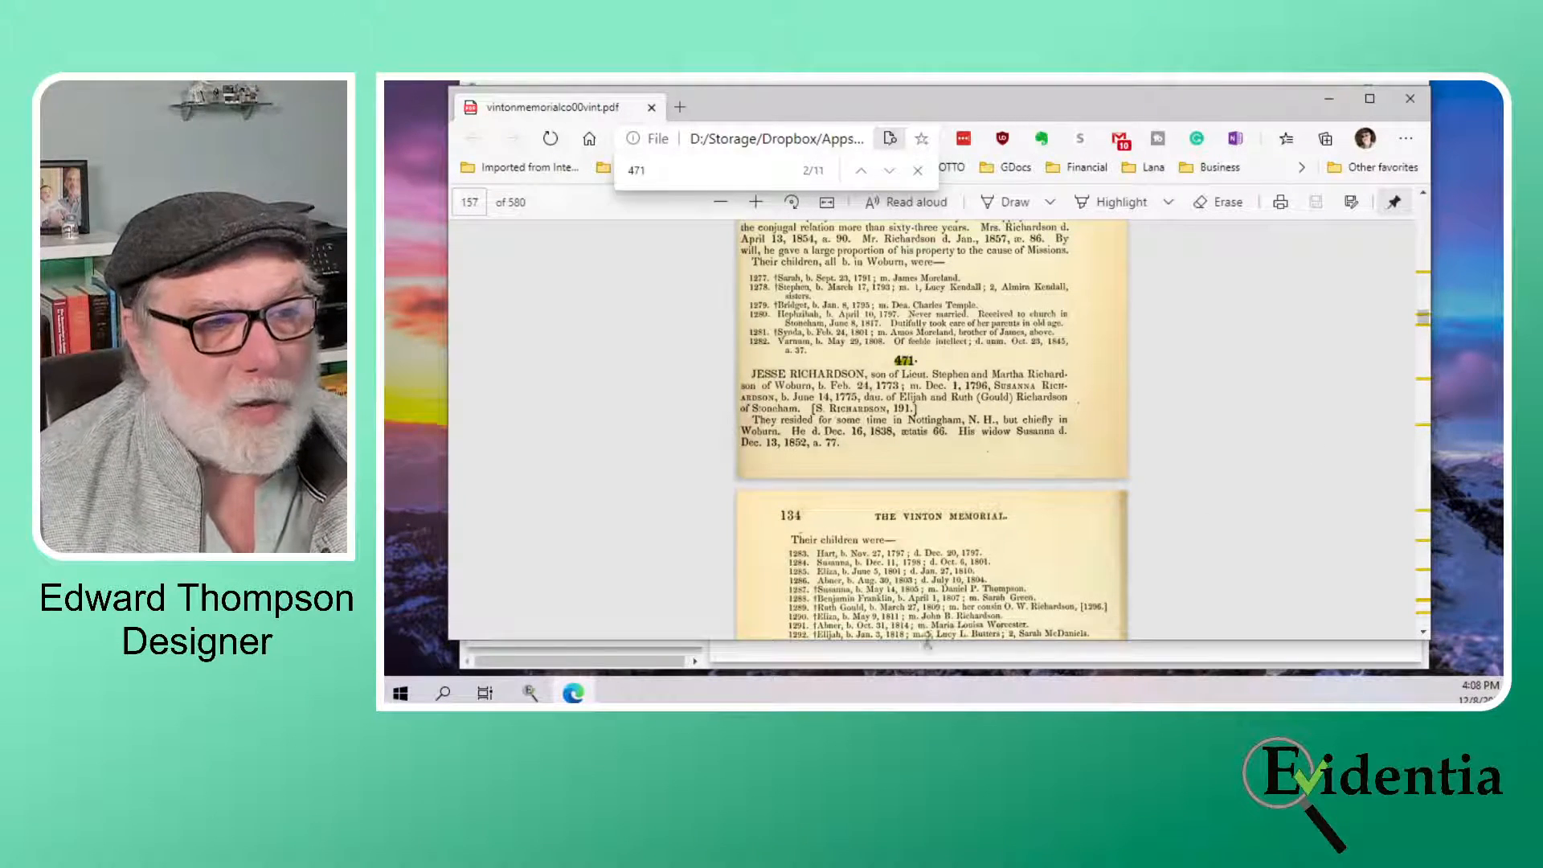
Switch to Evidentia, select the Vinton Memorial citation for p. 133-134 and show its detailed fields
key("alt+Tab")
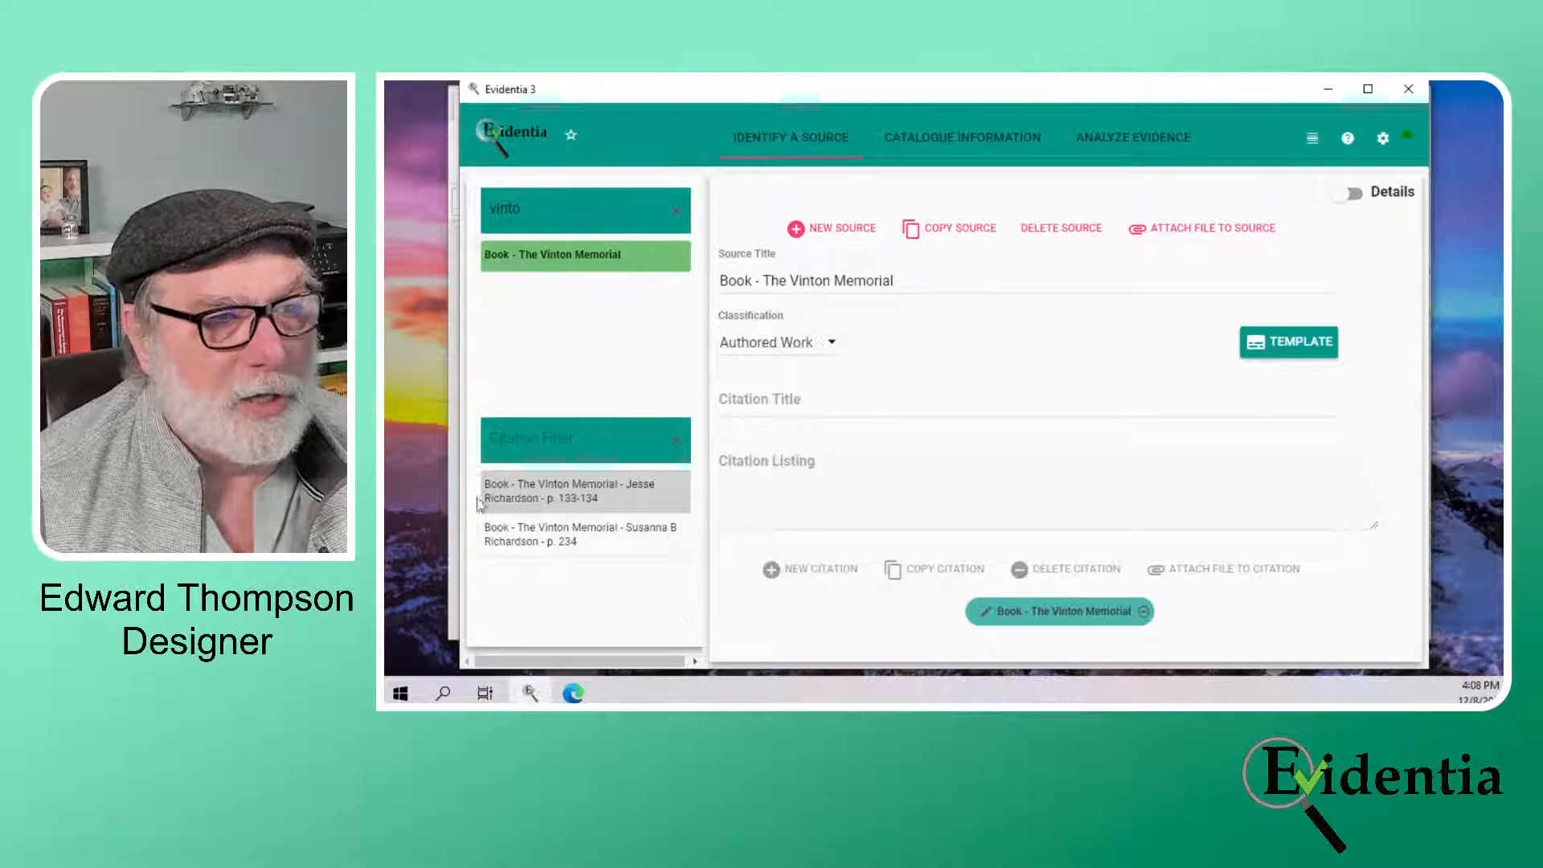
left_click(591, 493)
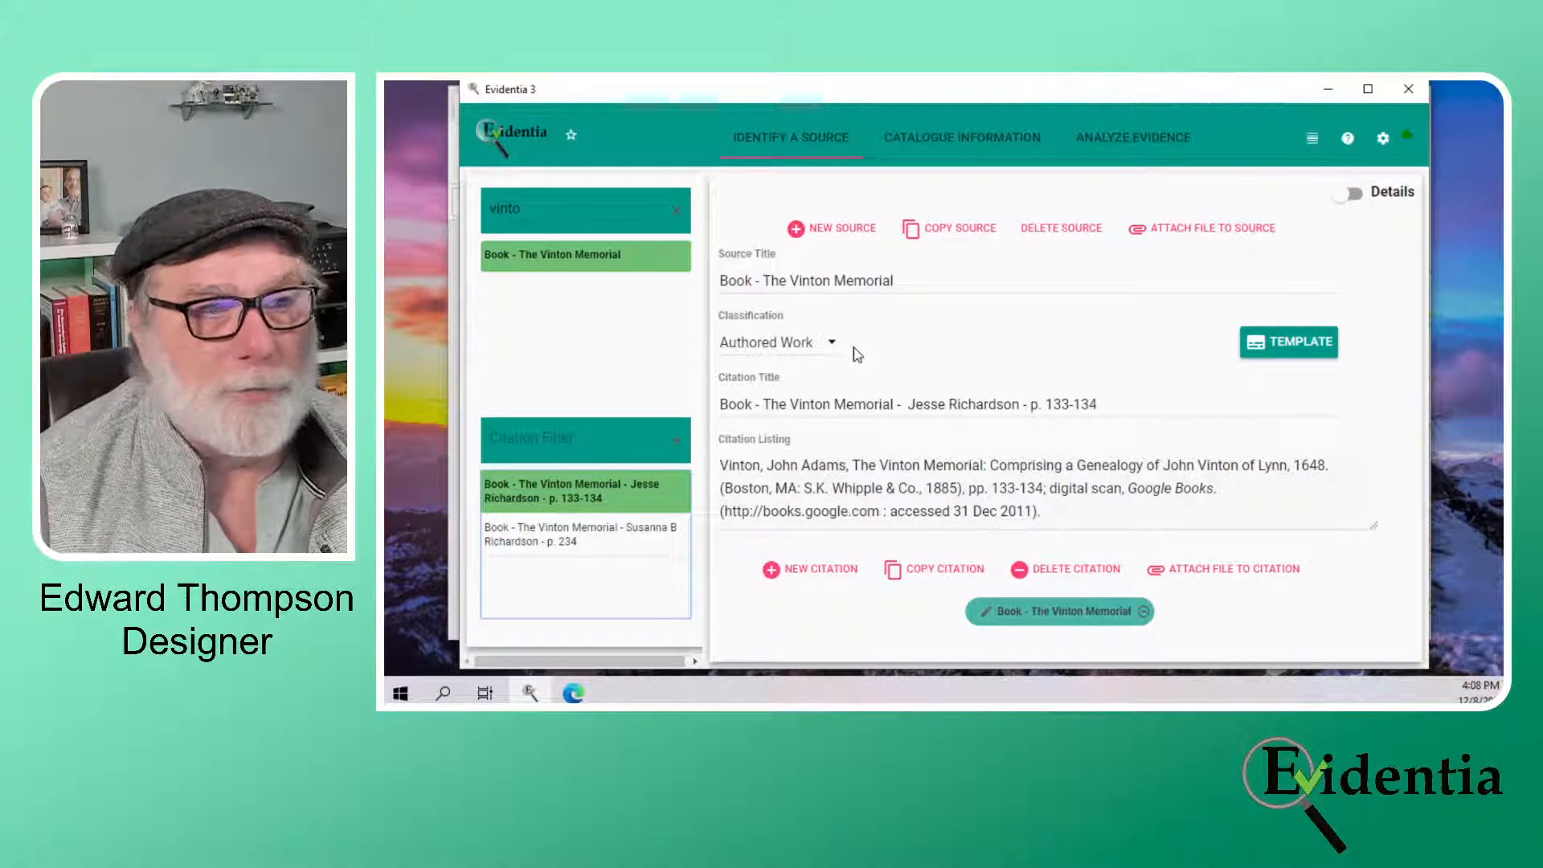
mouse_move(1142, 410)
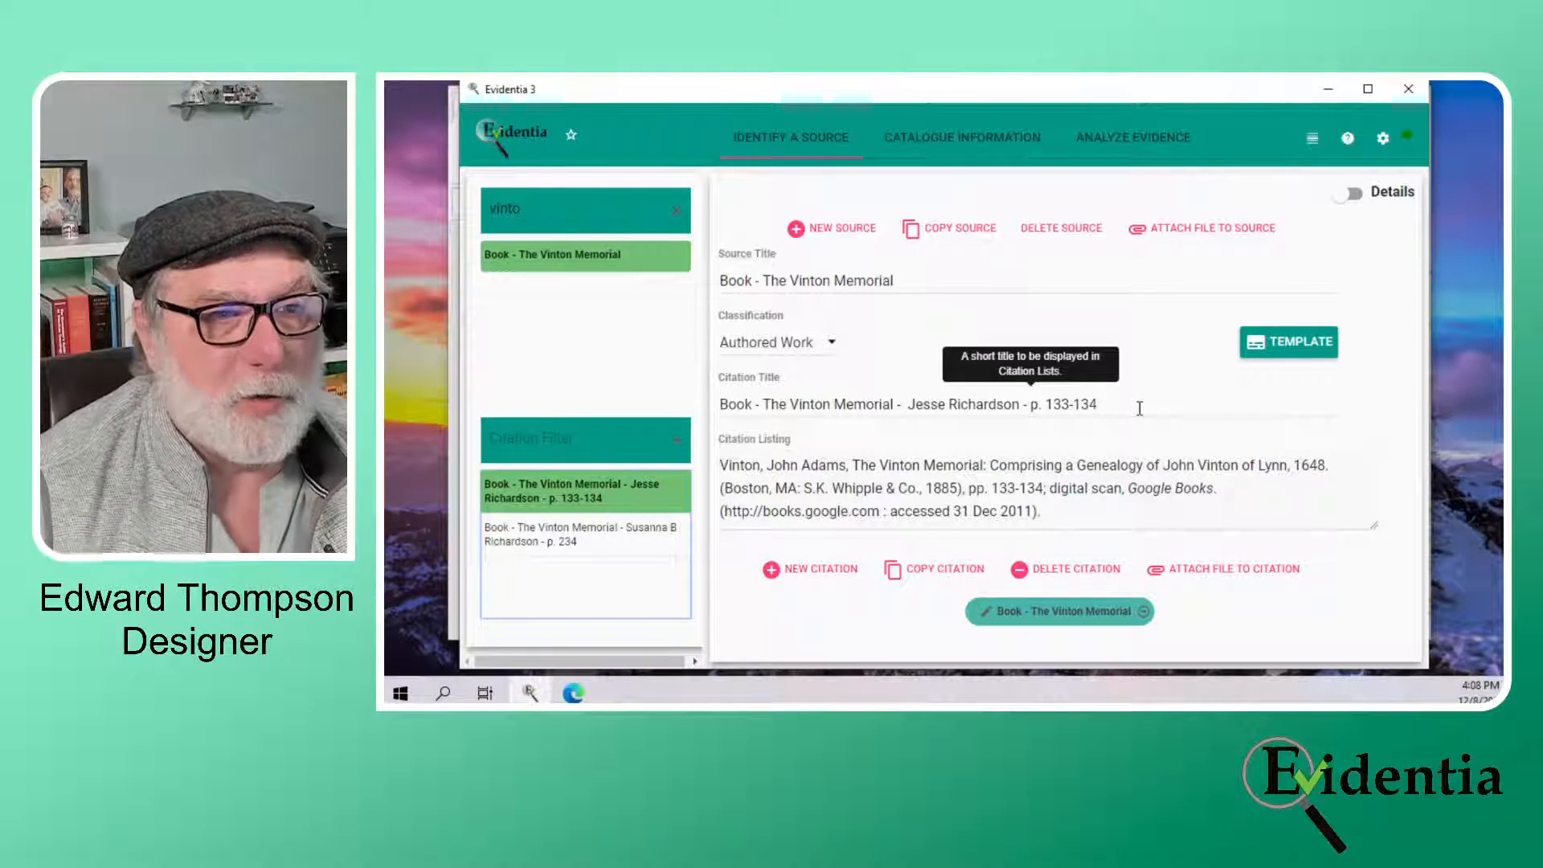
mouse_move(1053, 512)
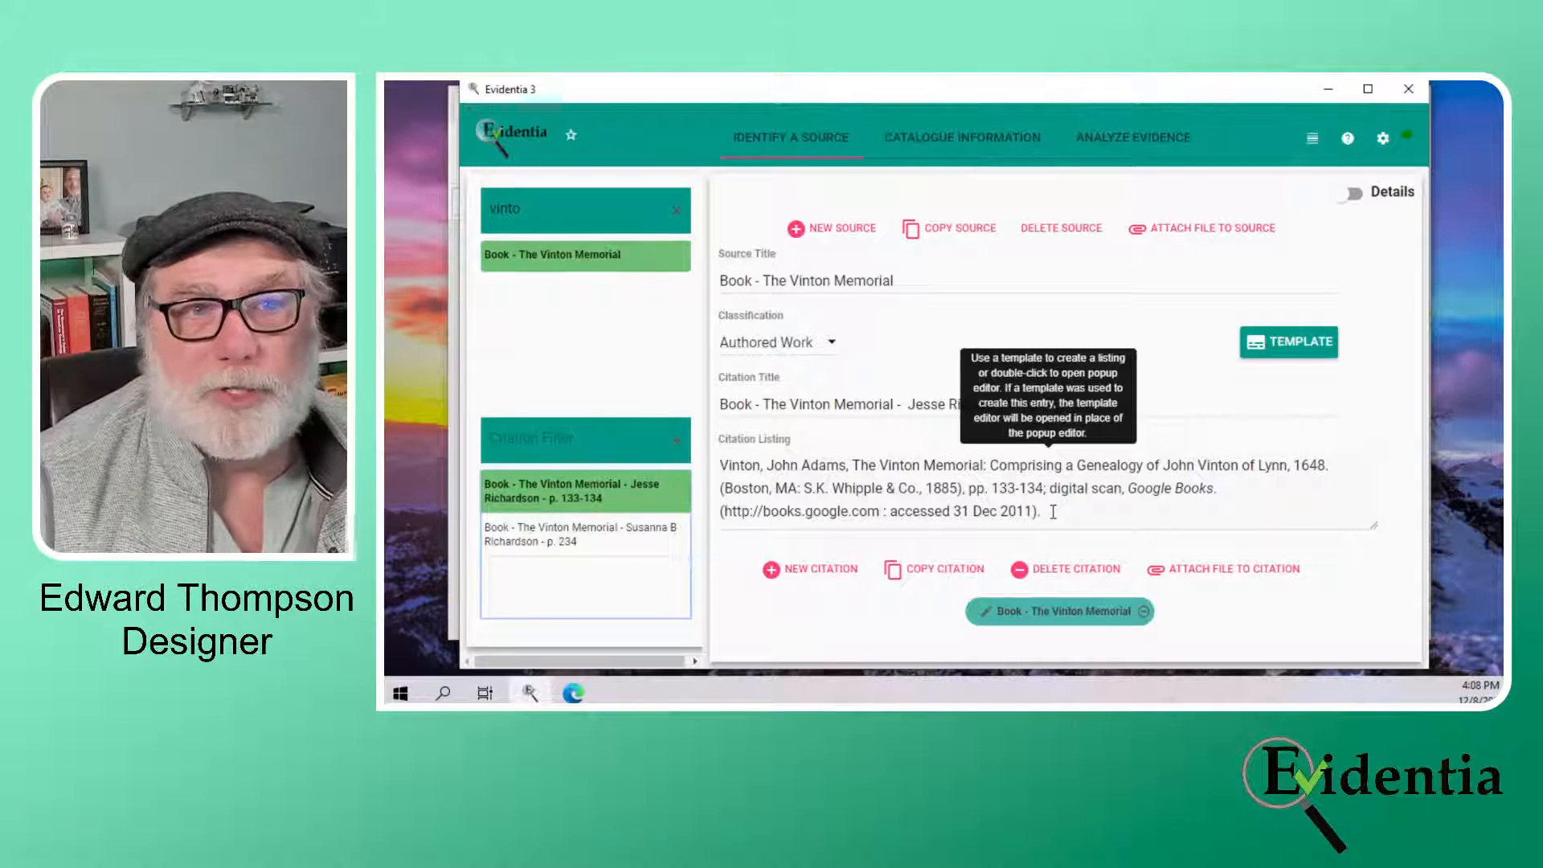
left_click(1356, 194)
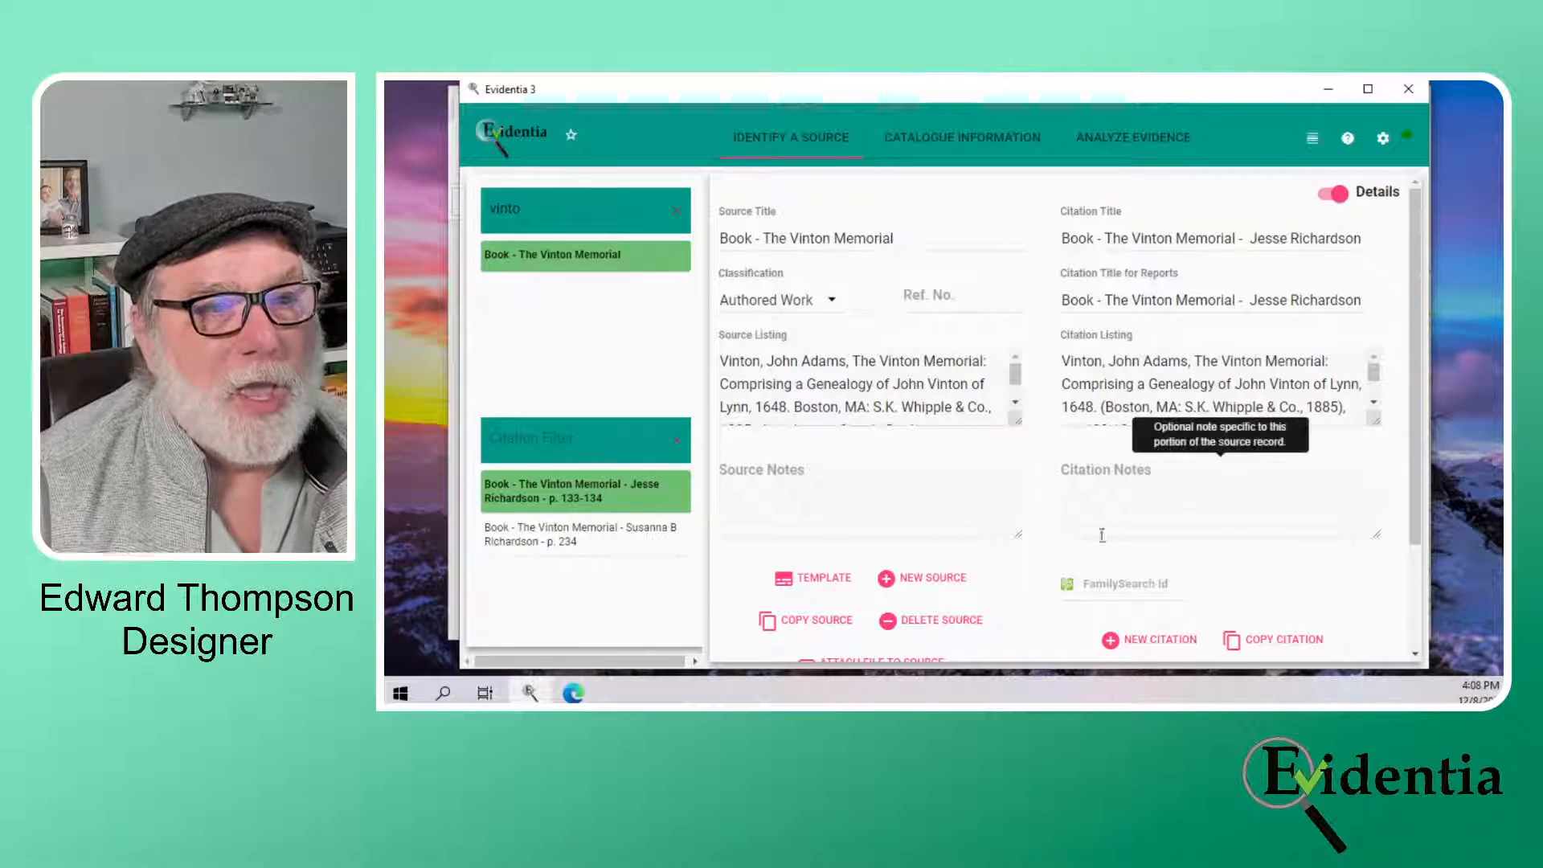
Check the claims catalogued under the p. 133-134 citation, and return to the source details to read the full source listing
left_click(976, 145)
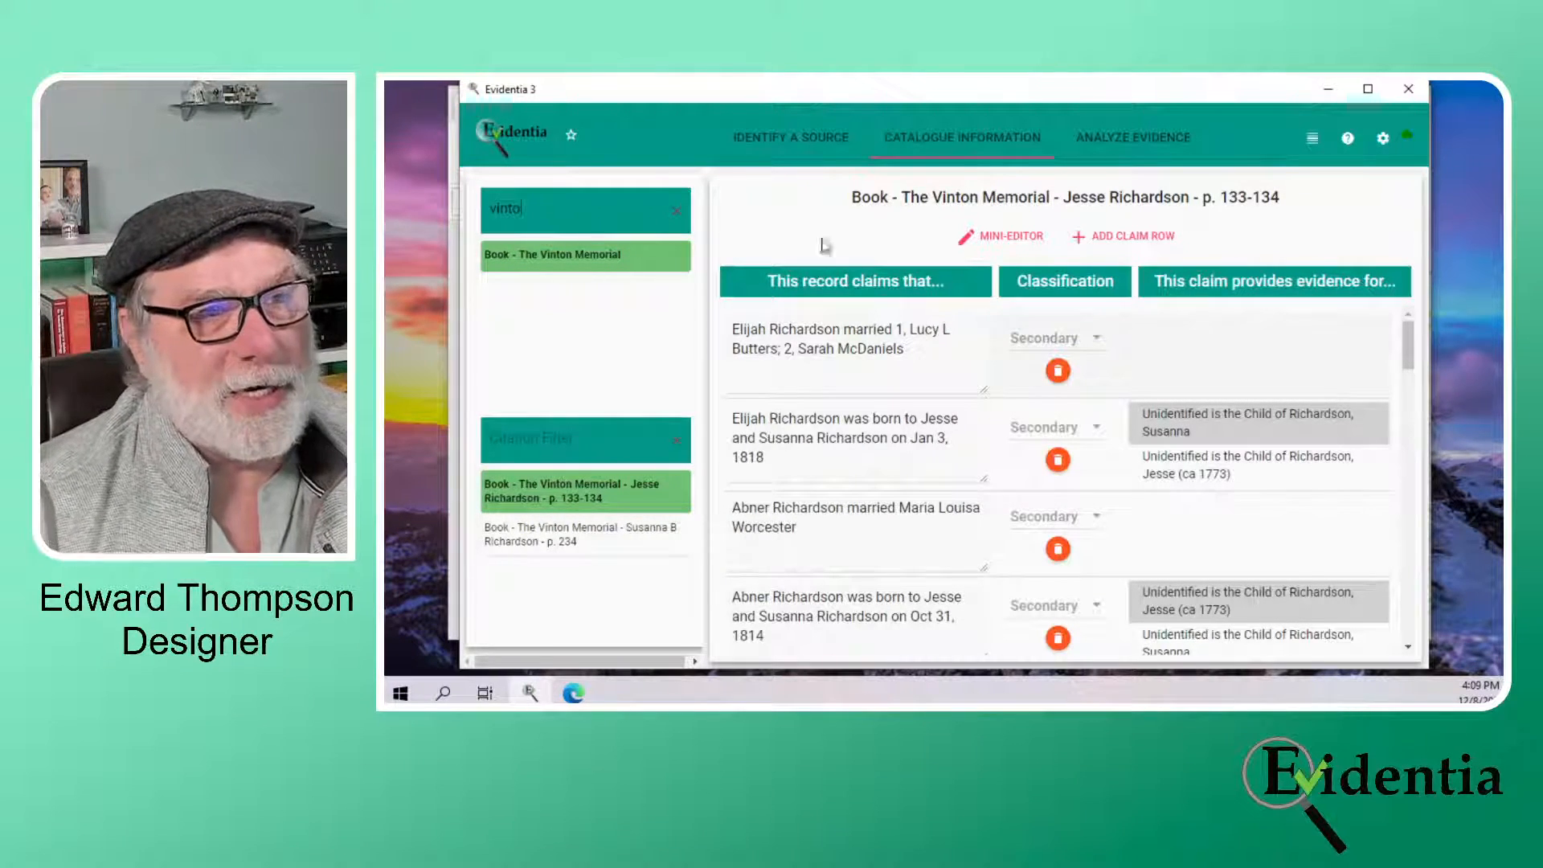
left_click(796, 148)
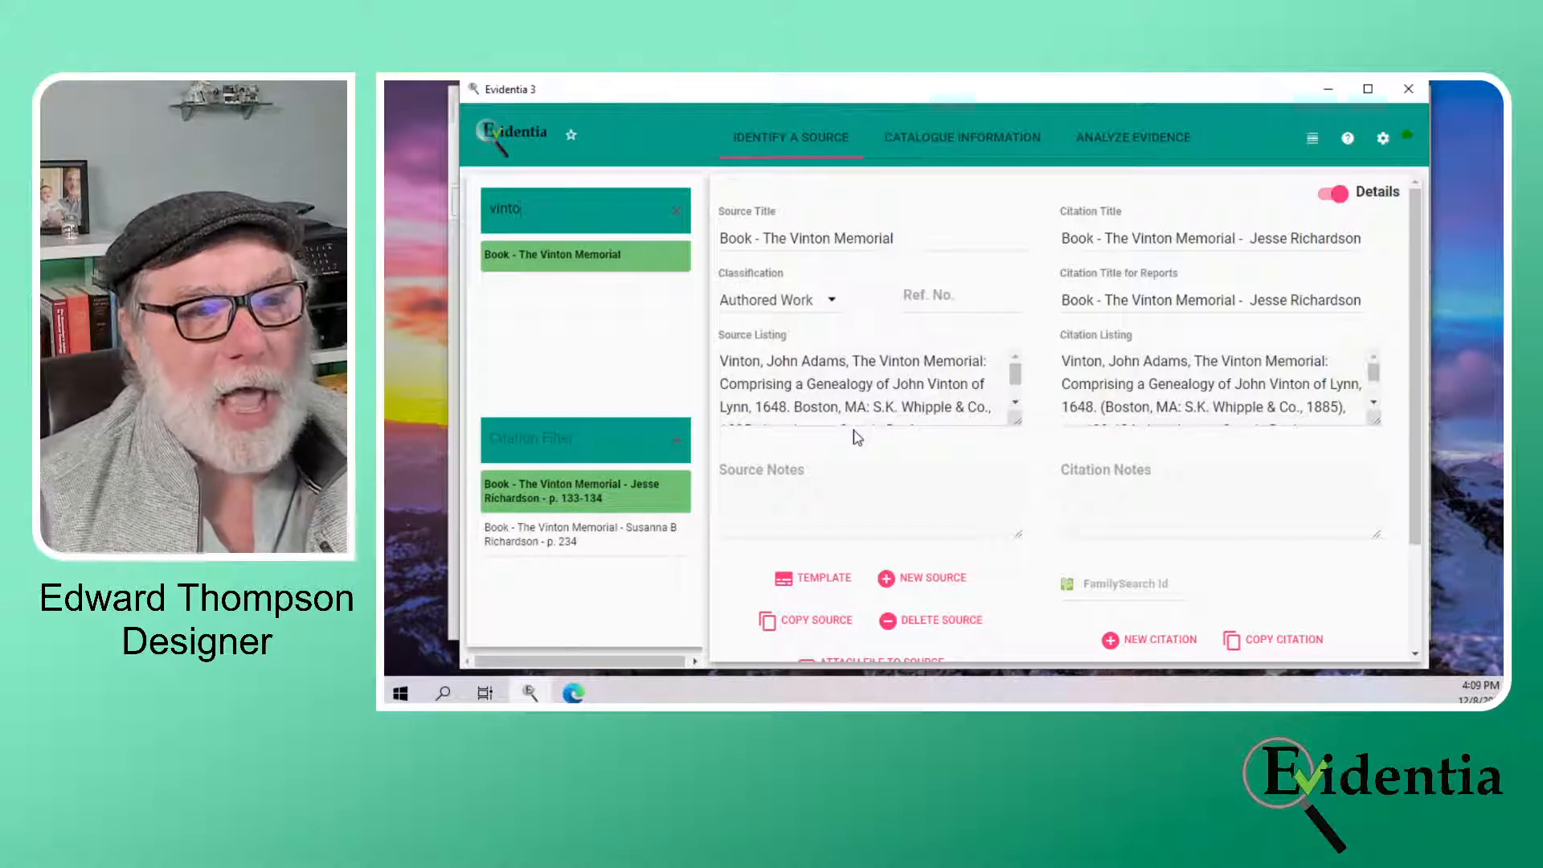
scroll(891, 384, "down", 1)
scroll(891, 384, "down", 1)
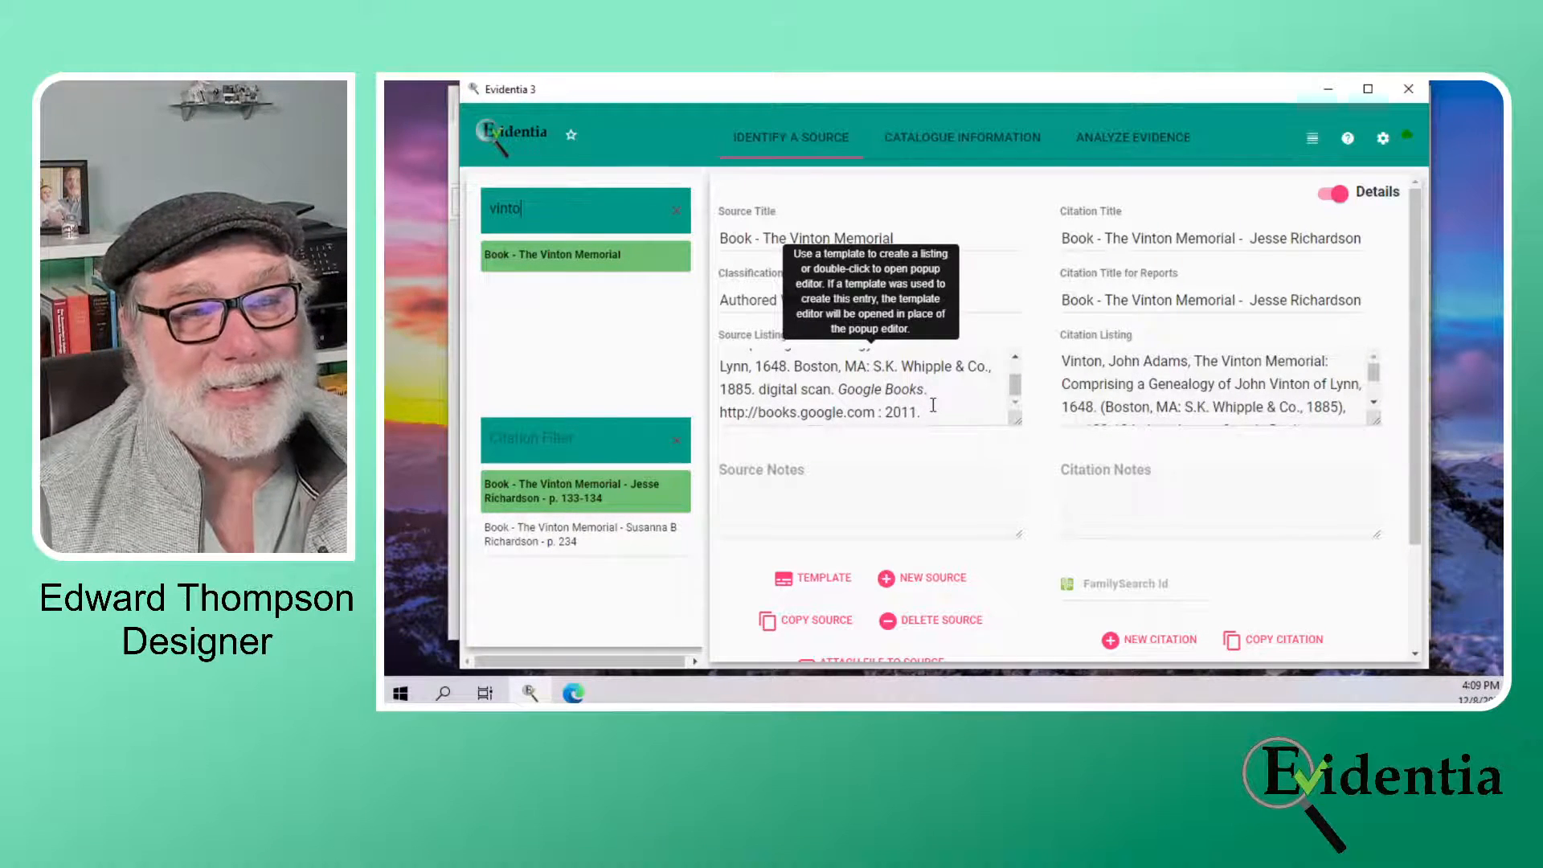
Duplicate the p. 133-134 citation and select the person's name within the copy's citation title
scroll(936, 405, "down", 3)
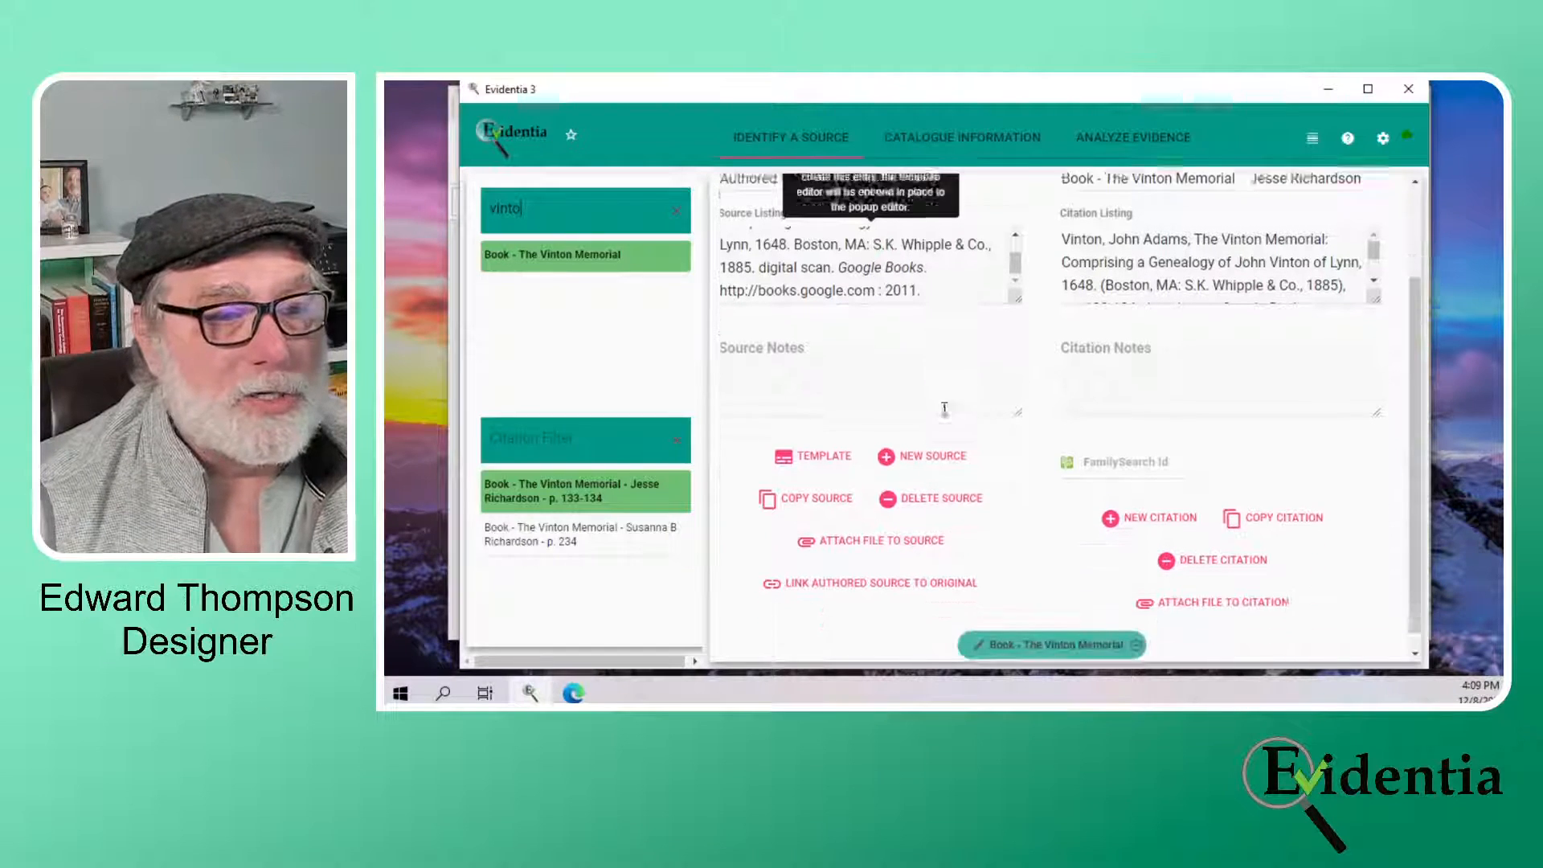
left_click(1260, 502)
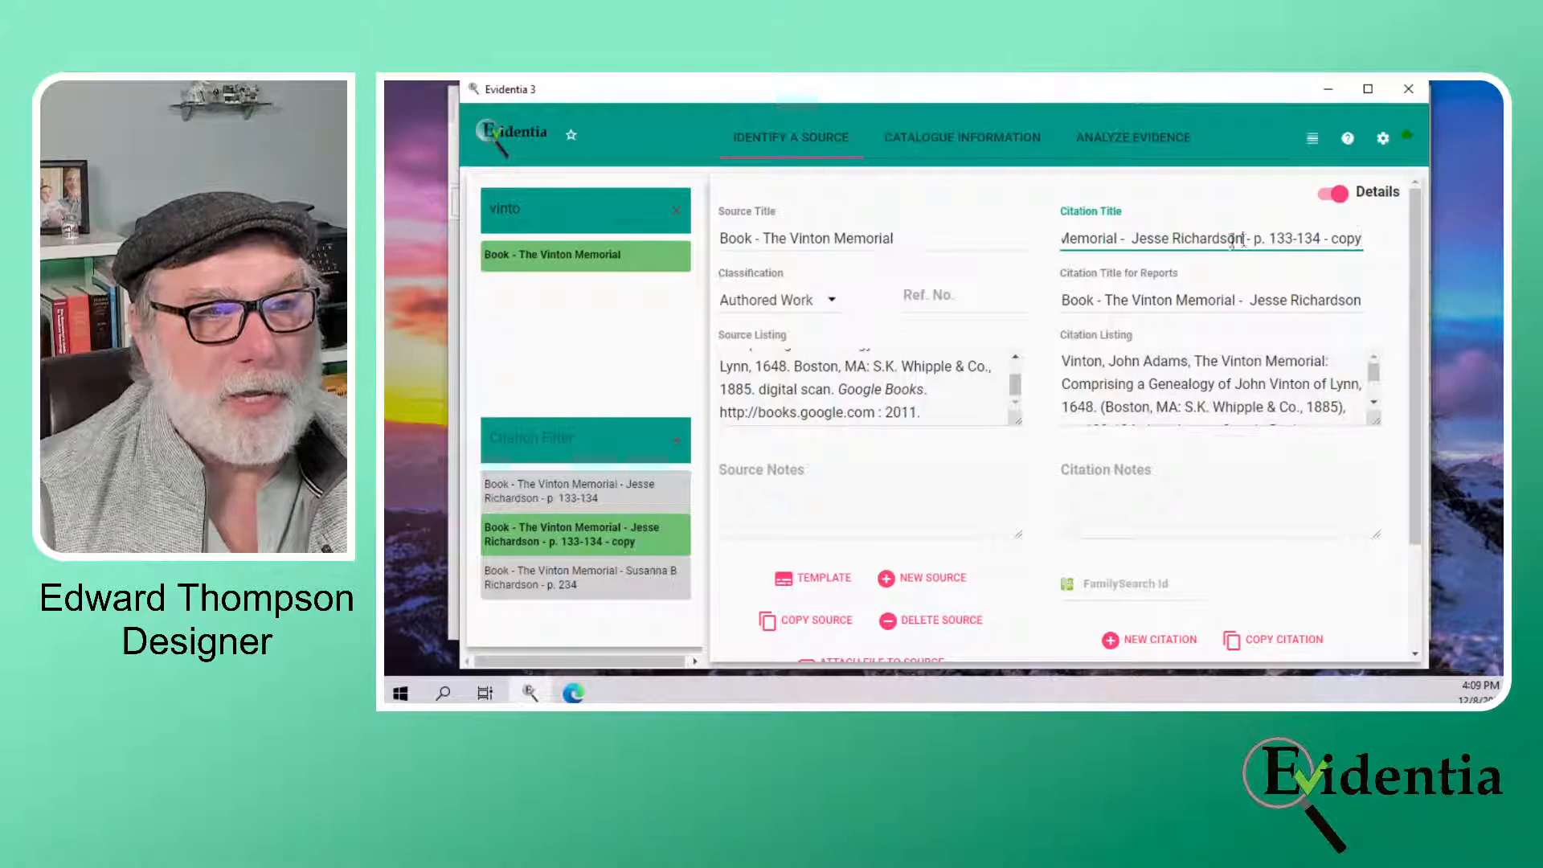
left_click_drag(1244, 238, 1130, 239)
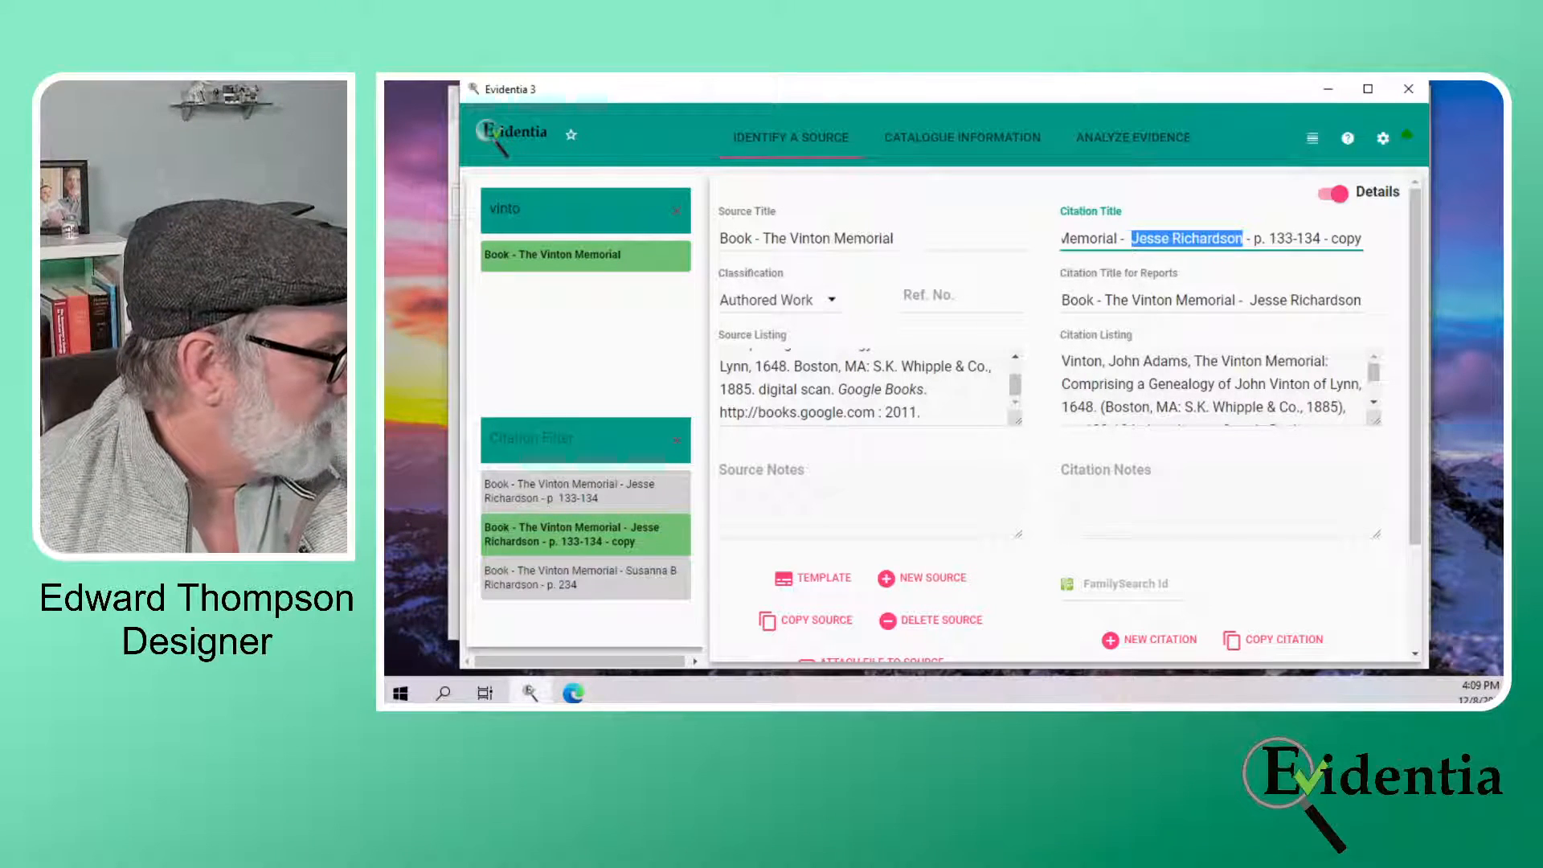
Switch back to the PDF in Edge, find the previous match for 471 and select that child's line under entry 129
key("alt+Tab")
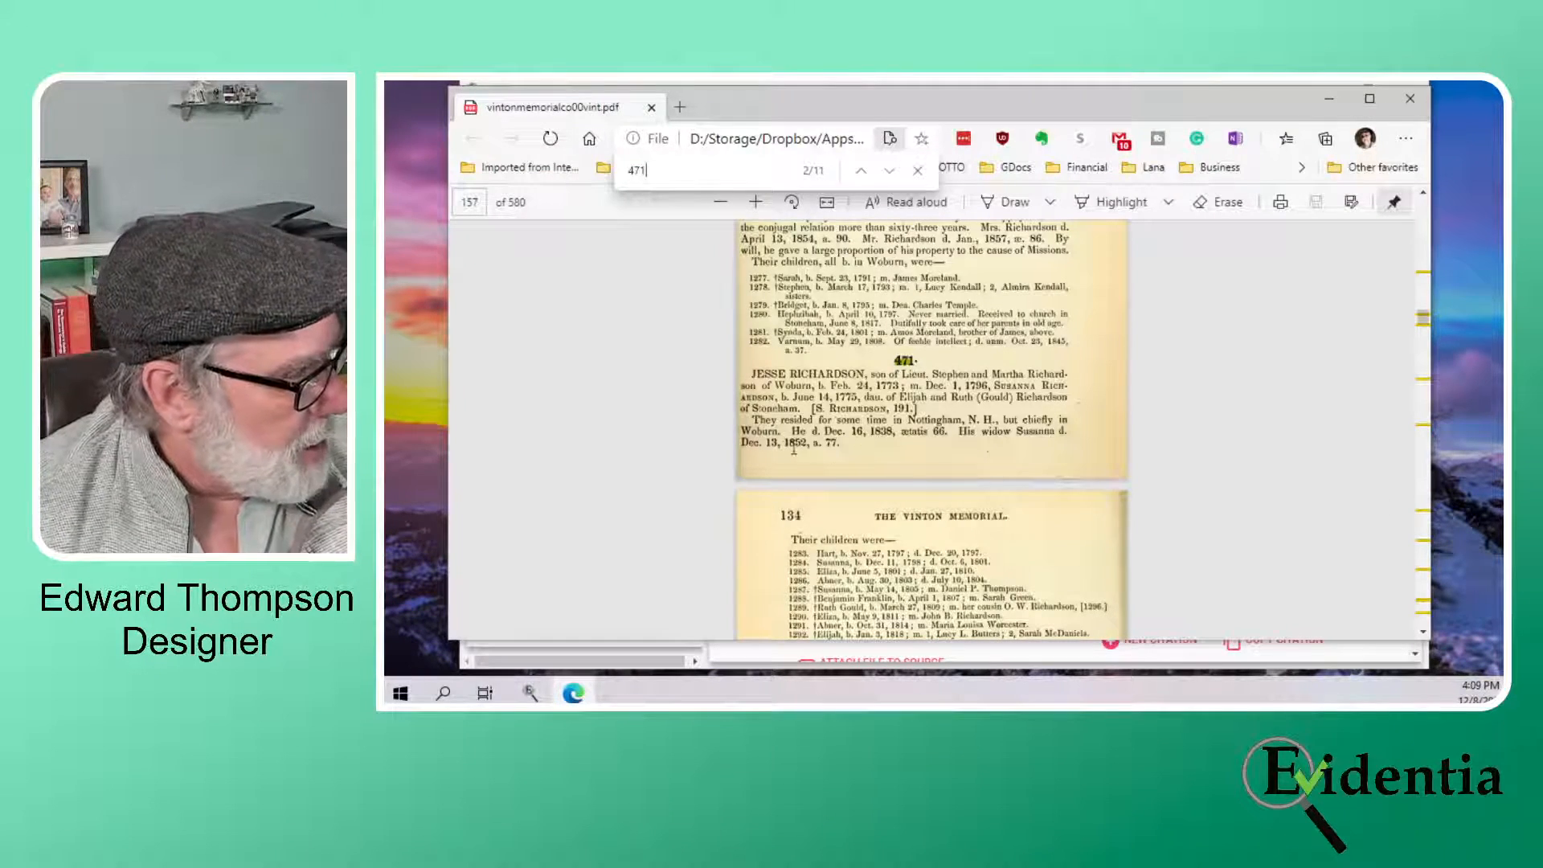
scroll(1241, 480, "up", 1)
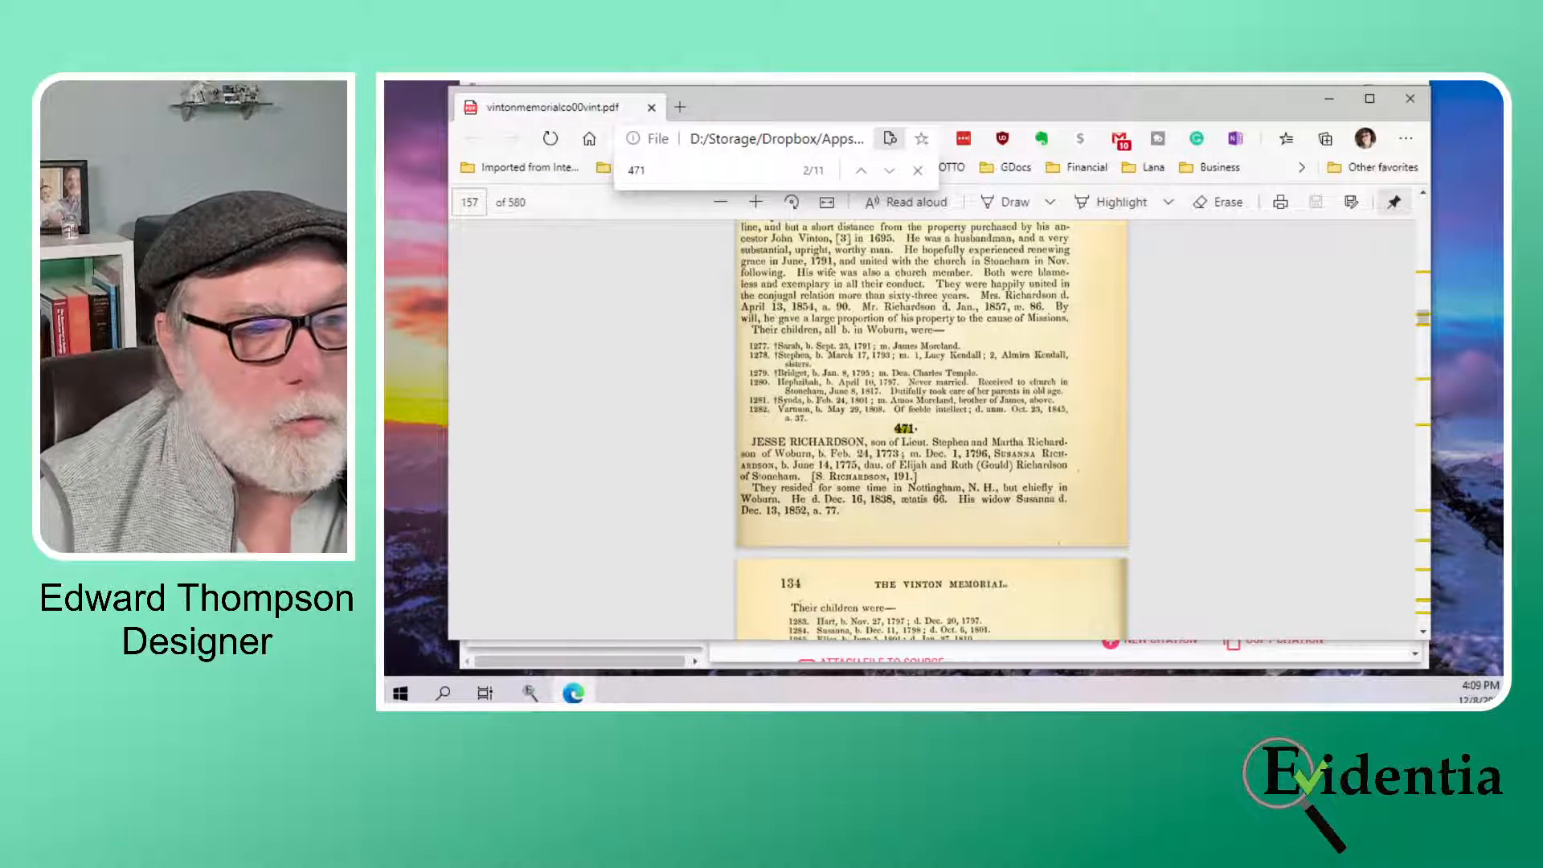
scroll(1027, 603, "up", 1)
scroll(1027, 603, "down", 1)
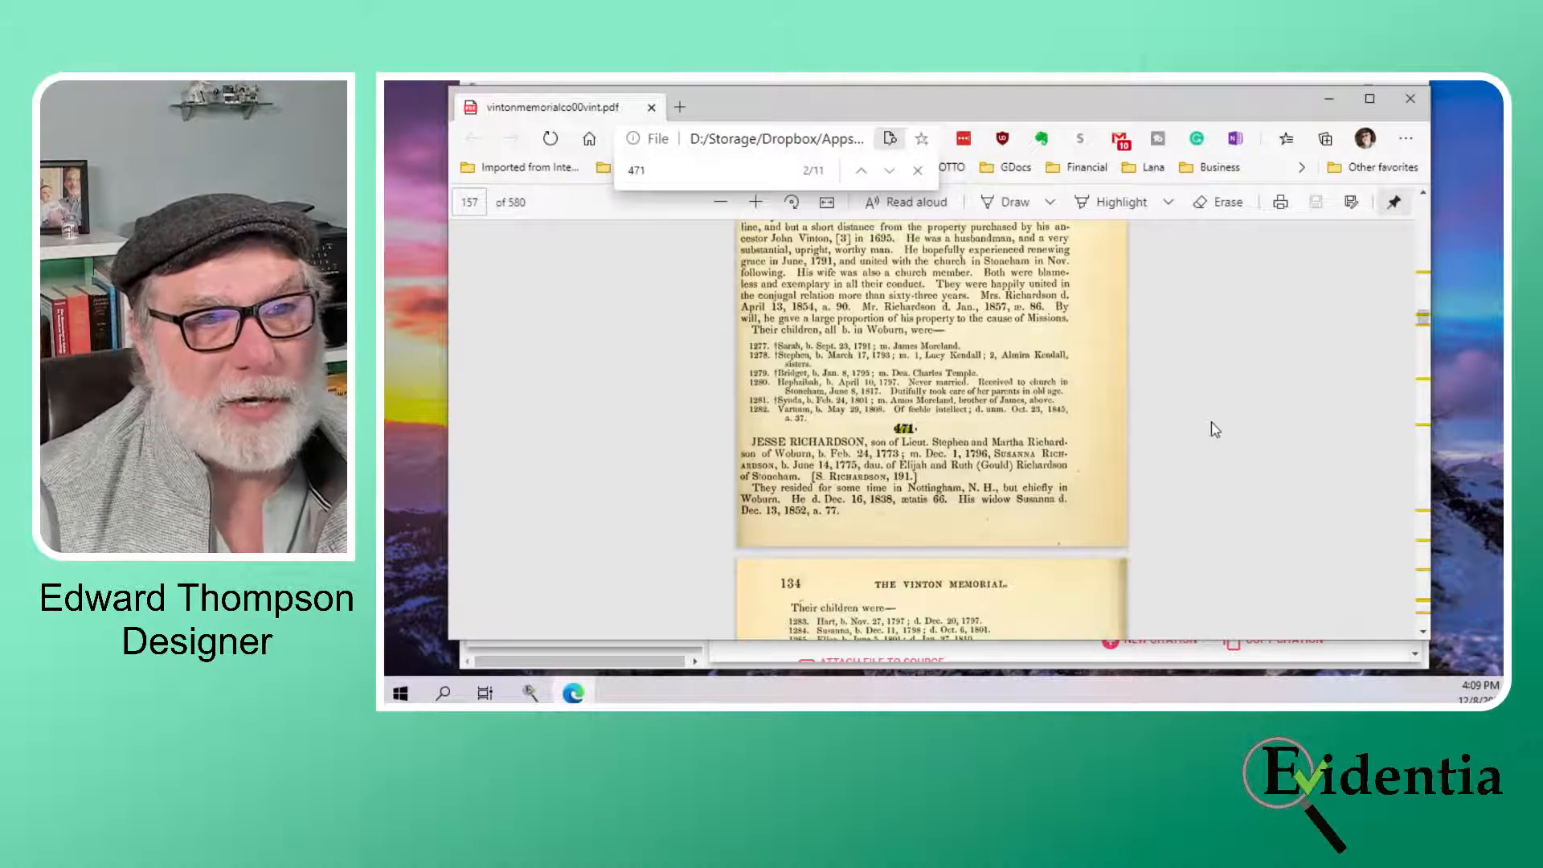
left_click(859, 171)
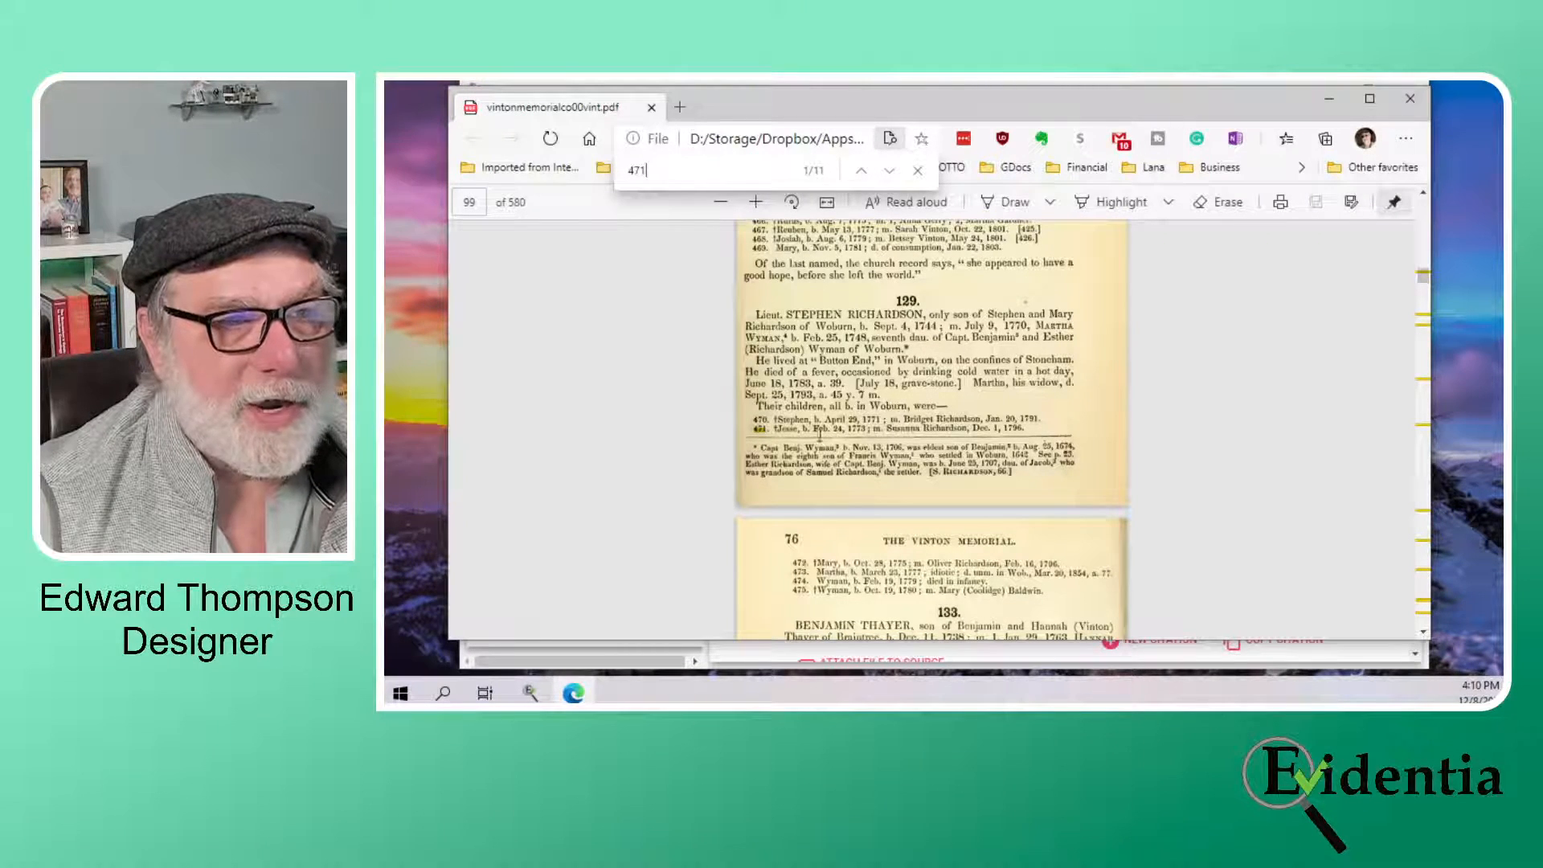
left_click_drag(1032, 428, 763, 429)
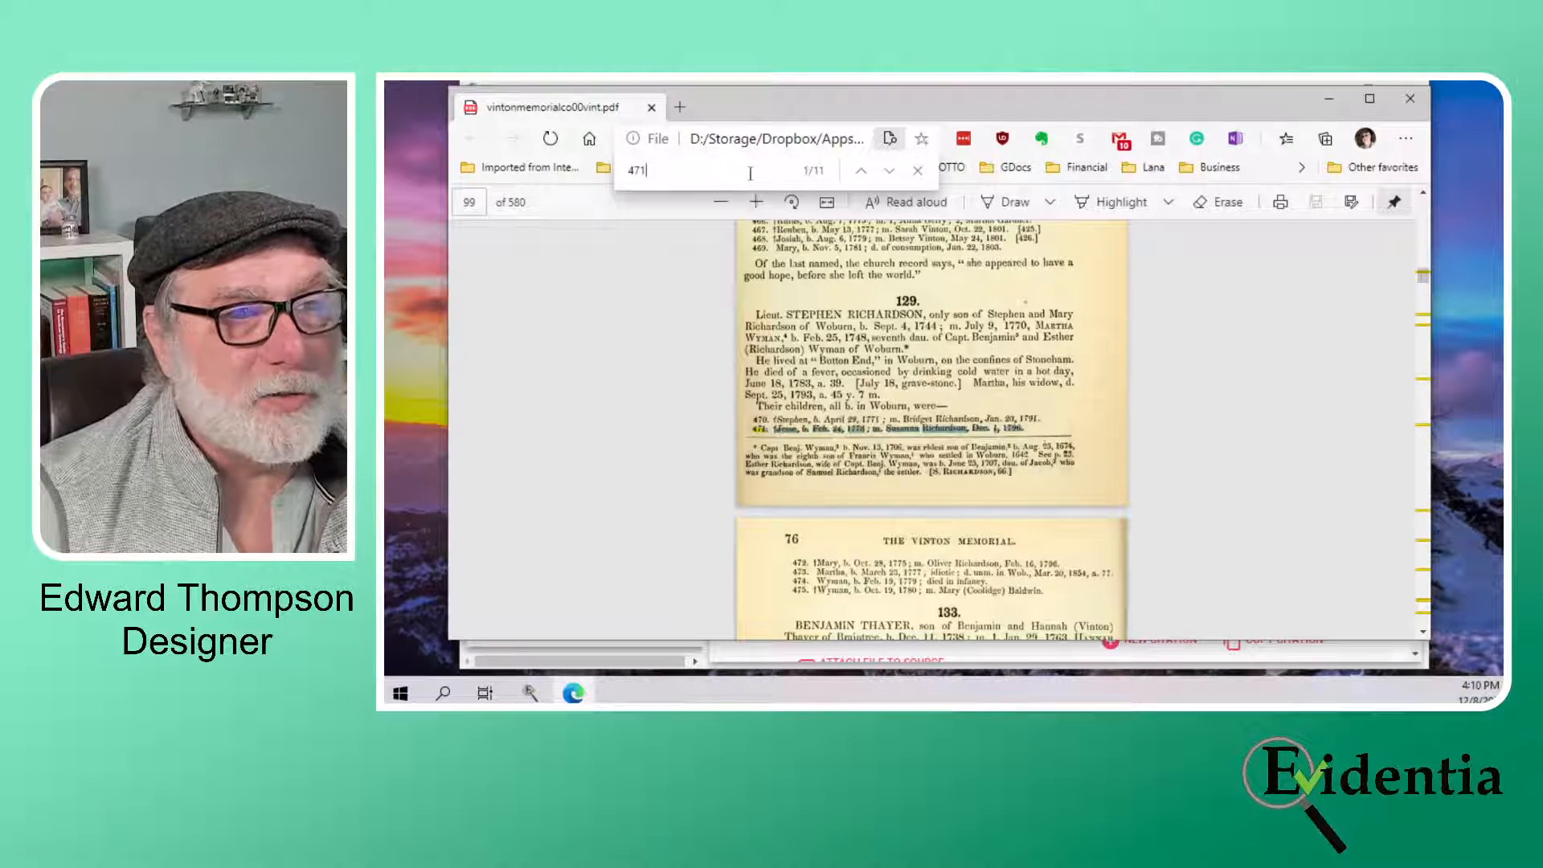
Close the text search and enlarge the PDF page containing entry 129
left_click(917, 170)
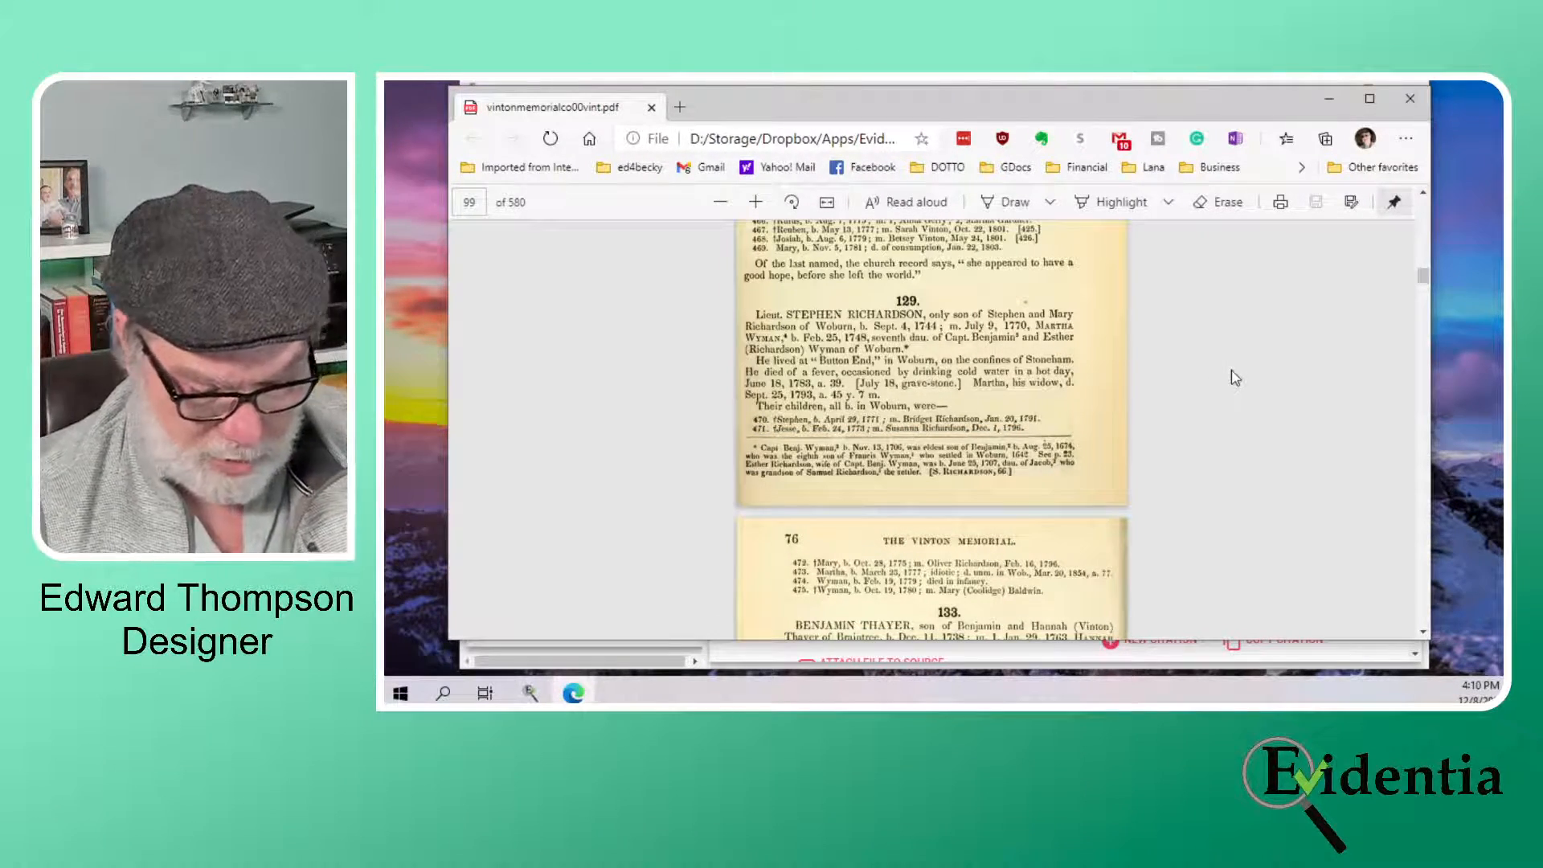
key("ctrl+plus")
key("ctrl+plus")
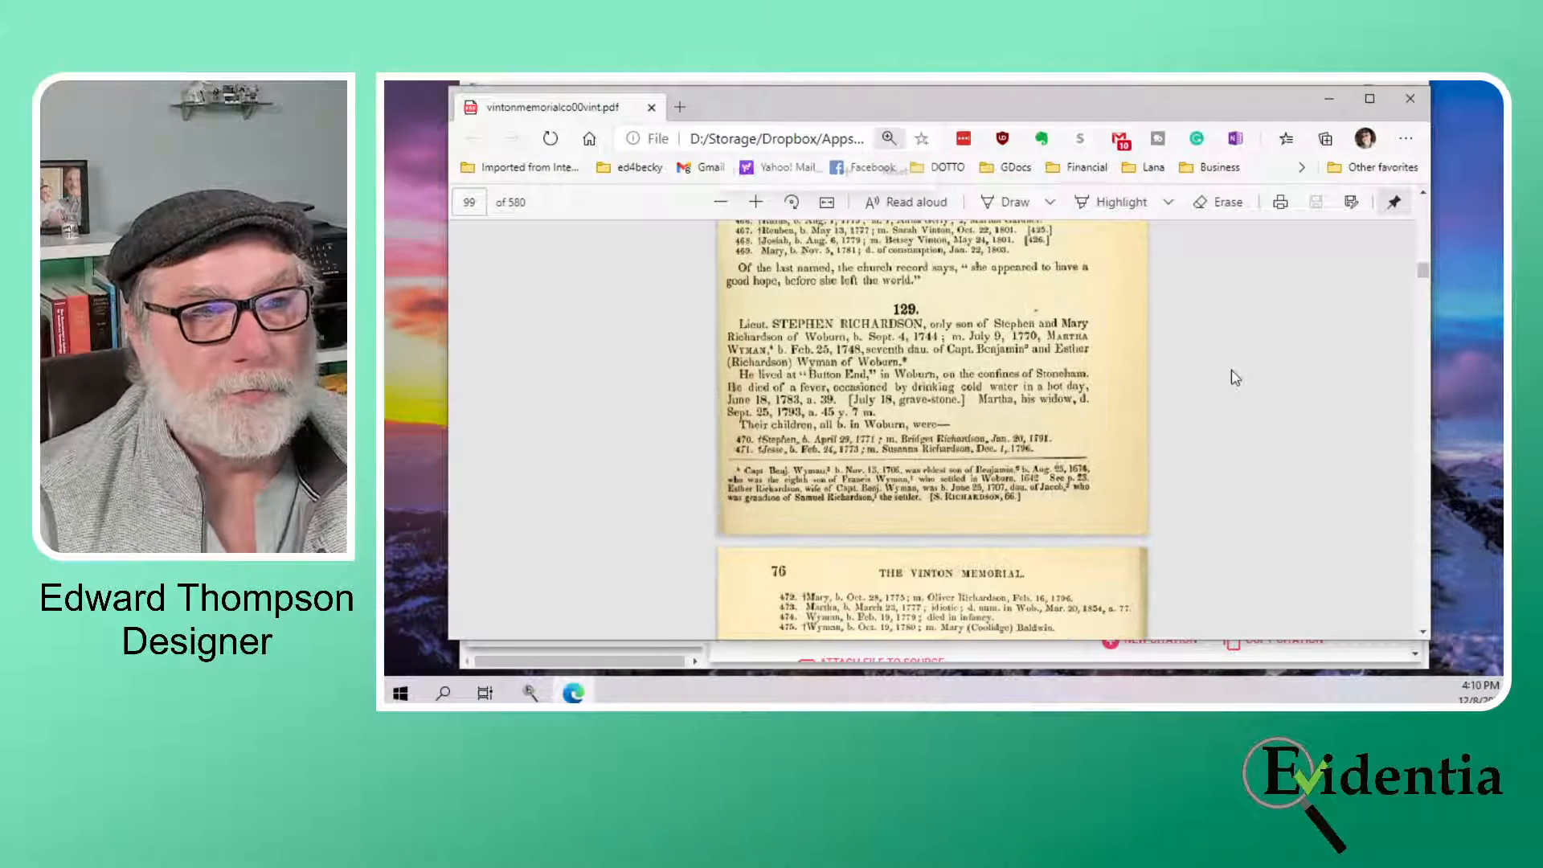
Enlarge entry 129 in the PDF, return to Evidentia and replace the name in the copy's citation title with entry 129's lieutenant
key("ctrl+plus")
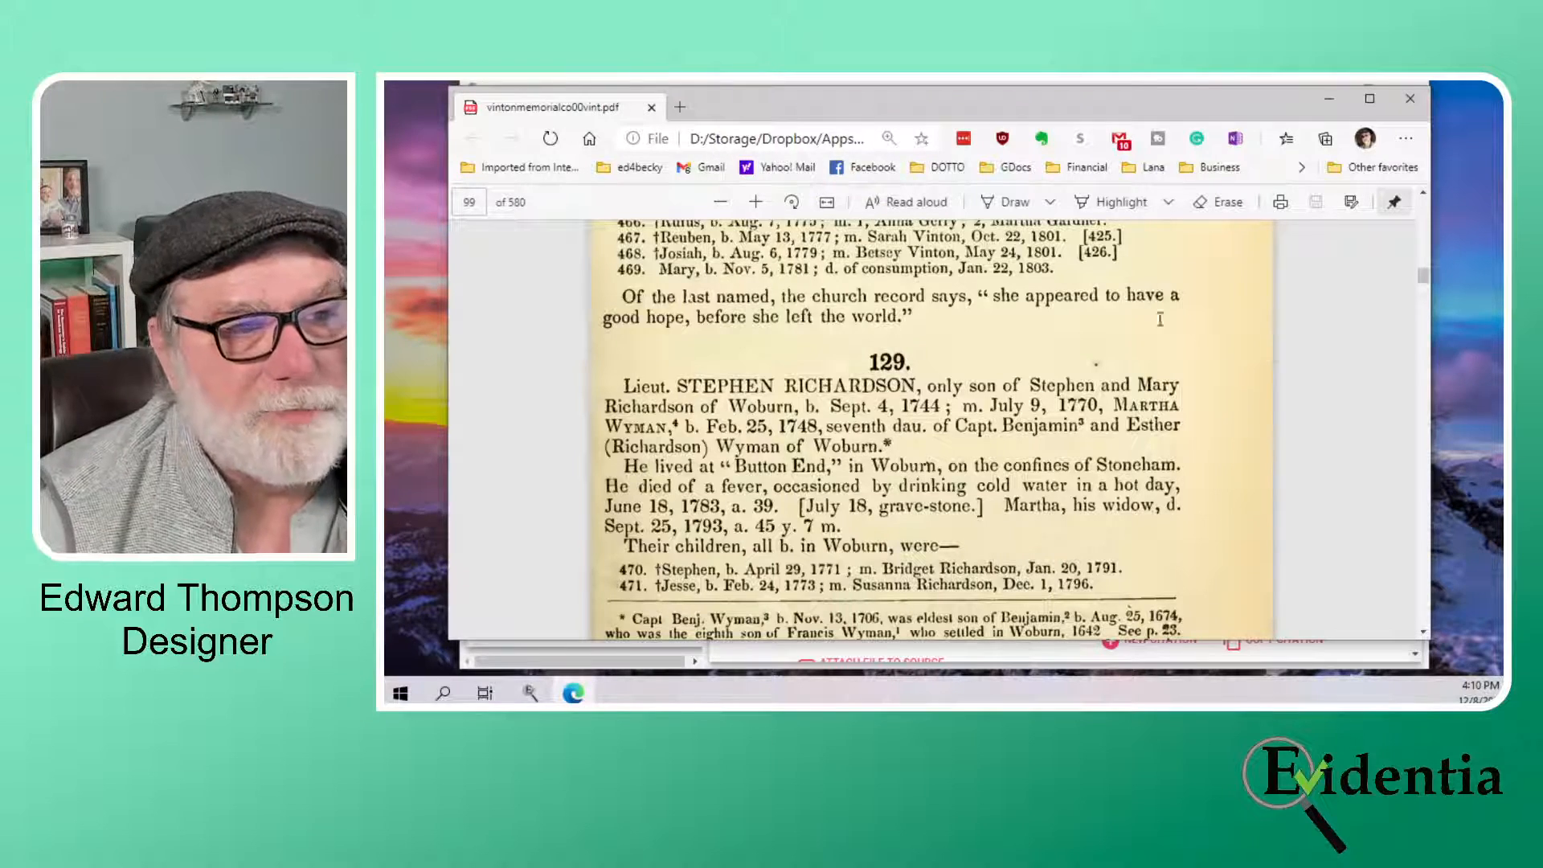
left_click(1322, 664)
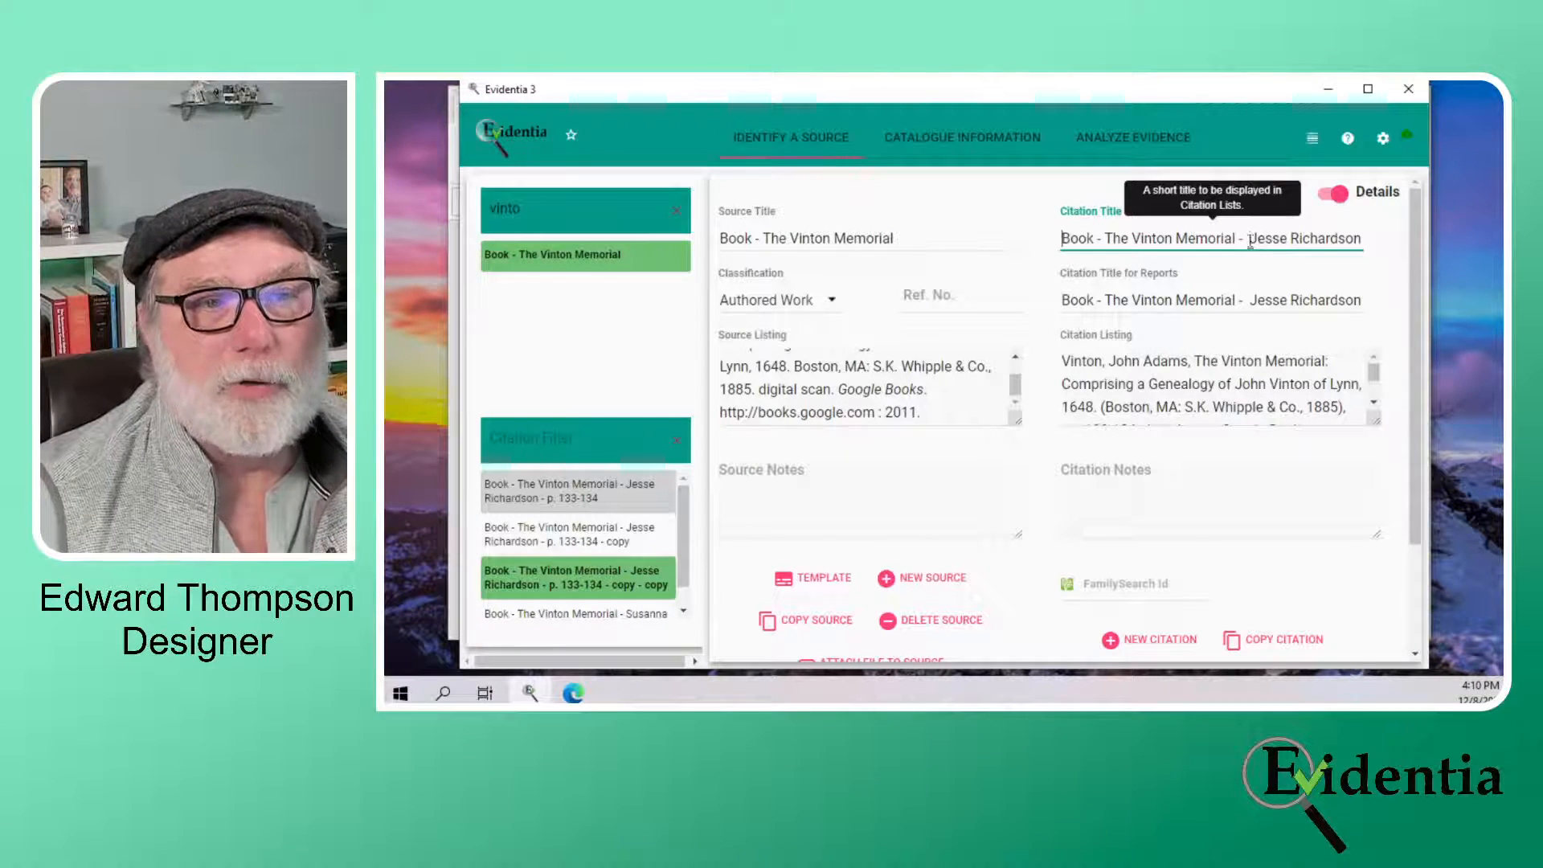
left_click_drag(1252, 239, 1204, 228)
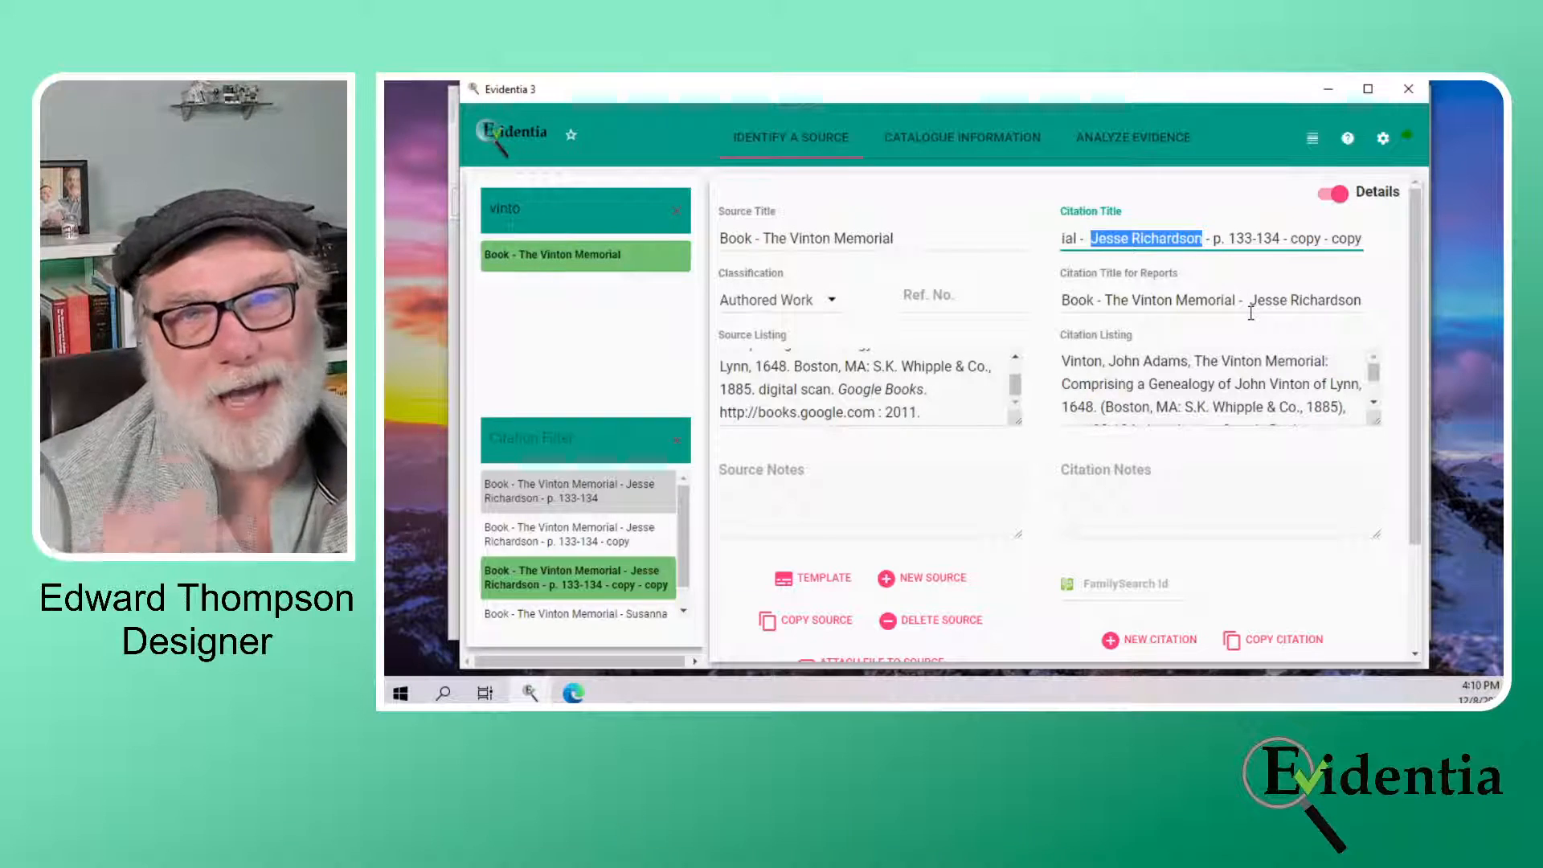
type("Susann")
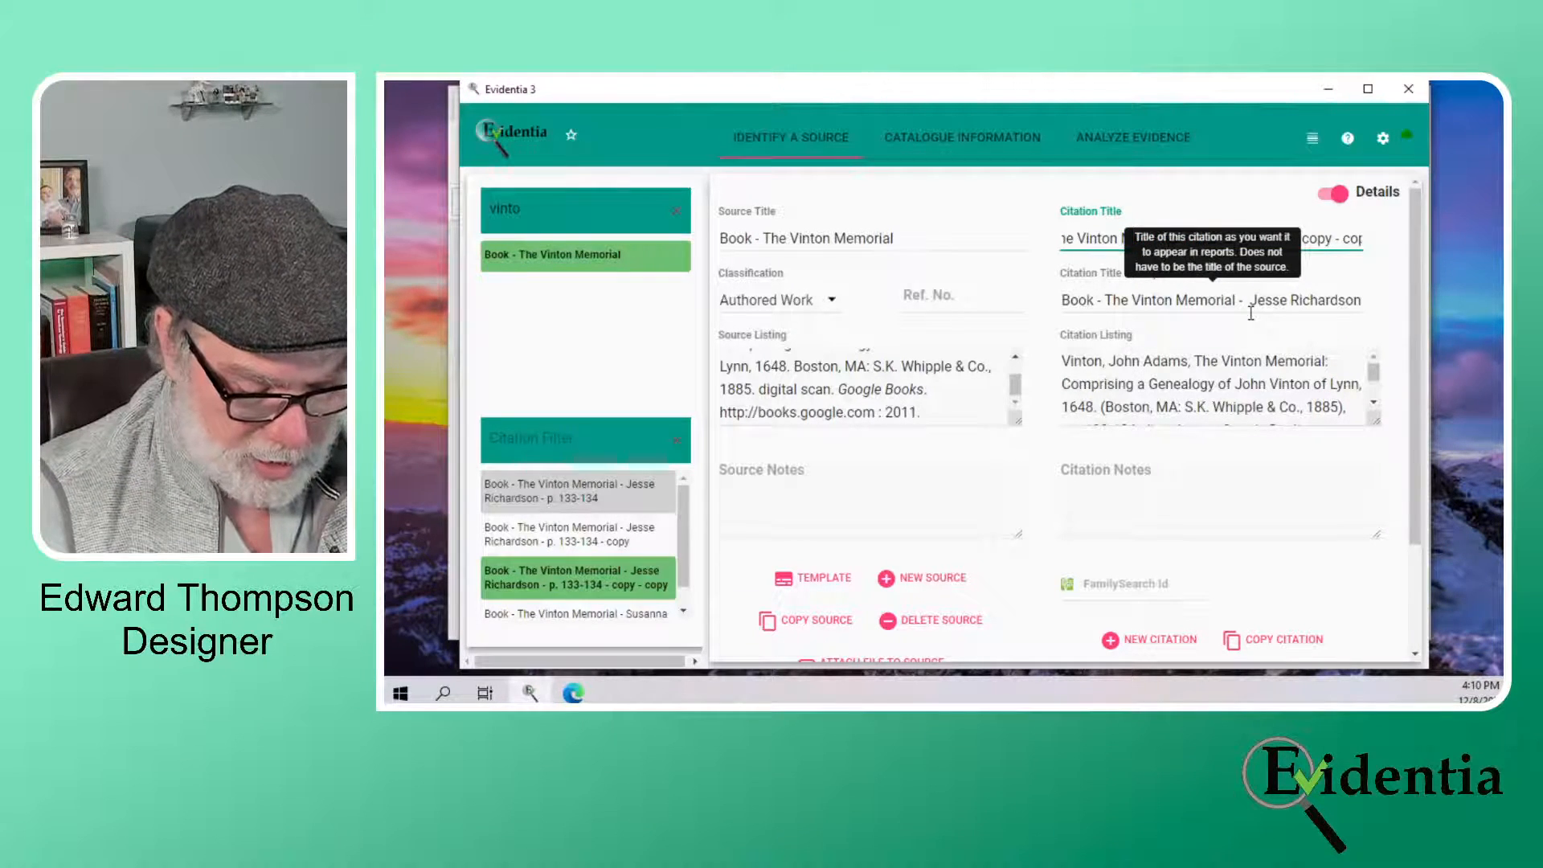
type("mith")
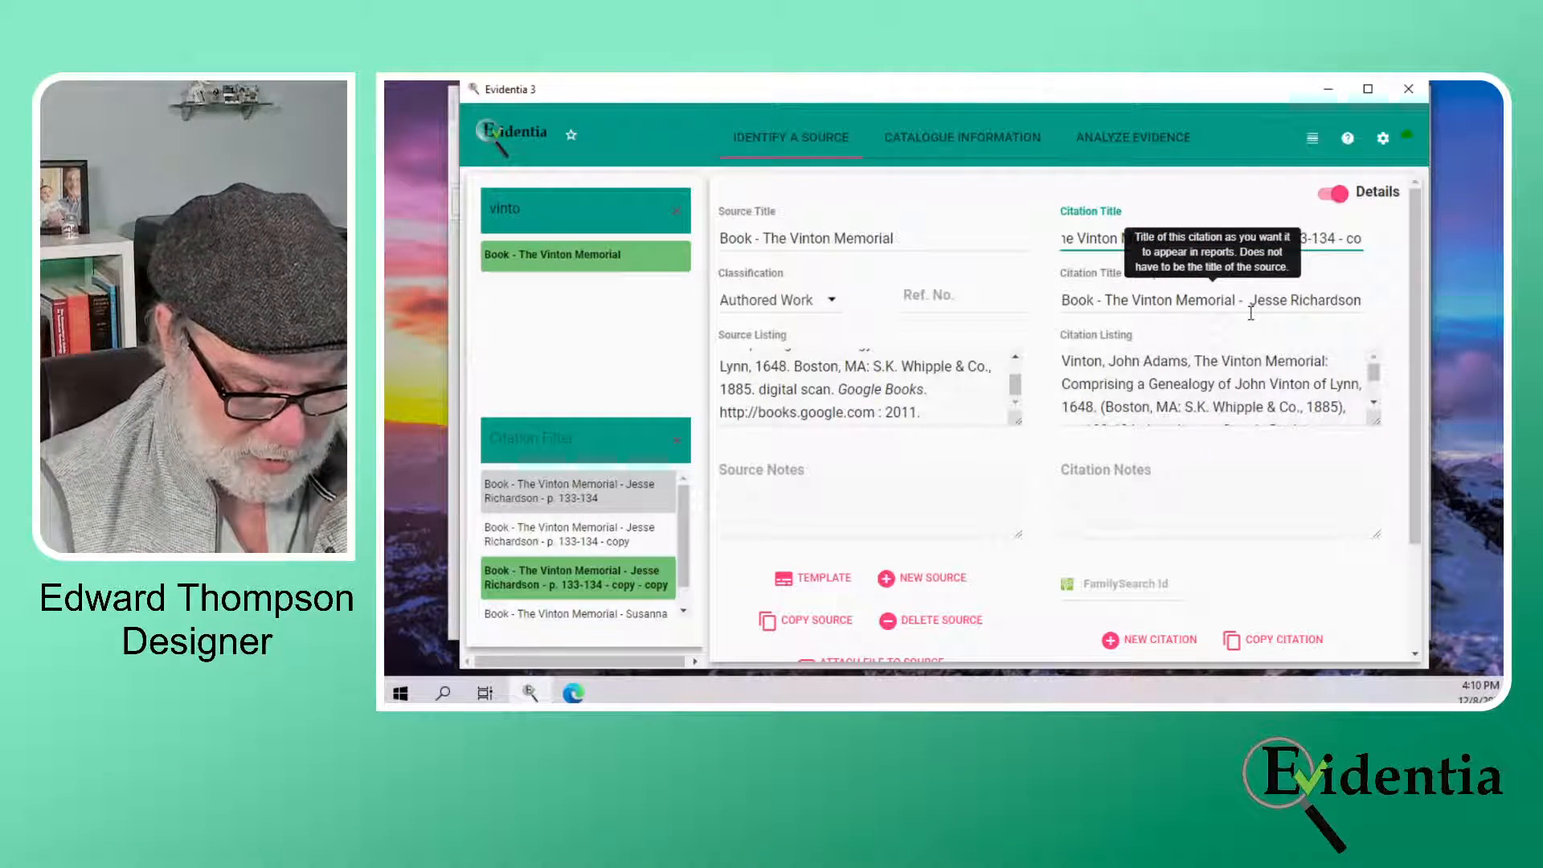
type("chard")
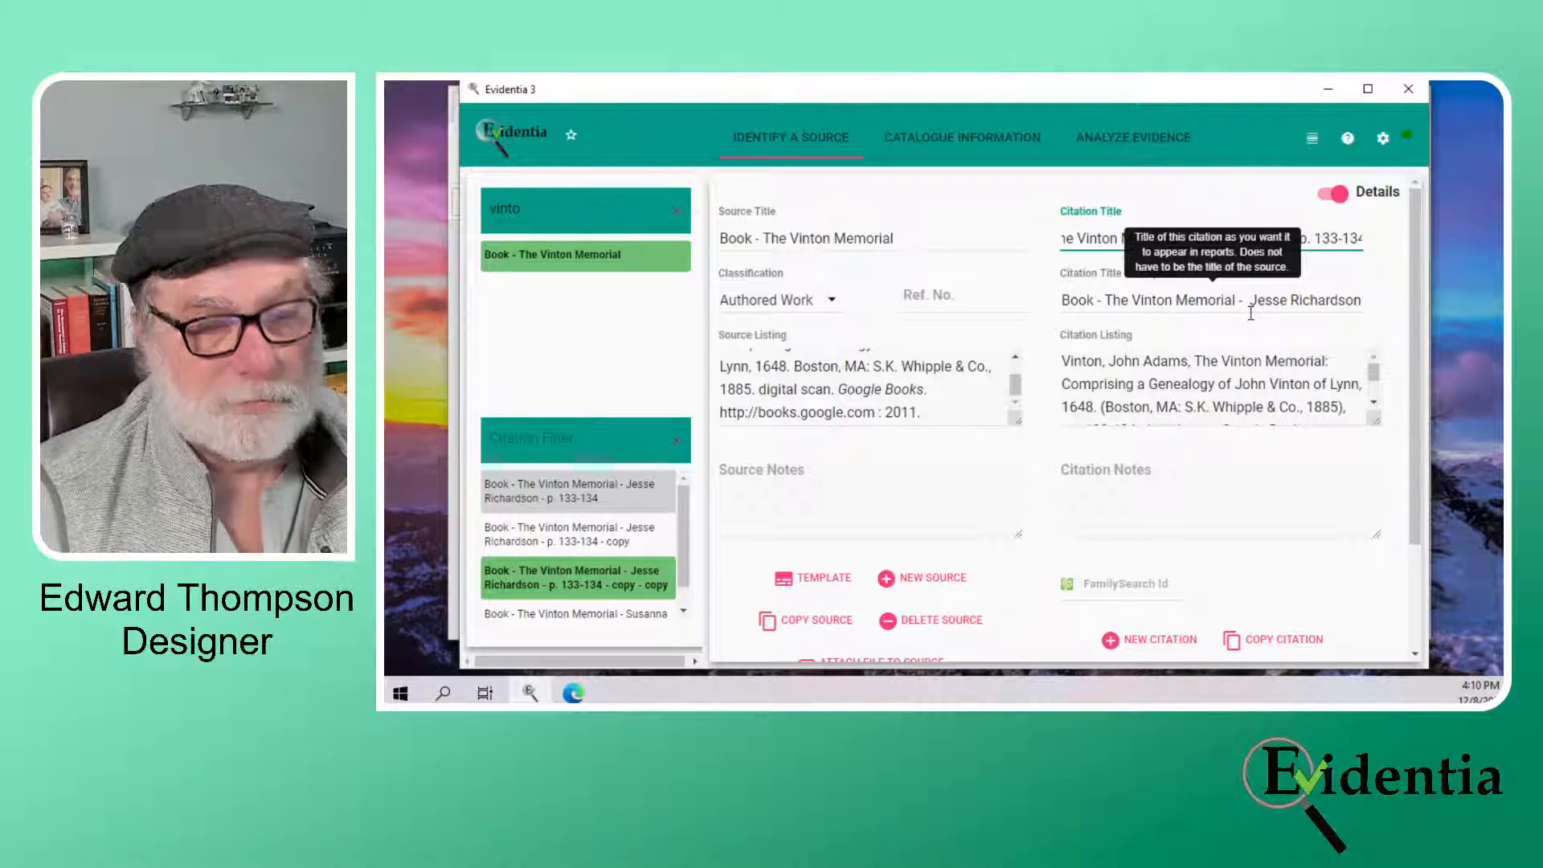
type("ichardson")
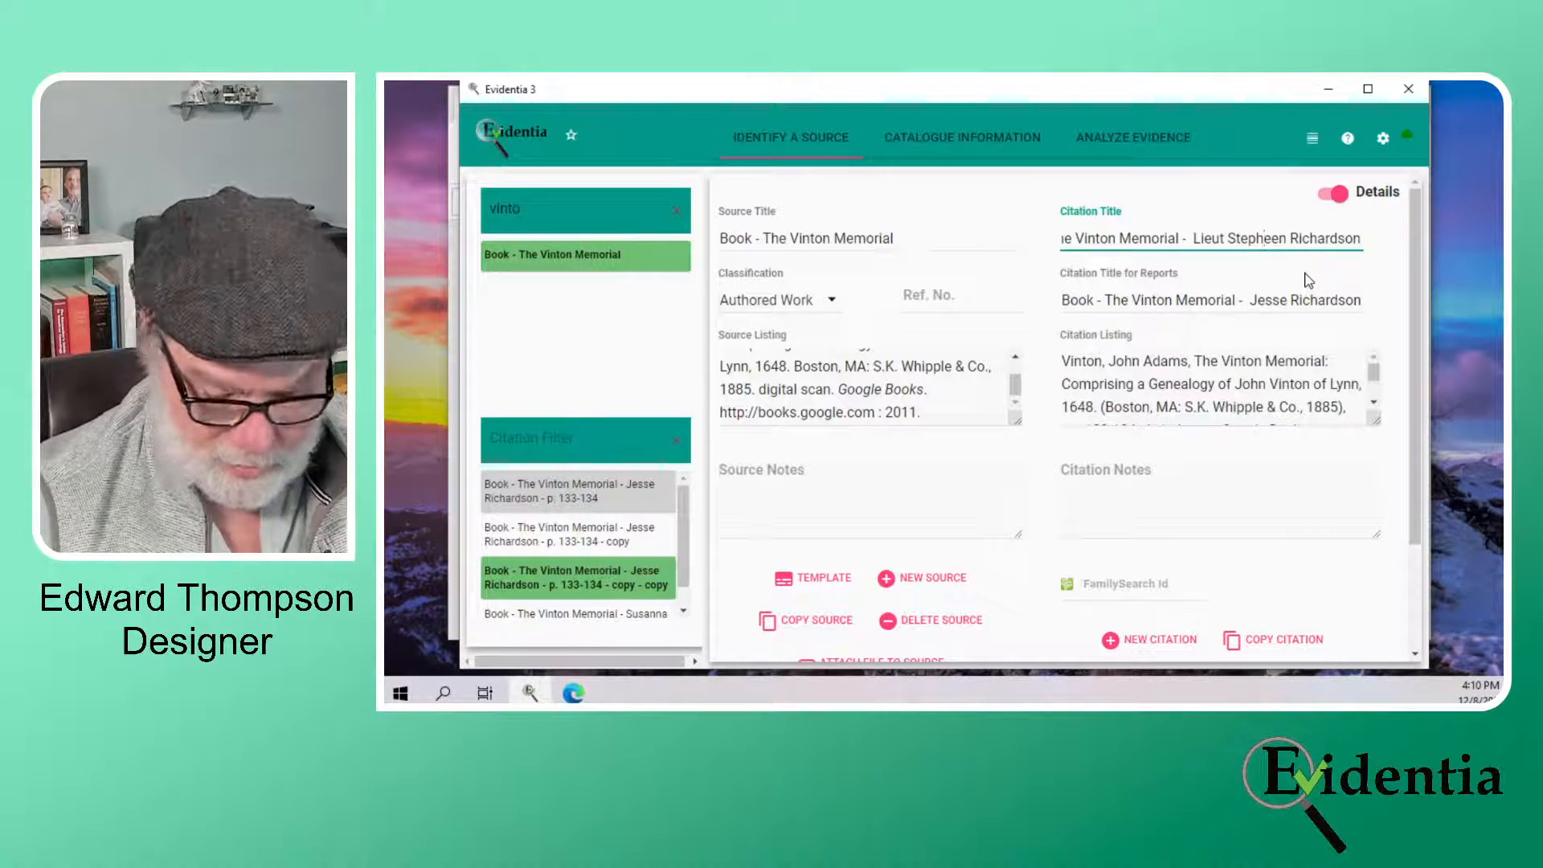
type(" -")
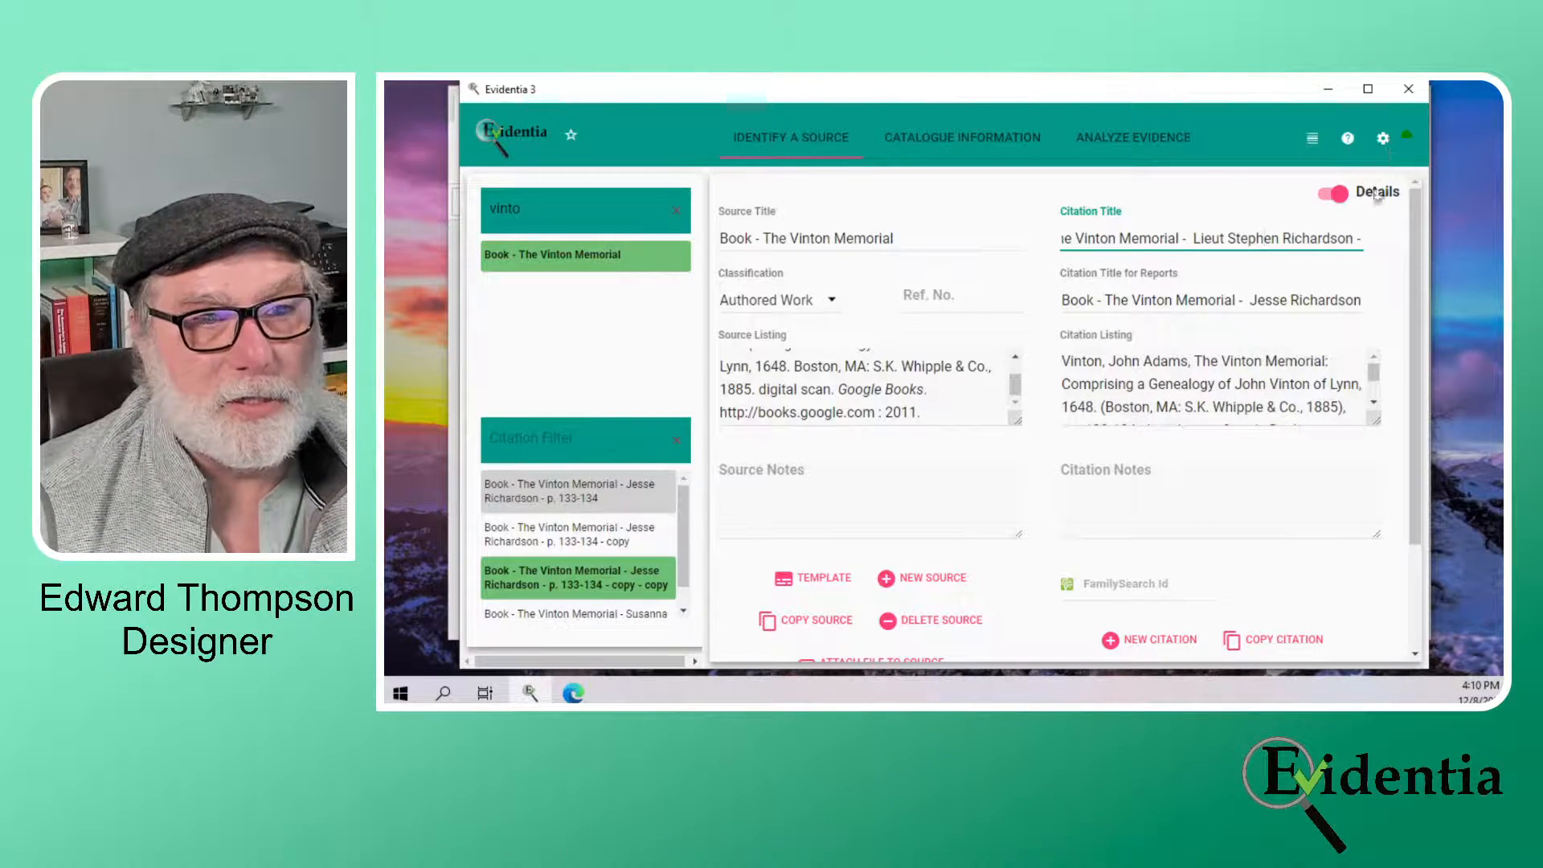
left_click(1312, 303)
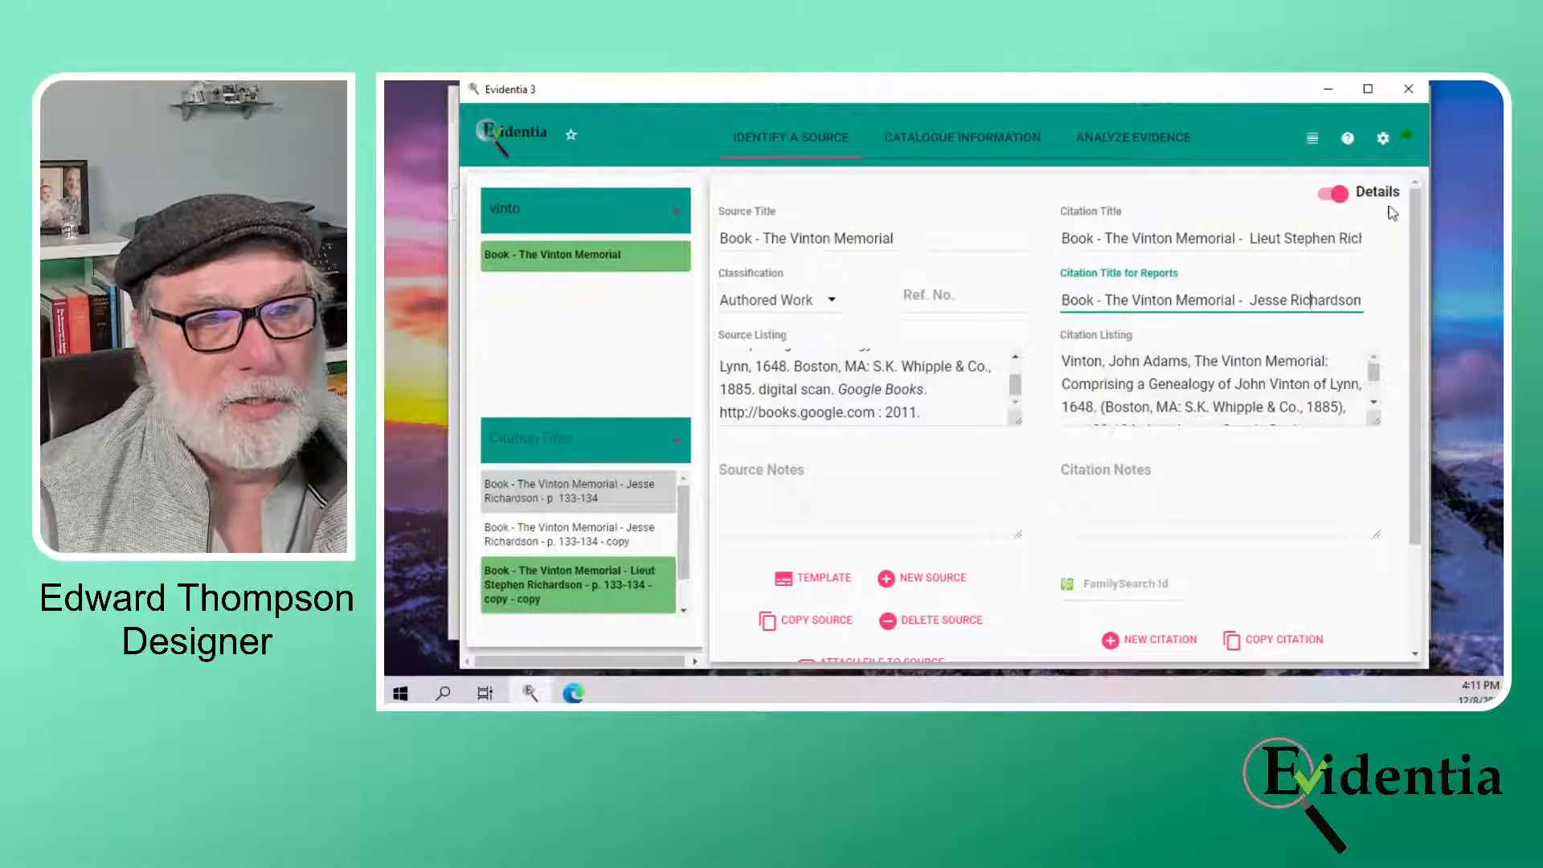
Turn off Show Tooltips in the general settings and close the settings
left_click(1382, 138)
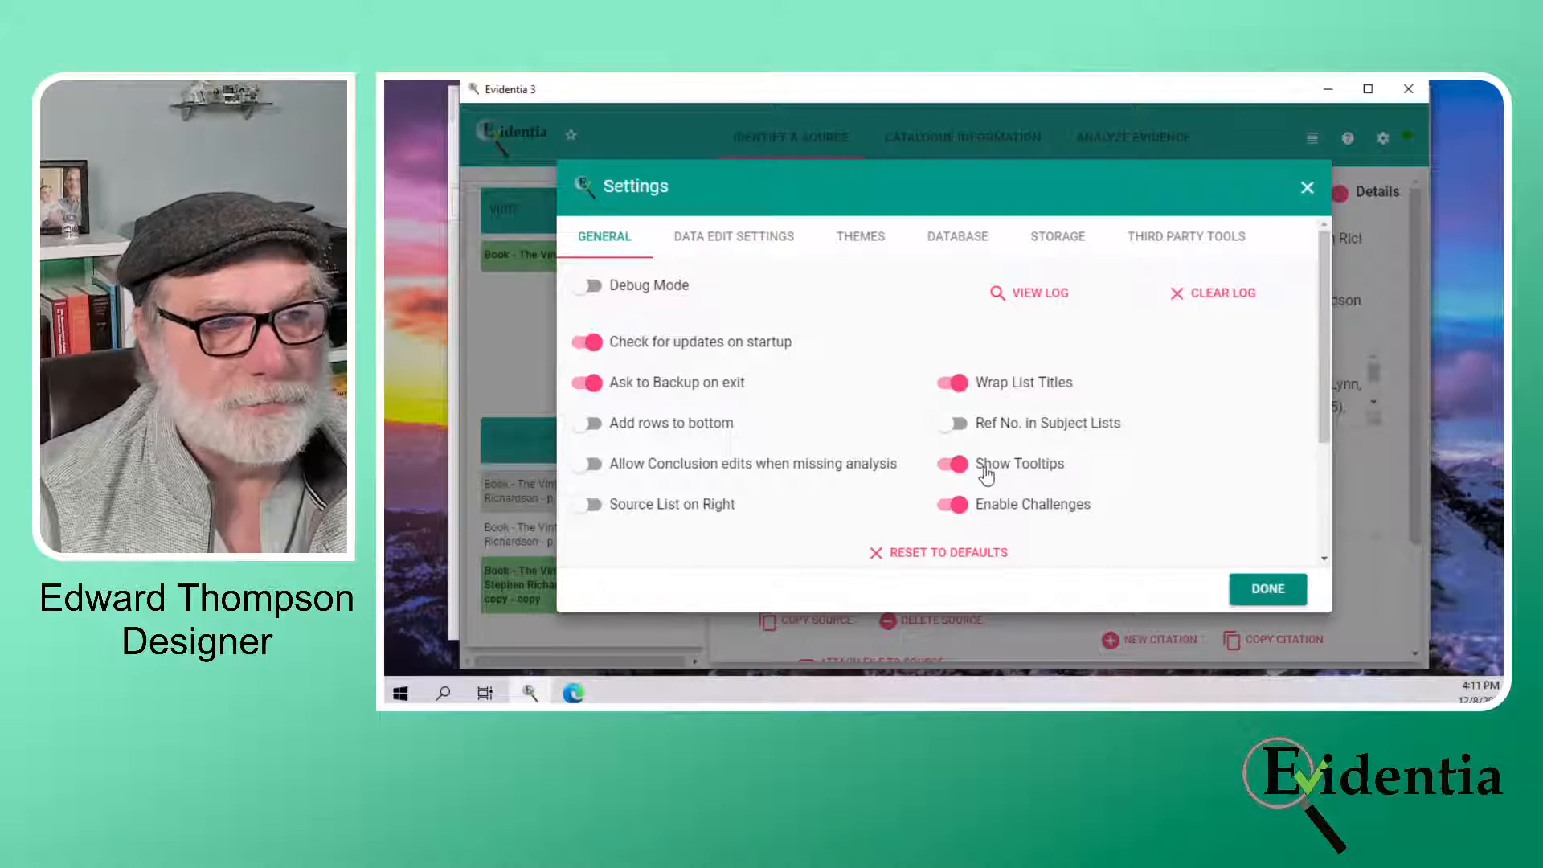
left_click(955, 464)
left_click(1248, 589)
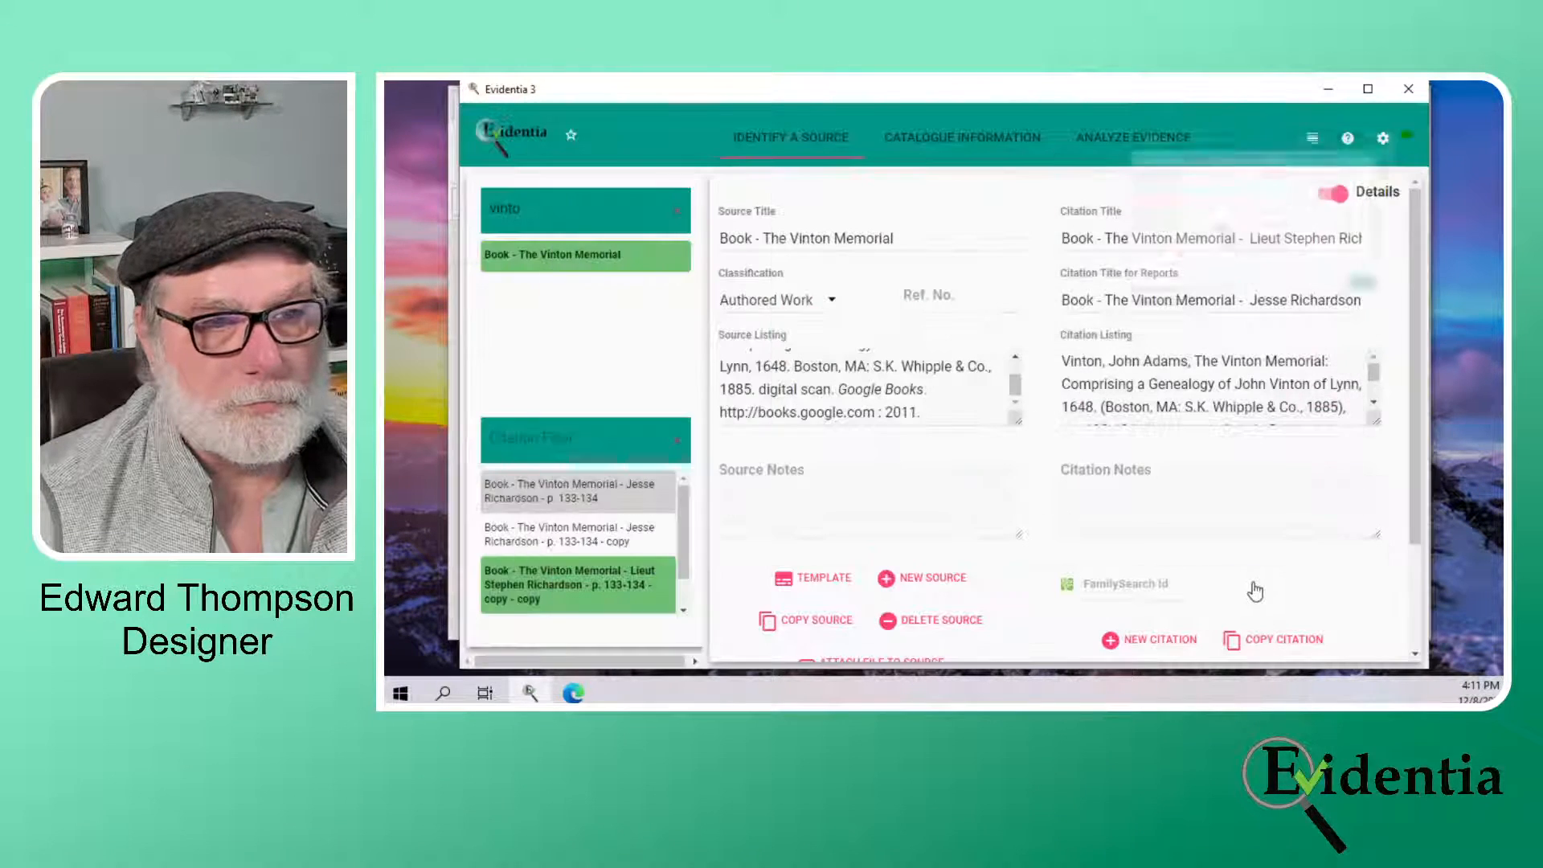
Remove the "- copy - copy" suffix from the end of the new citation's title
left_click_drag(1242, 239, 1391, 270)
double_click(1352, 241)
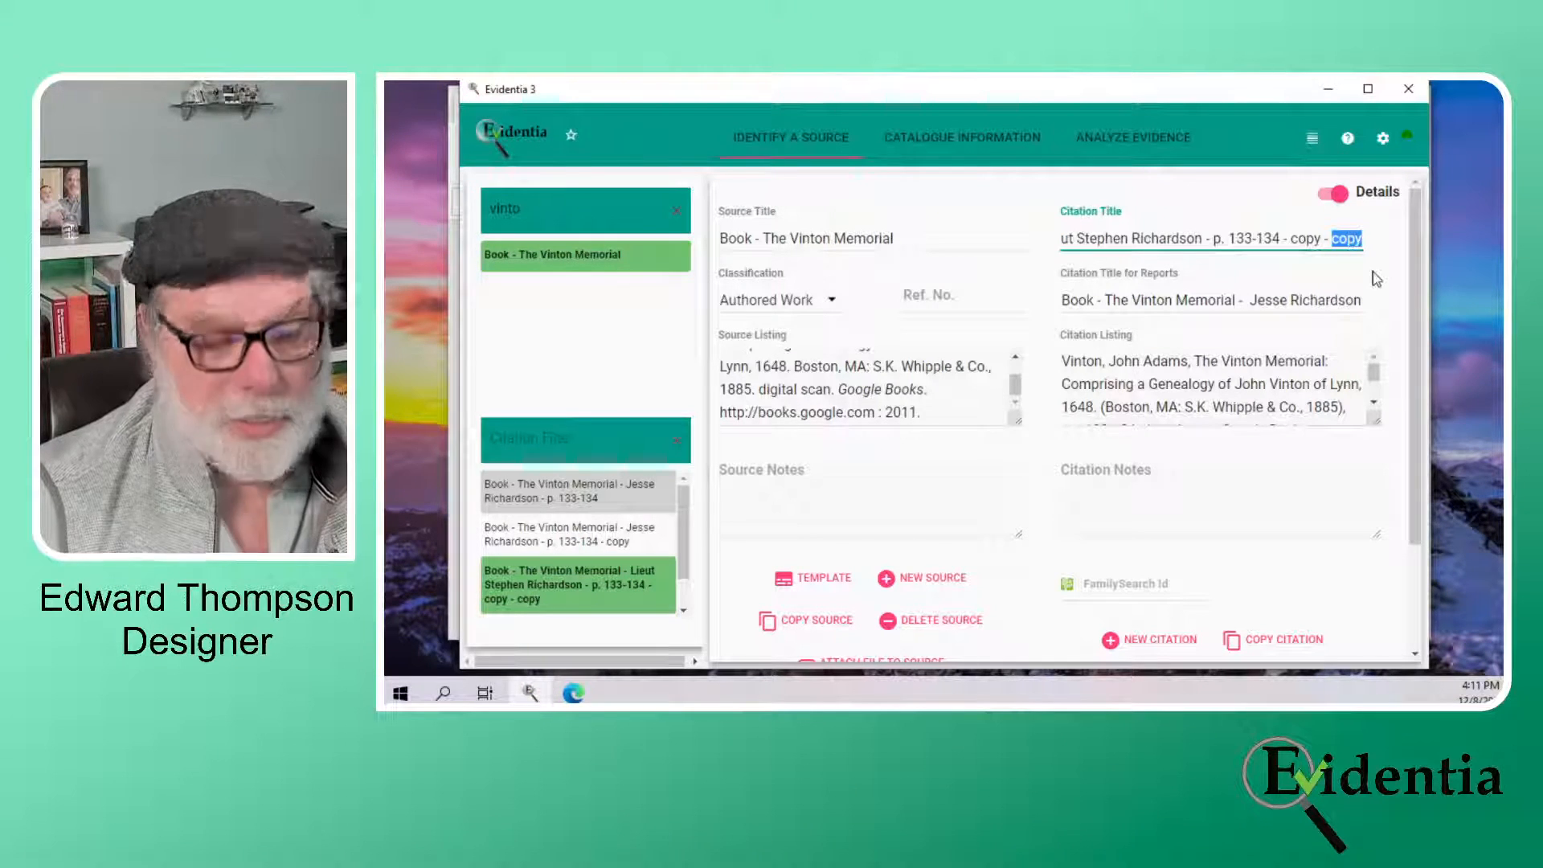
key("BackSpace")
key("BackSpace")
key("BackSpace")
key("BackSpace")
key("BackSpace")
key("BackSpace")
key("BackSpace")
key("BackSpace")
key("BackSpace")
key("BackSpace")
key("BackSpace")
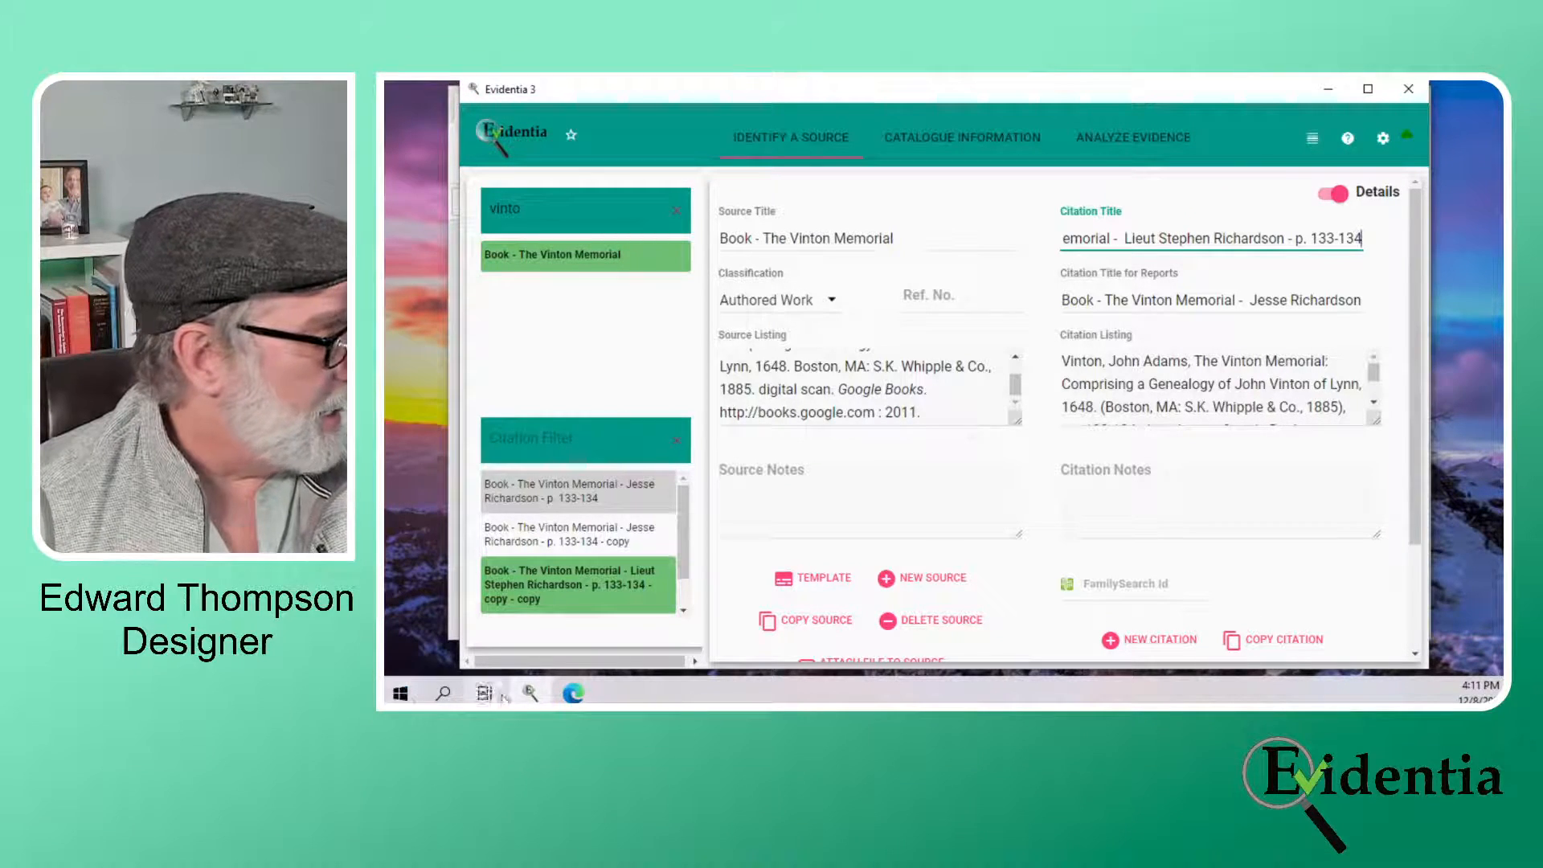
Switch to the PDF in Edge and check which book pages entry 129 and its list of children span
left_click(573, 693)
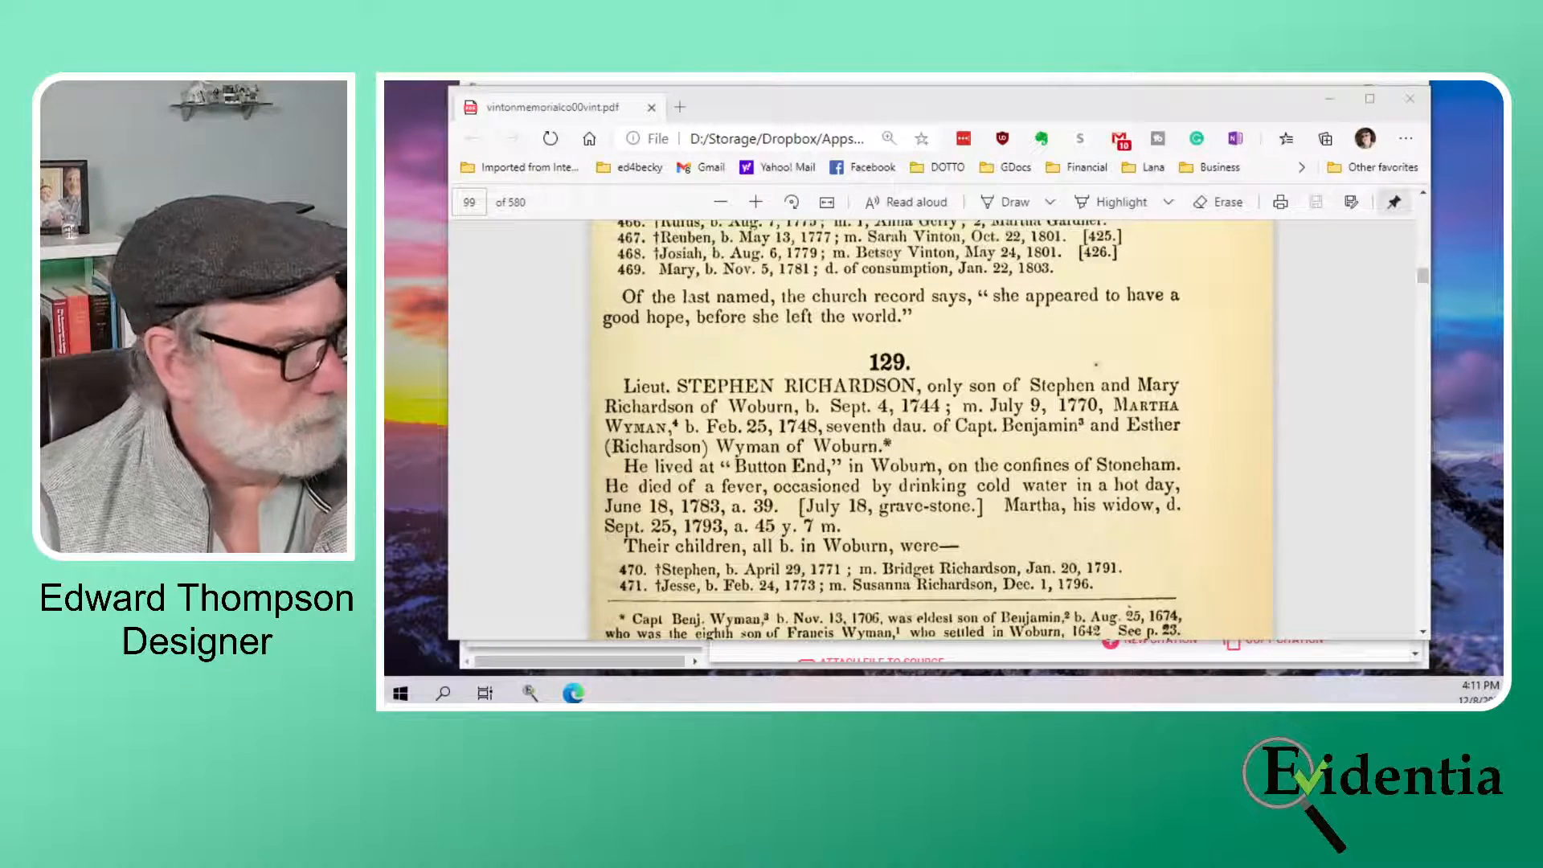
scroll(1082, 481, "down", 3)
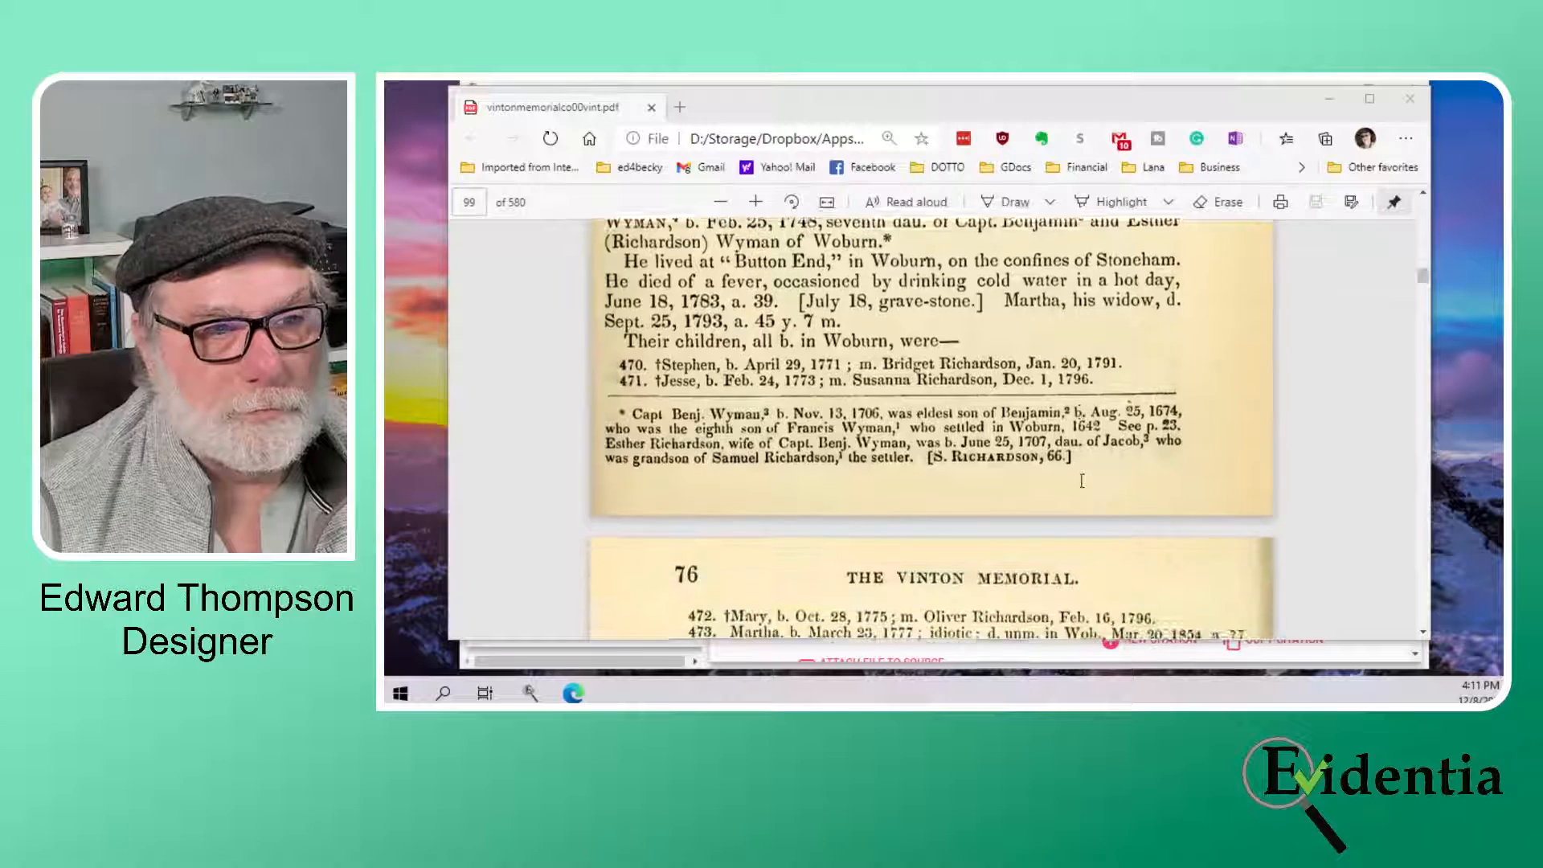
scroll(1082, 481, "down", 2)
scroll(1081, 480, "up", 4)
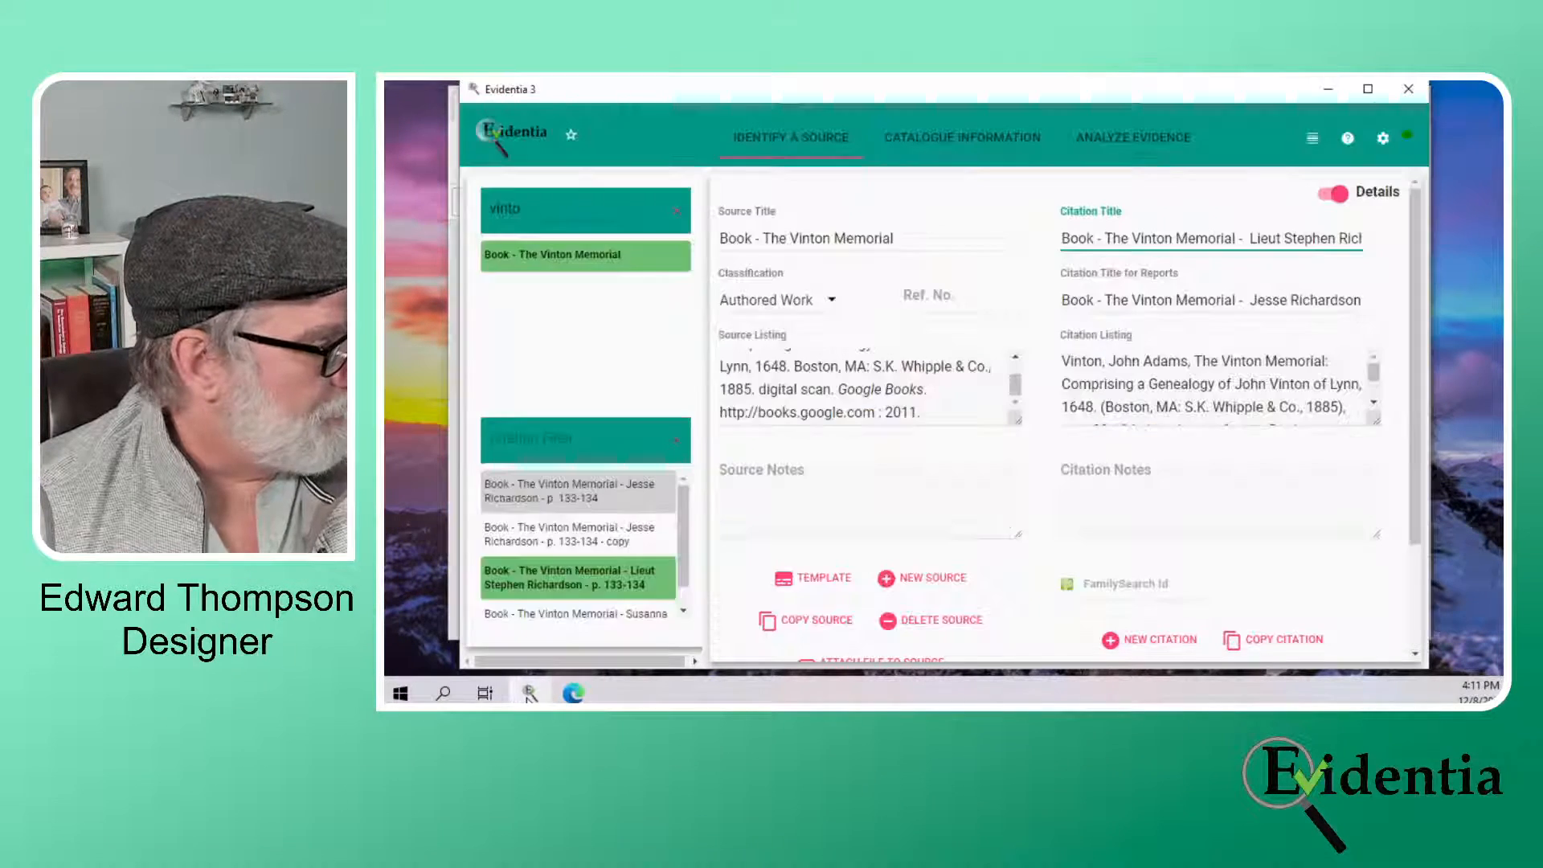
Return to Evidentia and change the page reference at the end of the citation title to 75-76
left_click(530, 692)
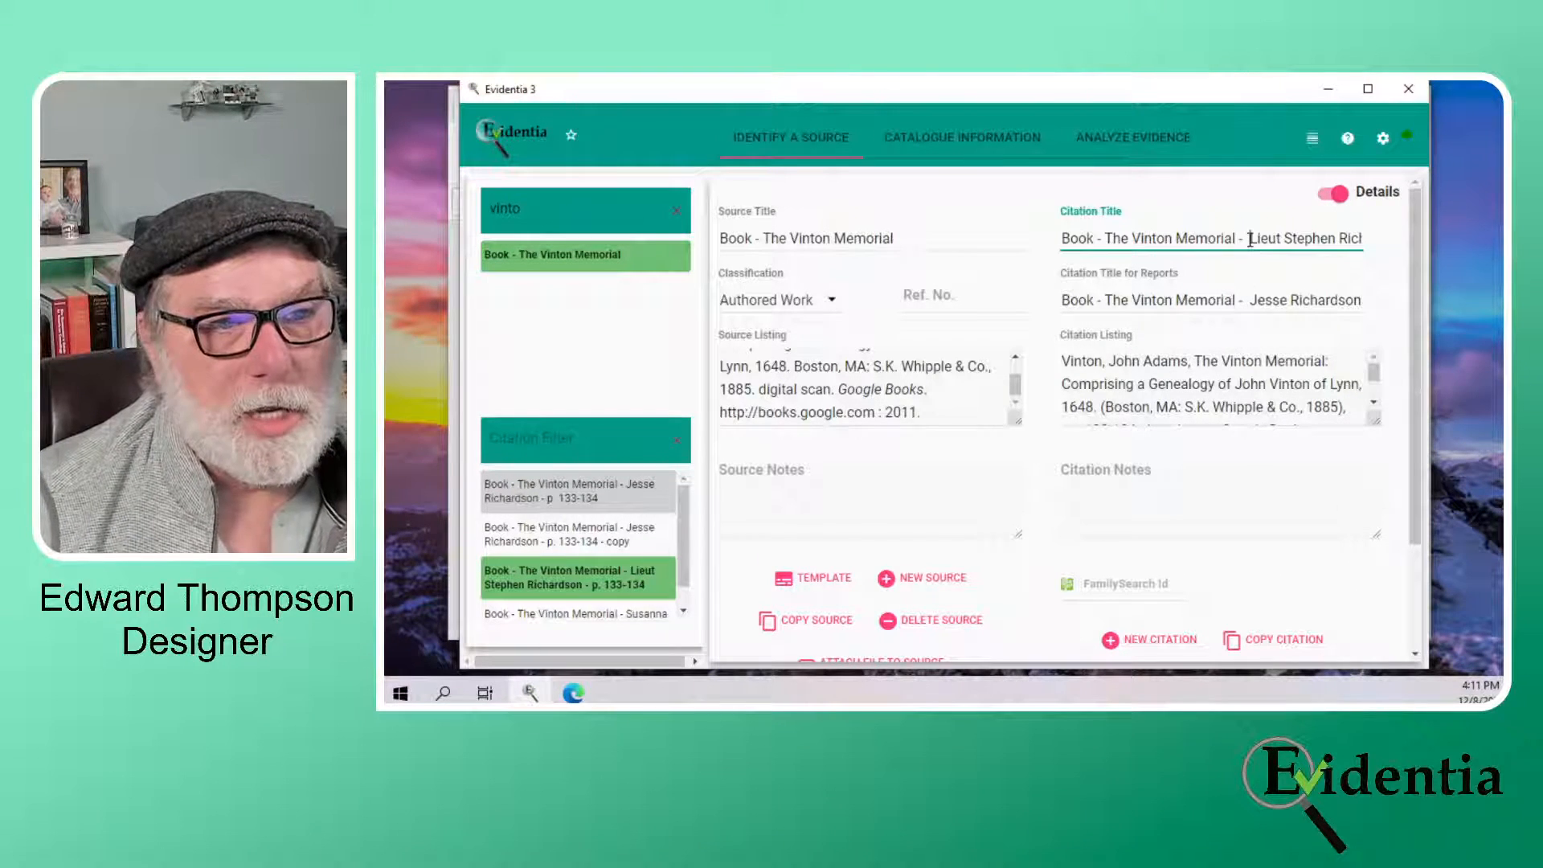
key("Right")
key("Right")
key("Right")
key("Right")
key("Right")
key("Right")
key("Right")
key("Right")
key("Right")
key("Right")
key("Right")
key("Right")
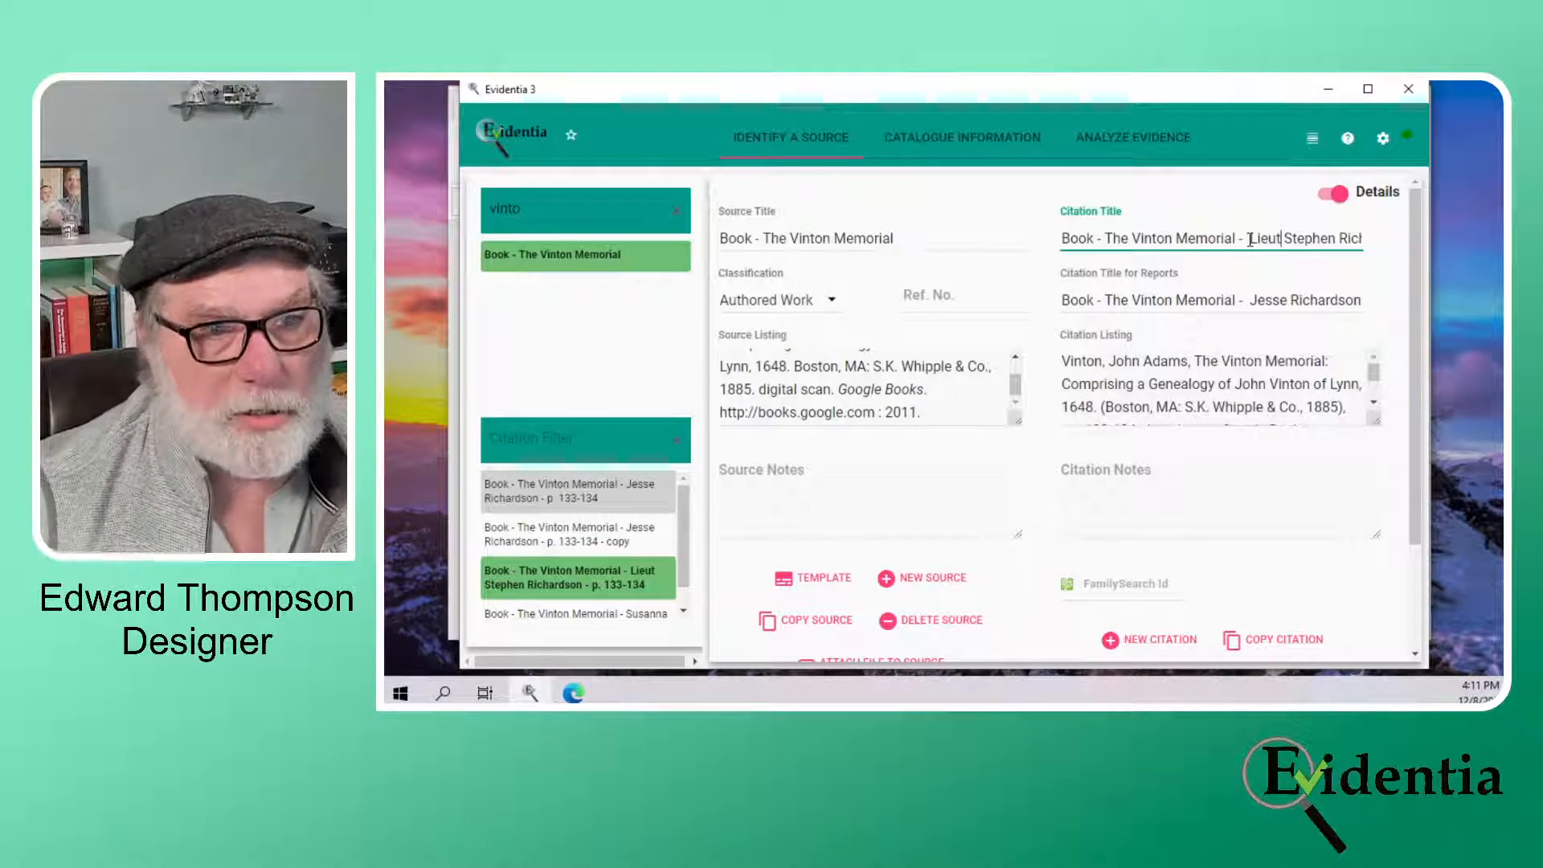
key("Right")
key("Right")
key("Right")
key("Right")
key("Right")
key("Right")
key("Right")
key("Right")
key("Right")
key("Right")
key("Right")
key("Right")
key("Right")
key("Right")
key("Right")
key("Right")
key("Right")
key("Right")
key("Right")
key("Right")
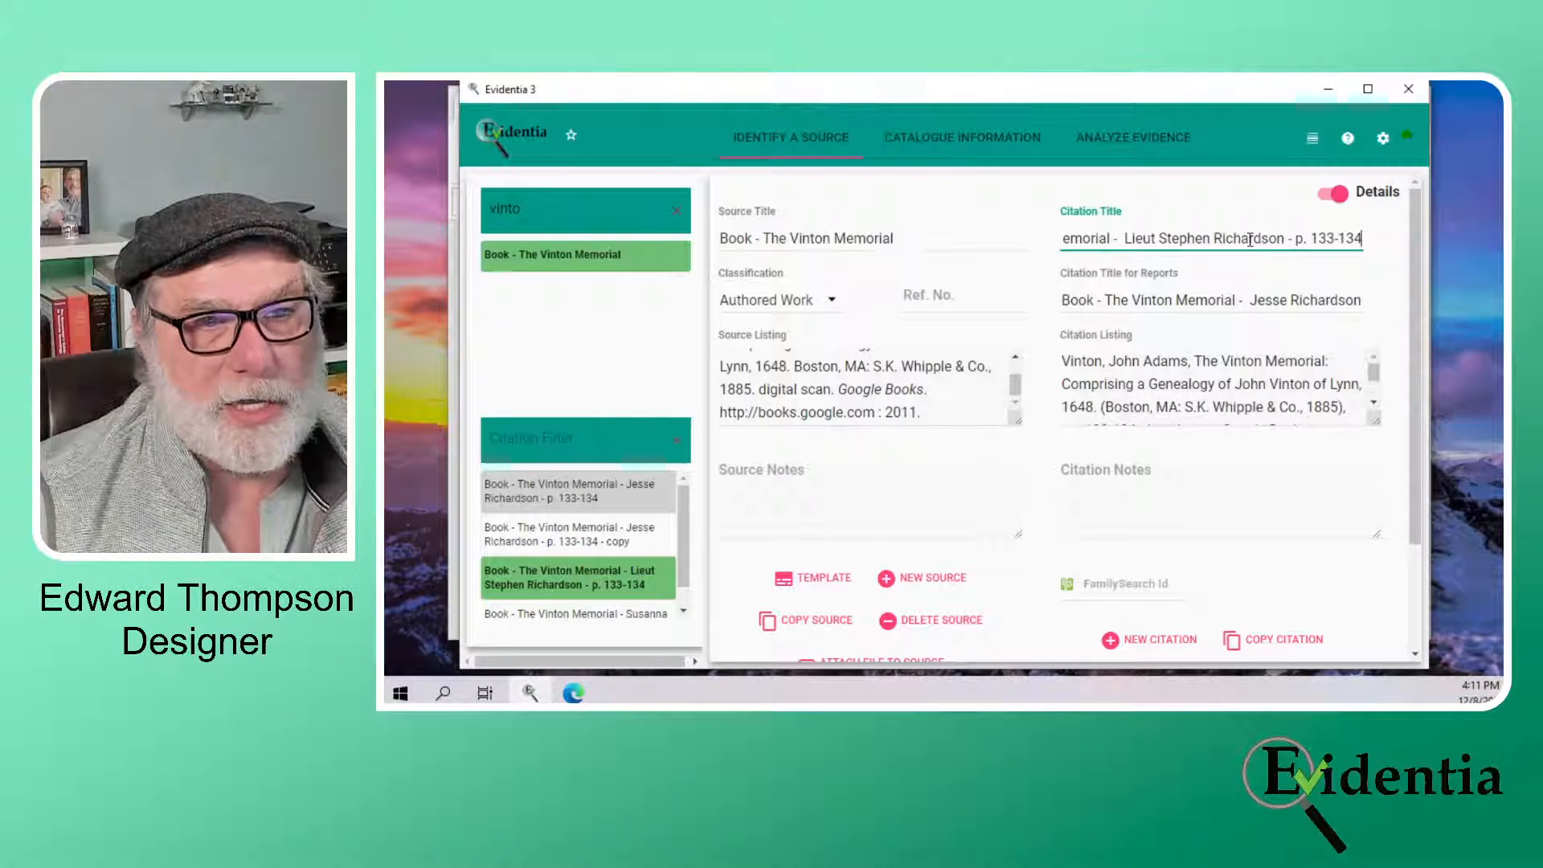
key("BackSpace")
key("BackSpace")
key("BackSpace")
key("BackSpace")
key("BackSpace")
key("BackSpace")
key("BackSpace")
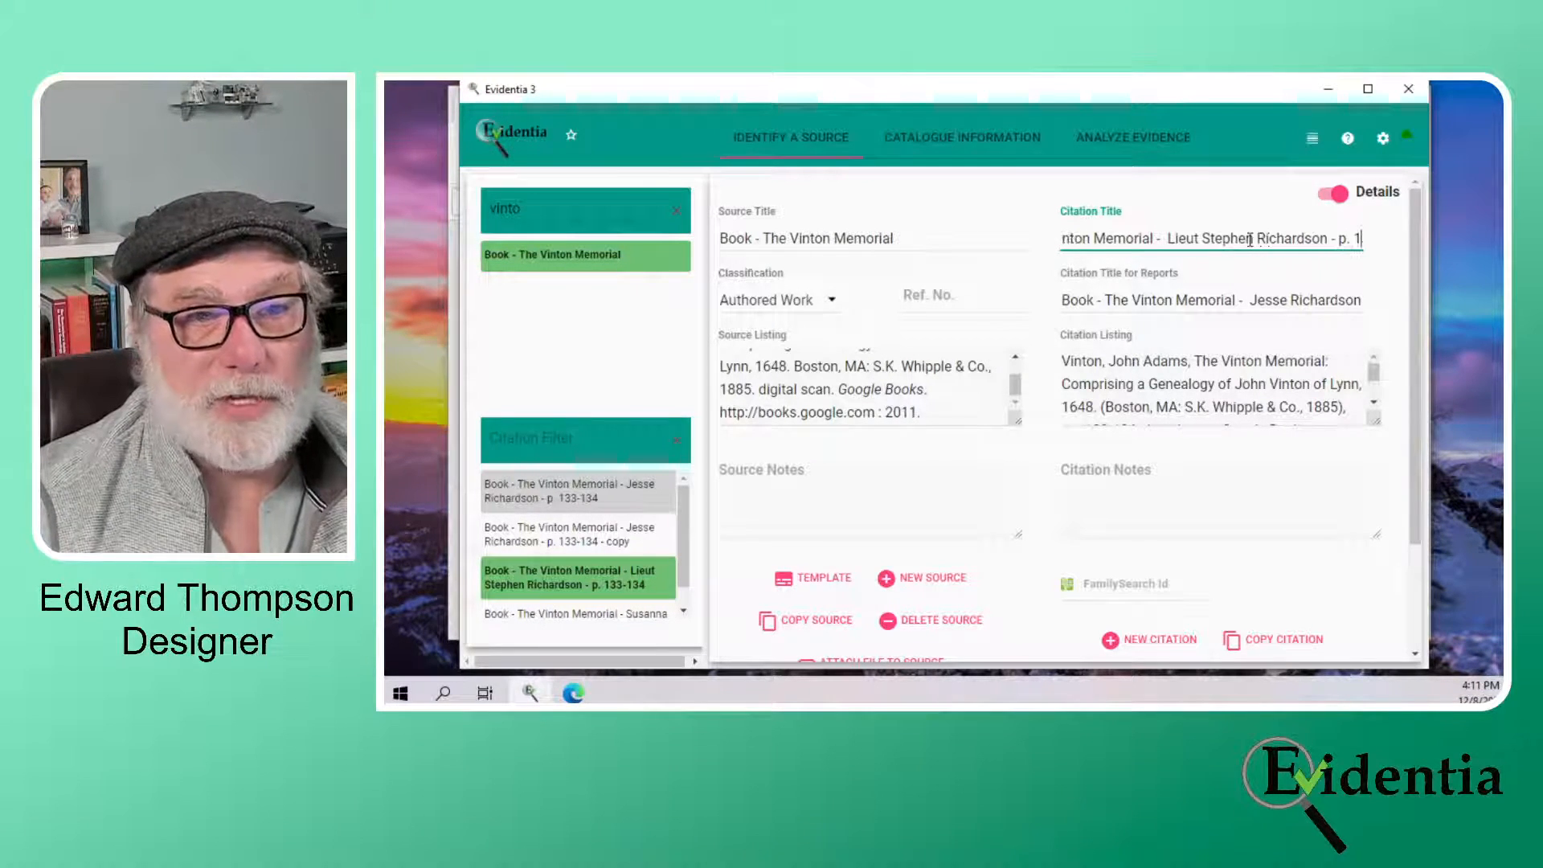
type("75-76")
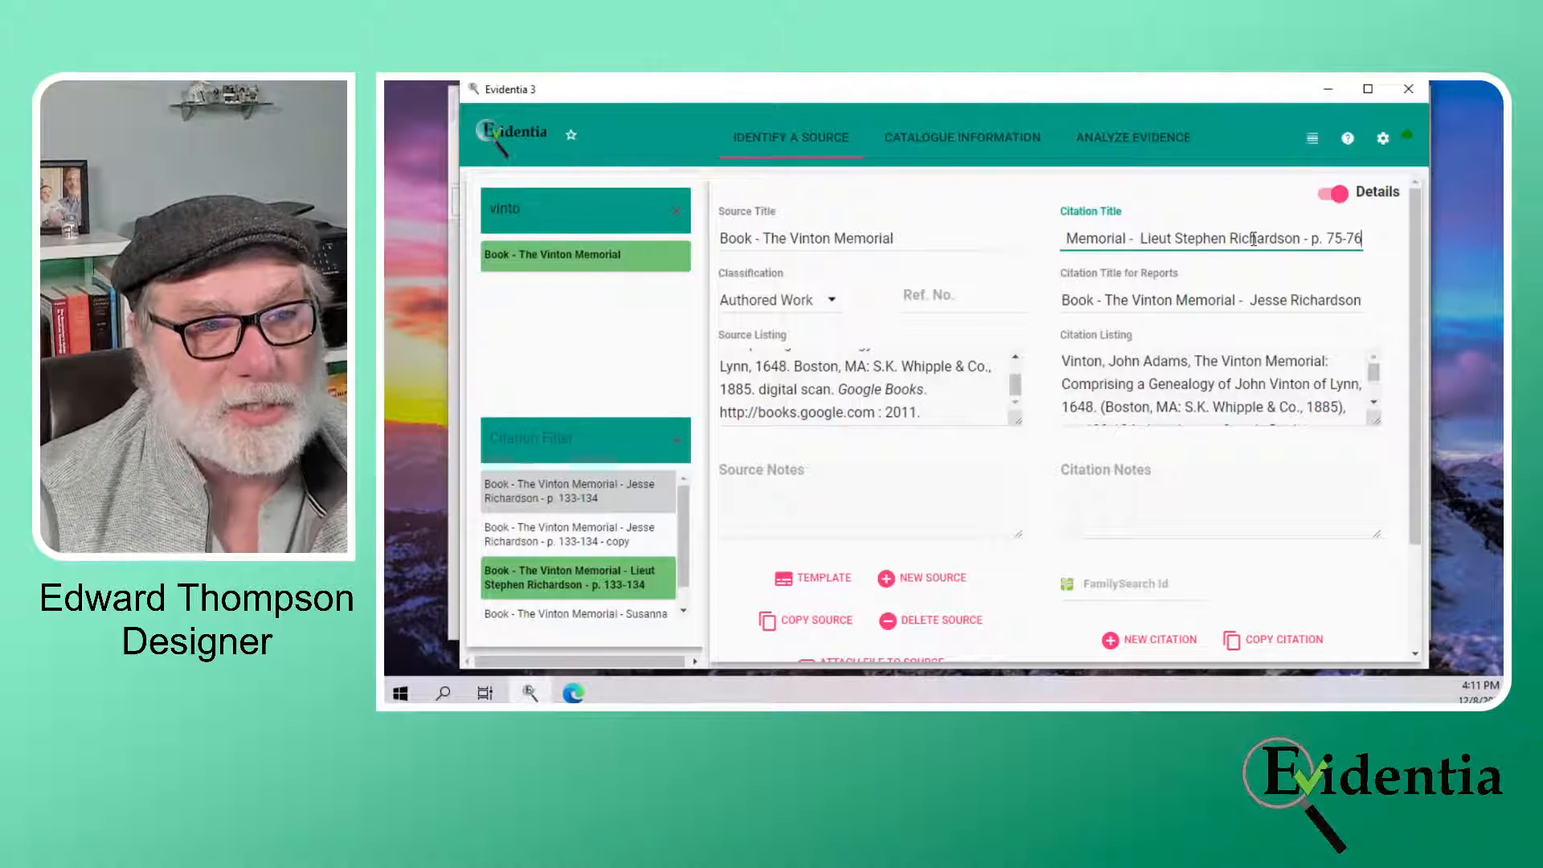
Copy the full citation title and paste it over the citation title for reports
triple_click(1252, 240)
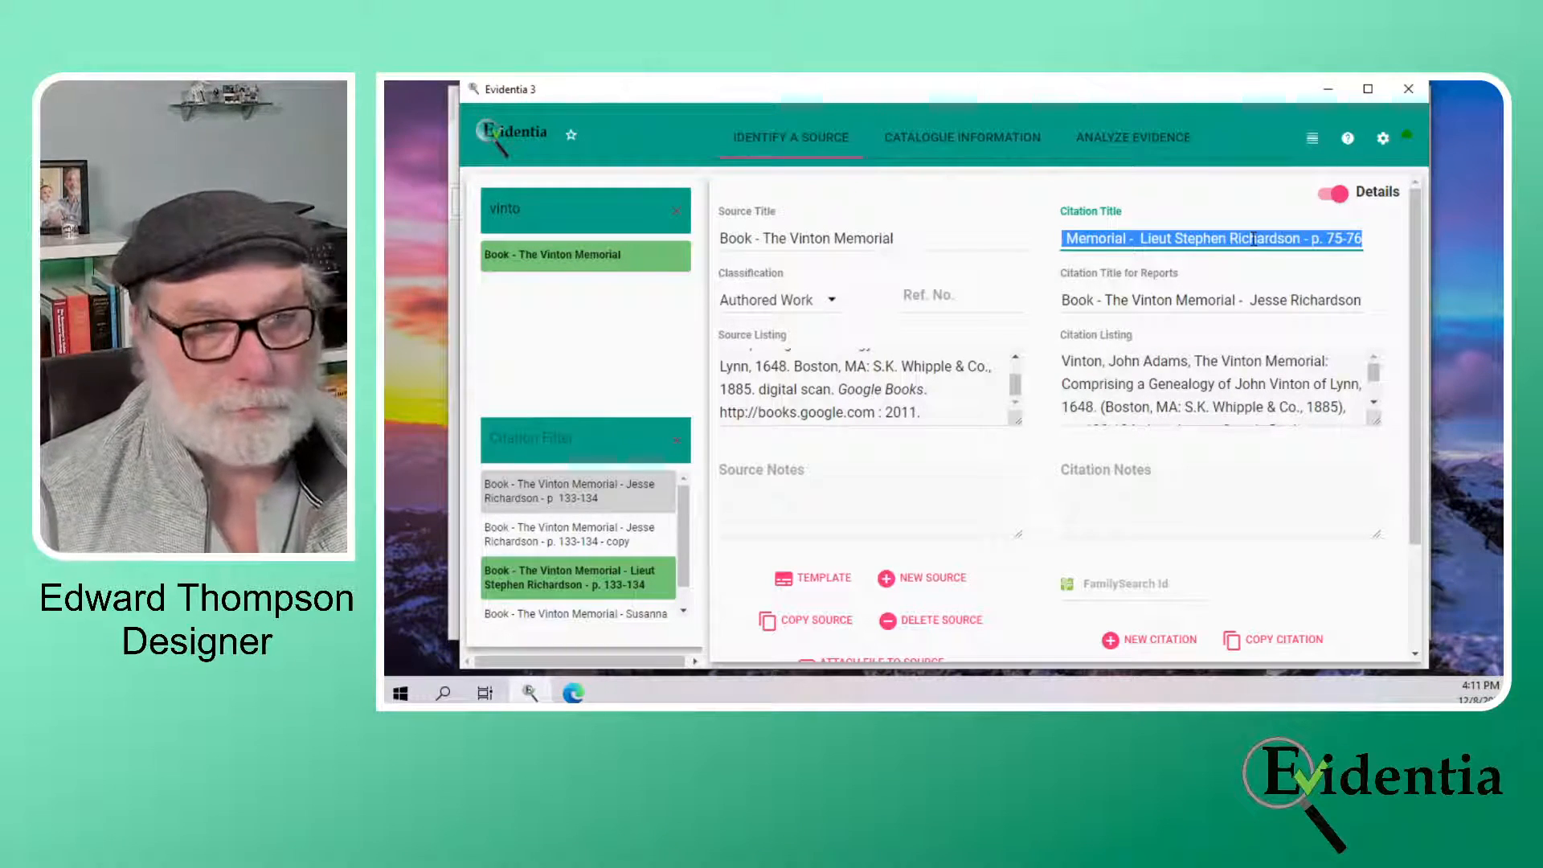
triple_click(1244, 296)
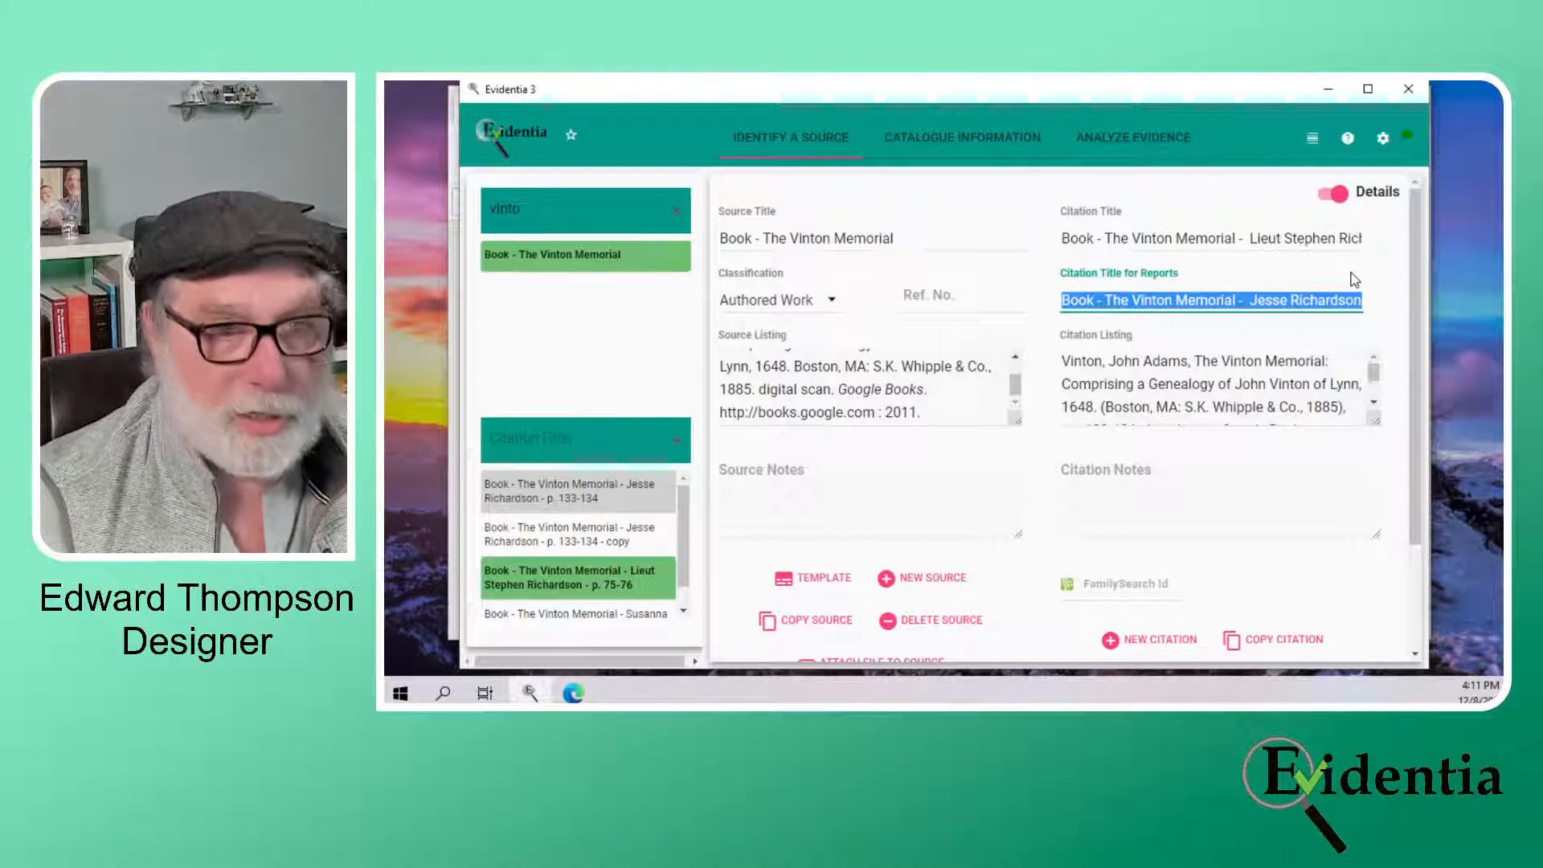
key("ctrl+v")
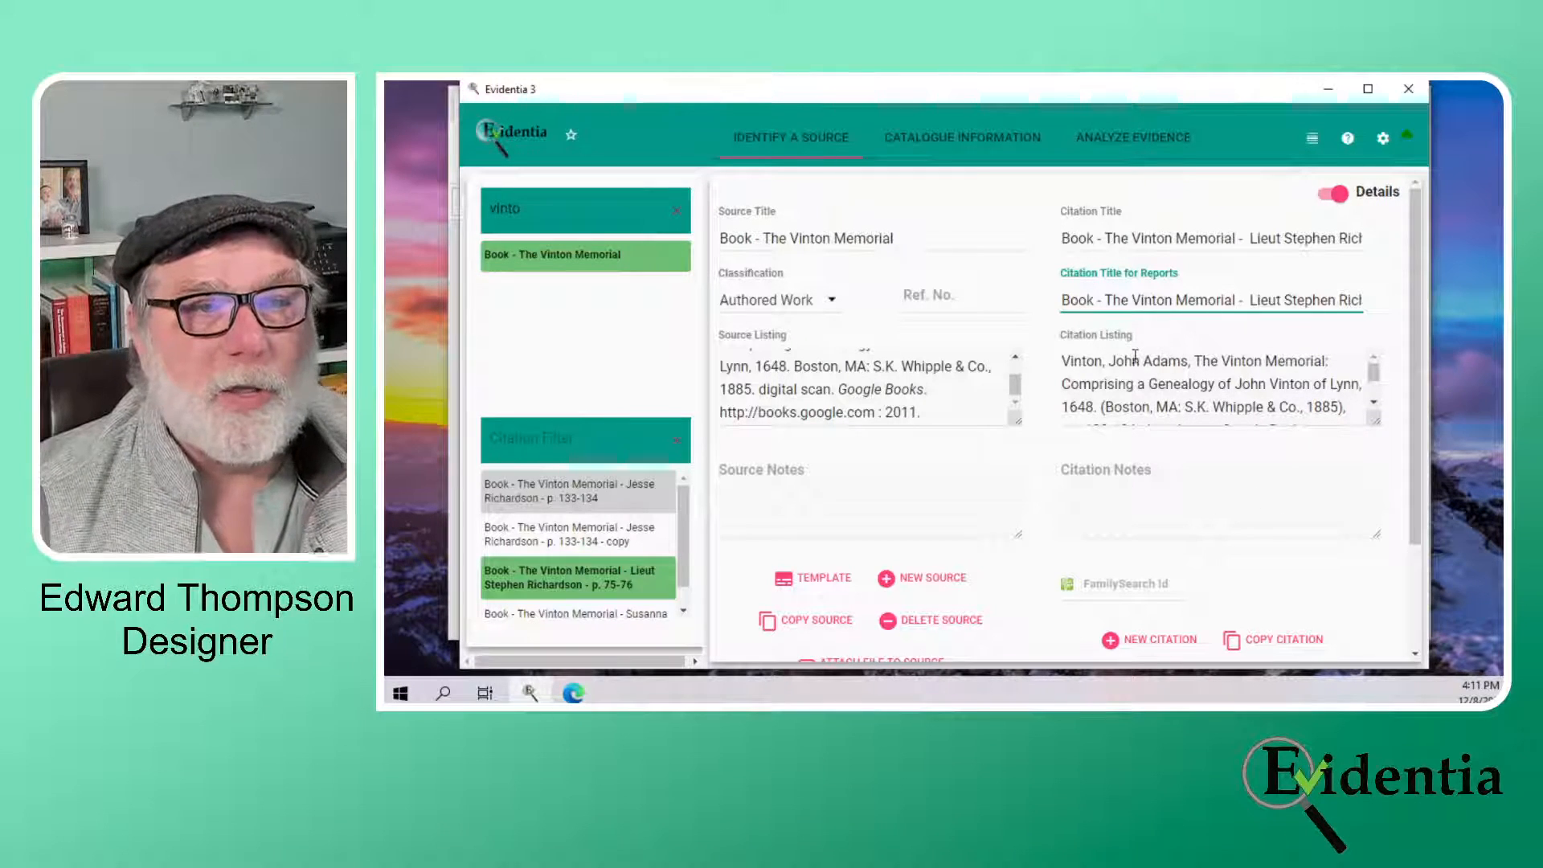
Enlarge the citation listing box and change the page range in the citation listing to 75-76, followed by a semicolon
left_click_drag(1377, 419, 1382, 568)
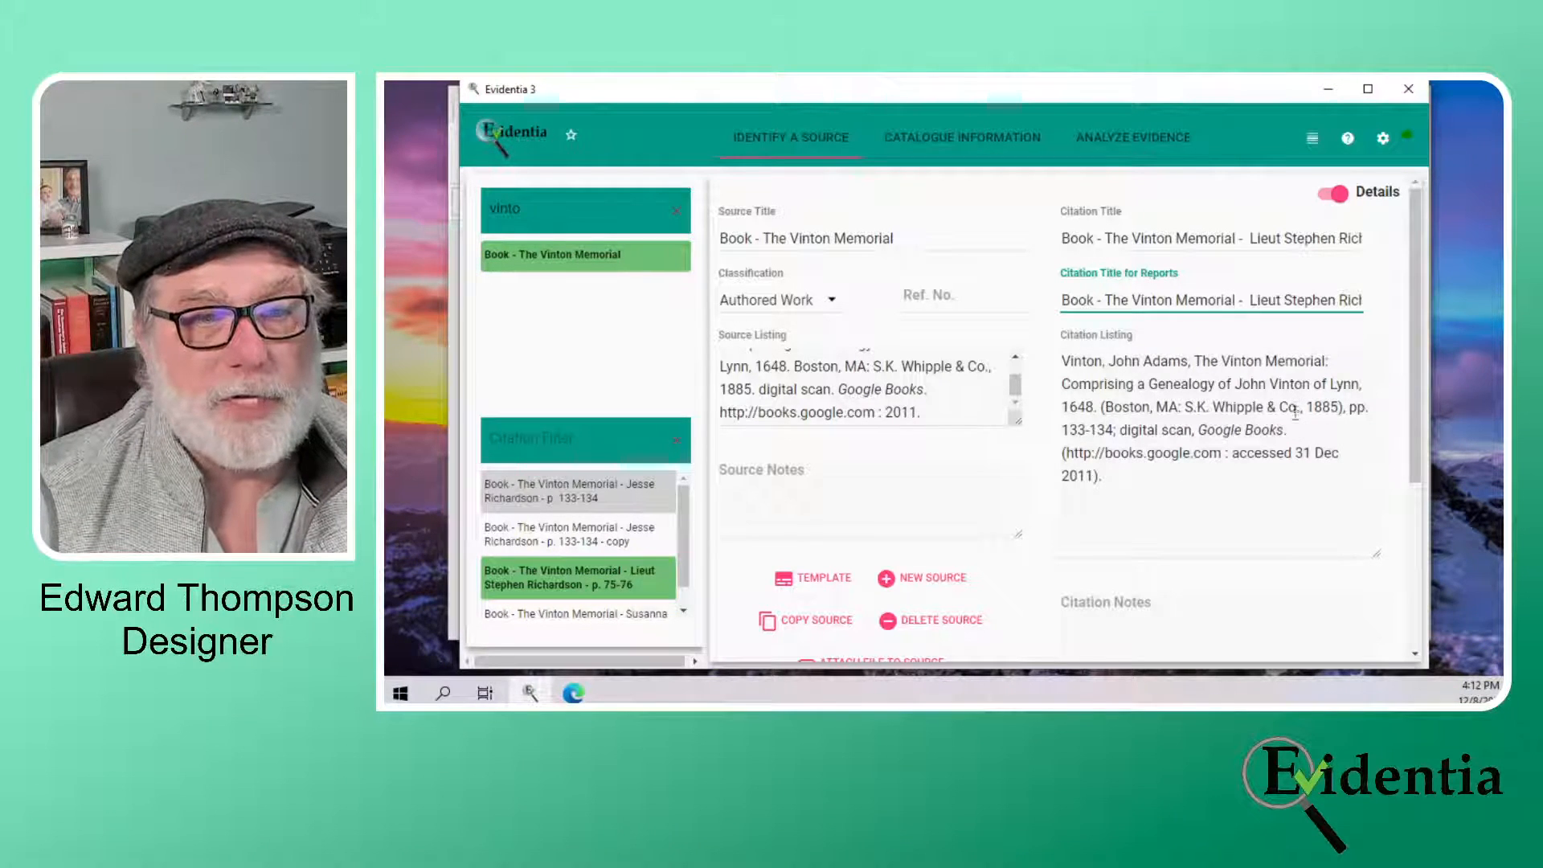
left_click_drag(1113, 427, 1066, 434)
type("75")
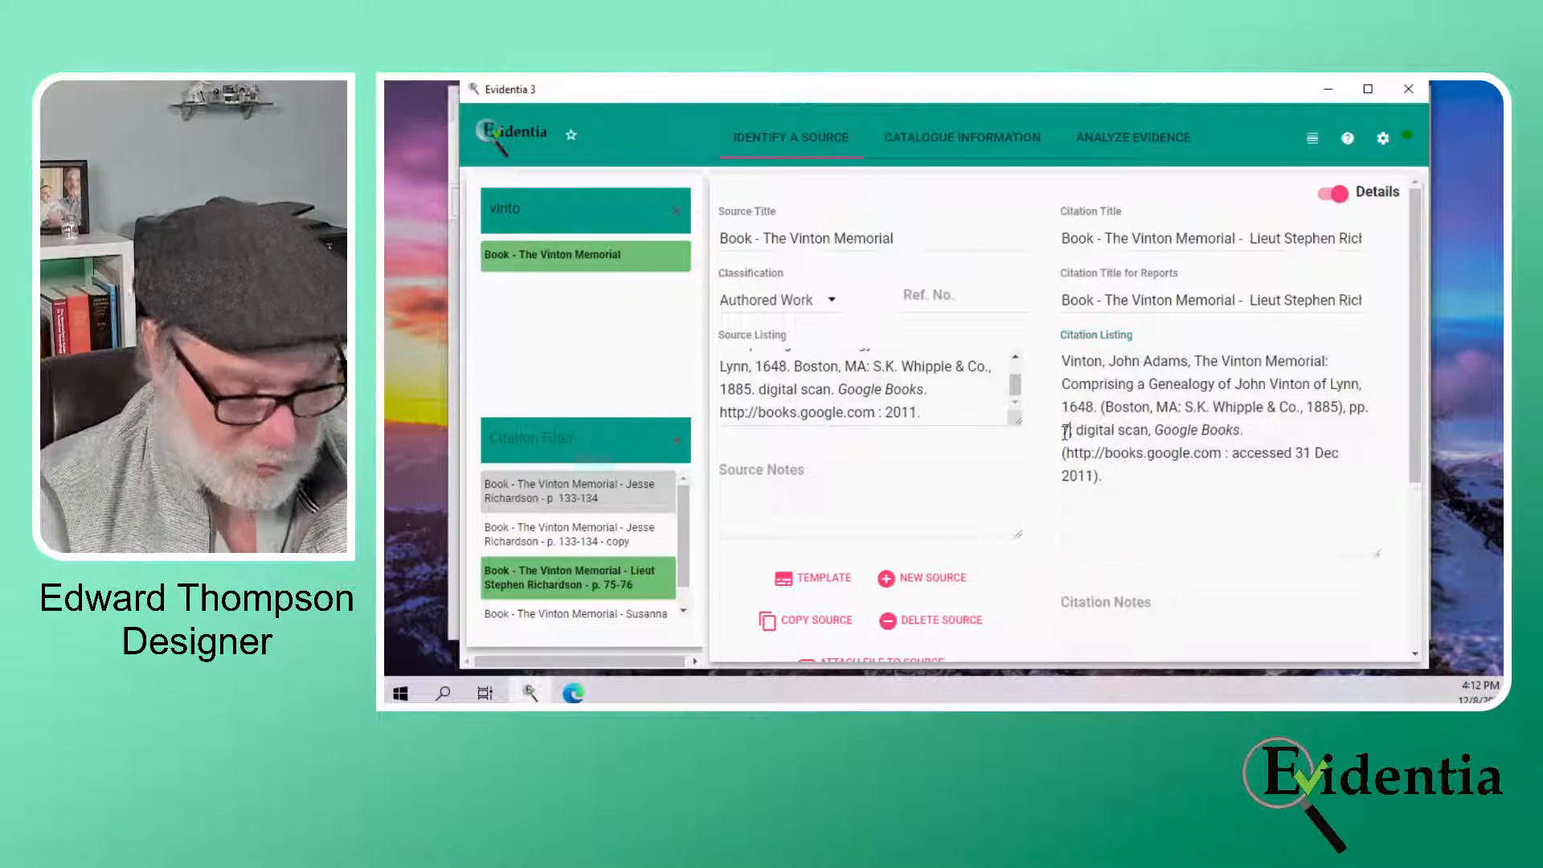
type("0")
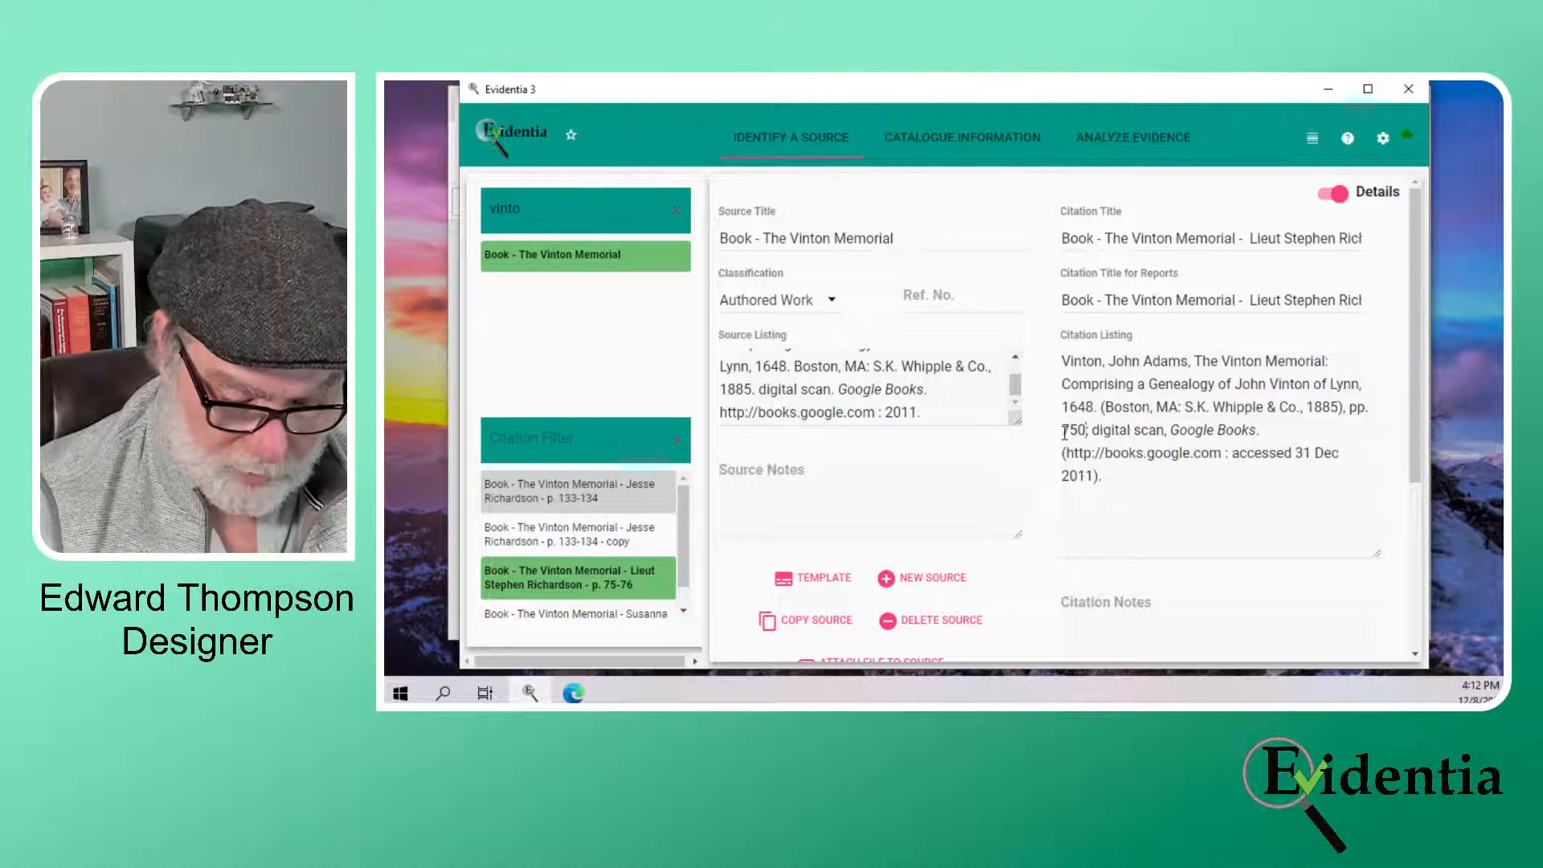
key("BackSpace")
type("-76")
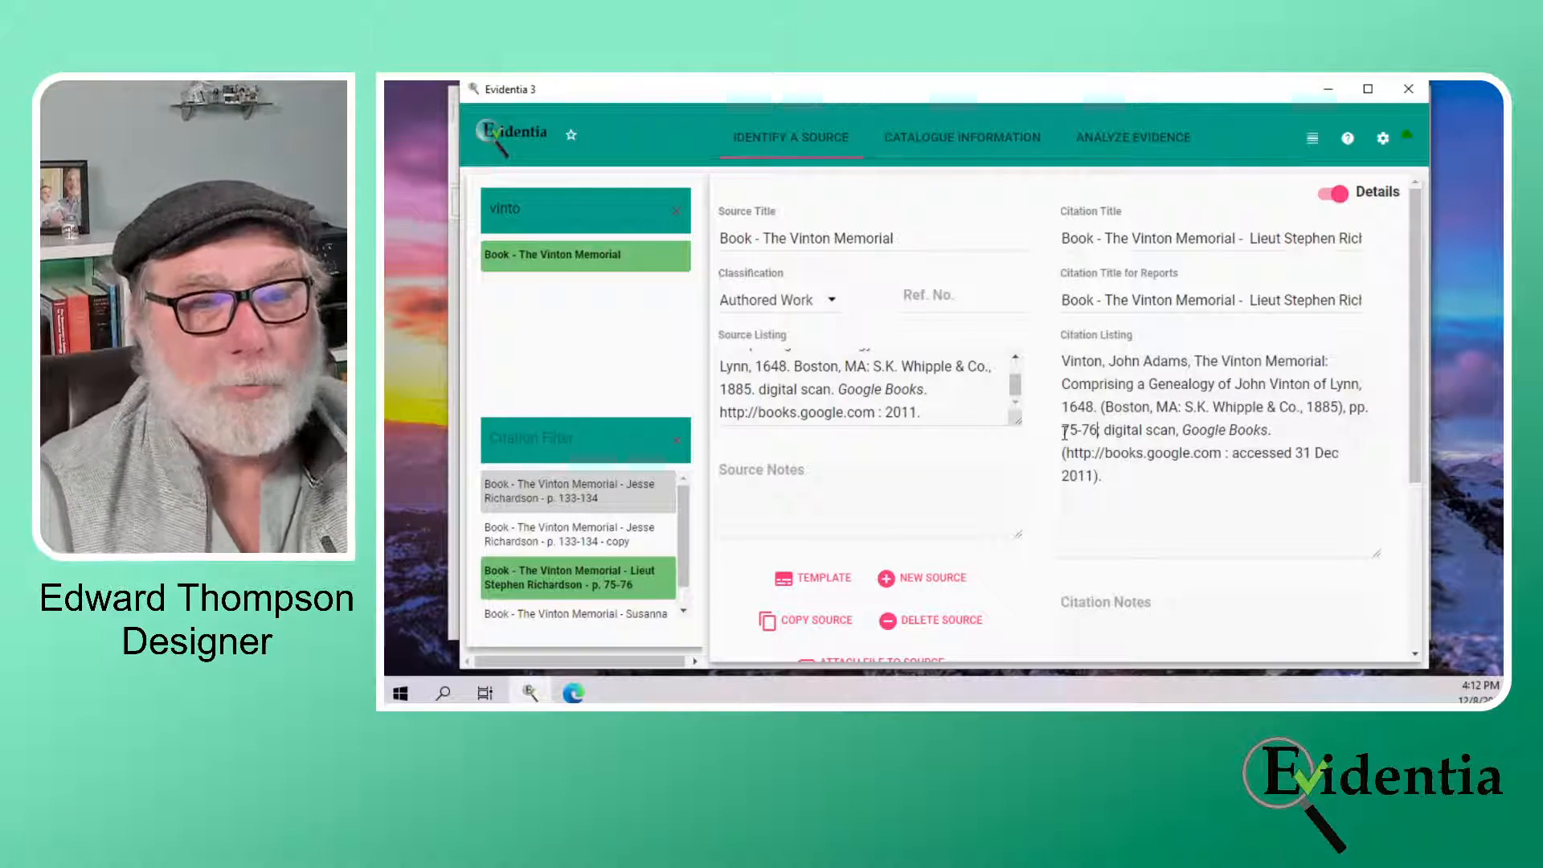
type(";")
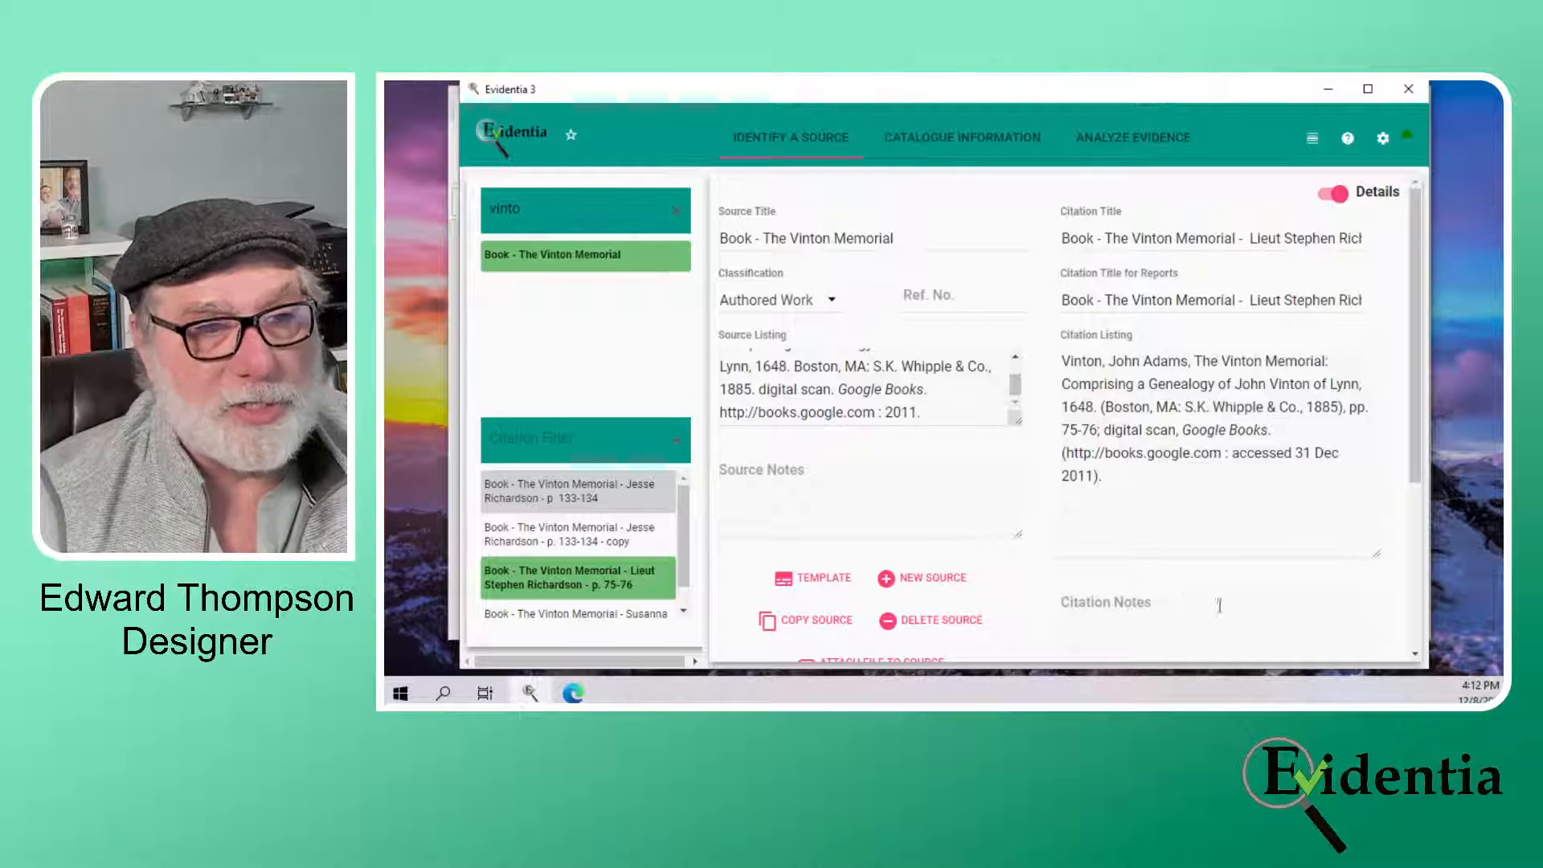
left_click(1215, 552)
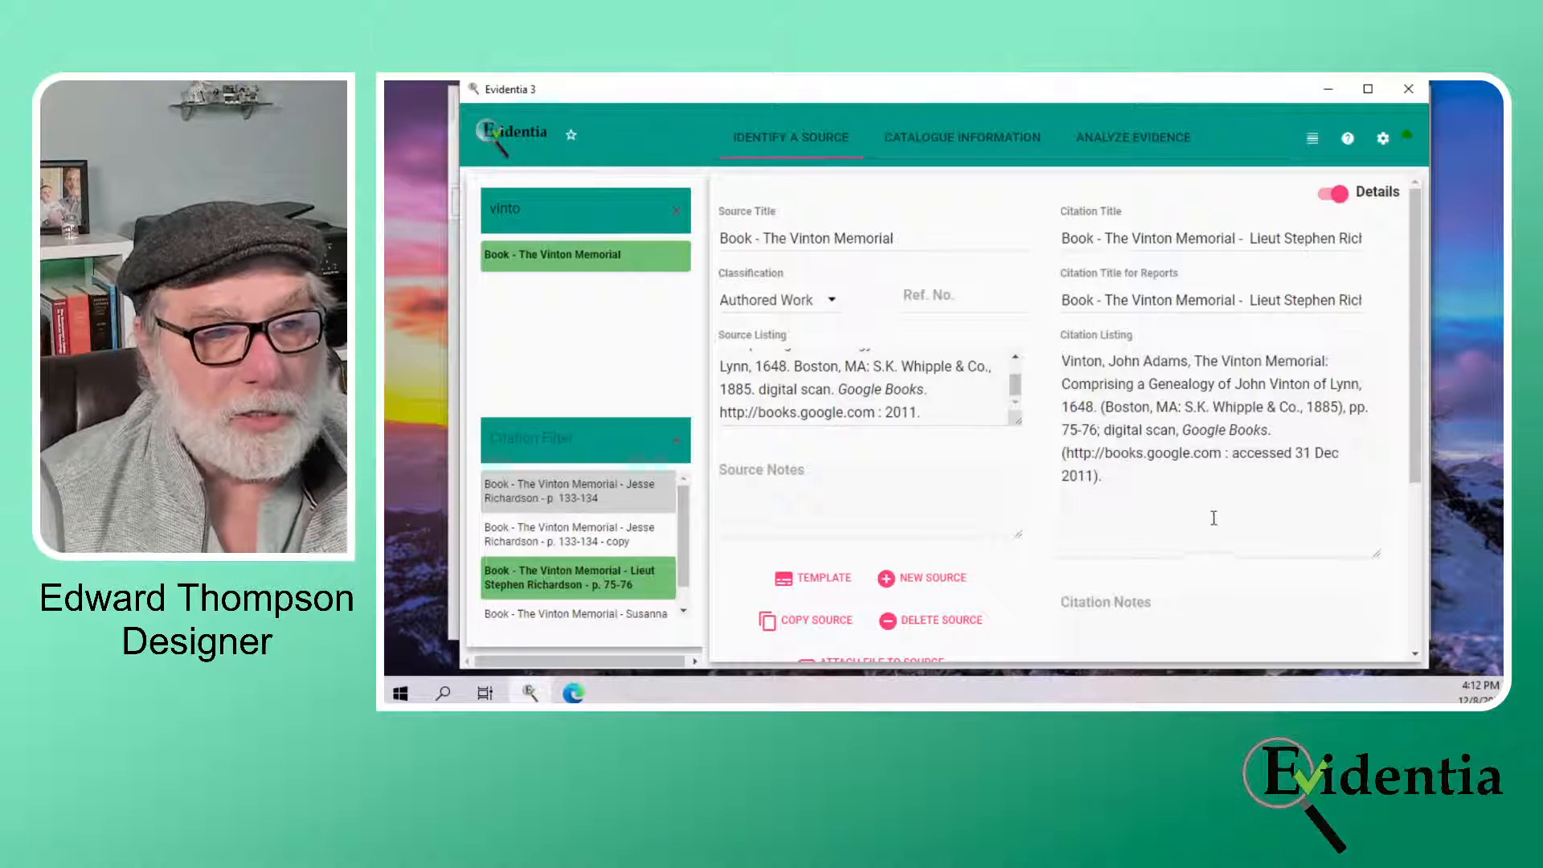
Delete the surplus p. 133-134 copy citation from the Vinton Memorial source and accept the deletion of its related claims
scroll(1212, 518, "down", 3)
scroll(1223, 466, "down", 2)
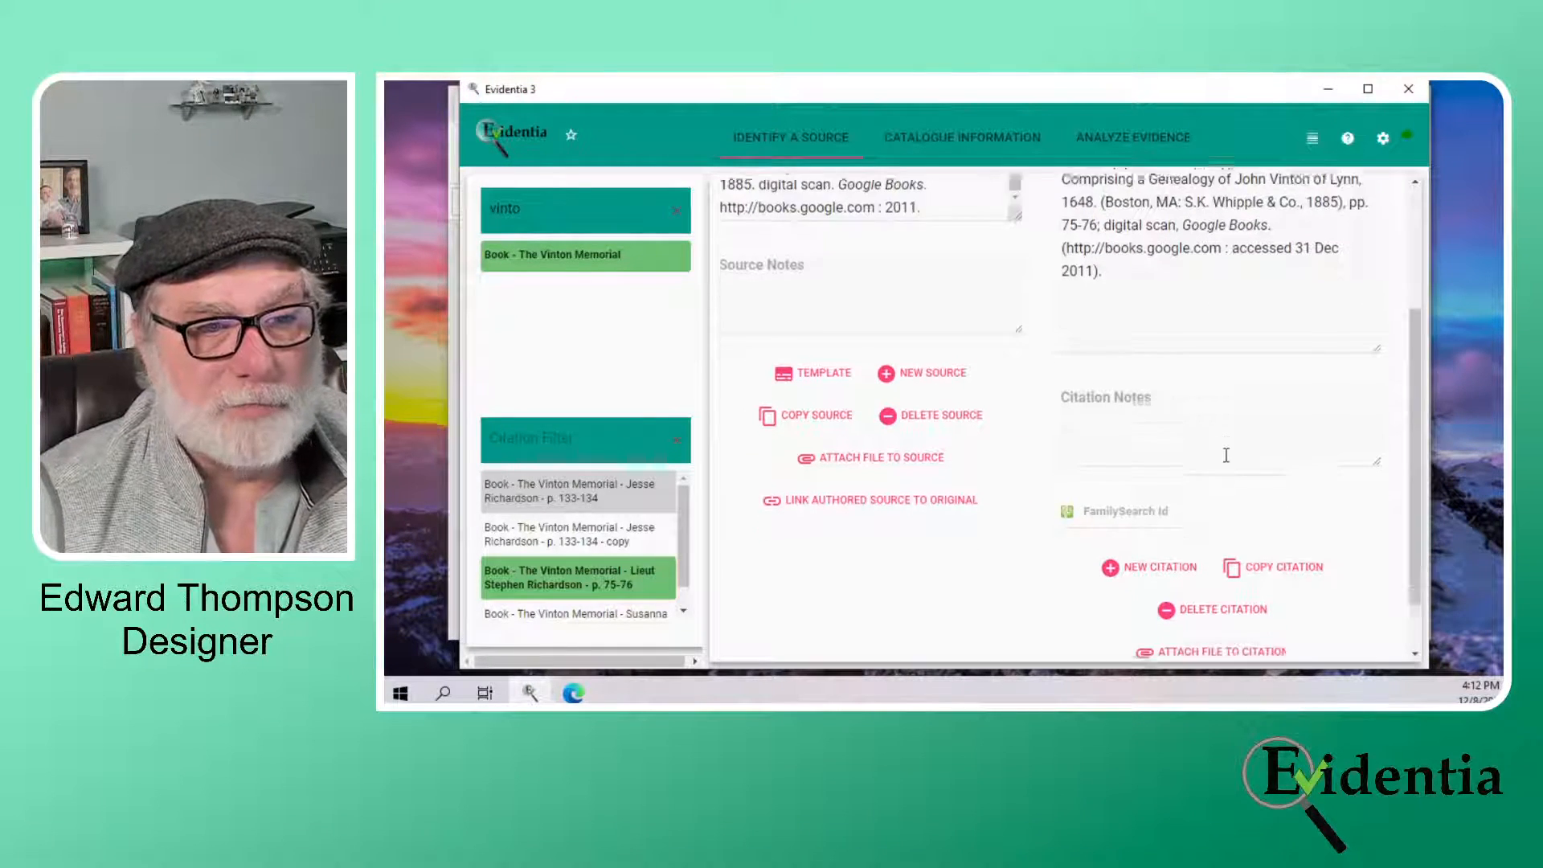
left_click_drag(685, 569, 696, 607)
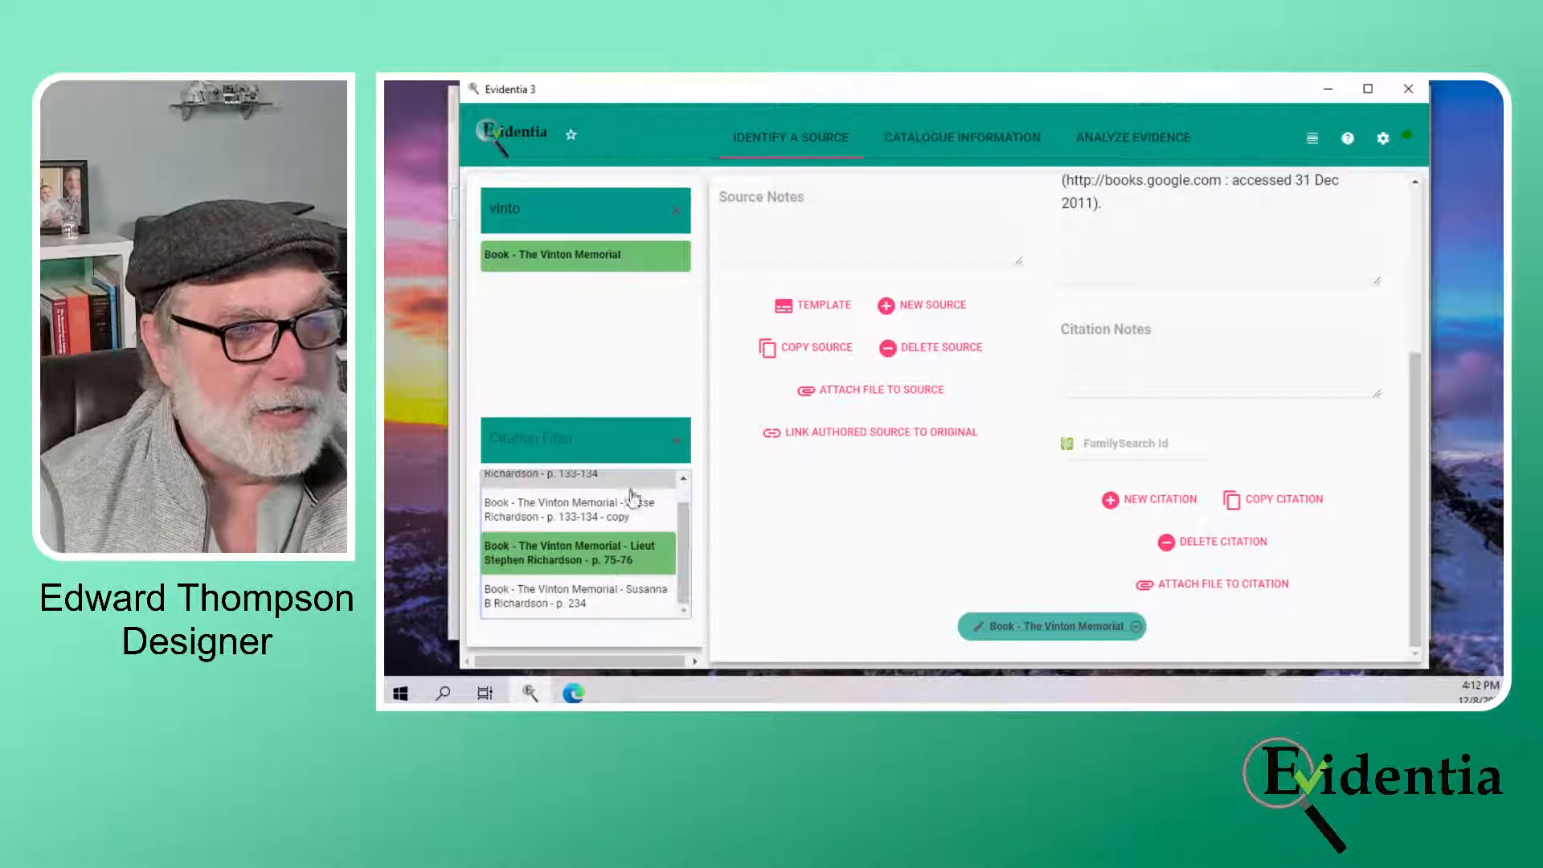
left_click_drag(686, 541, 687, 515)
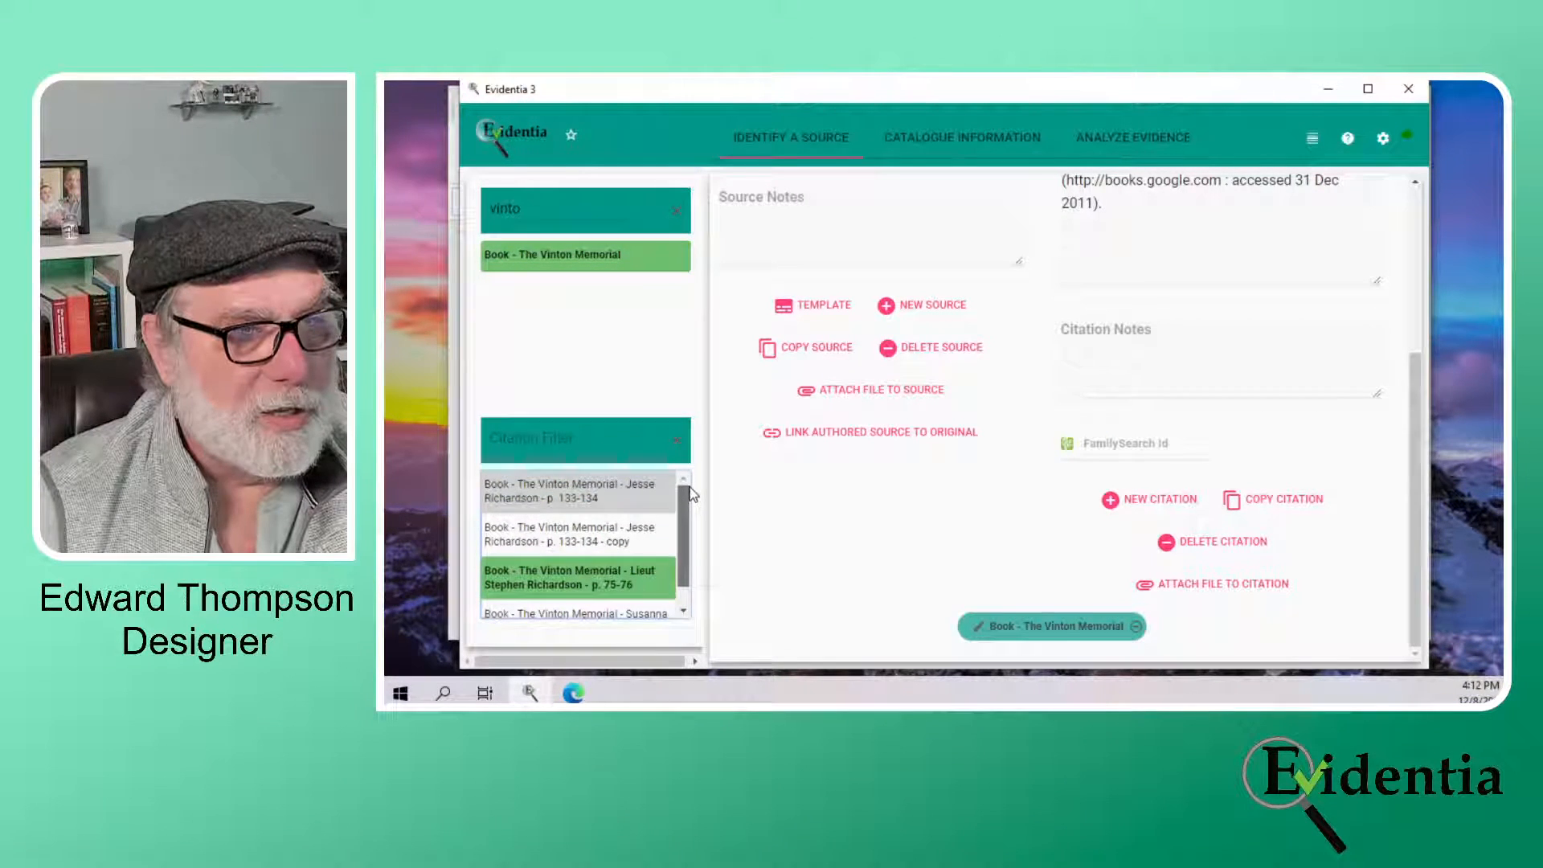
left_click(619, 537)
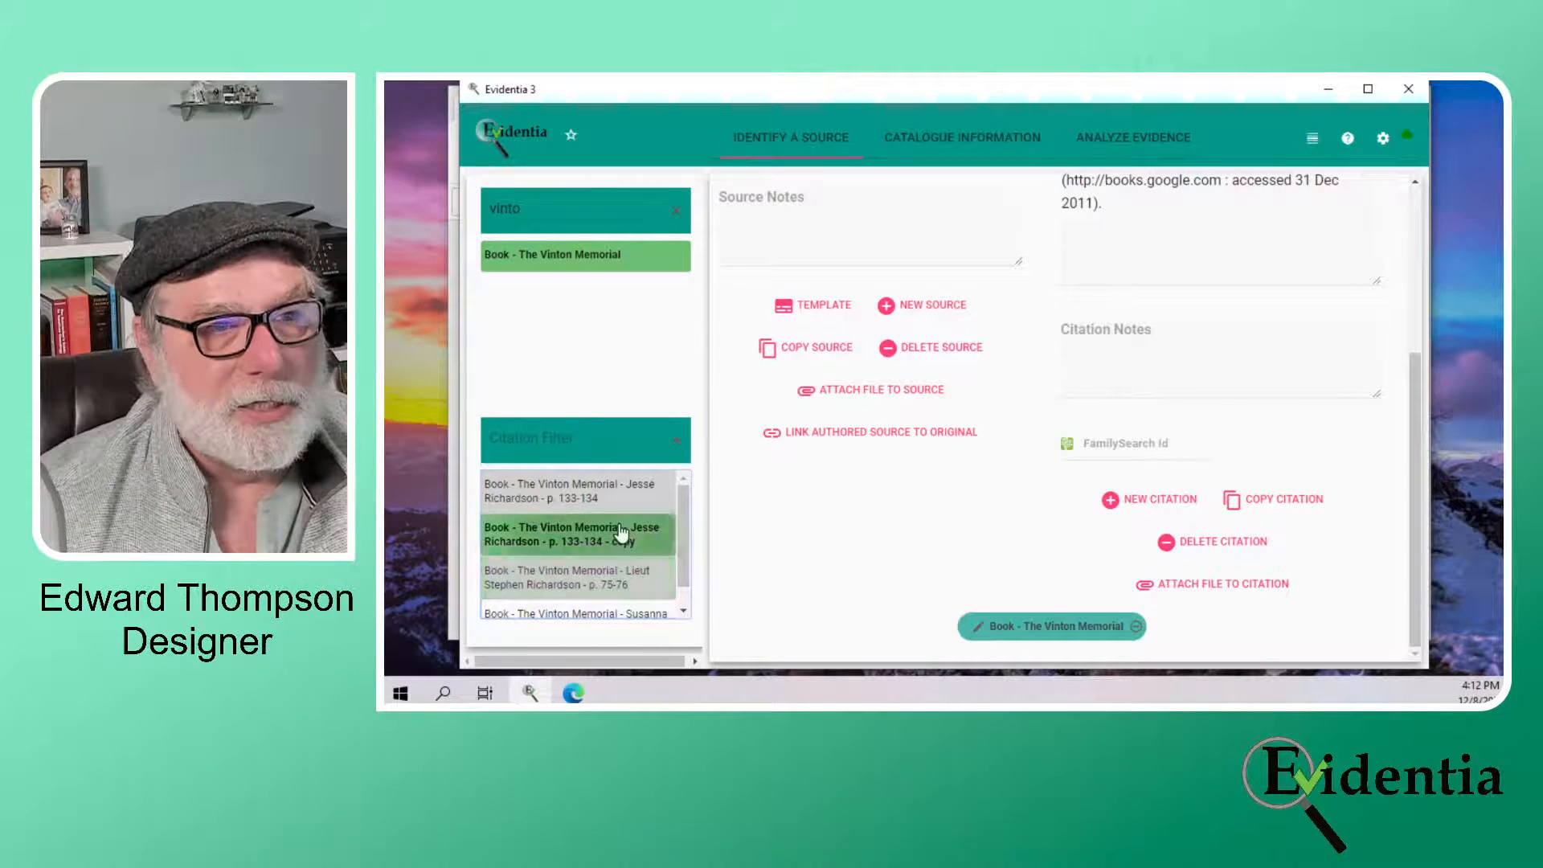
left_click(1214, 542)
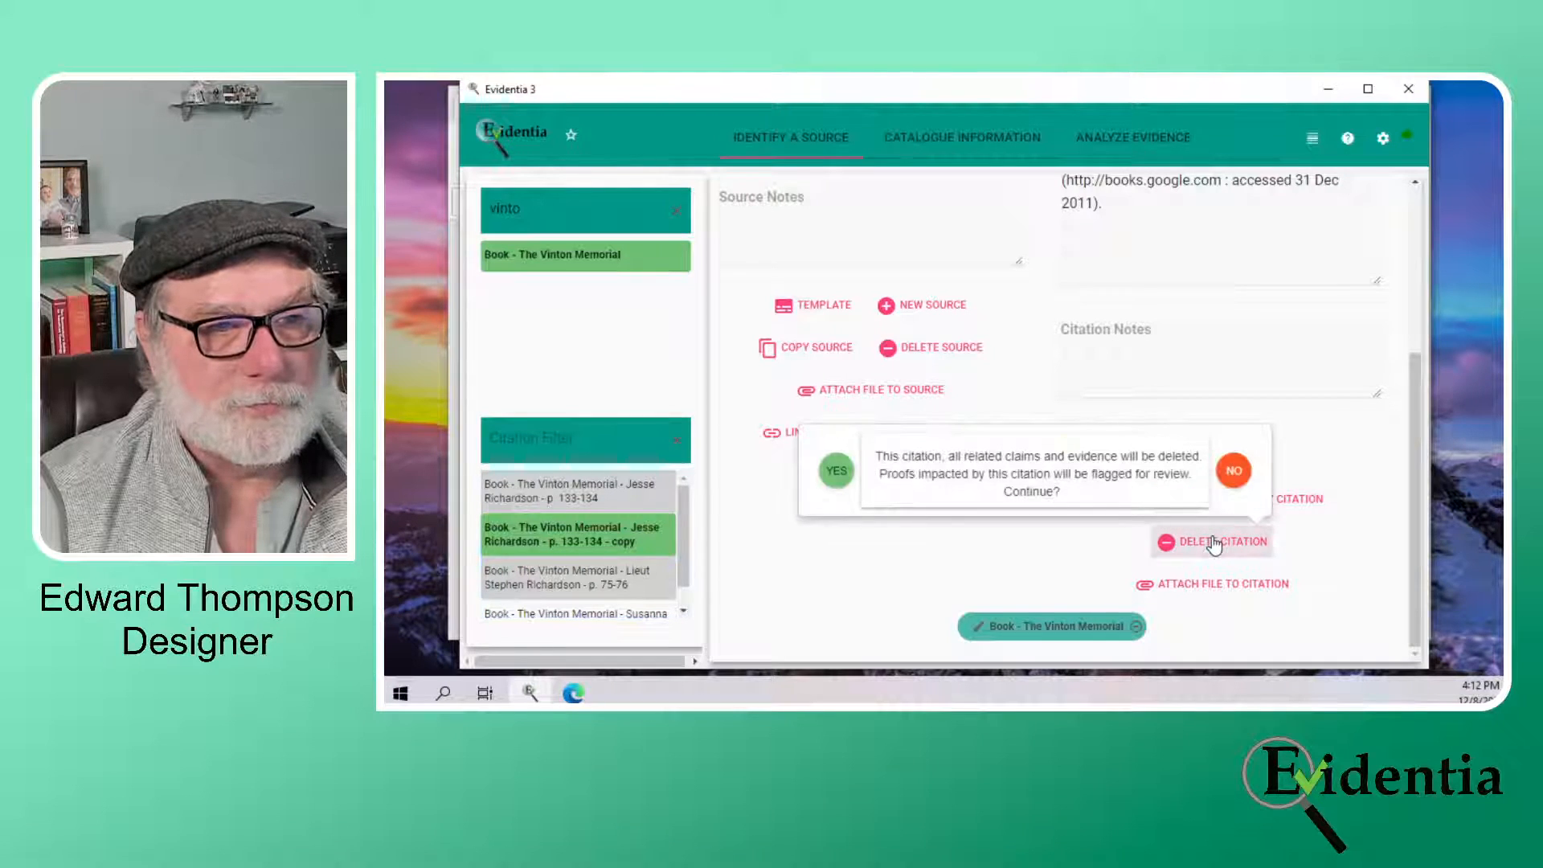
left_click(835, 471)
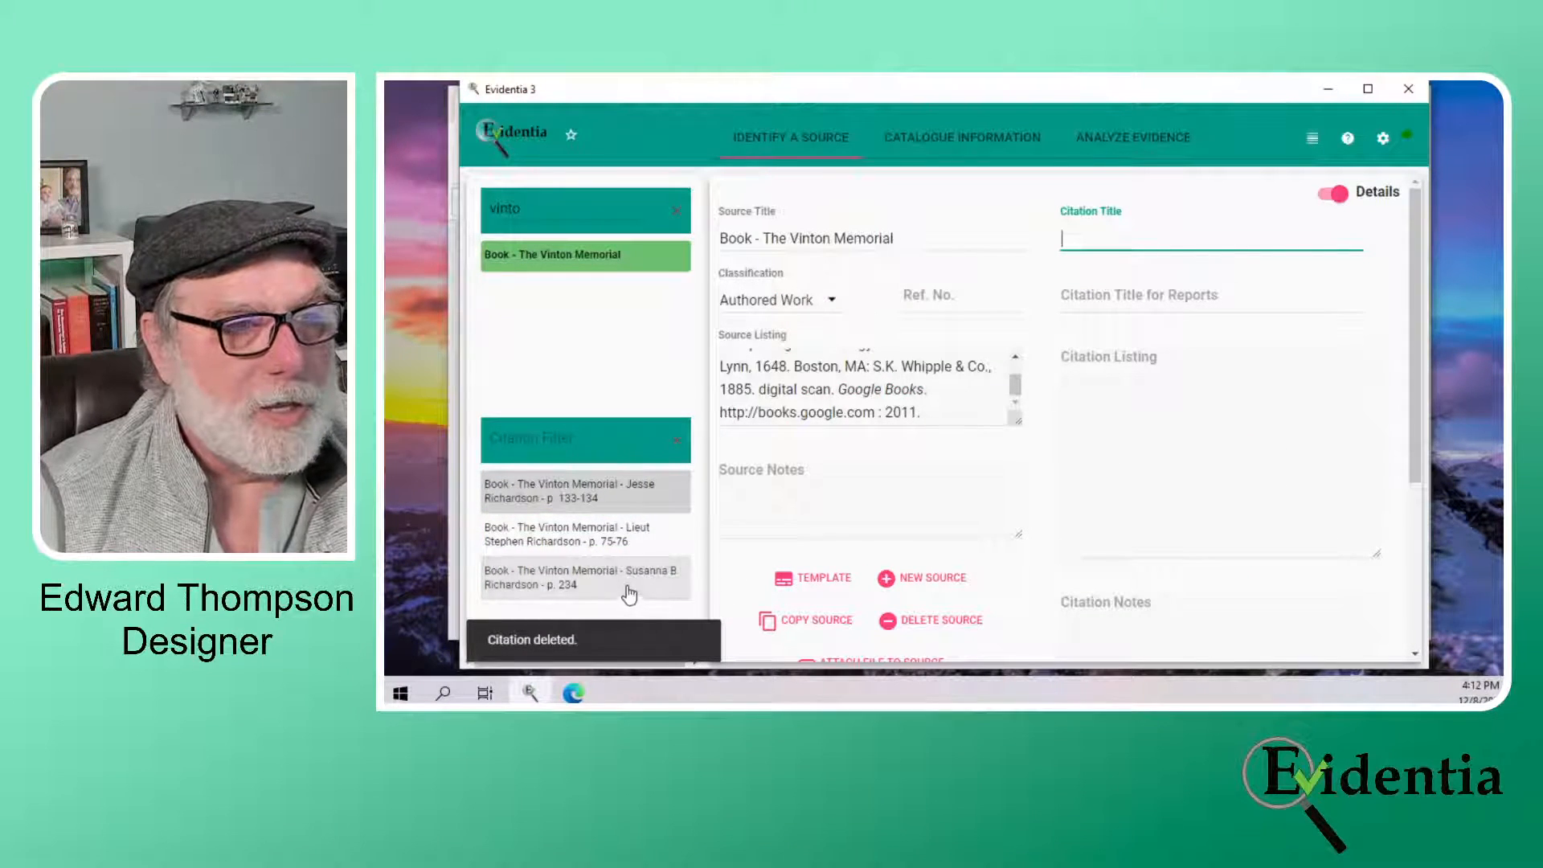
Select the Vinton Memorial p. 75-76 citation and open the mini-editor for cataloguing its claims
left_click(605, 545)
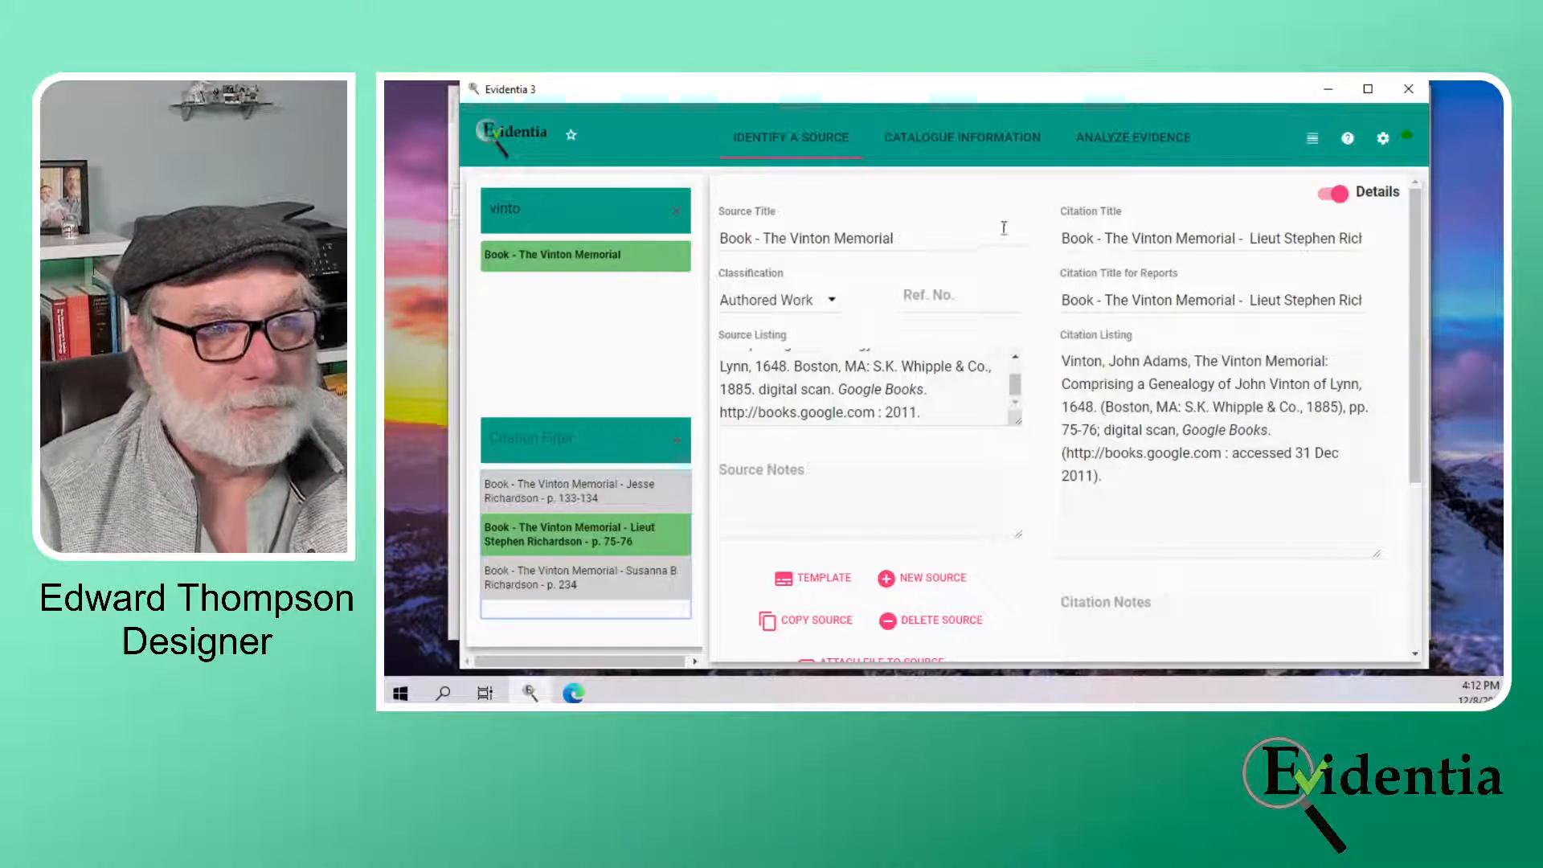
left_click(987, 153)
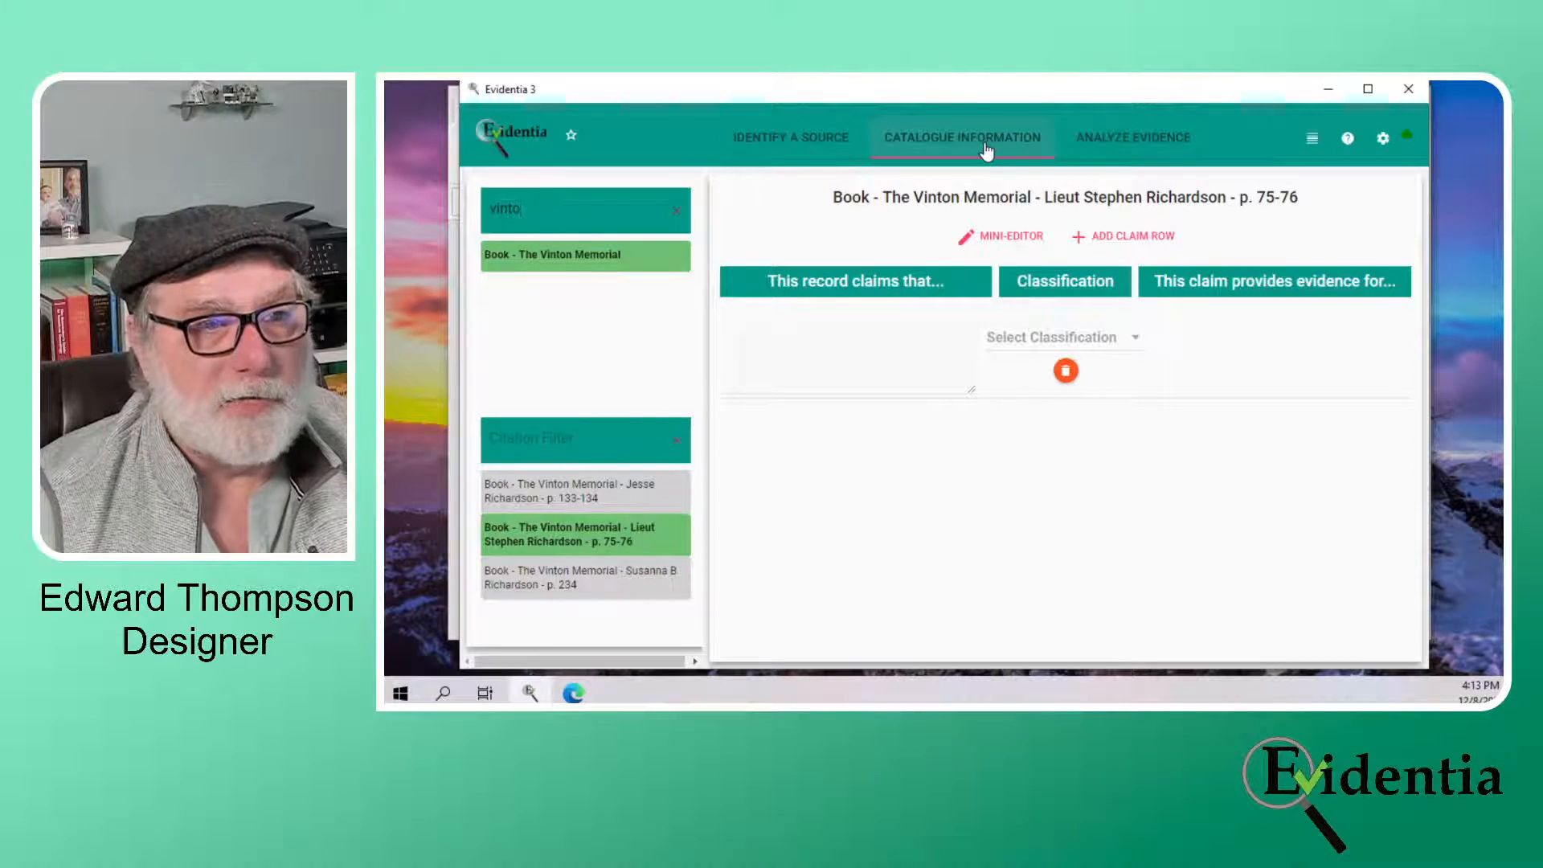
left_click(1016, 240)
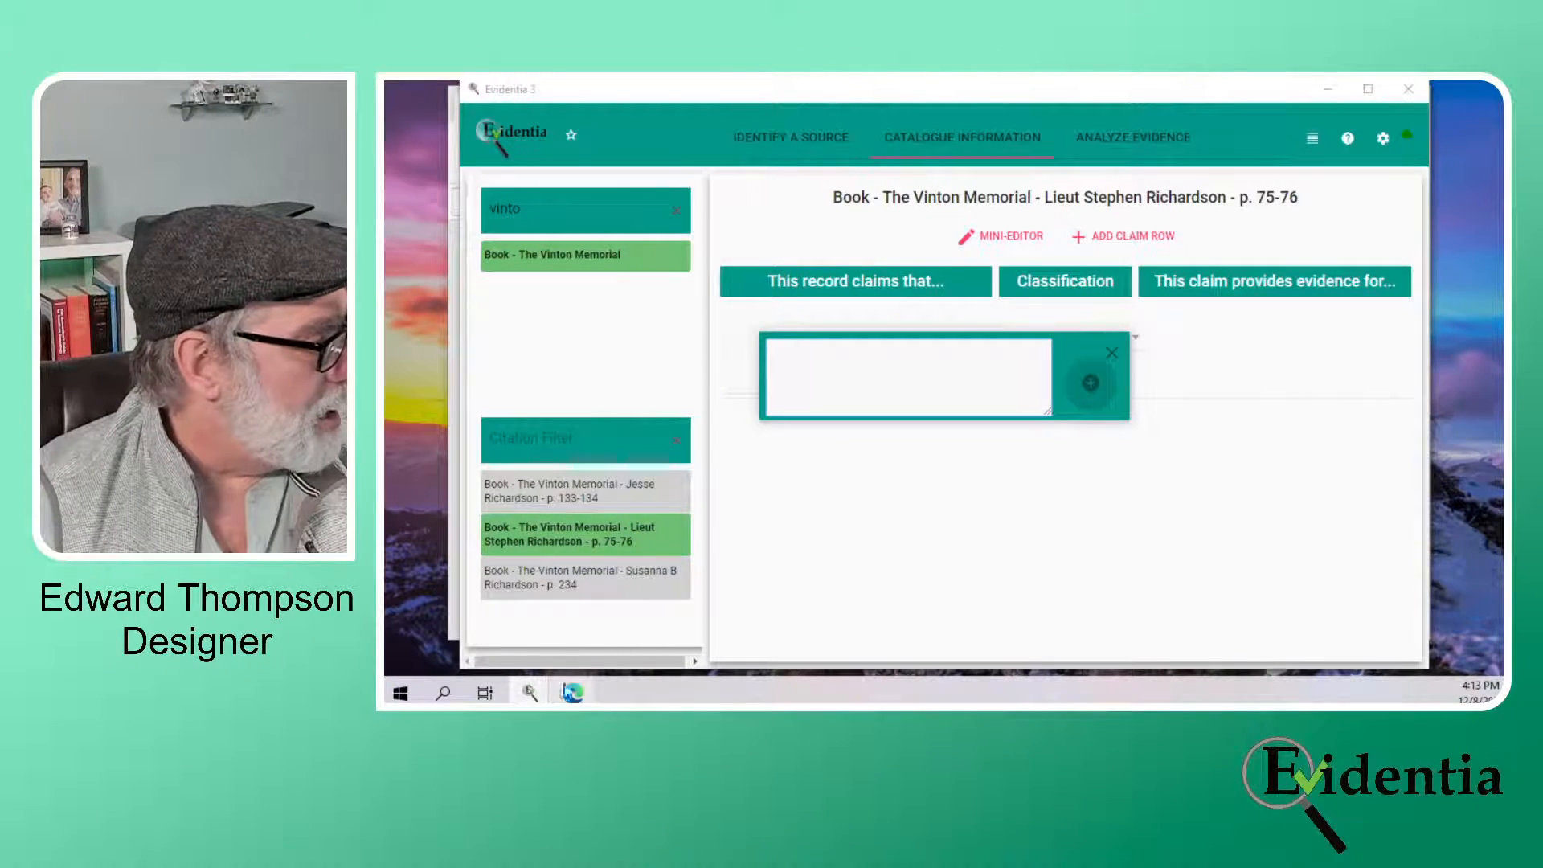
Switch to the book PDF in Edge and move the floating mini-editor off the opening lines of entry 129
left_click(573, 691)
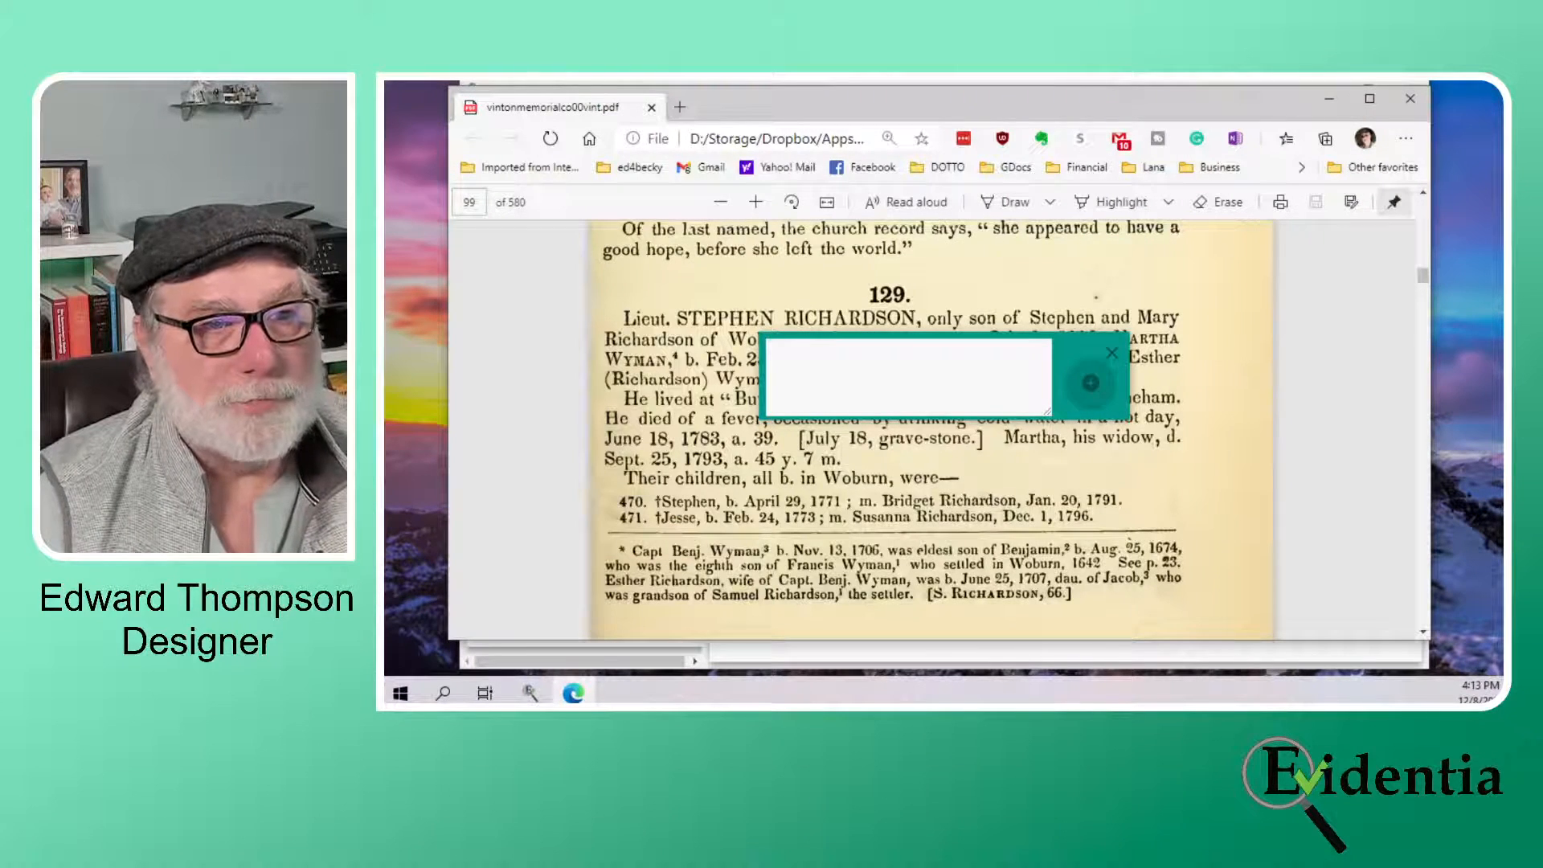
left_click(908, 377)
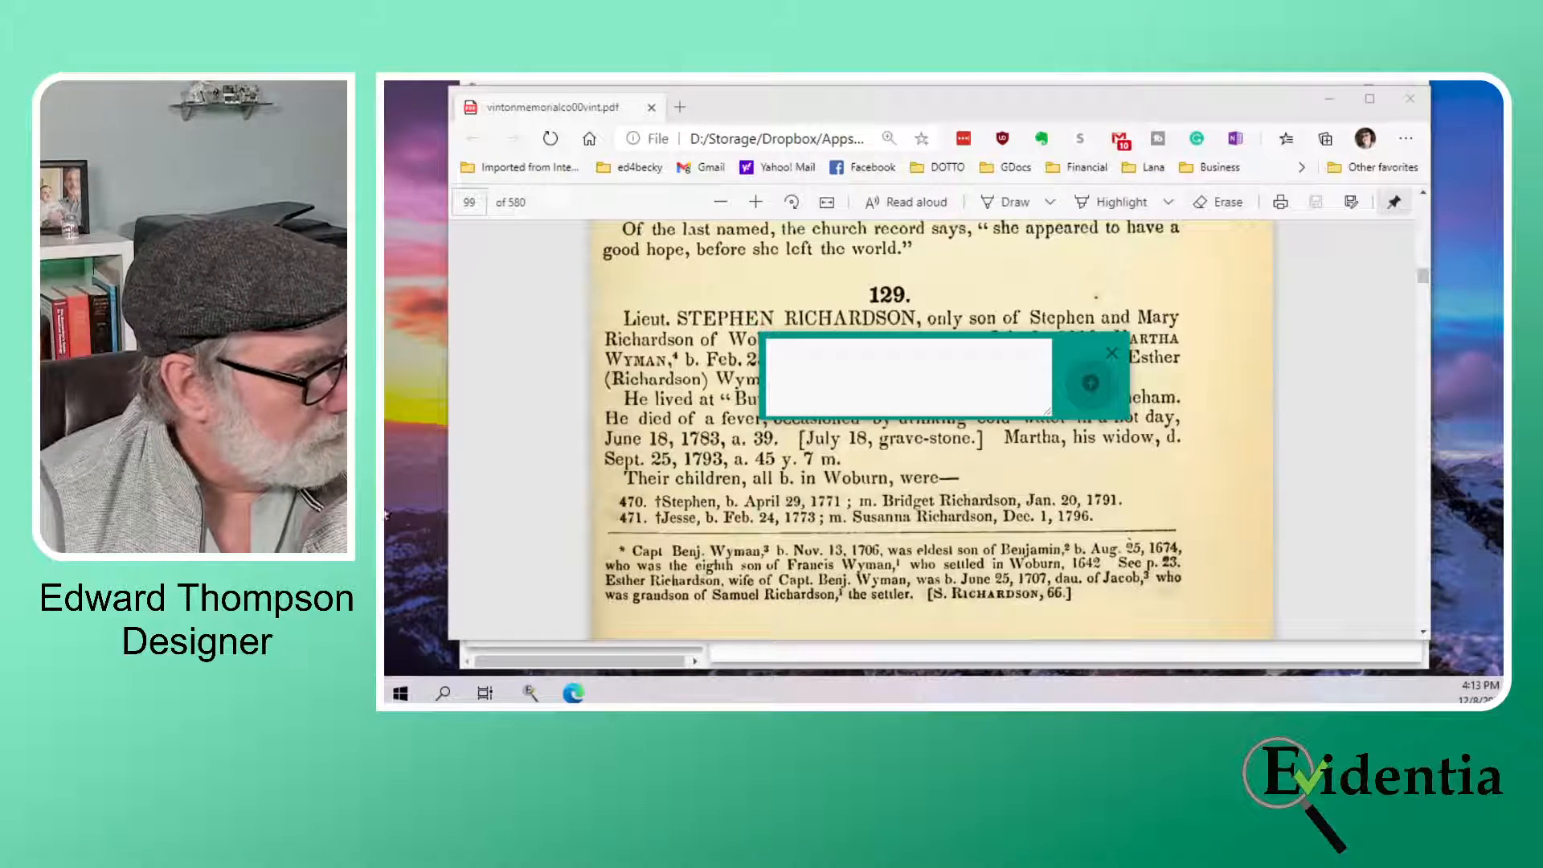
left_click_drag(1069, 346, 977, 401)
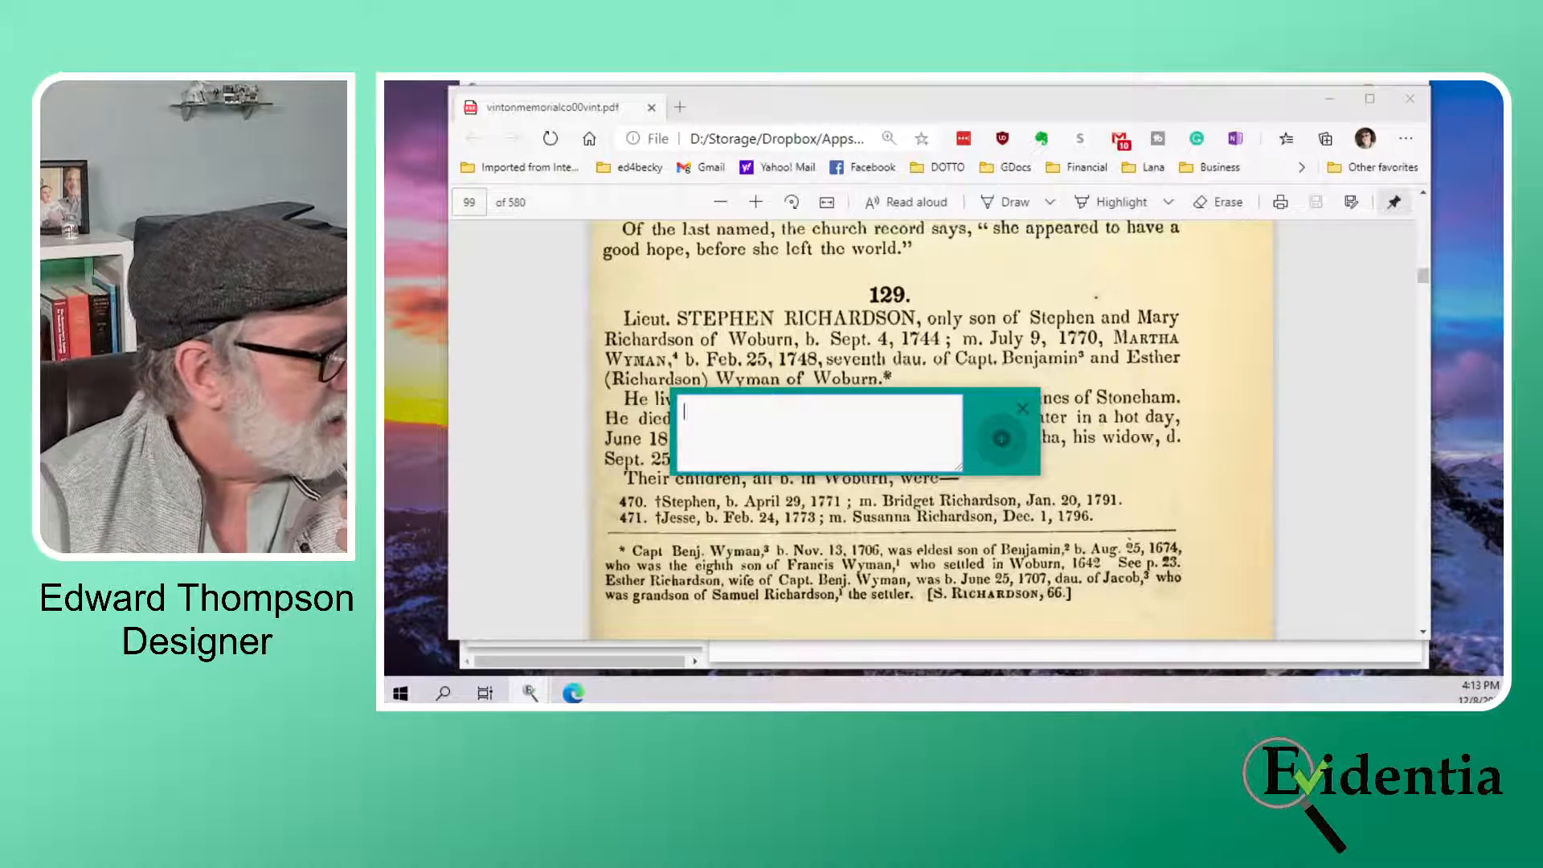
Minimise the main Evidentia window and bring the PDF in Edge back up behind the mini-editor
left_click(566, 695)
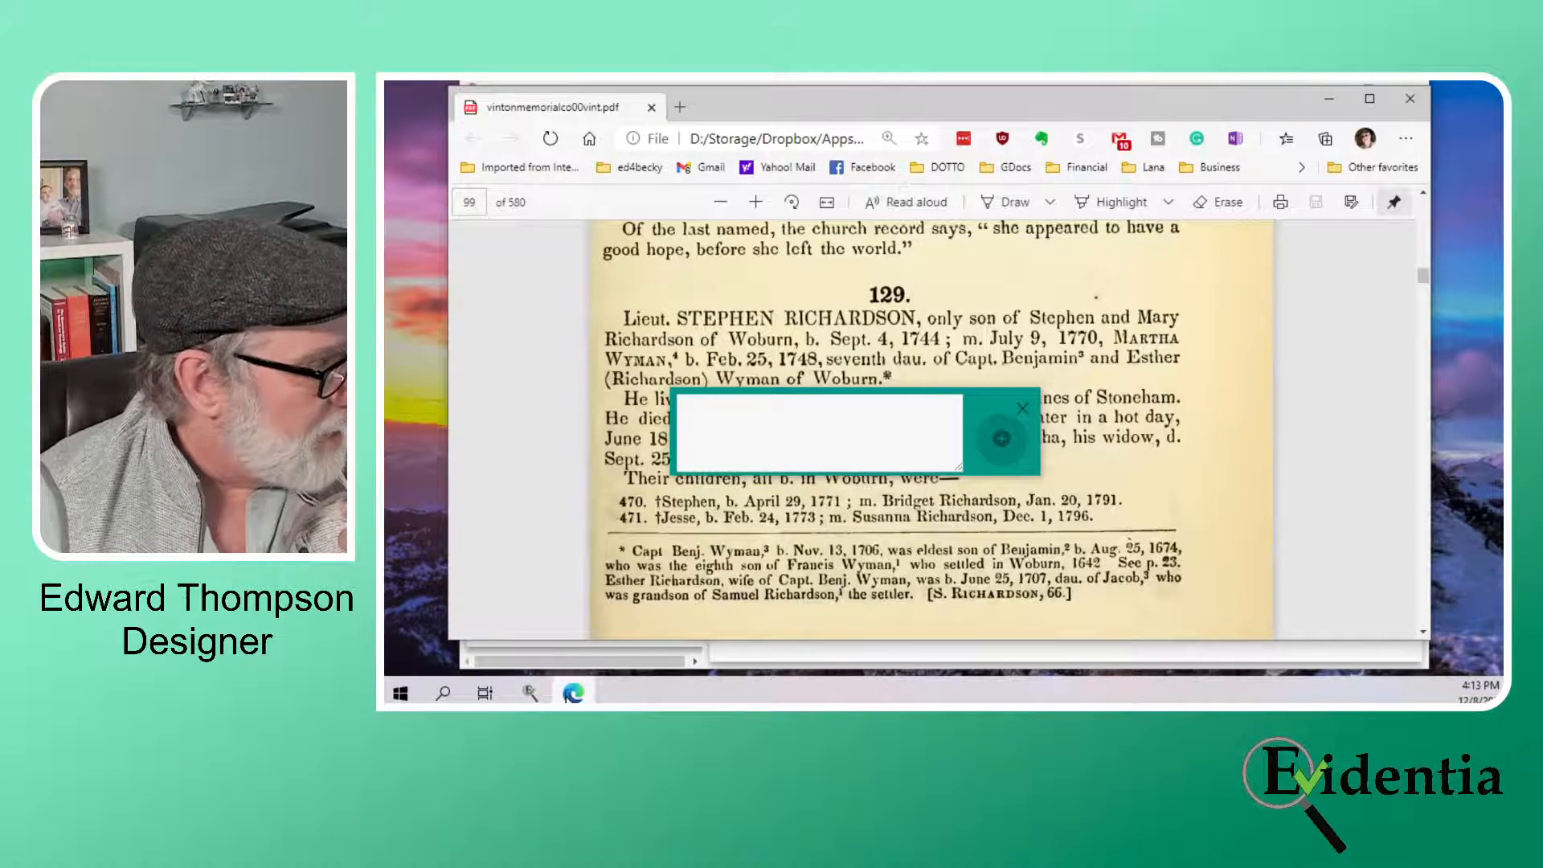
left_click(573, 693)
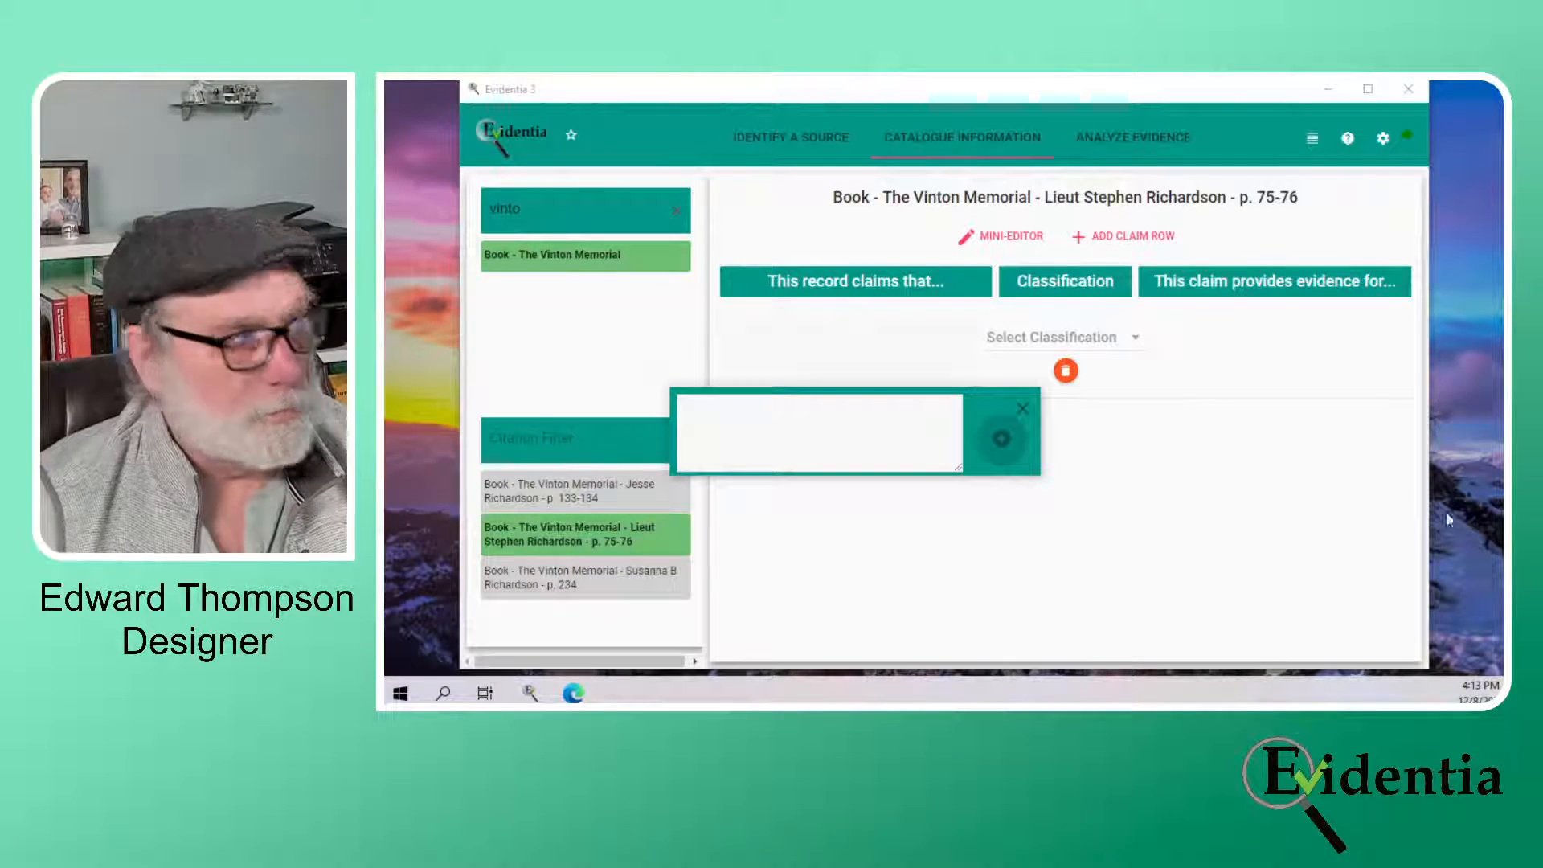
left_click(1330, 90)
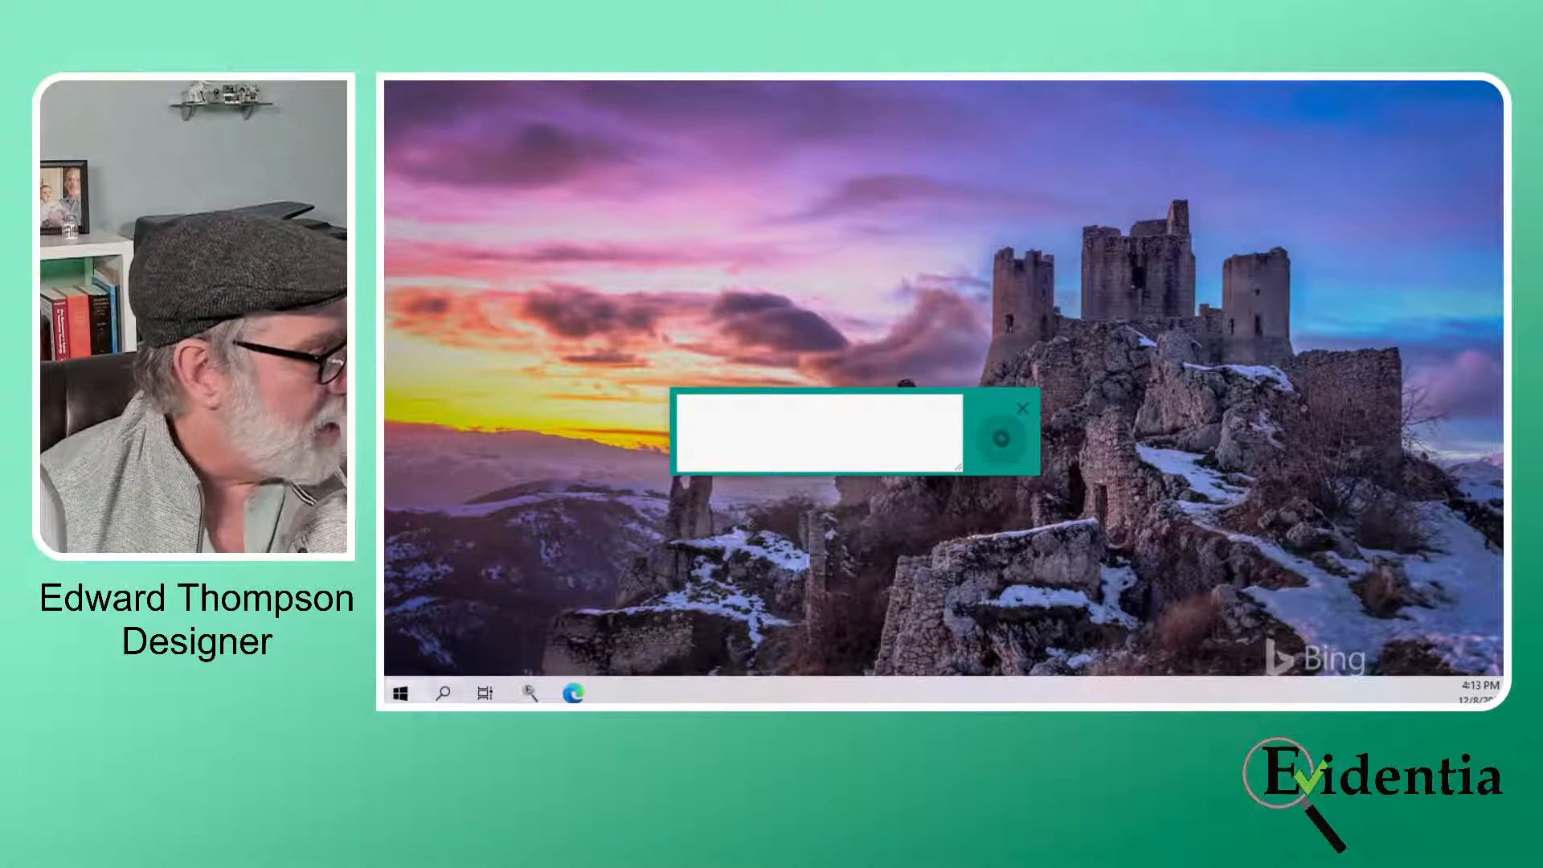
left_click(573, 693)
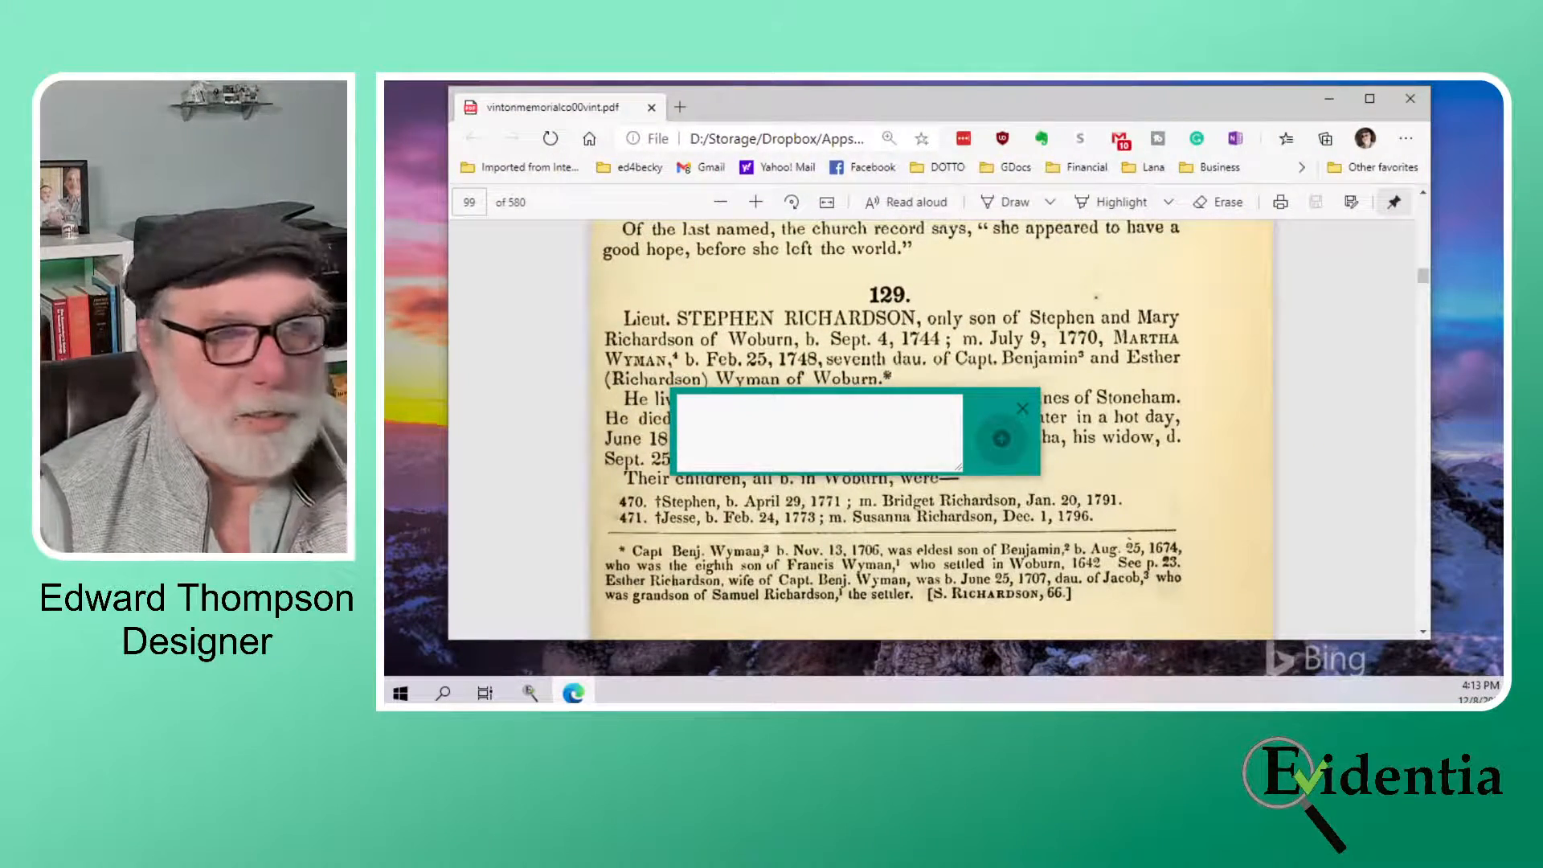
Write a claim in the mini-editor naming the lieutenant of entry 129 as the son of his two parents of Woburn, and add it
left_click(818, 432)
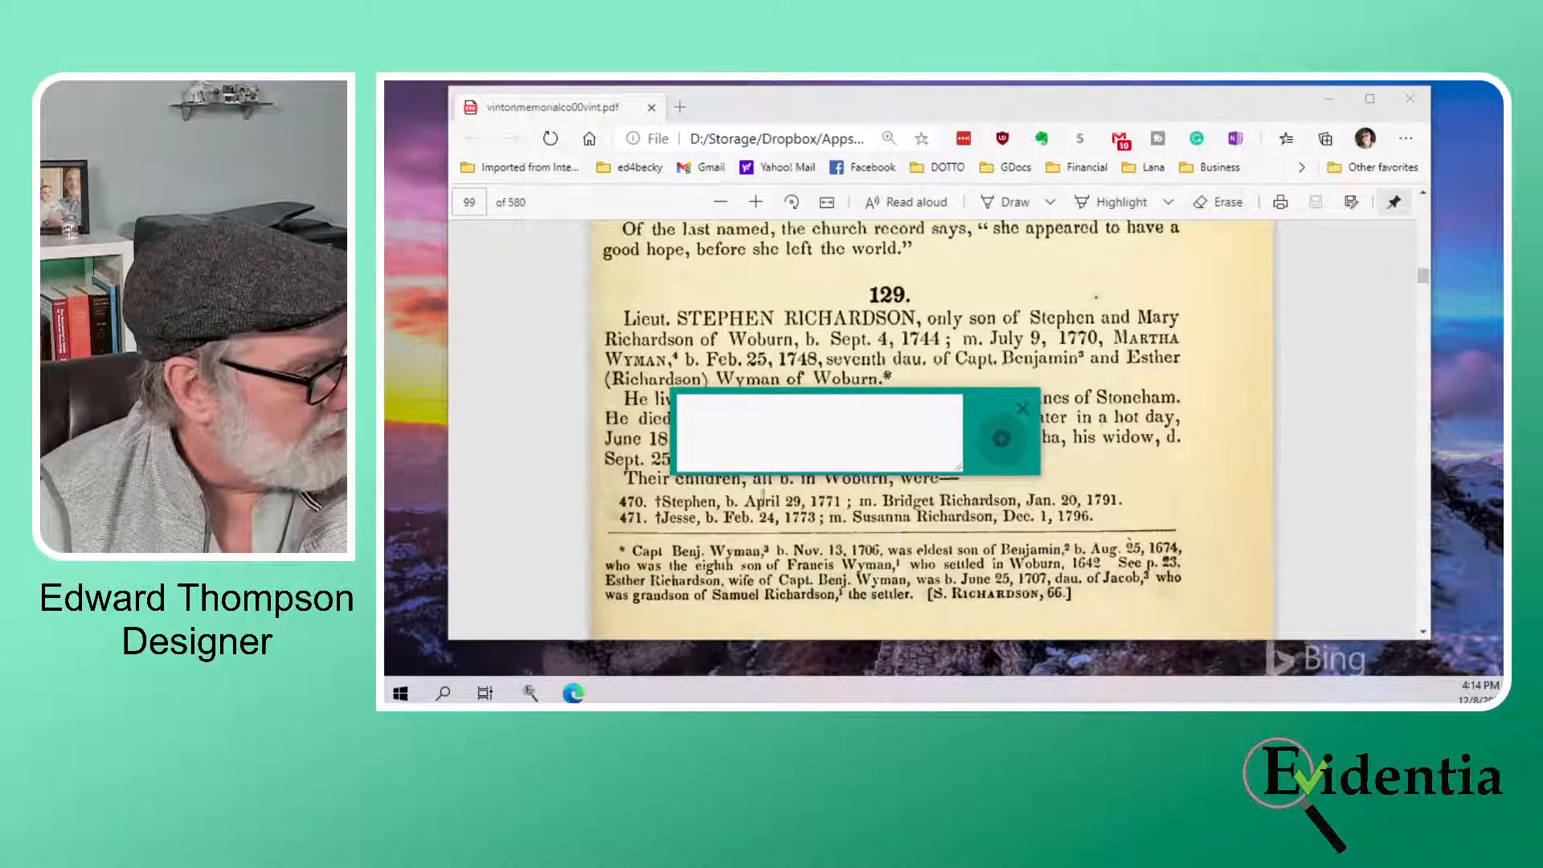
left_click(878, 442)
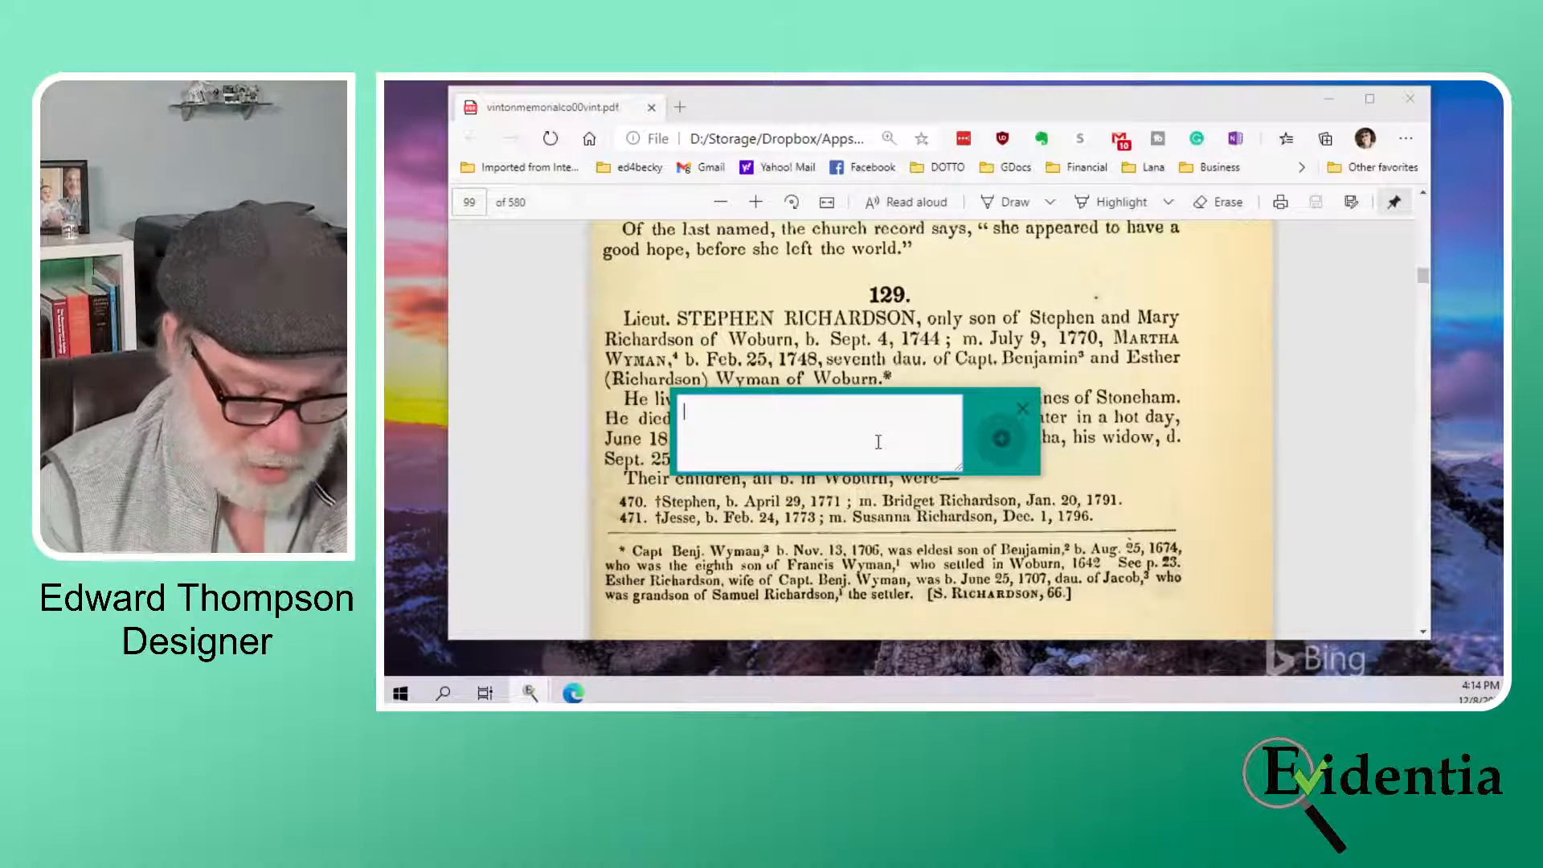
type("Lie")
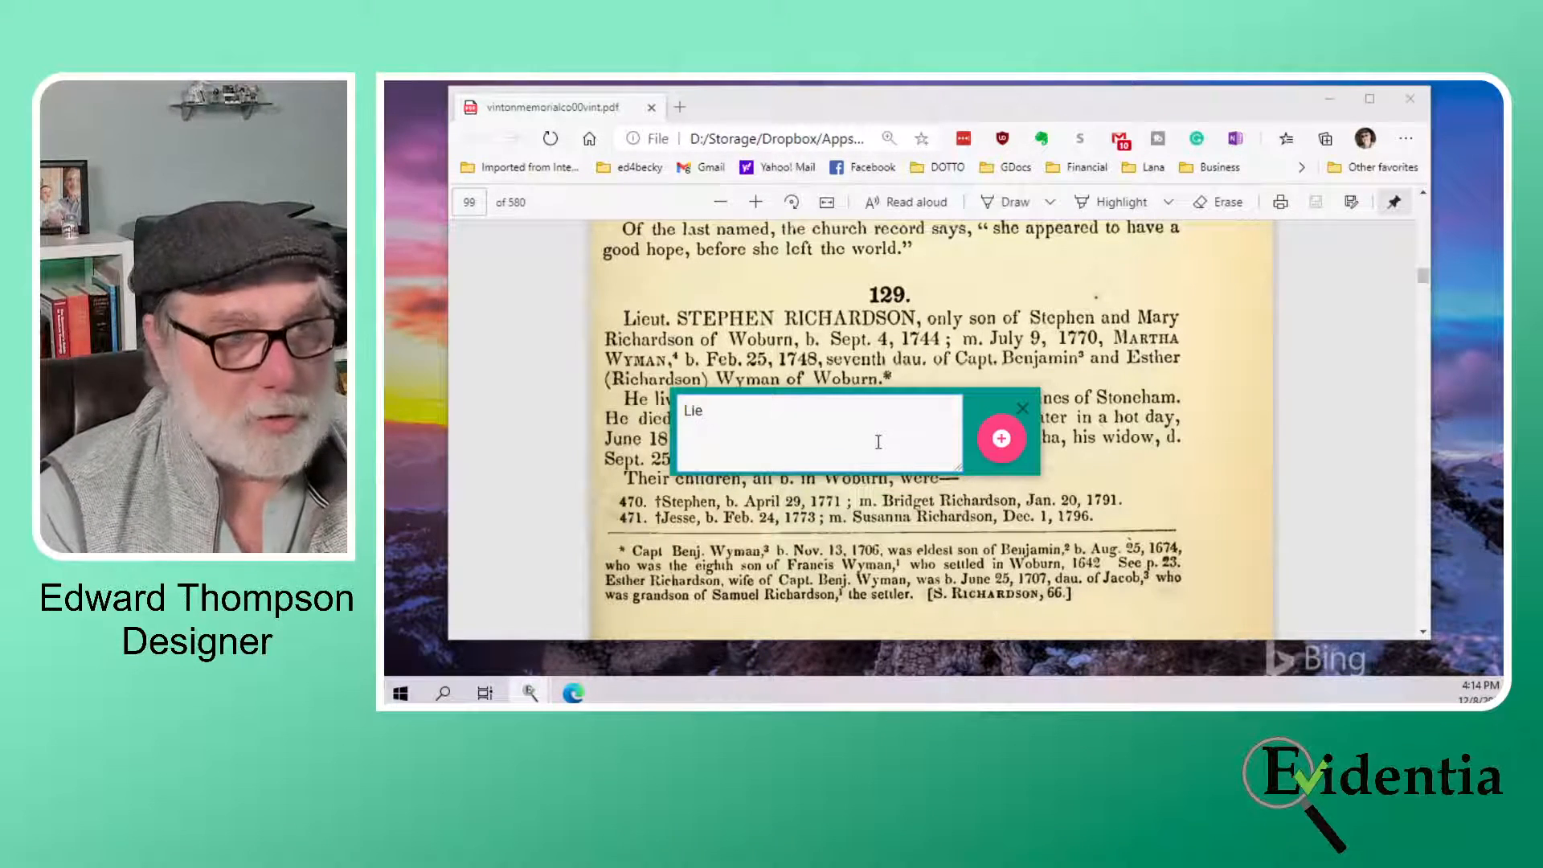
type("ut Step")
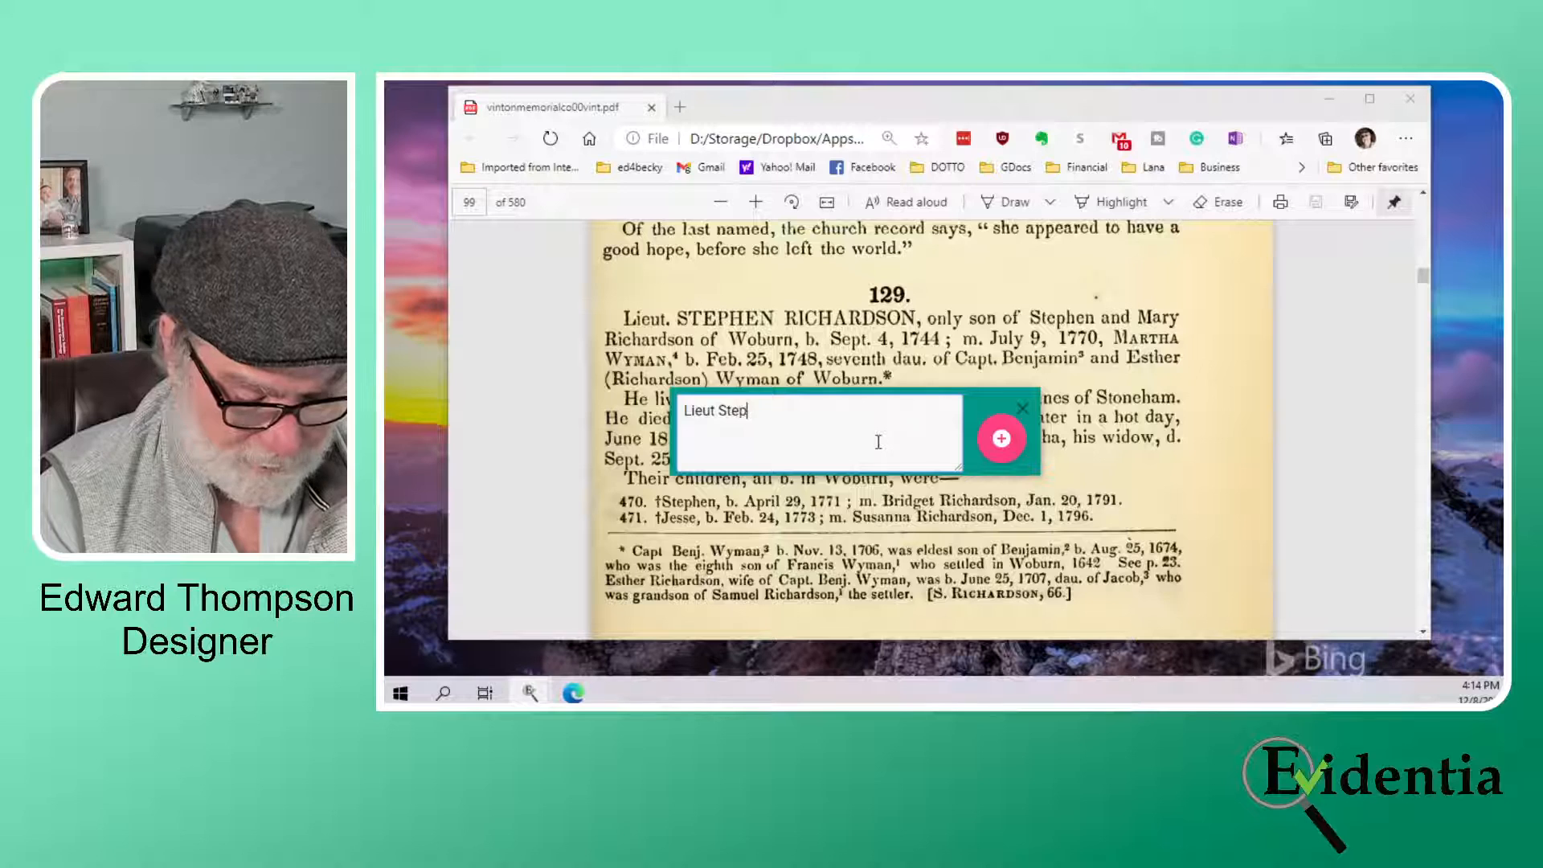
type("hen Richard")
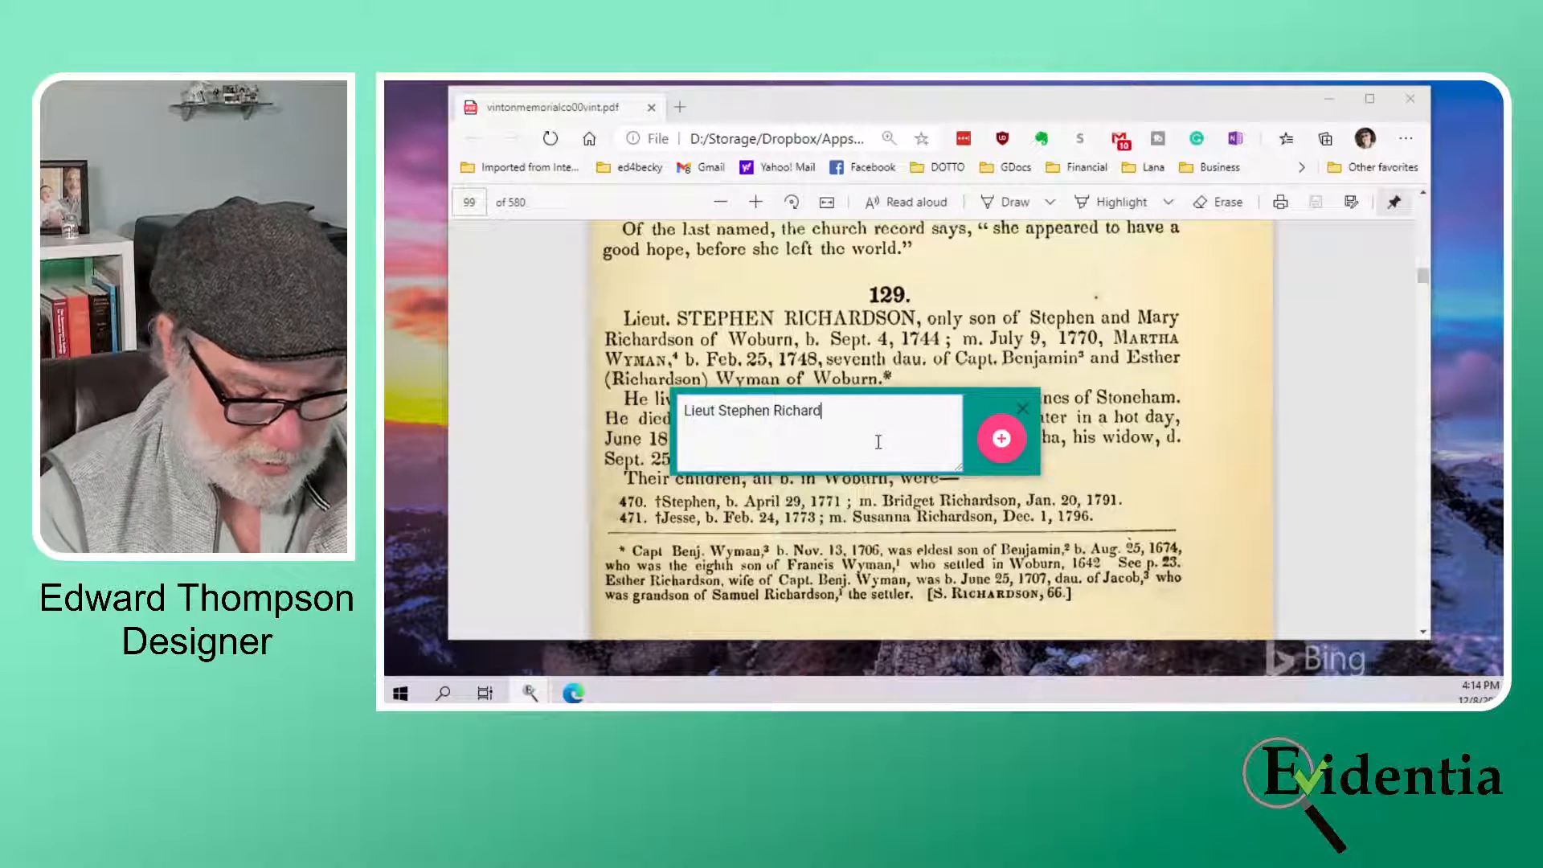
type("son was ")
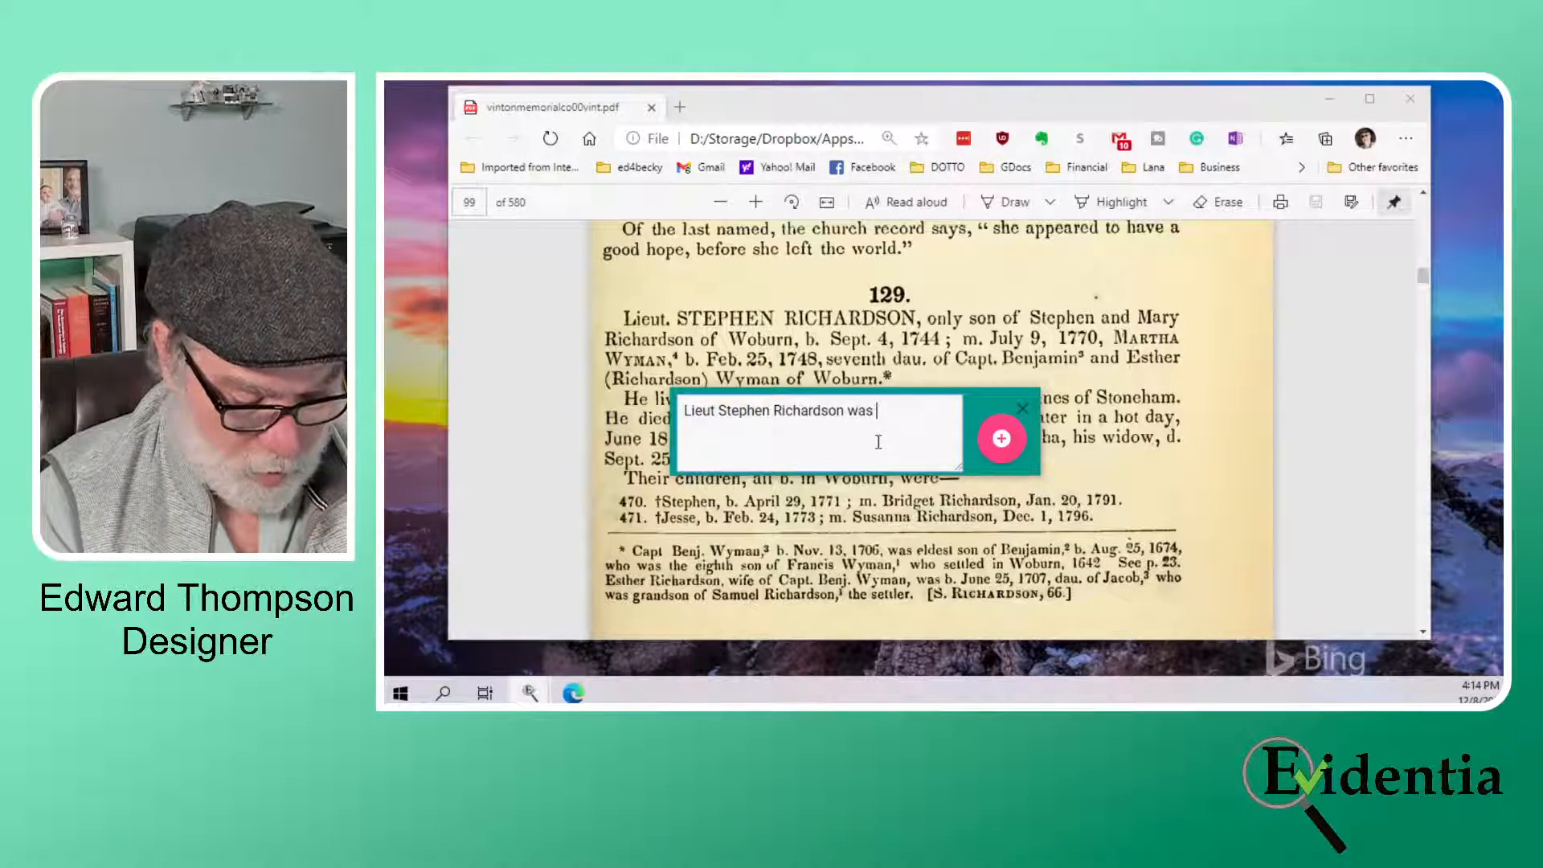
type("the son of")
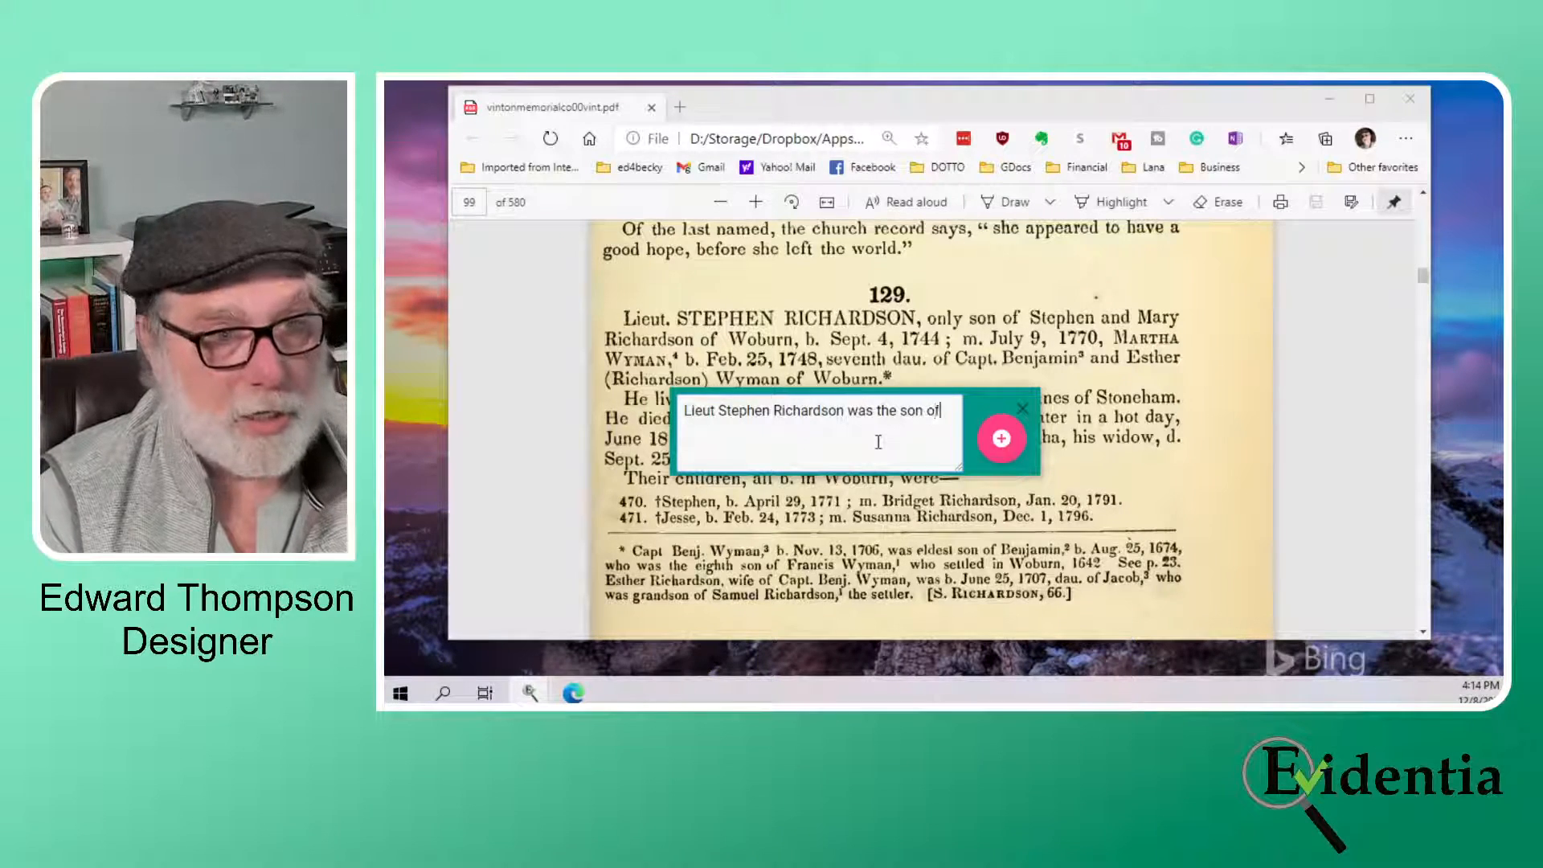
type(" Ste")
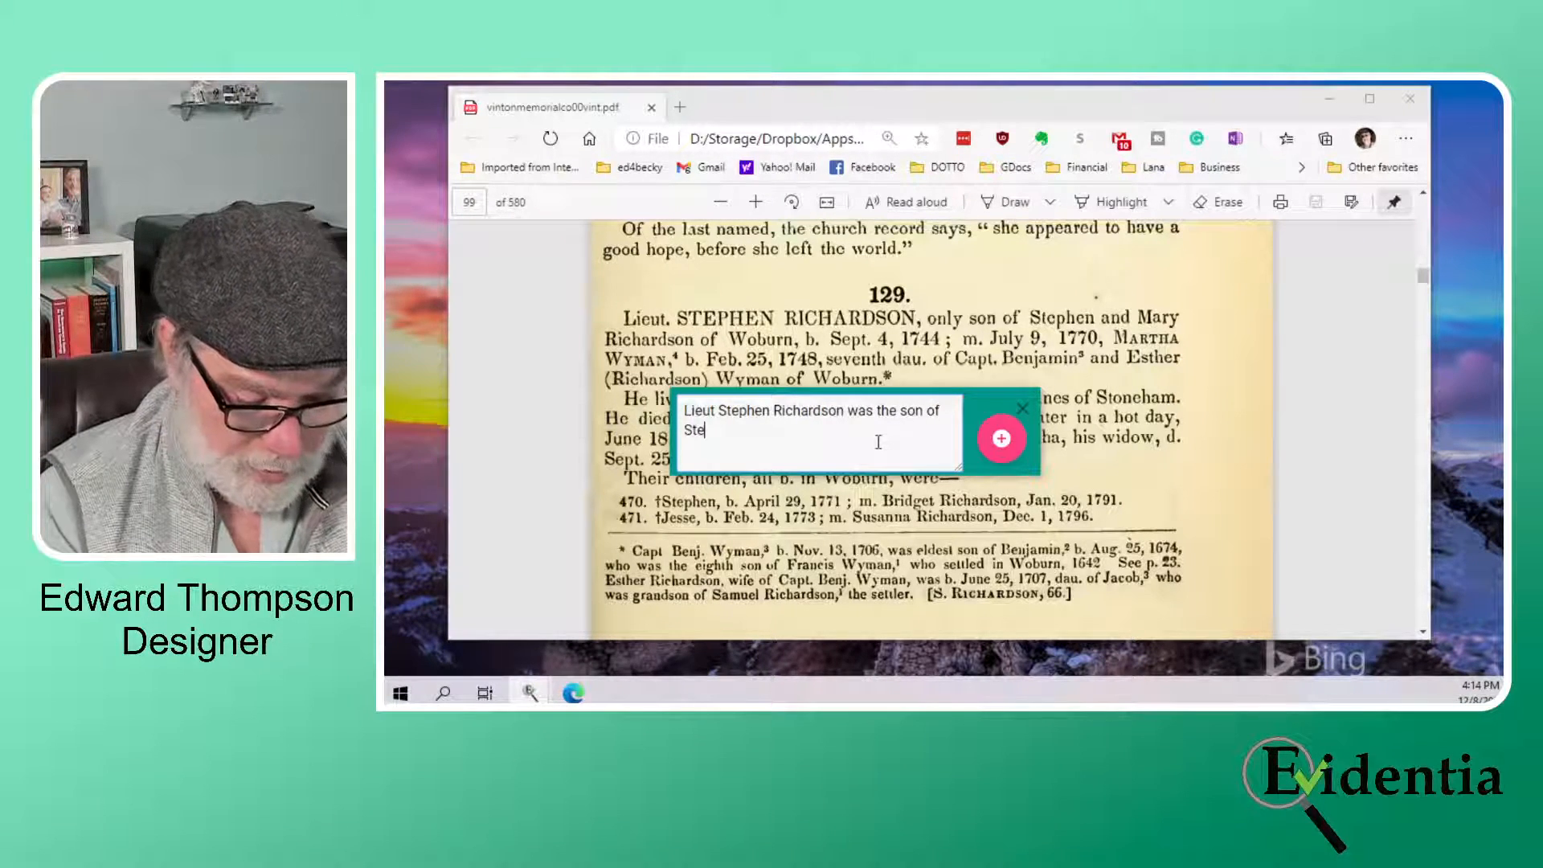
type("pohen and ")
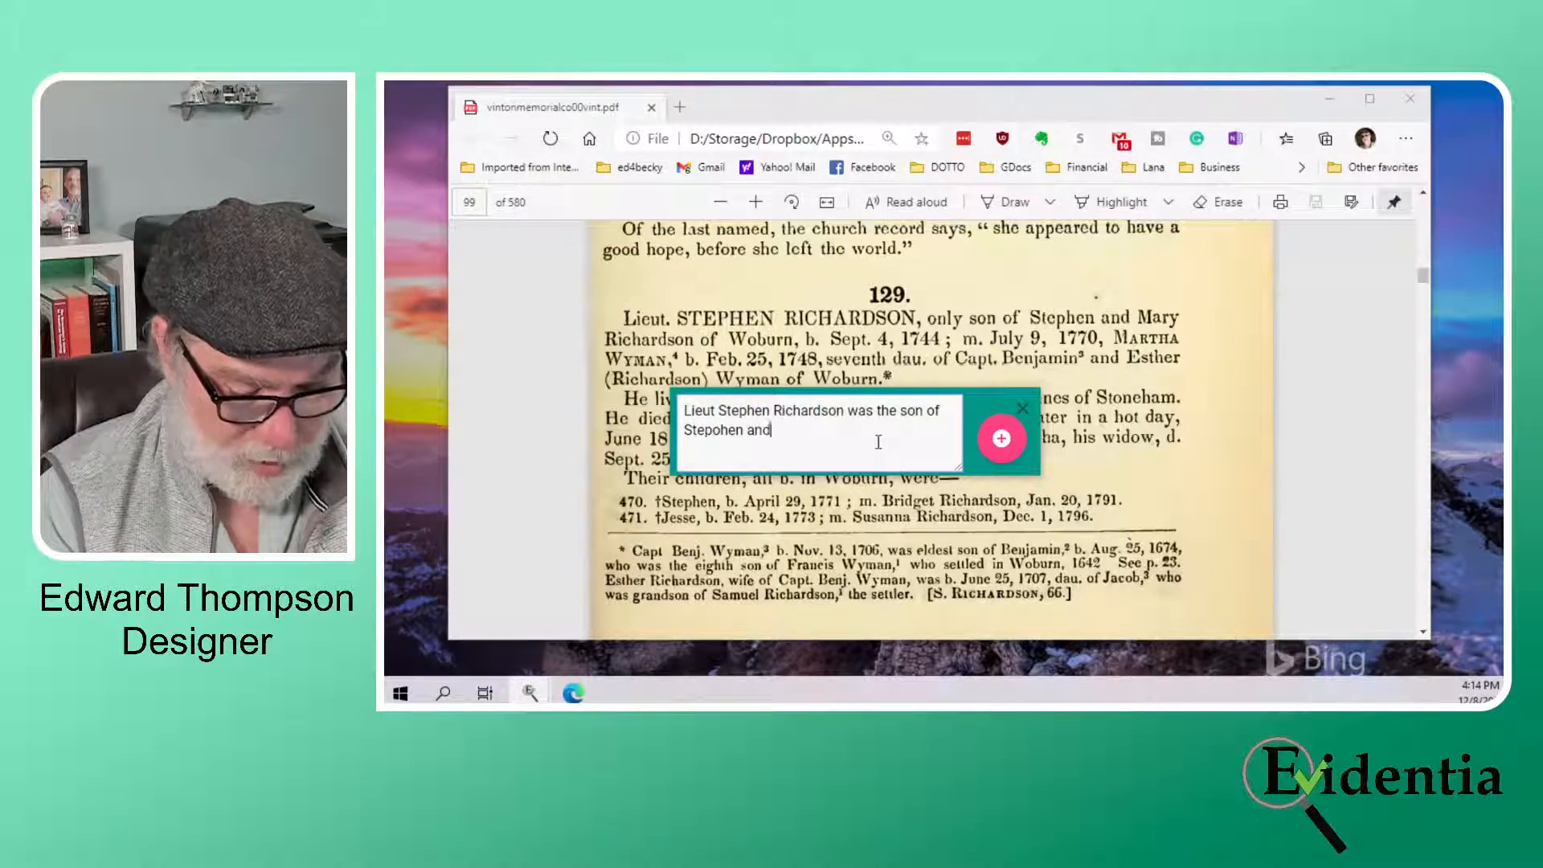
type("Mary ")
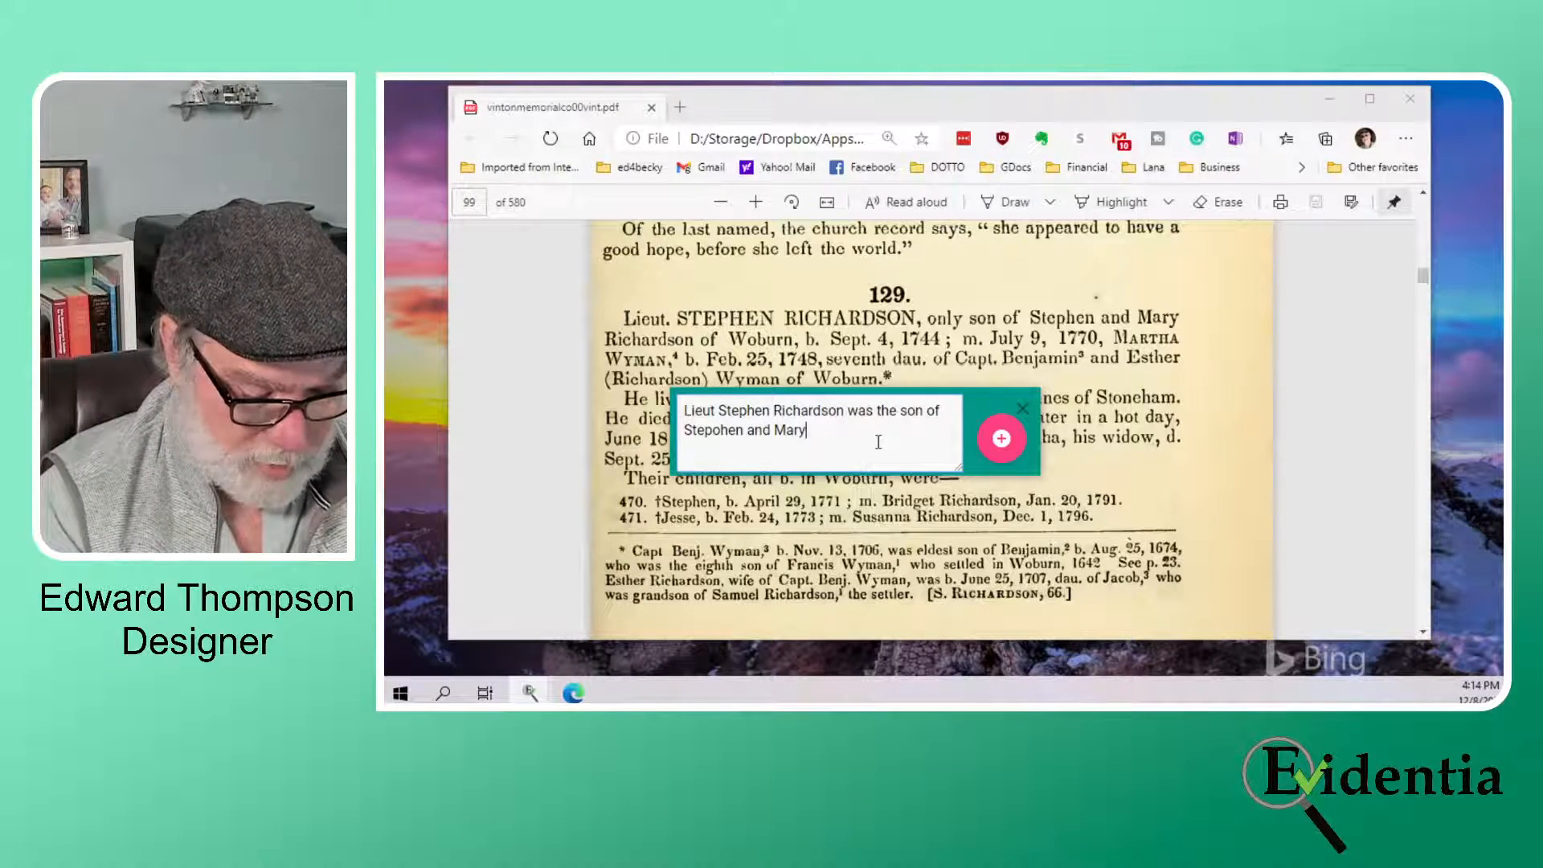
type("R")
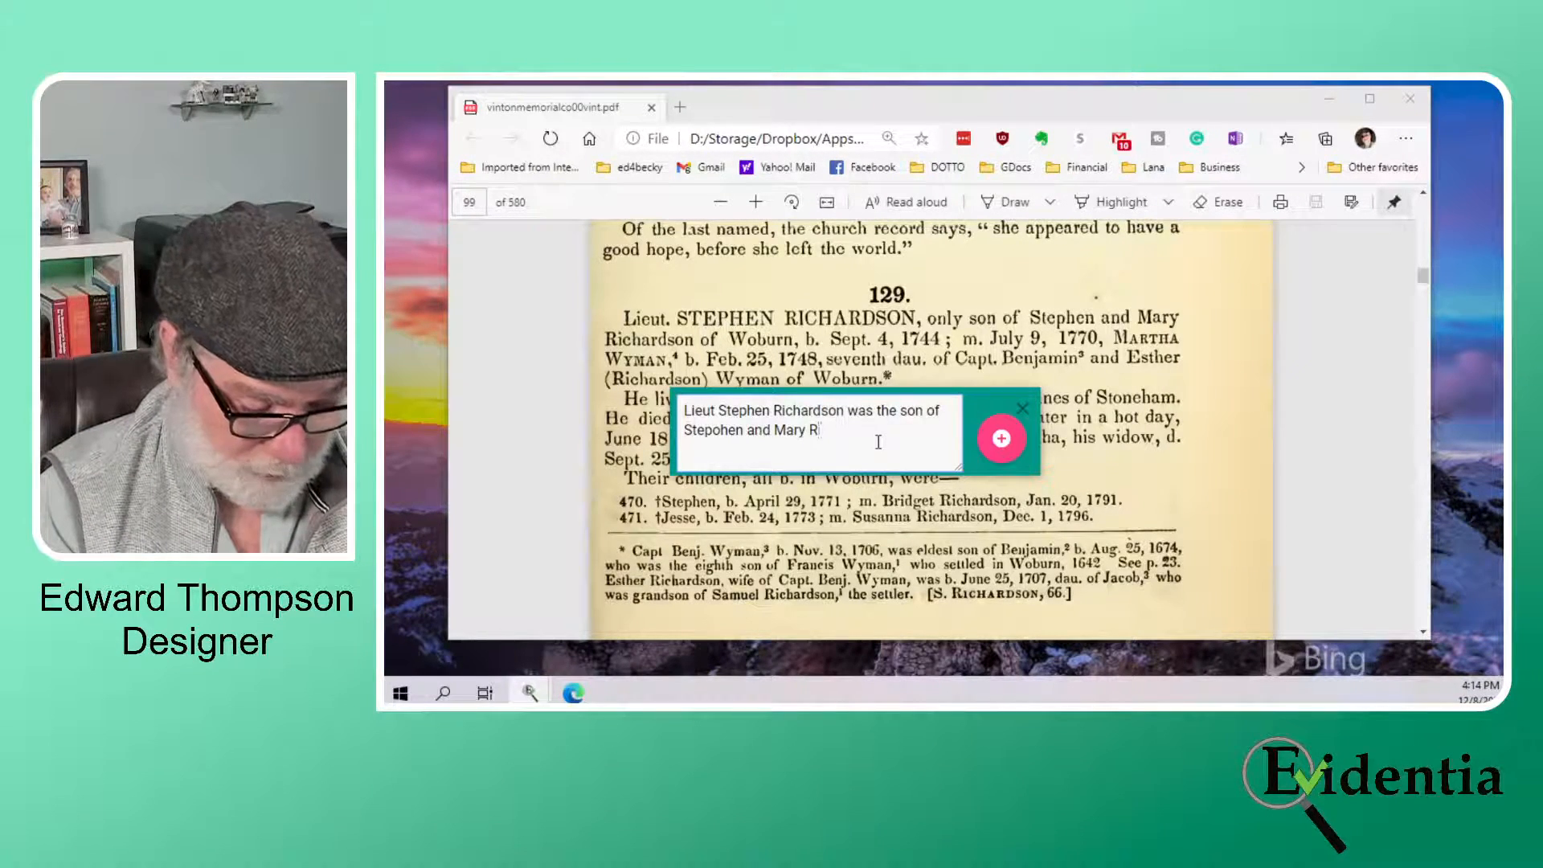
type("ichardson.")
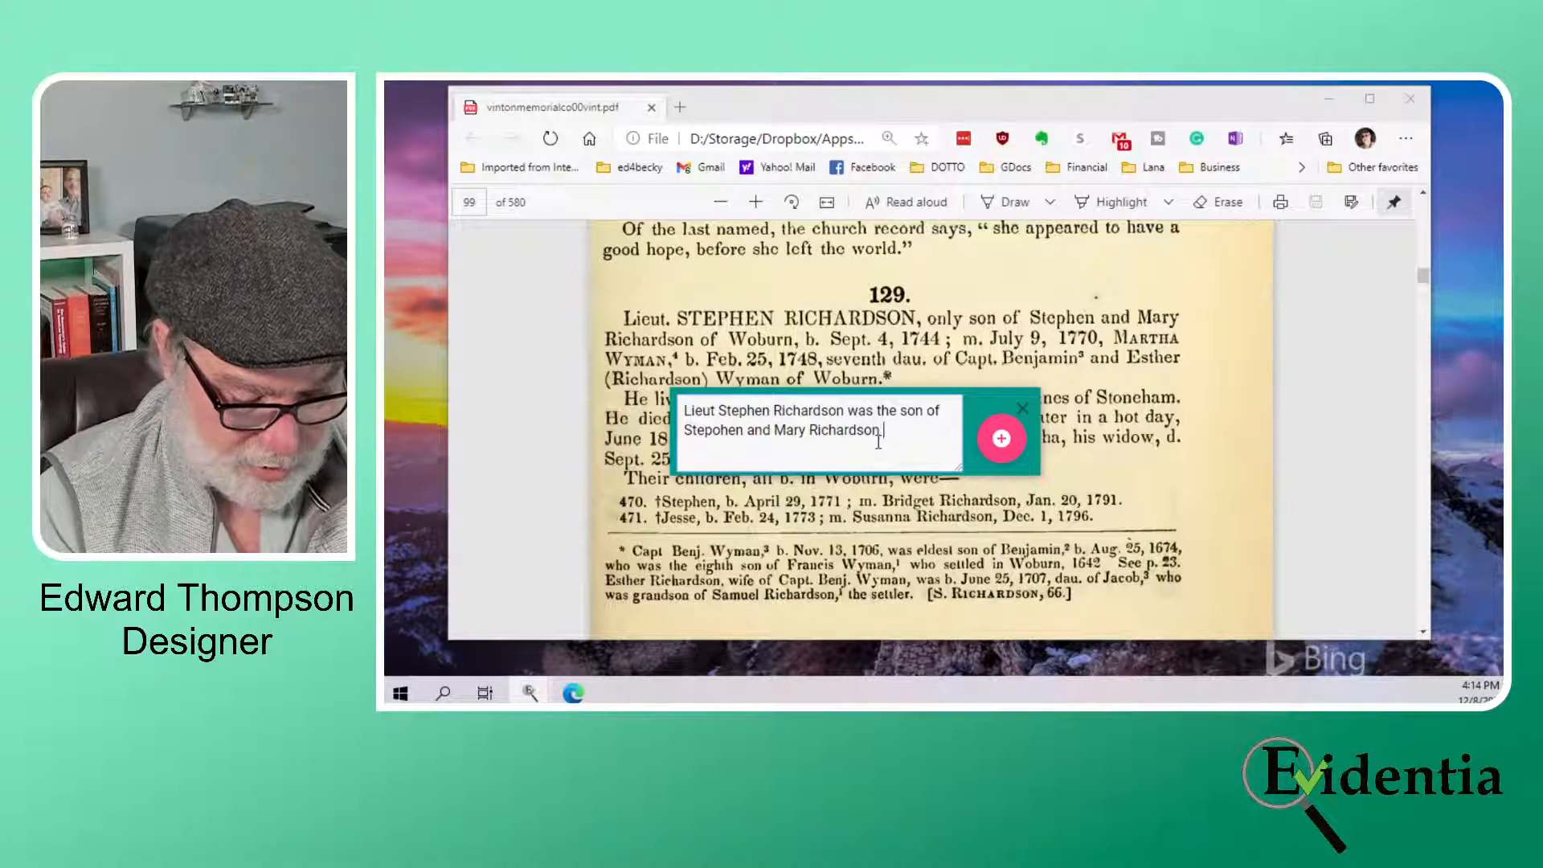
key("BackSpace")
type("of Wobur")
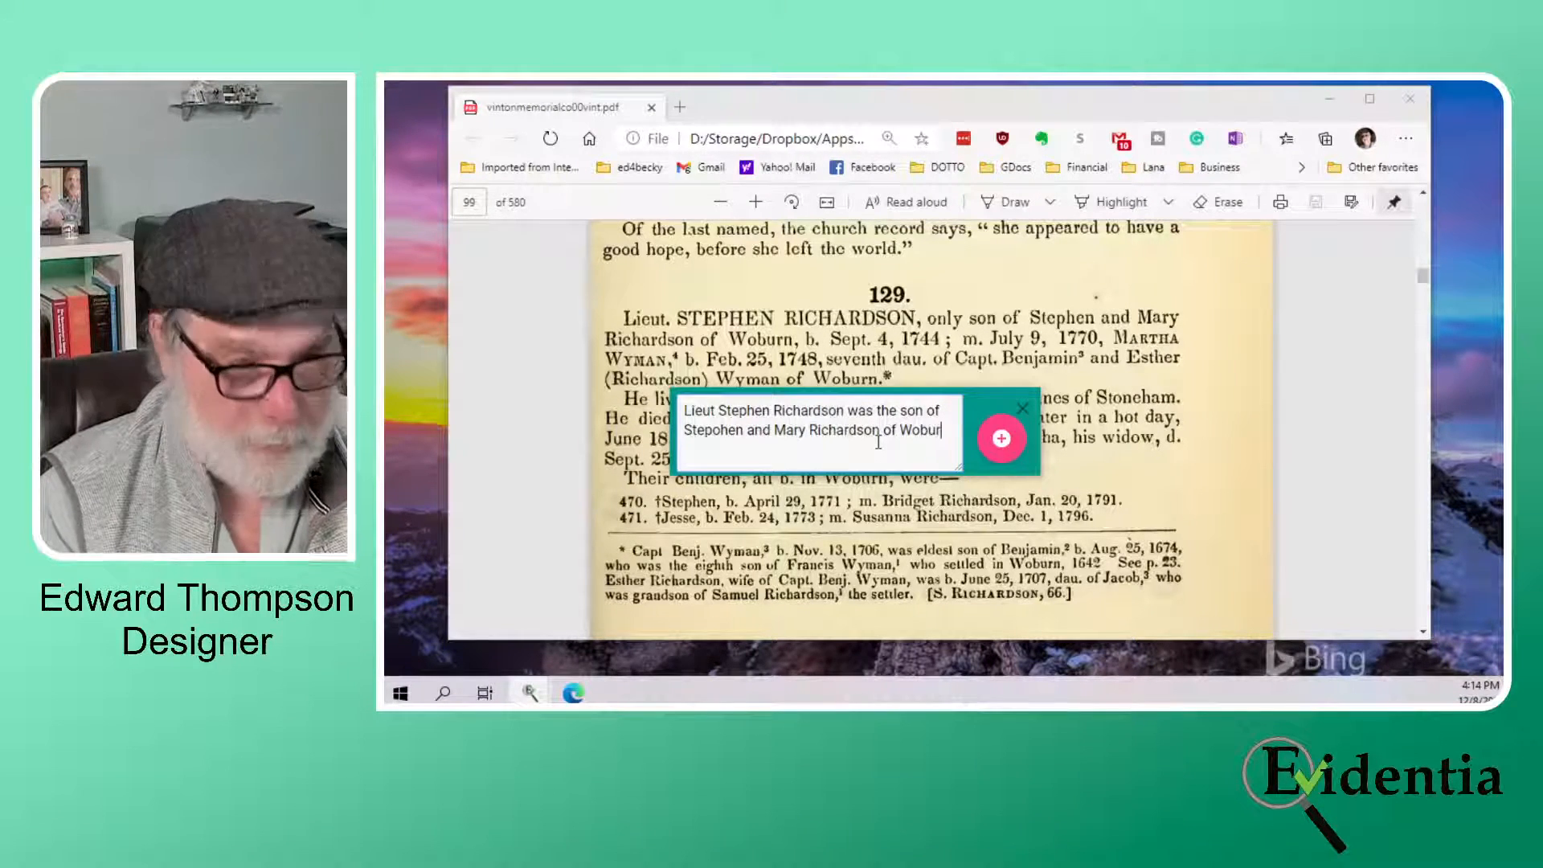
type("n")
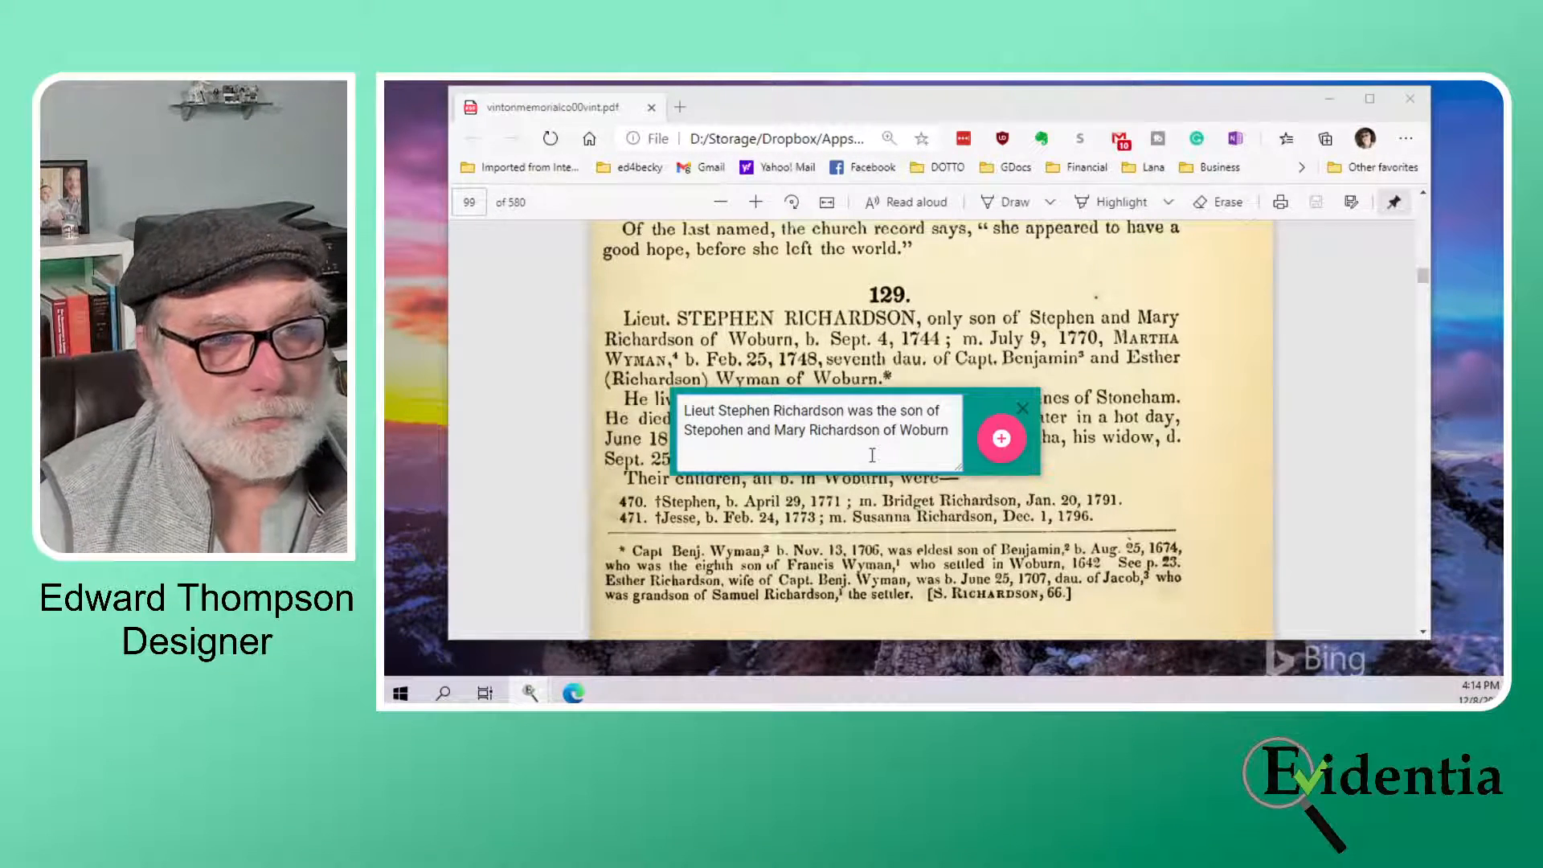
left_click(1005, 439)
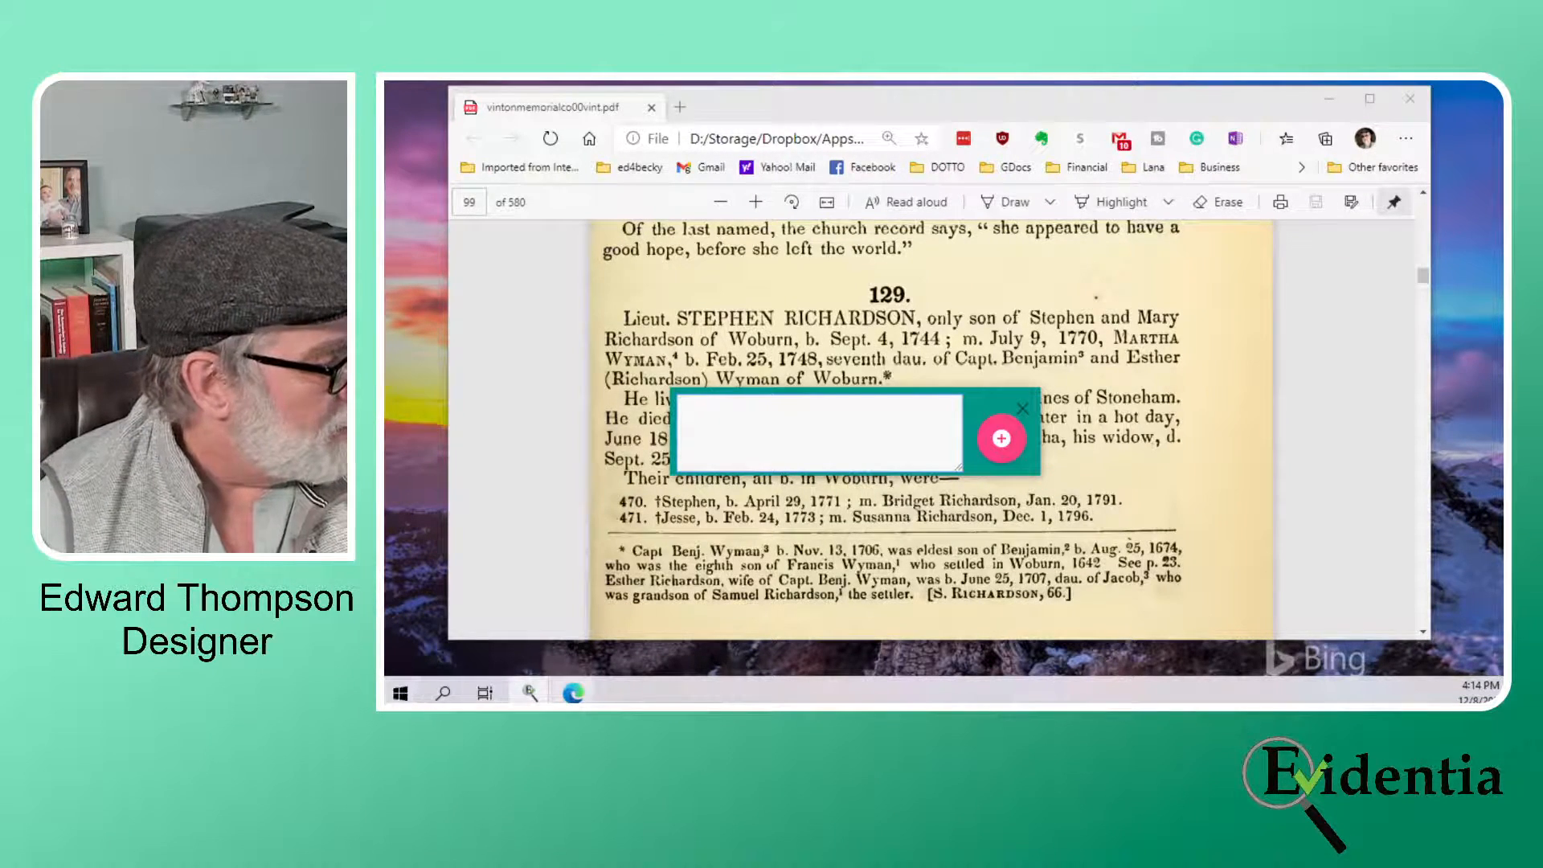
Switch to the main Evidentia window and check the claim rows of the p. 75-76 citation
left_click(573, 693)
left_click(573, 693)
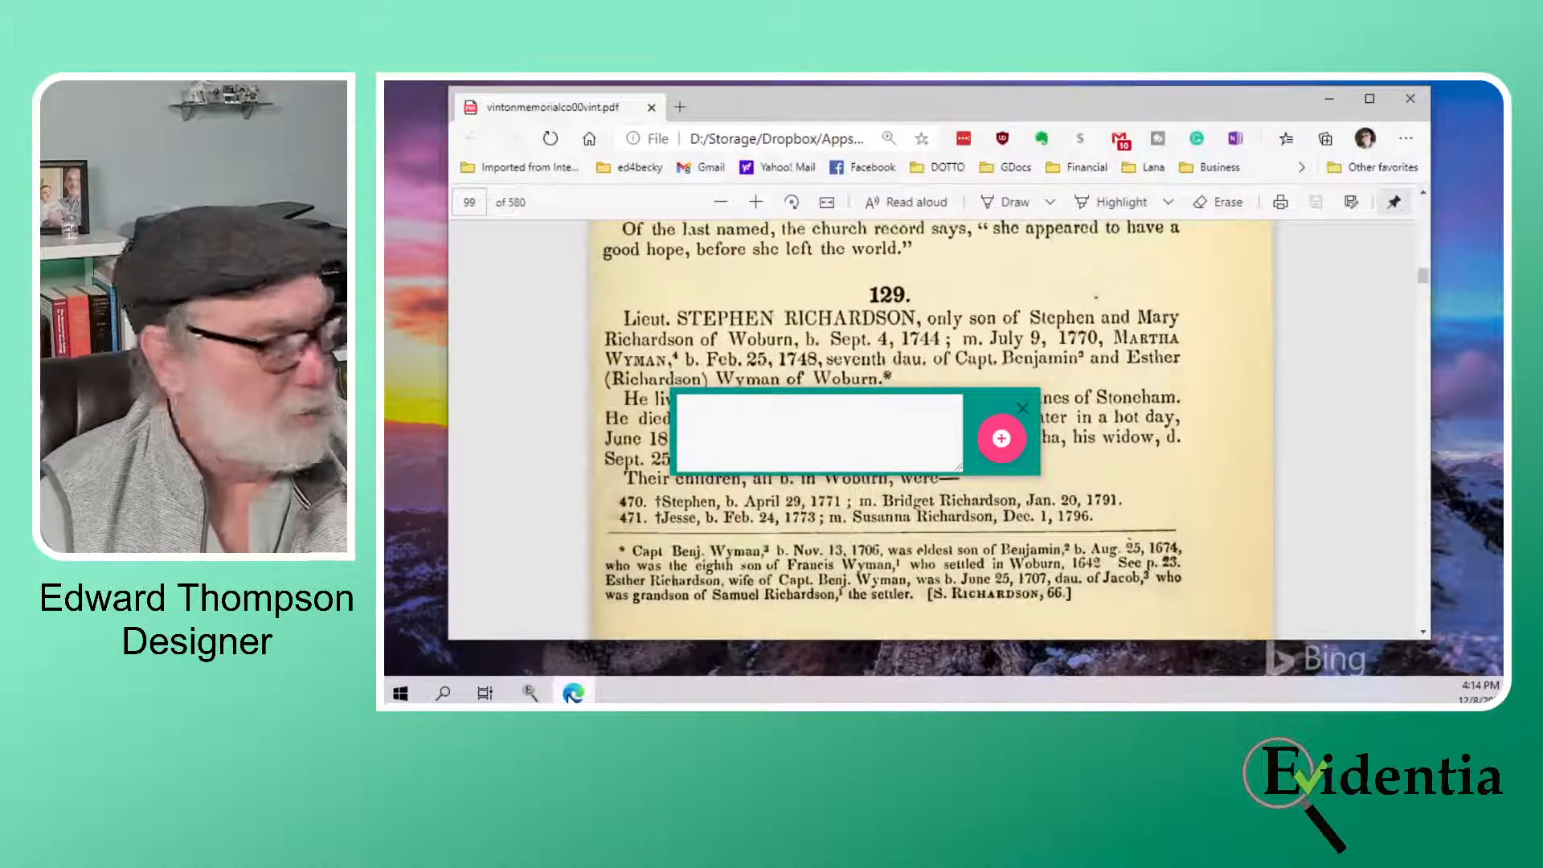
left_click(485, 693)
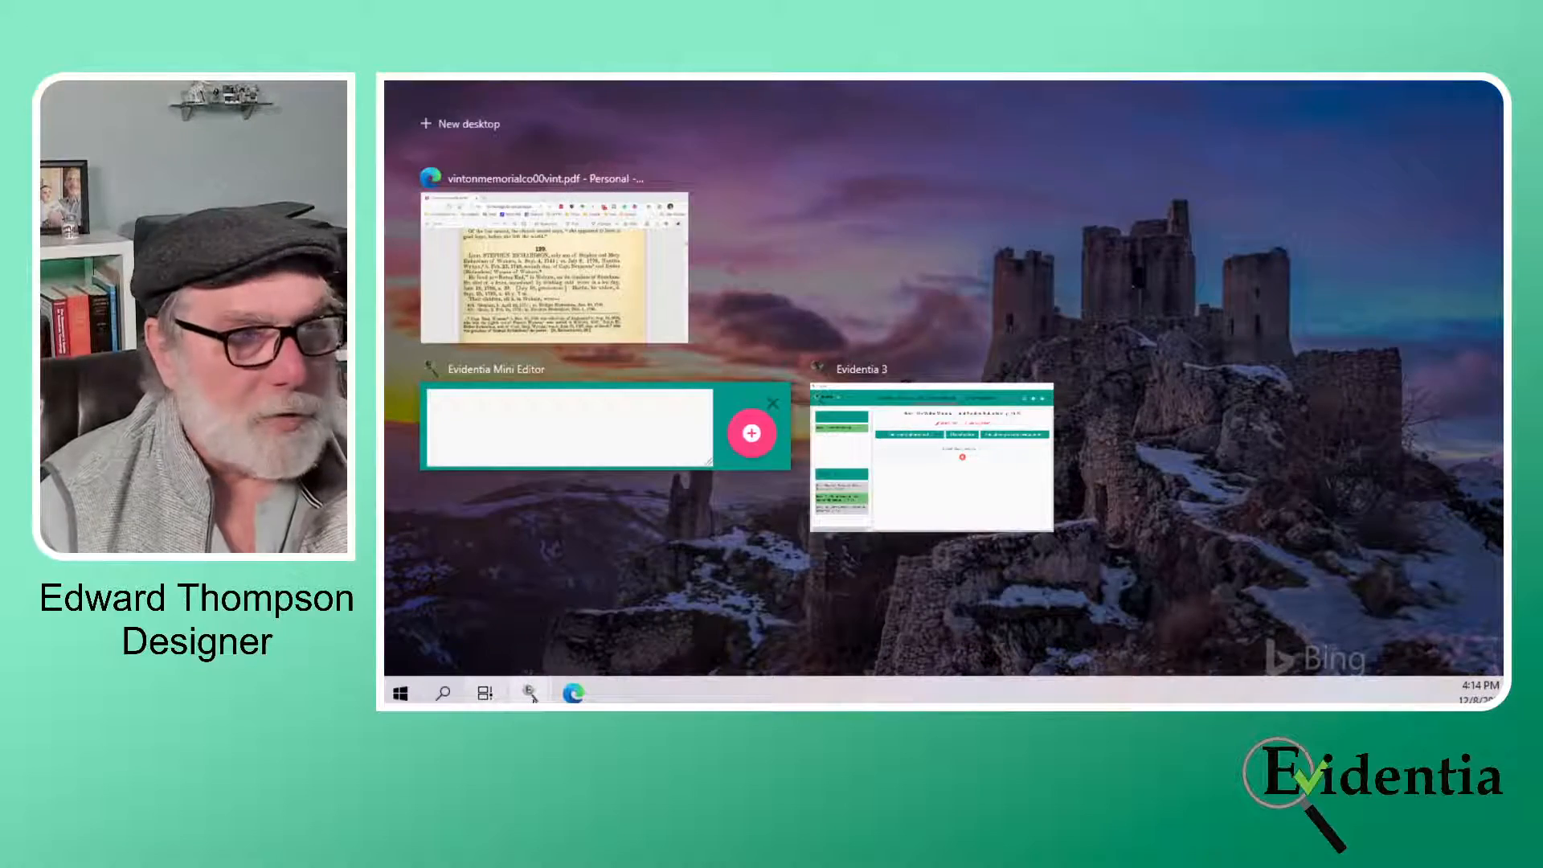
left_click(530, 694)
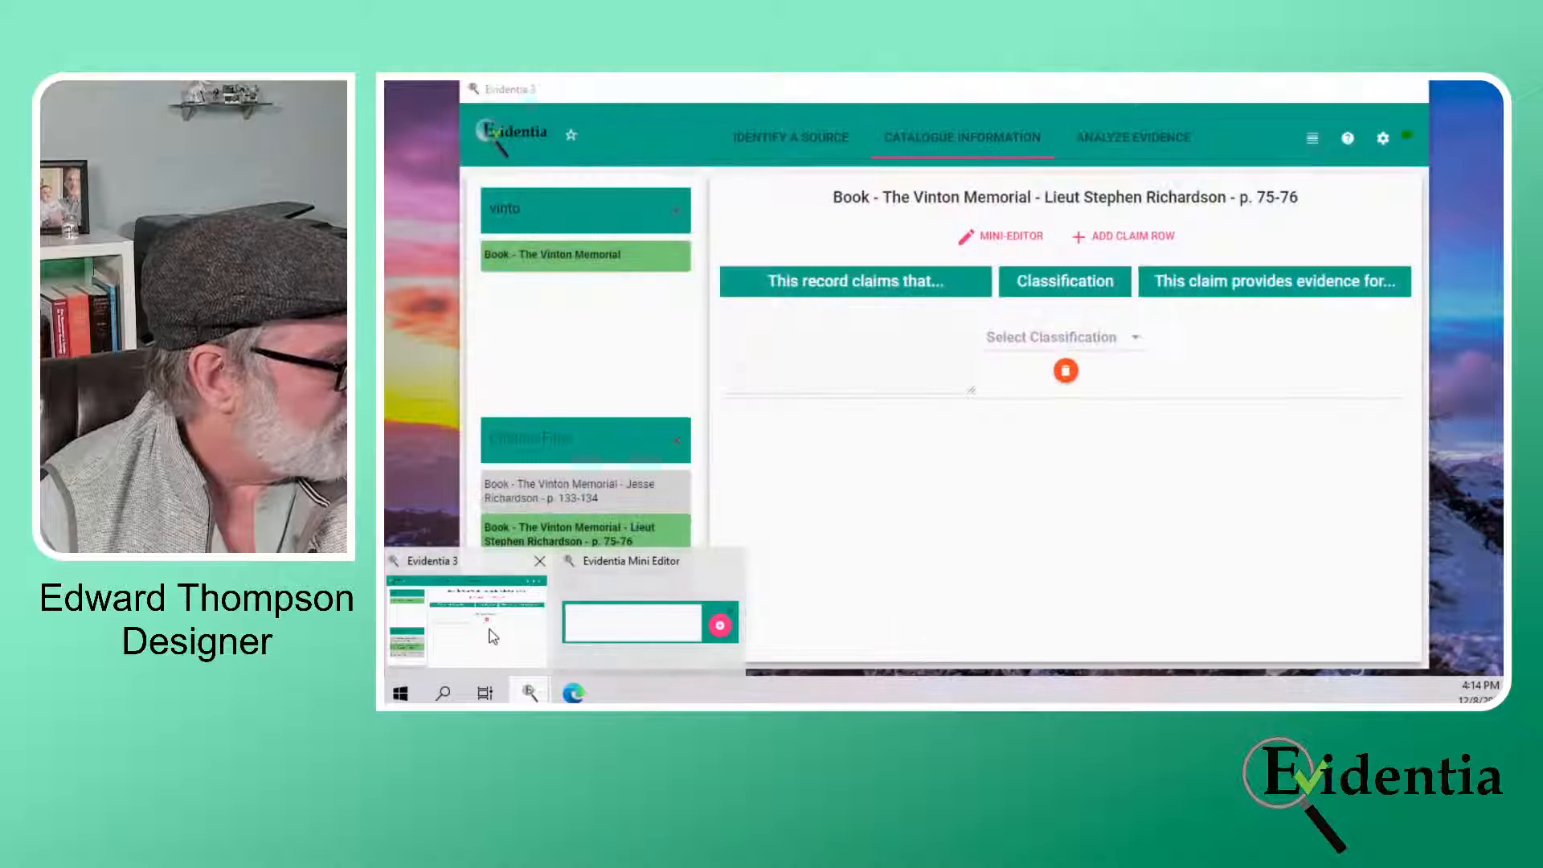
left_click(494, 627)
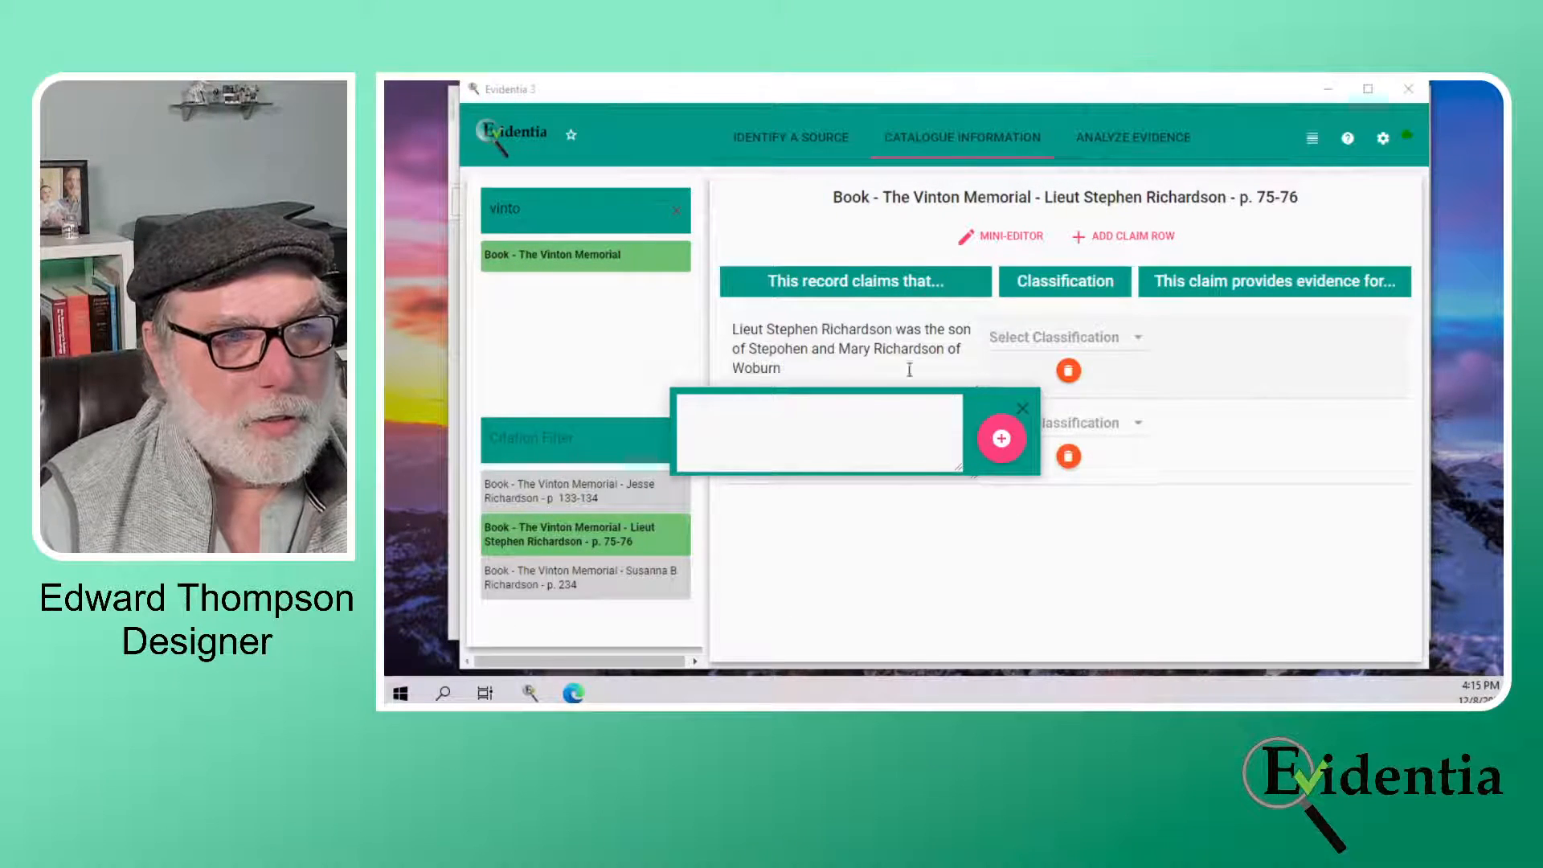
Copy the lieutenant's full name from the first claim row and minimise the main Evidentia window to return to the PDF
left_click(735, 330)
left_click_drag(735, 331, 893, 339)
key("ctrl+c")
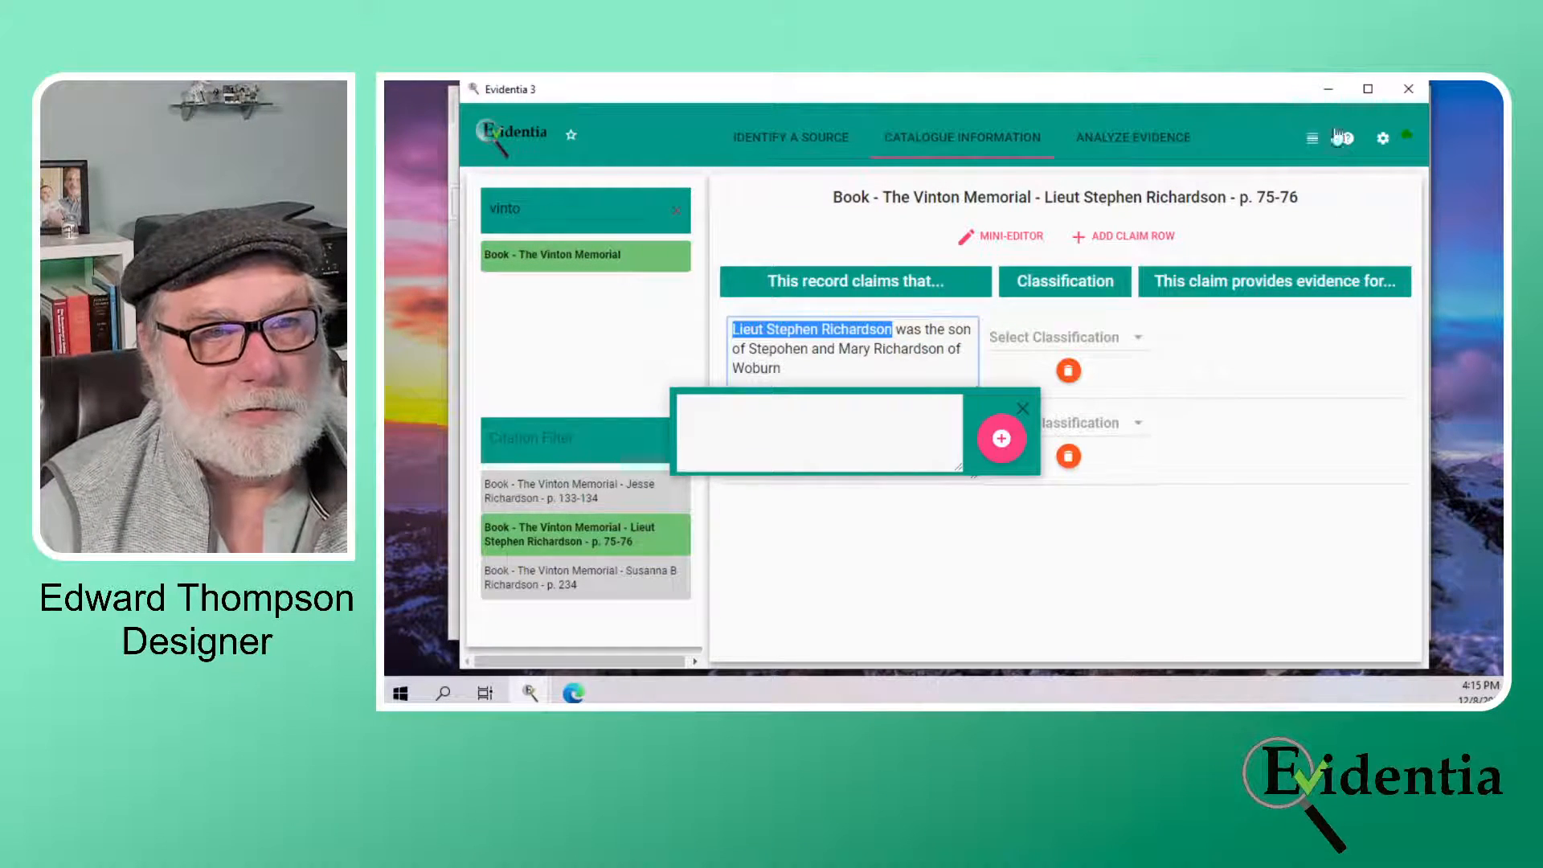
left_click(1328, 94)
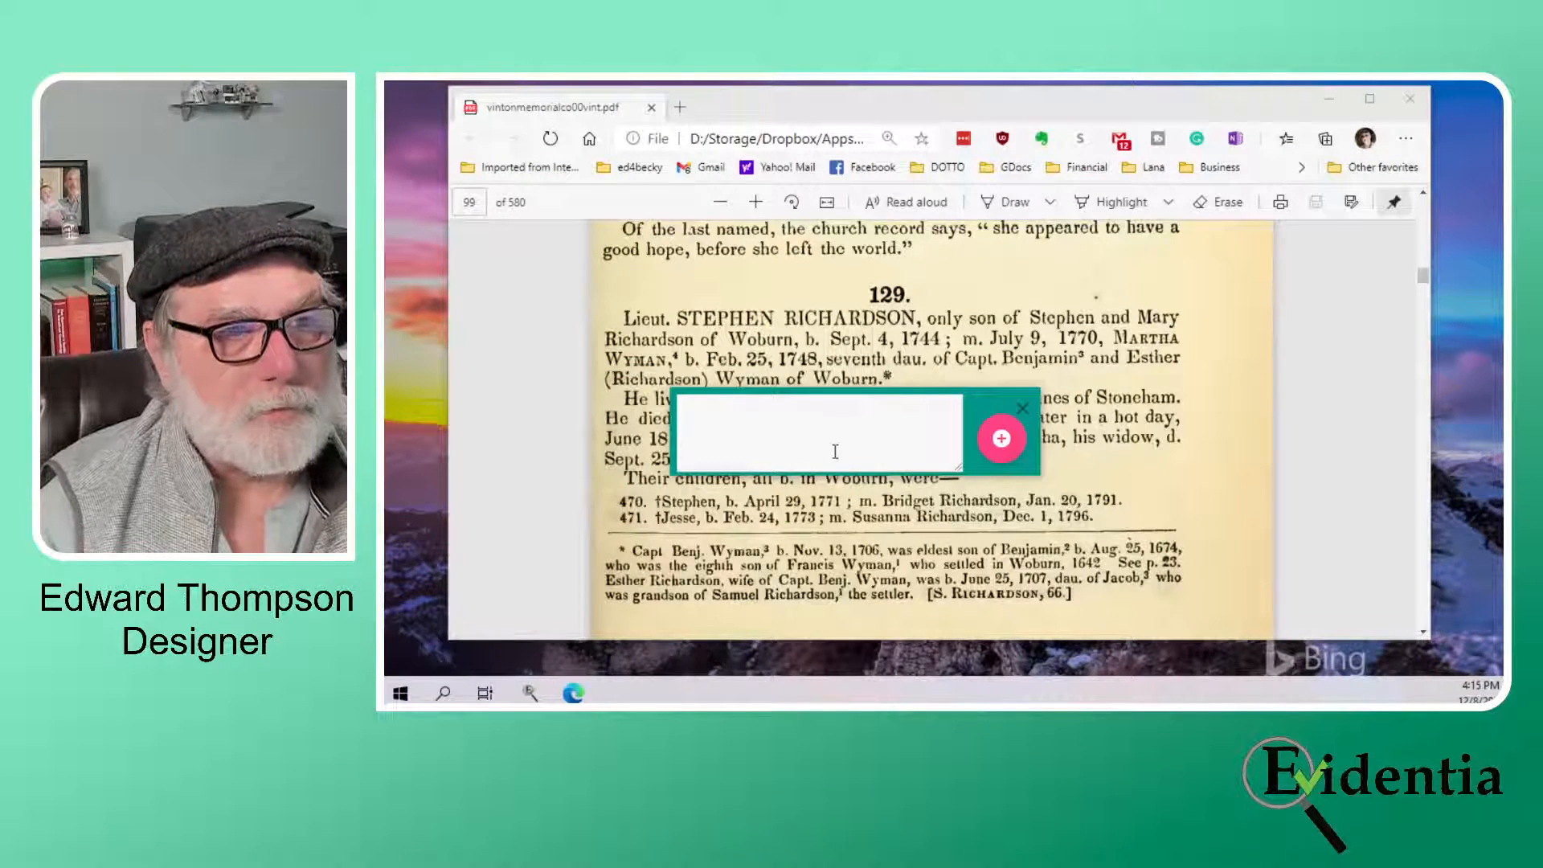
Write a claim in the mini-editor starting with the copied name and stating the lieutenant's birth date from entry 129, and add it
key("ctrl+v")
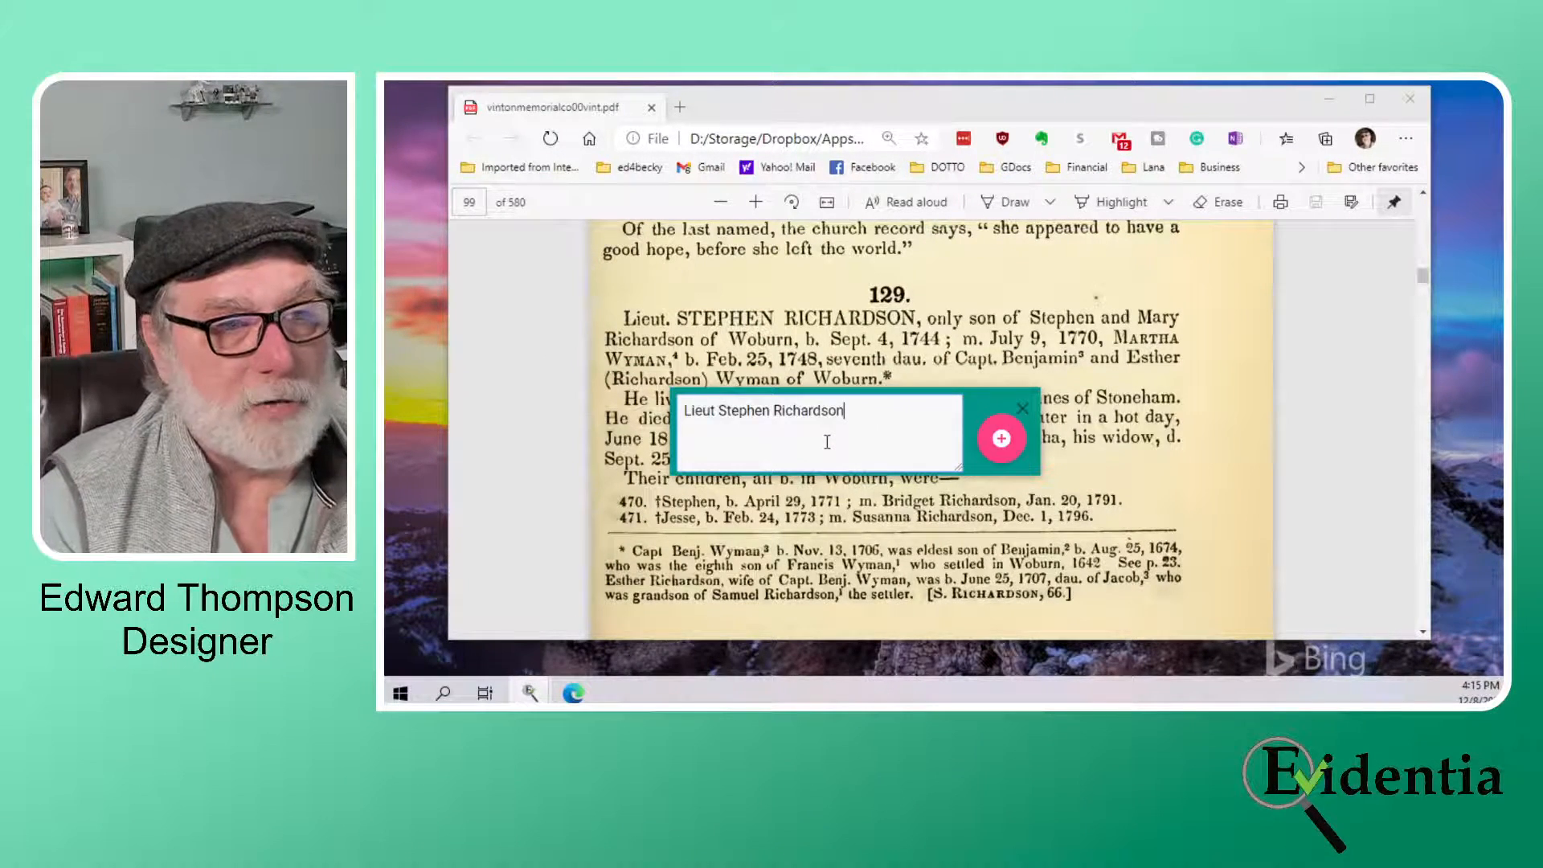
type("wa")
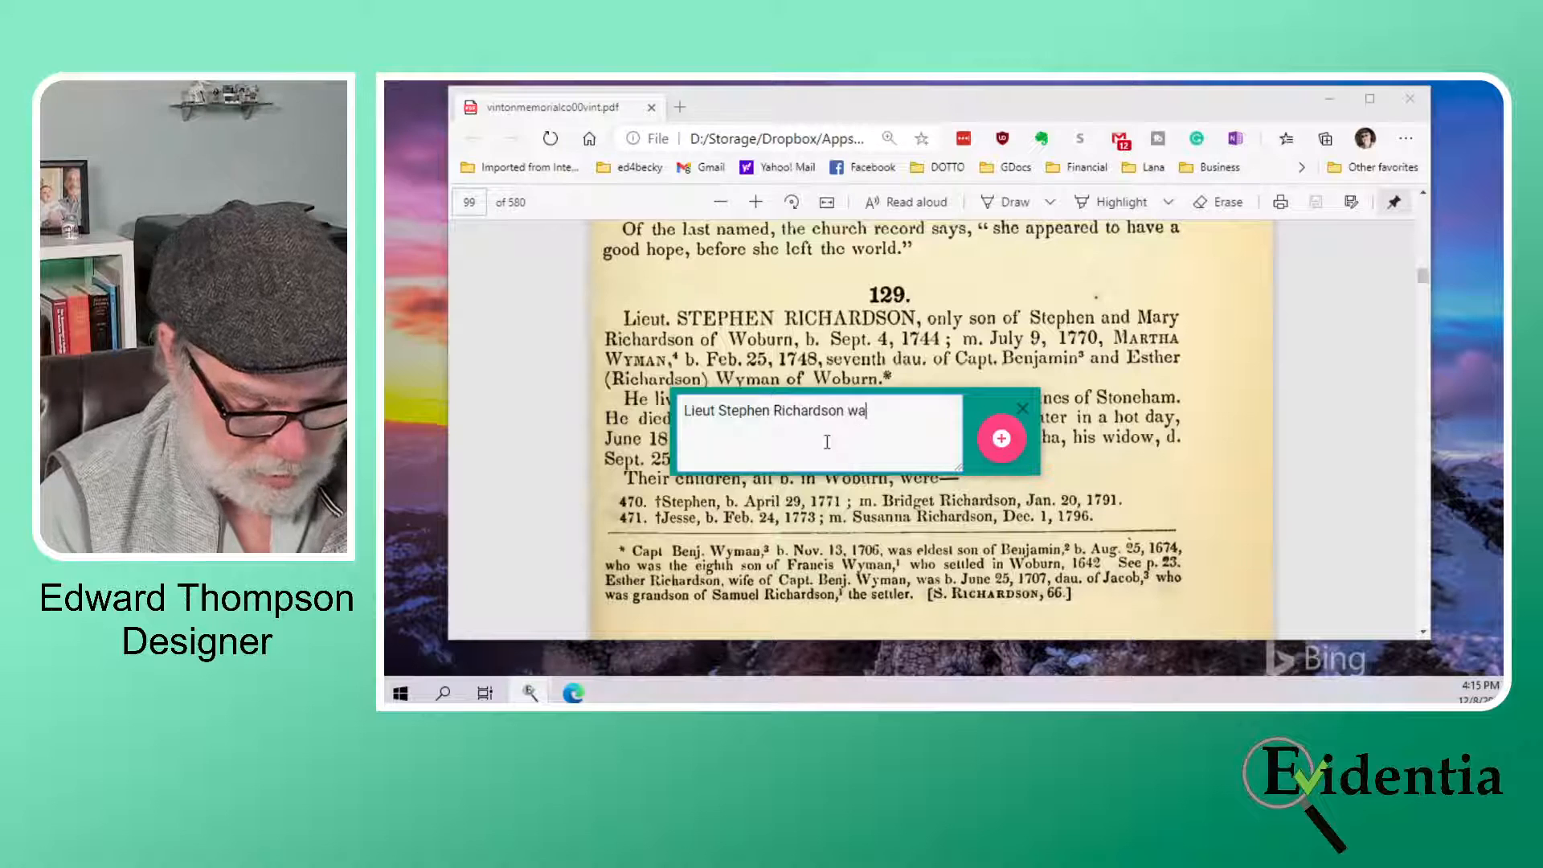
type("s born")
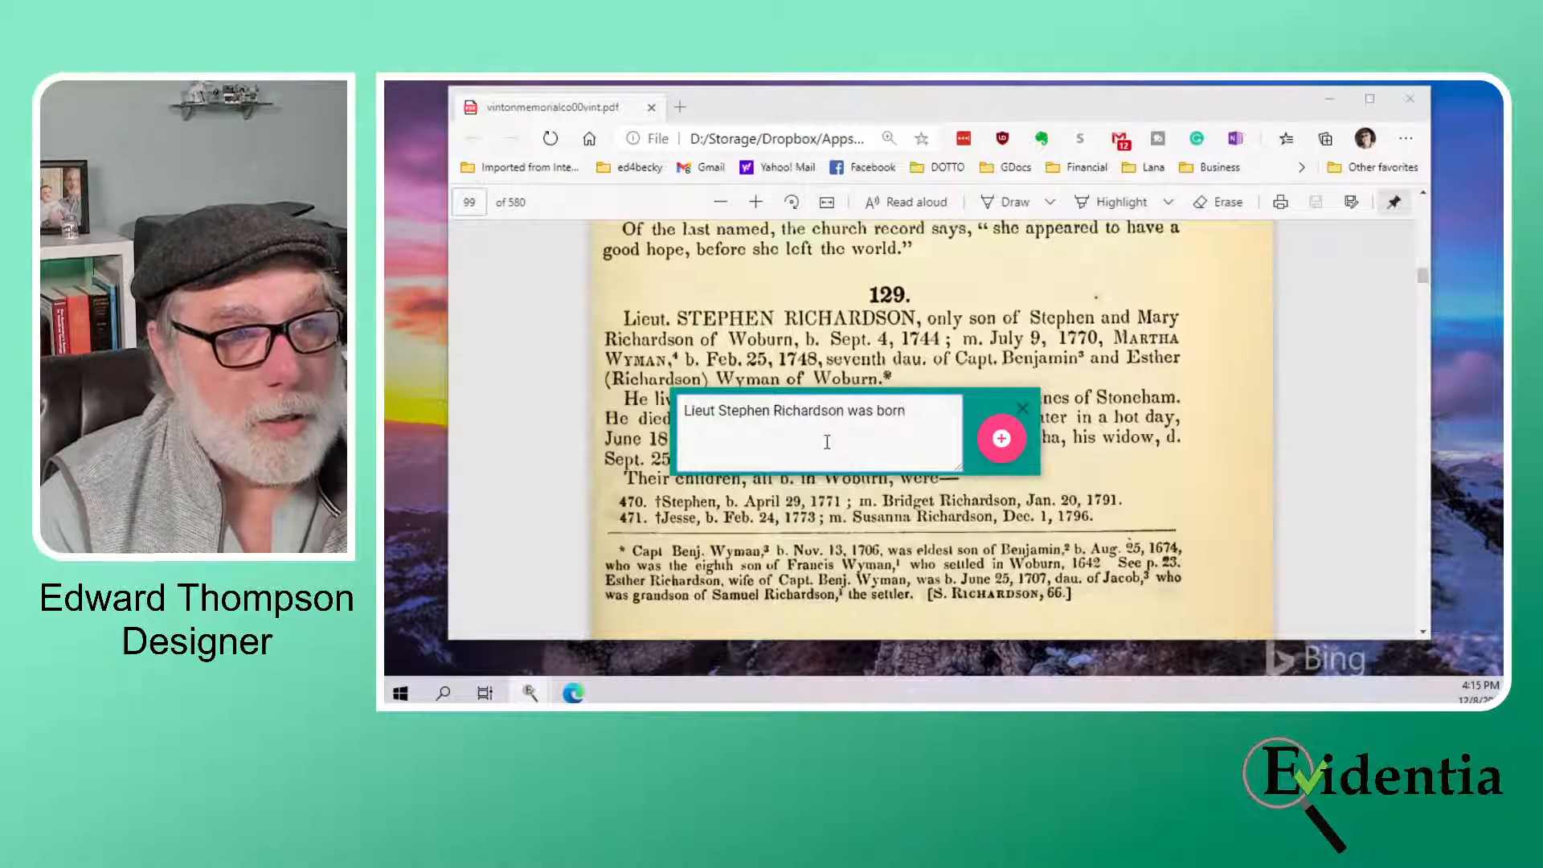
type(" Se")
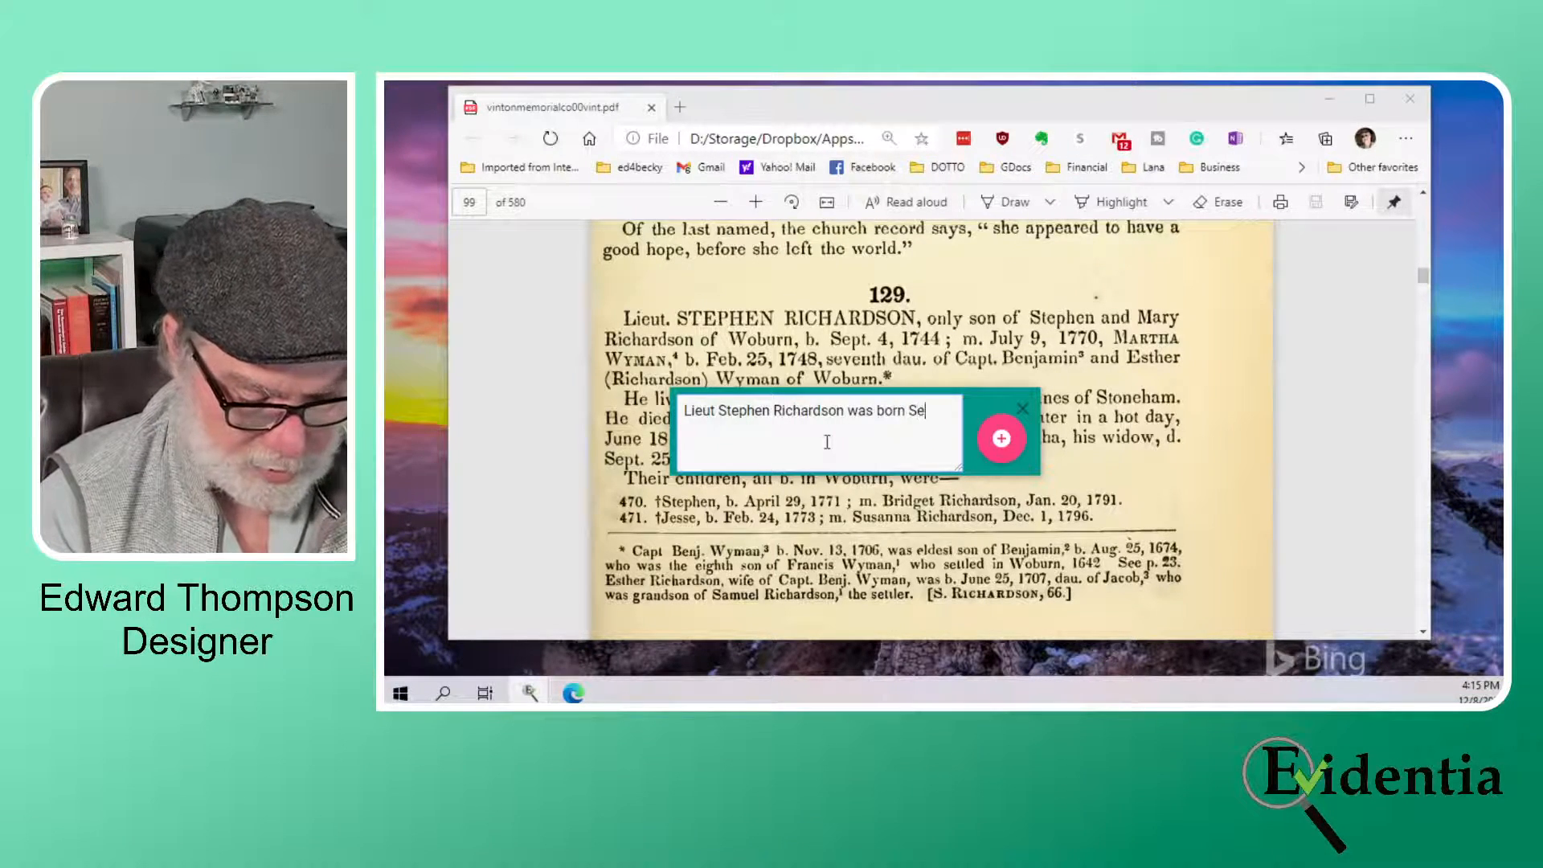
type("pt 4")
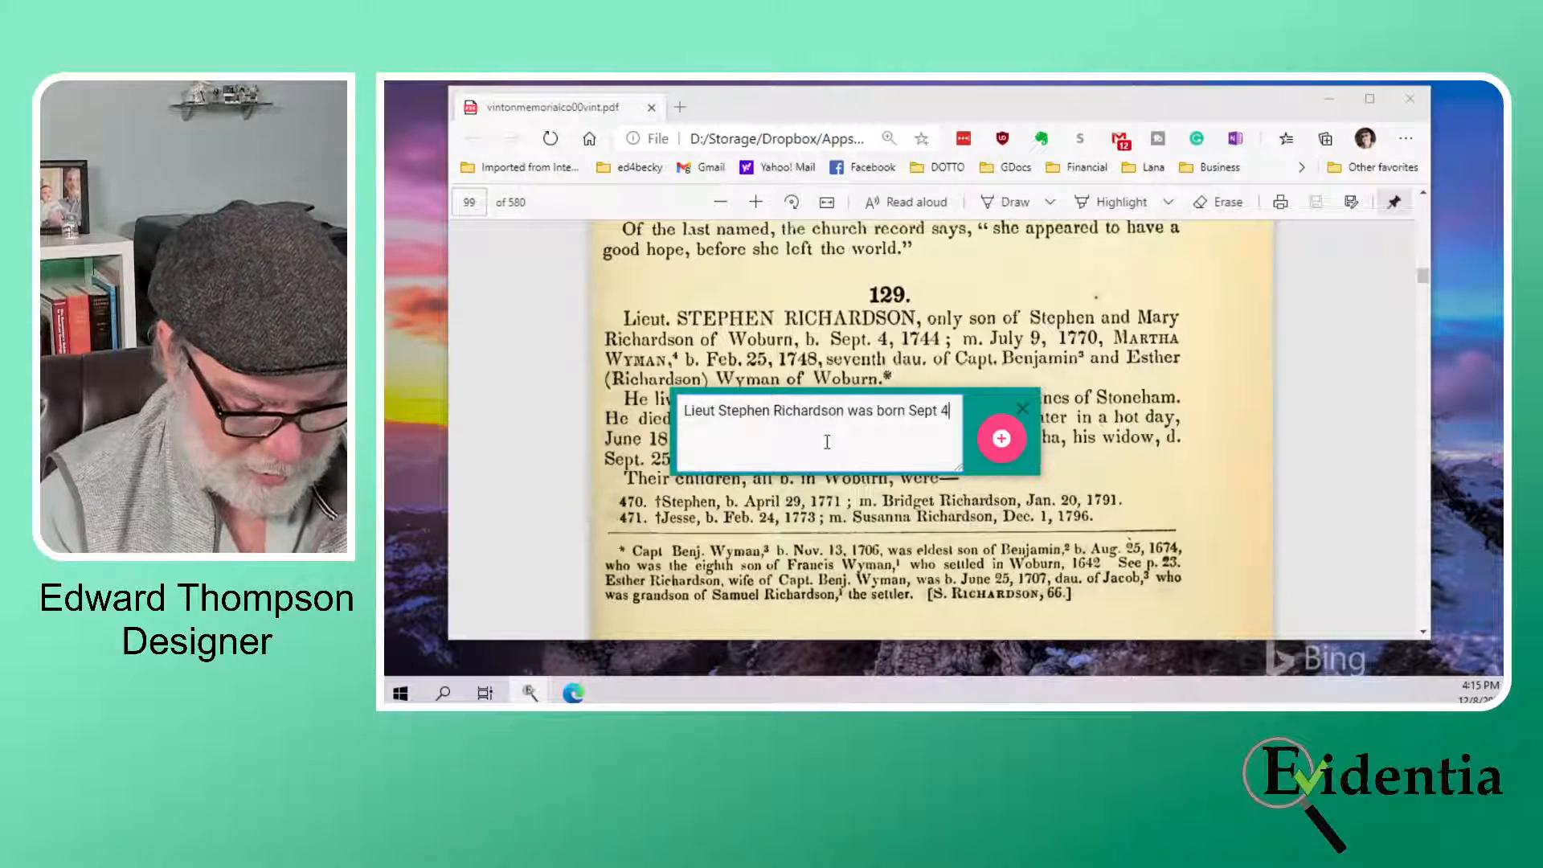
type(", 1744")
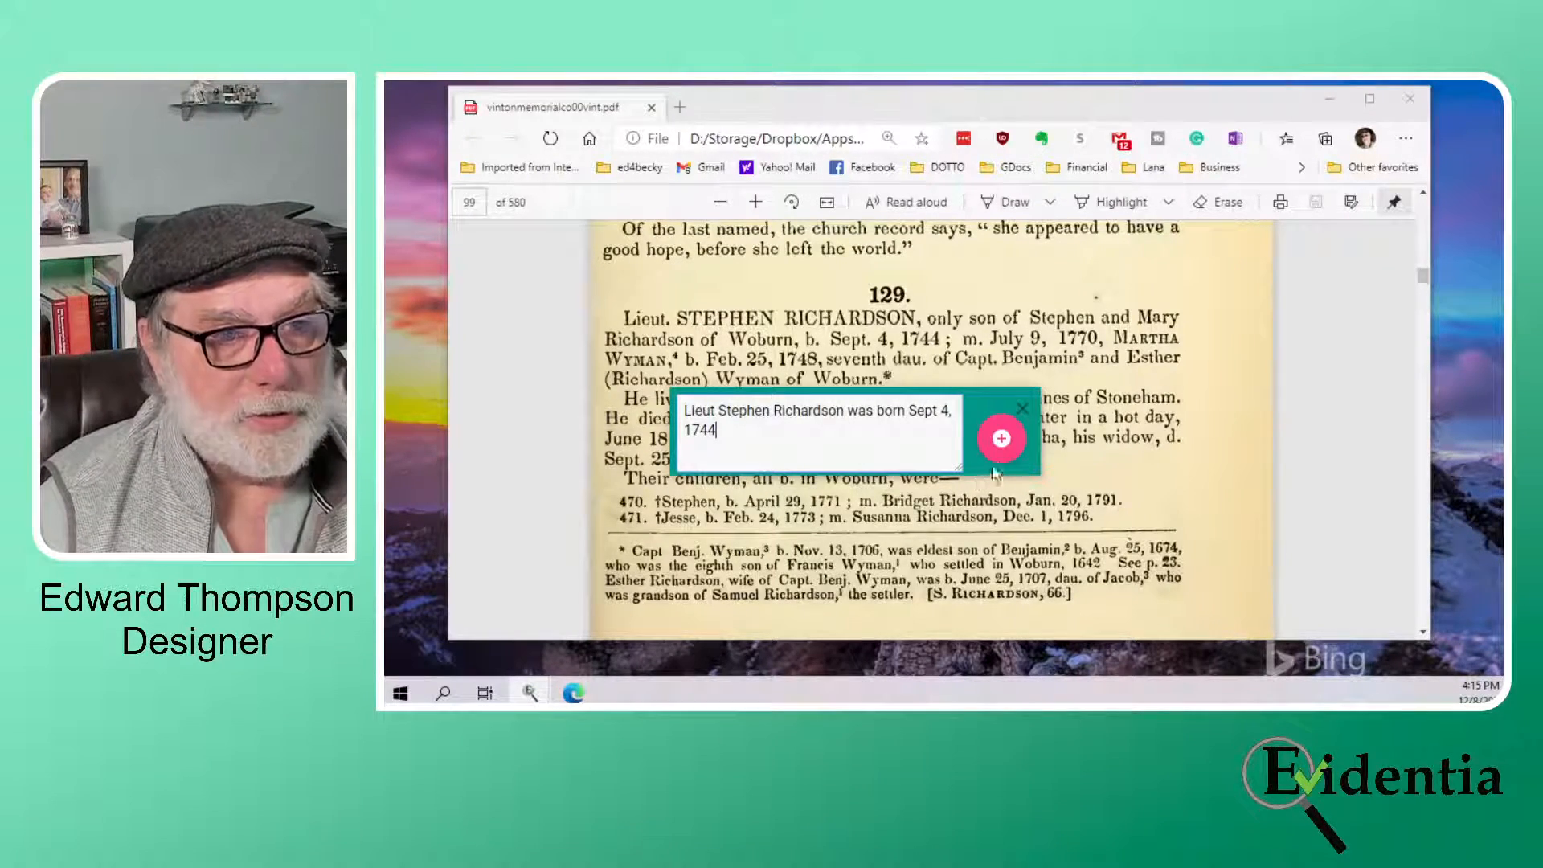
left_click(1001, 438)
Write and add a claim that the lieutenant, using the copied name, married his wife on July 9 1770
key("ctrl+v")
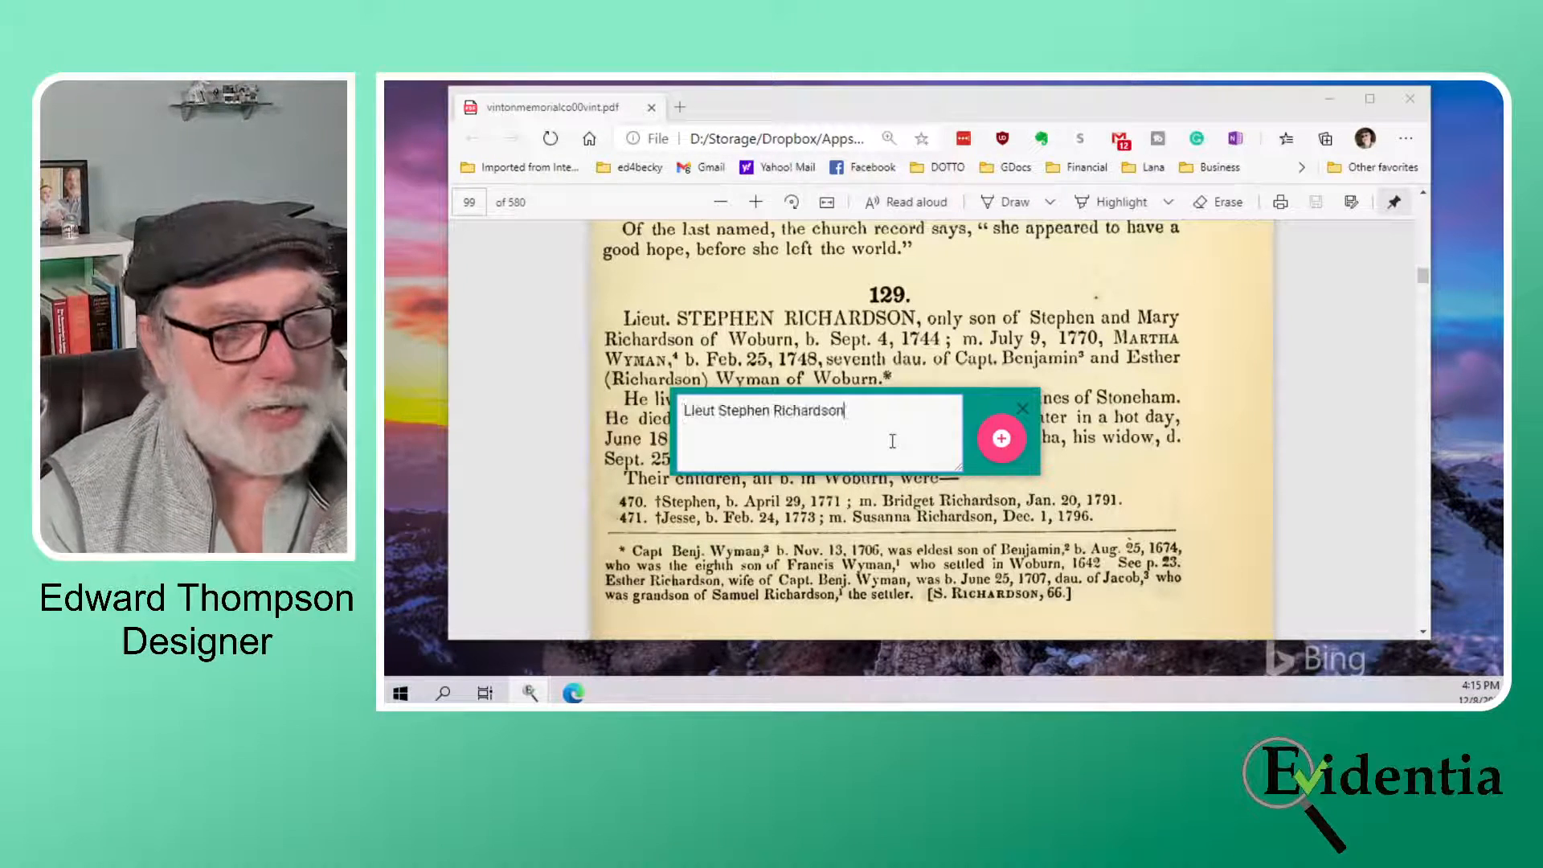
type("married")
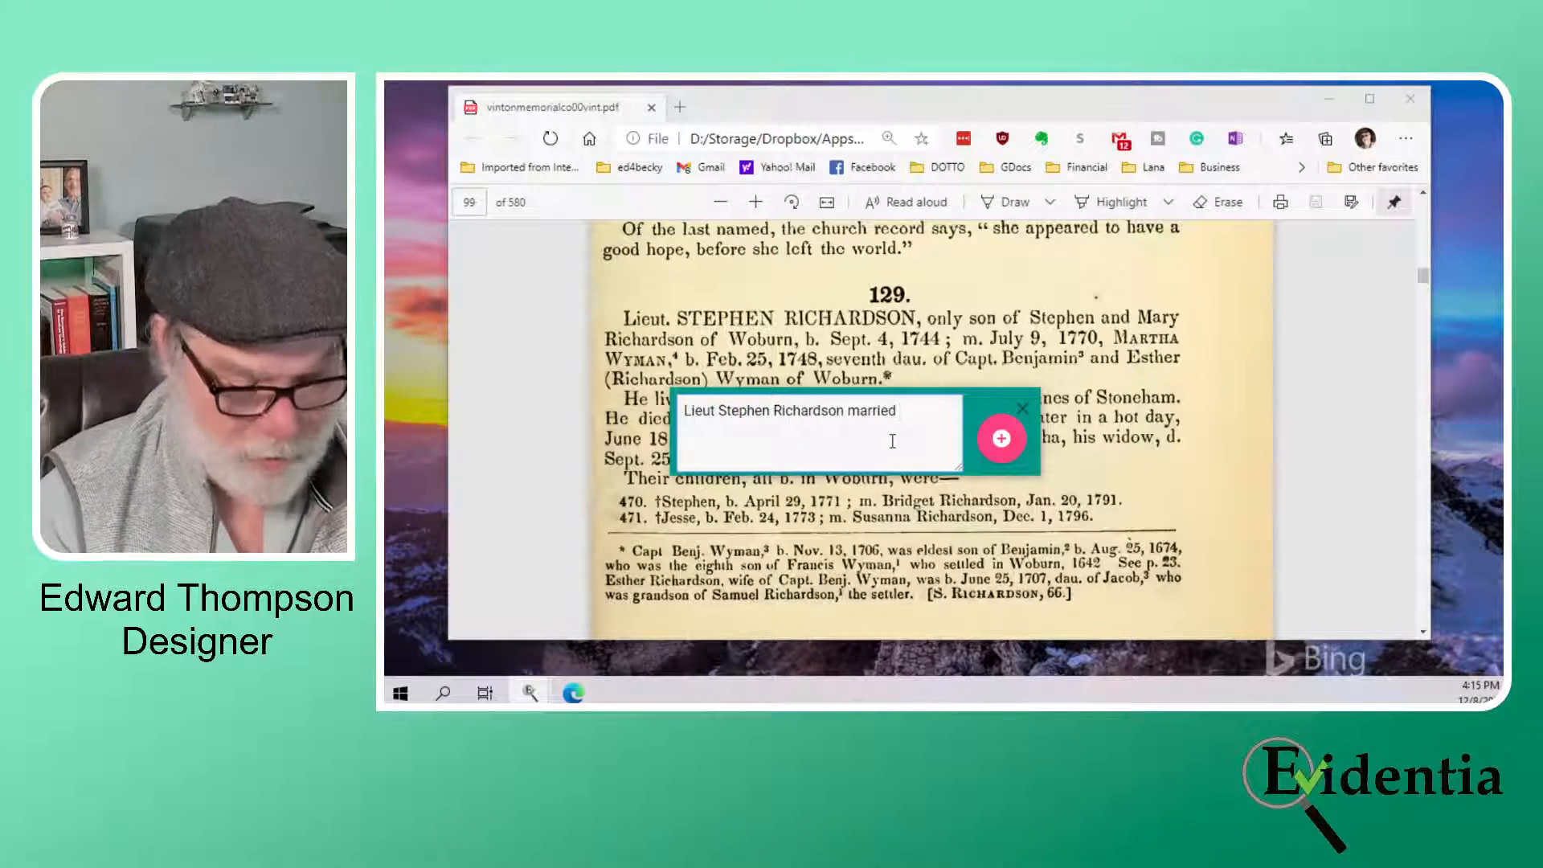
type(" Martjha Wyman")
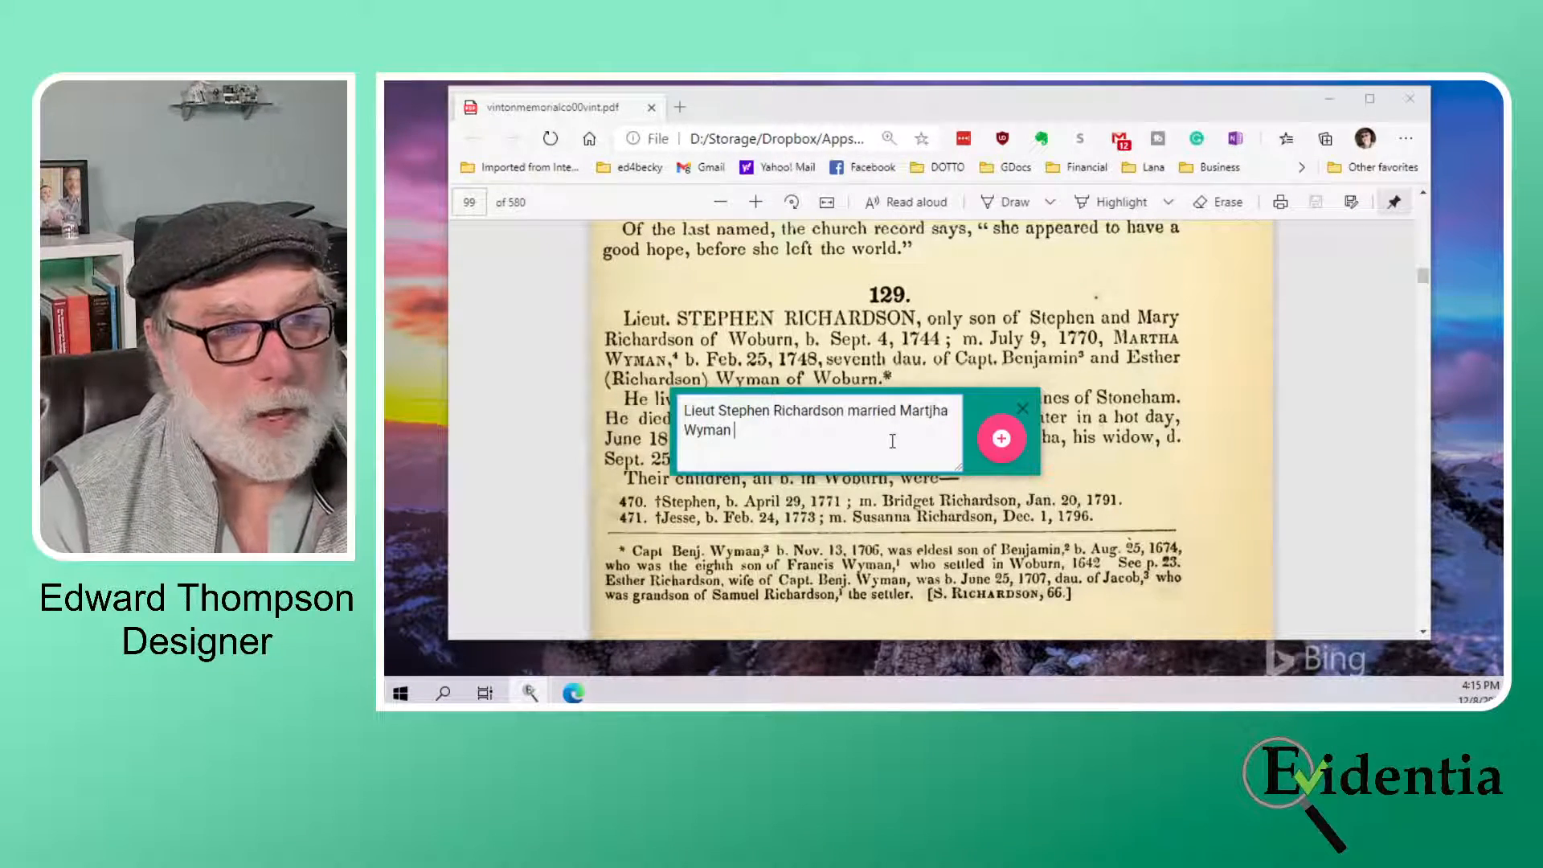
type(" on Jul")
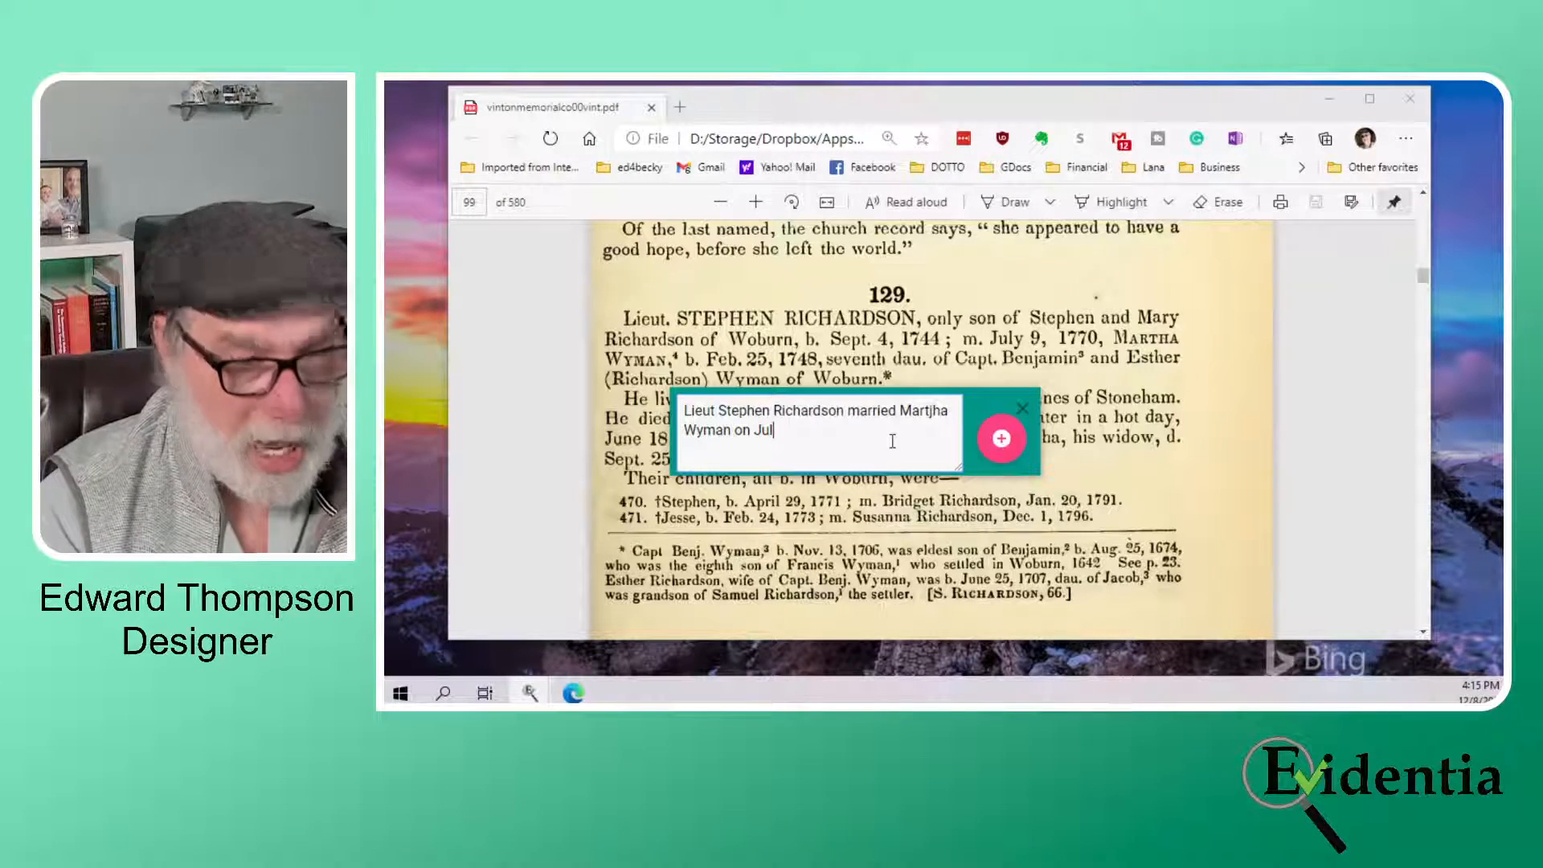
type("y 9 1770")
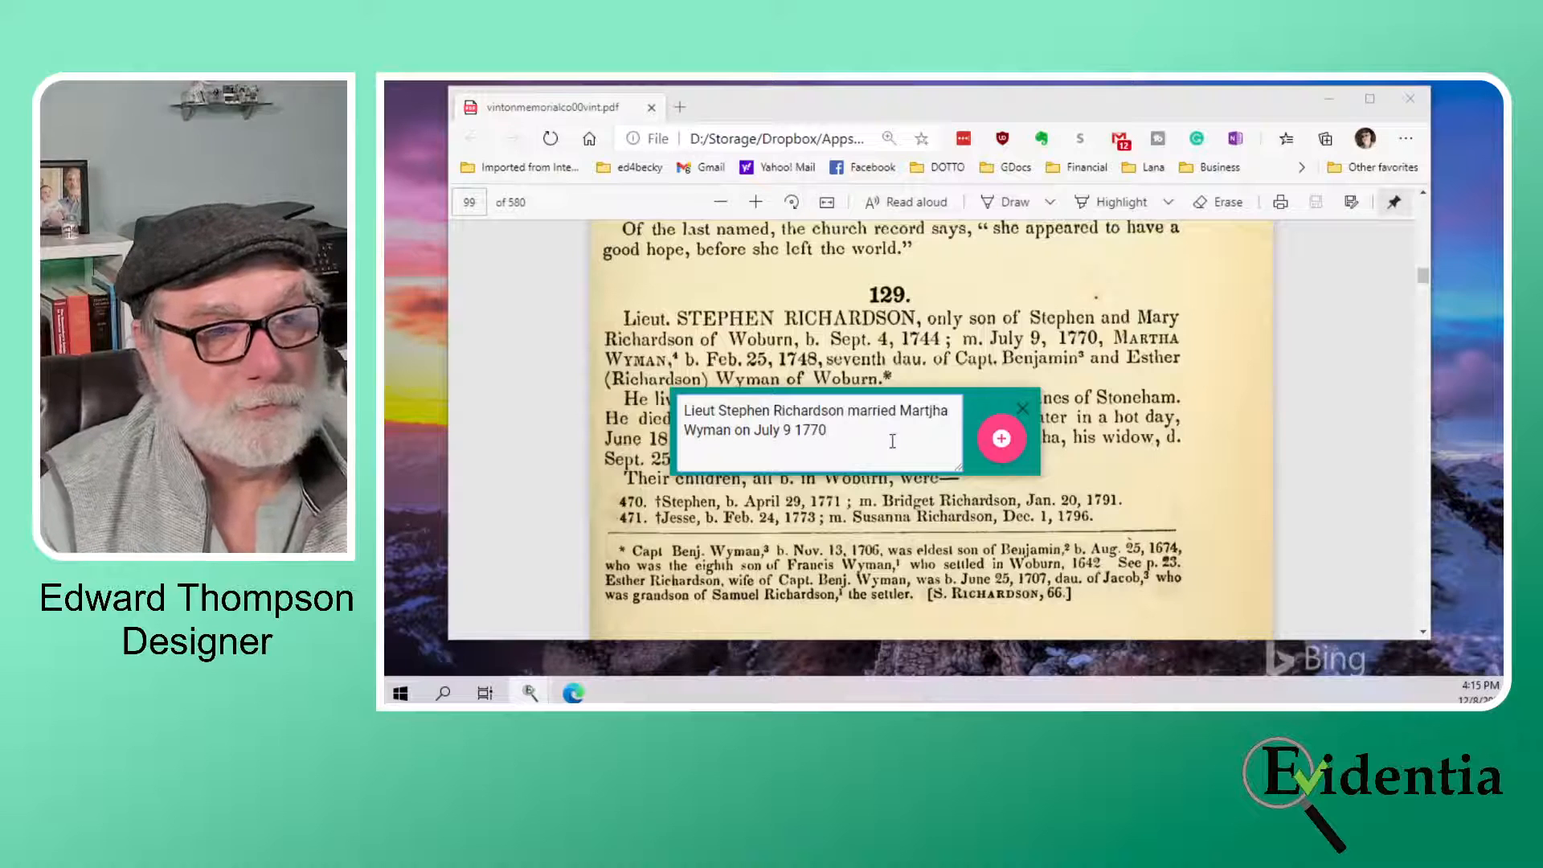
key("Return")
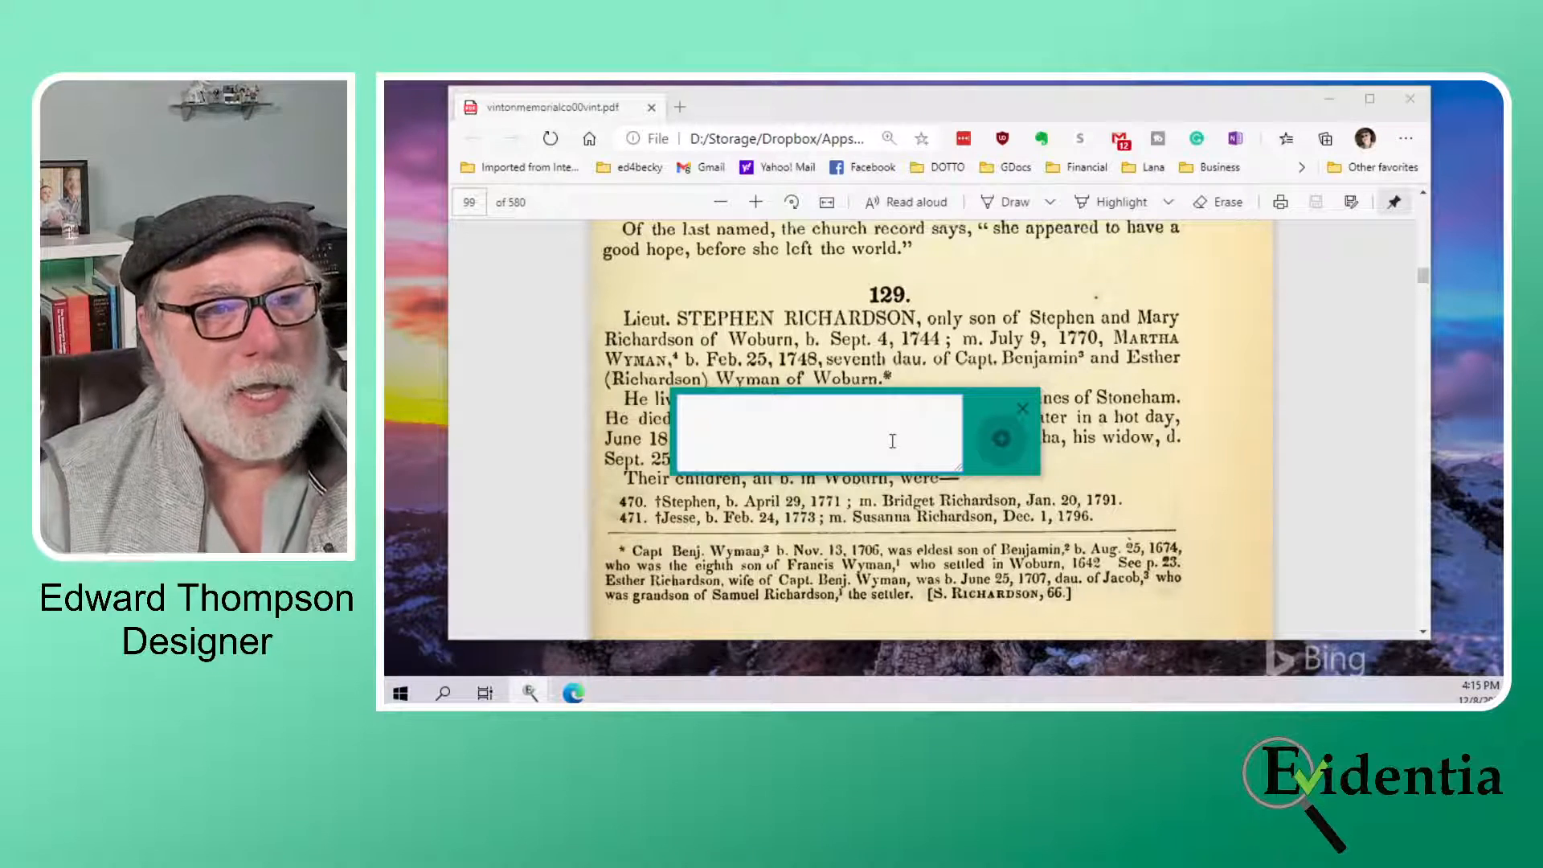
Start a new claim in the mini-editor with the wife's maiden name and her birth date from entry 129
type("MArth")
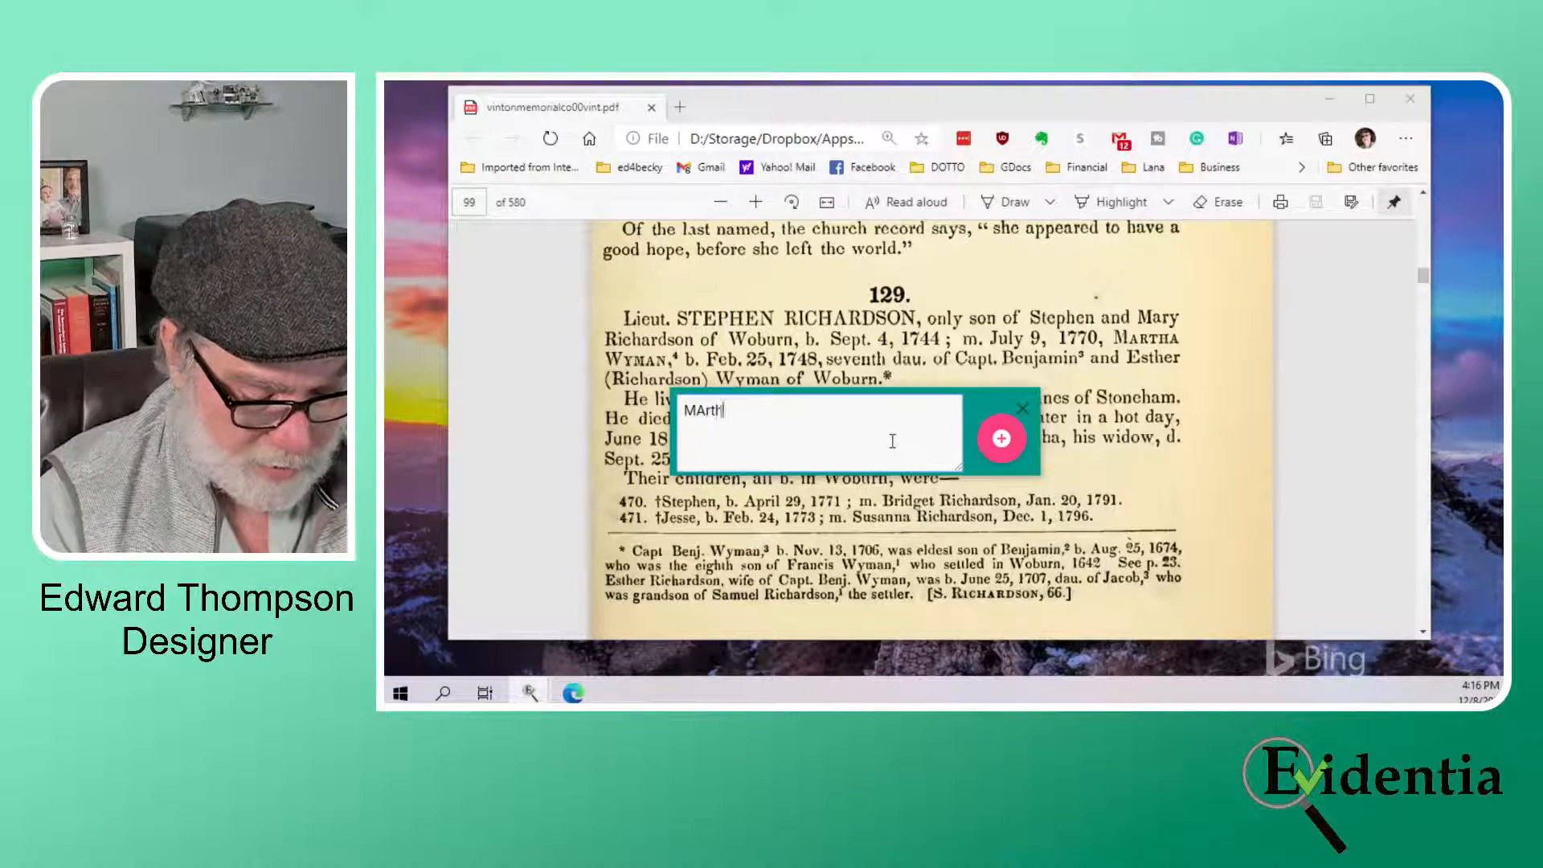
type("a Wyman ")
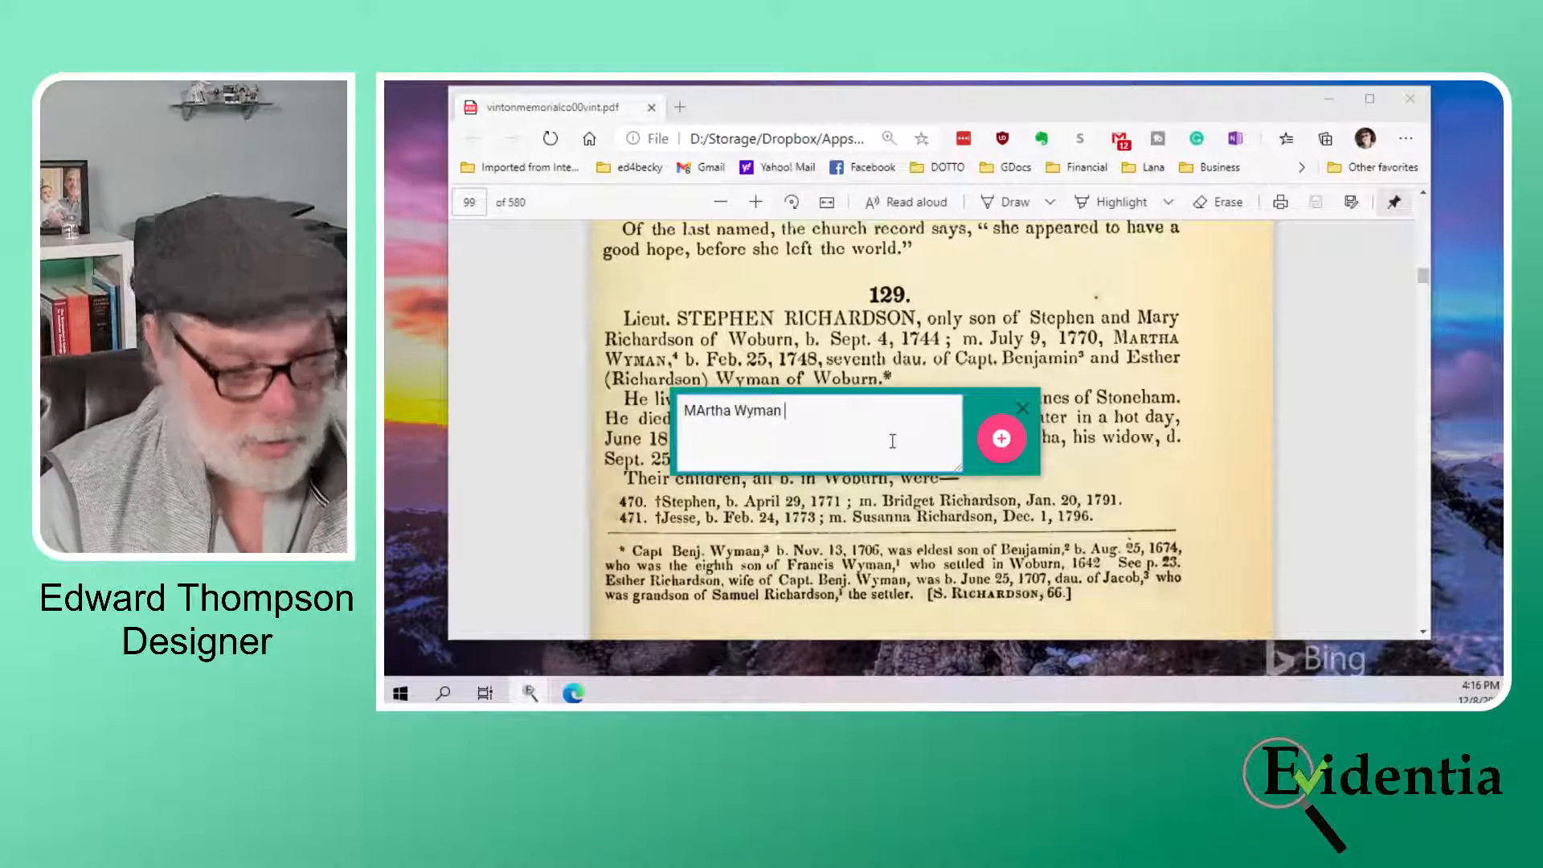
type("was born")
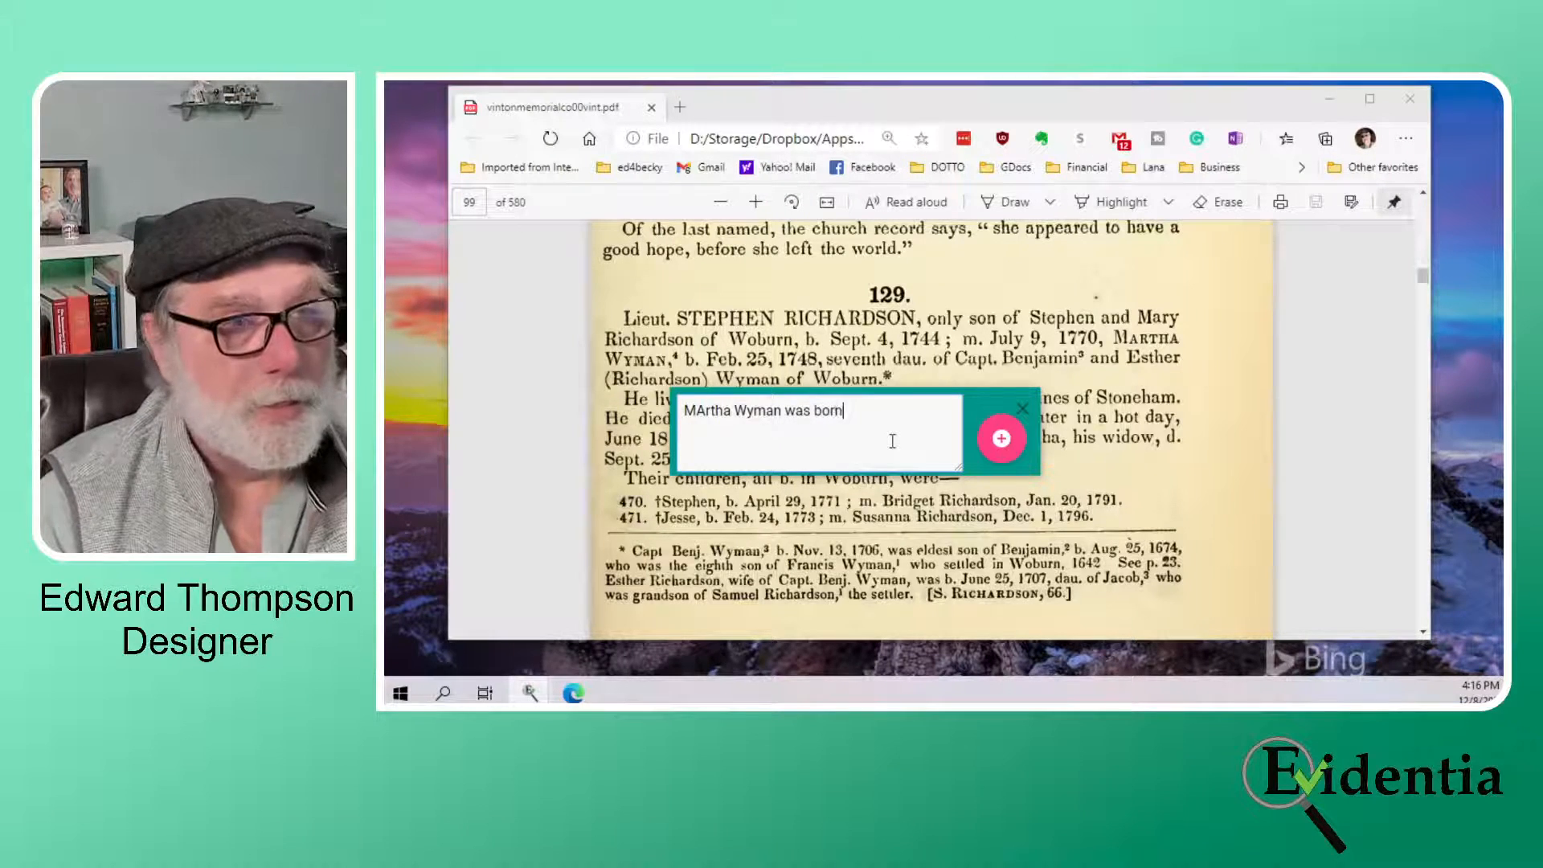
type(" Fe")
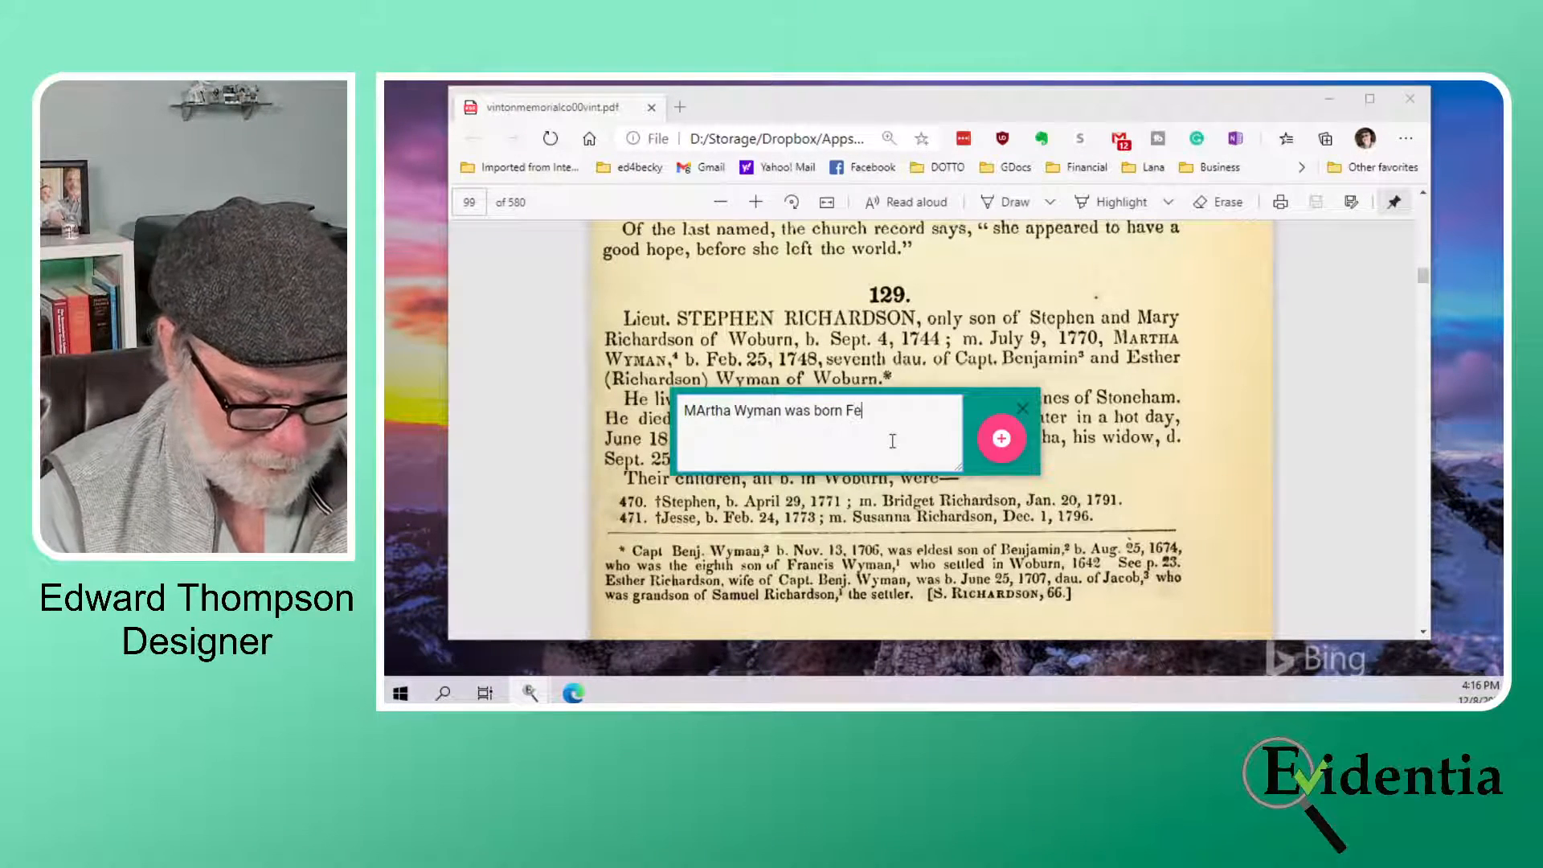
type("b 25 1748")
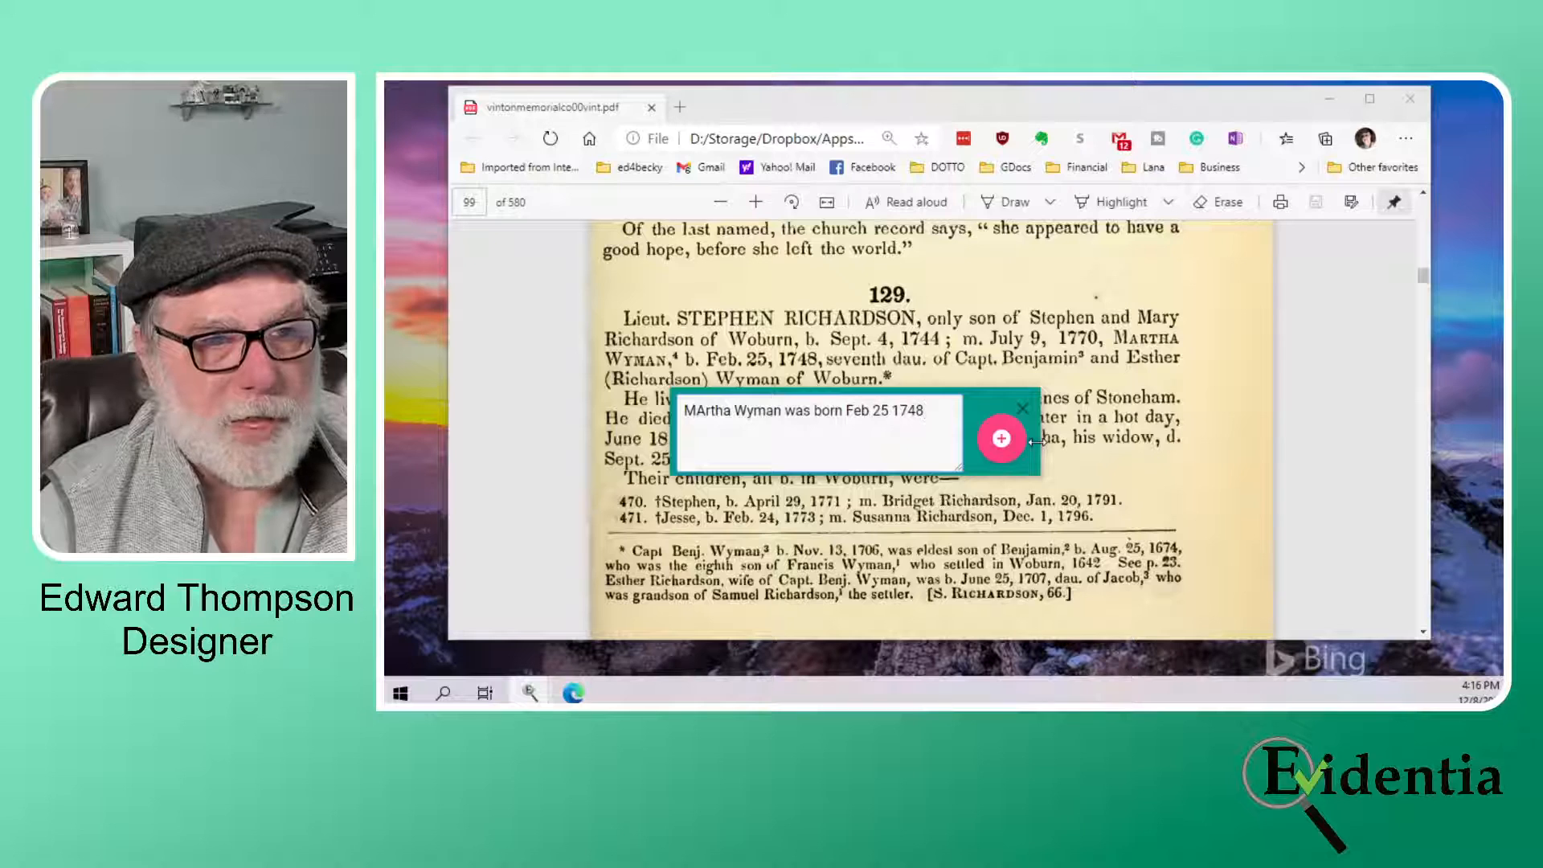
Widen and reposition the mini-editor below the opening lines of entry 129, and correct the capitalisation of the wife's first name
left_click_drag(1037, 441, 1254, 442)
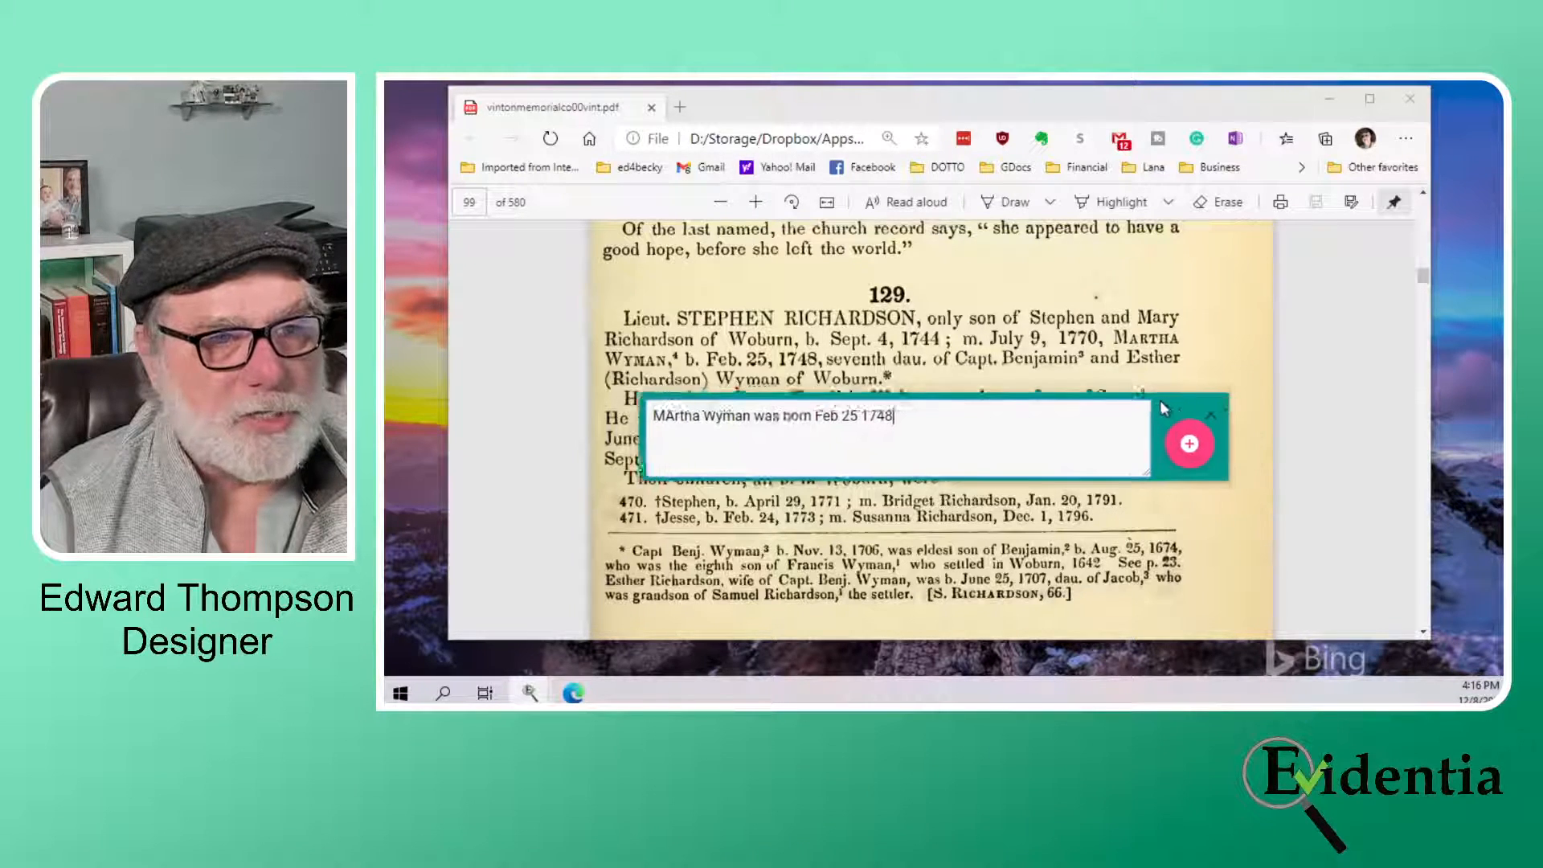
left_click_drag(1163, 408, 1130, 391)
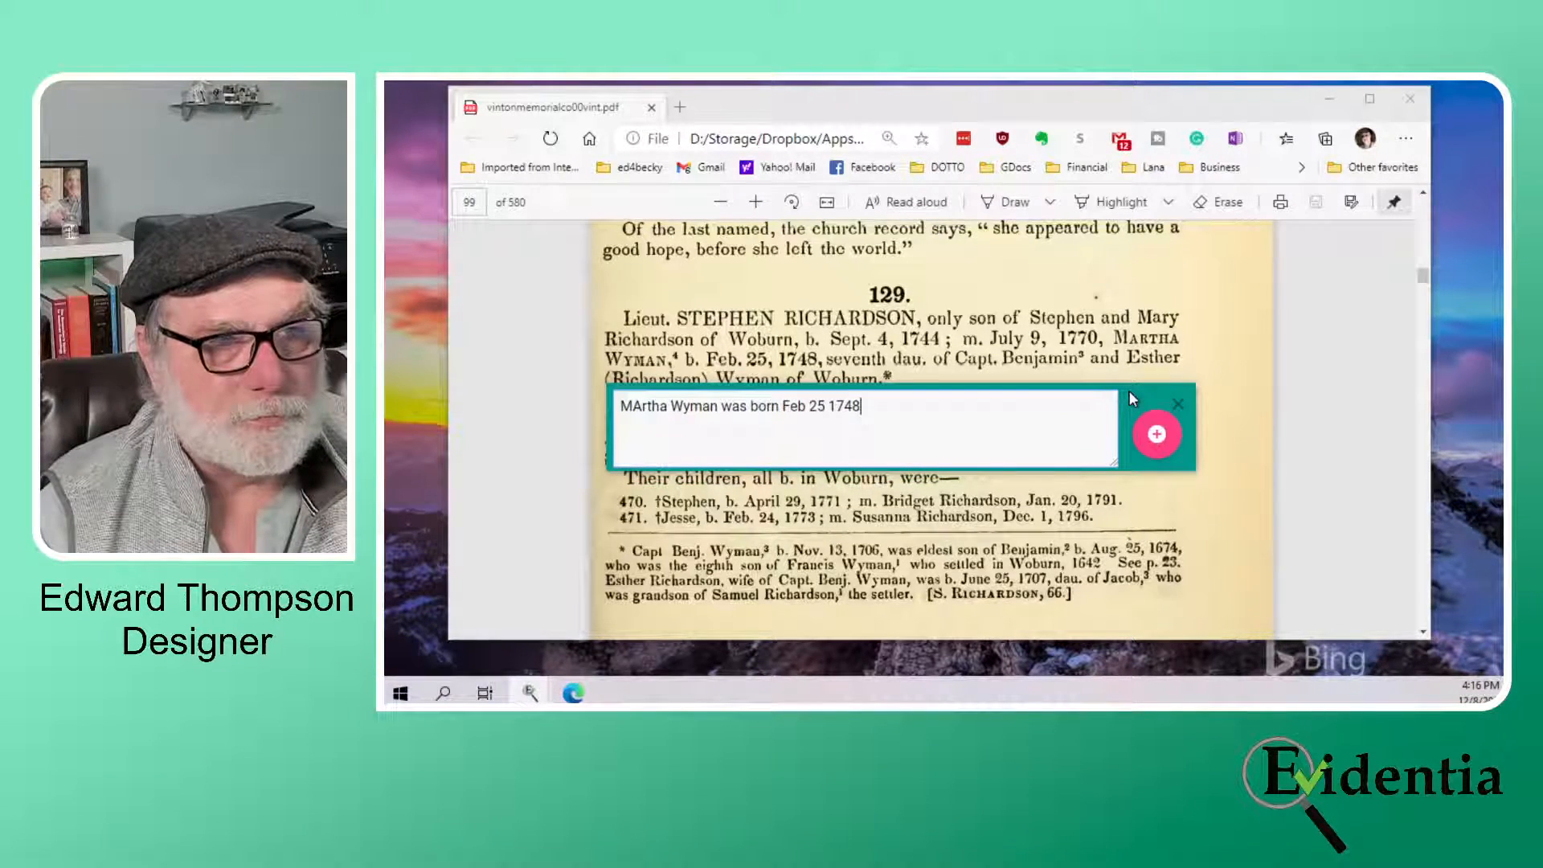
left_click(643, 409)
key("BackSpace")
type("a")
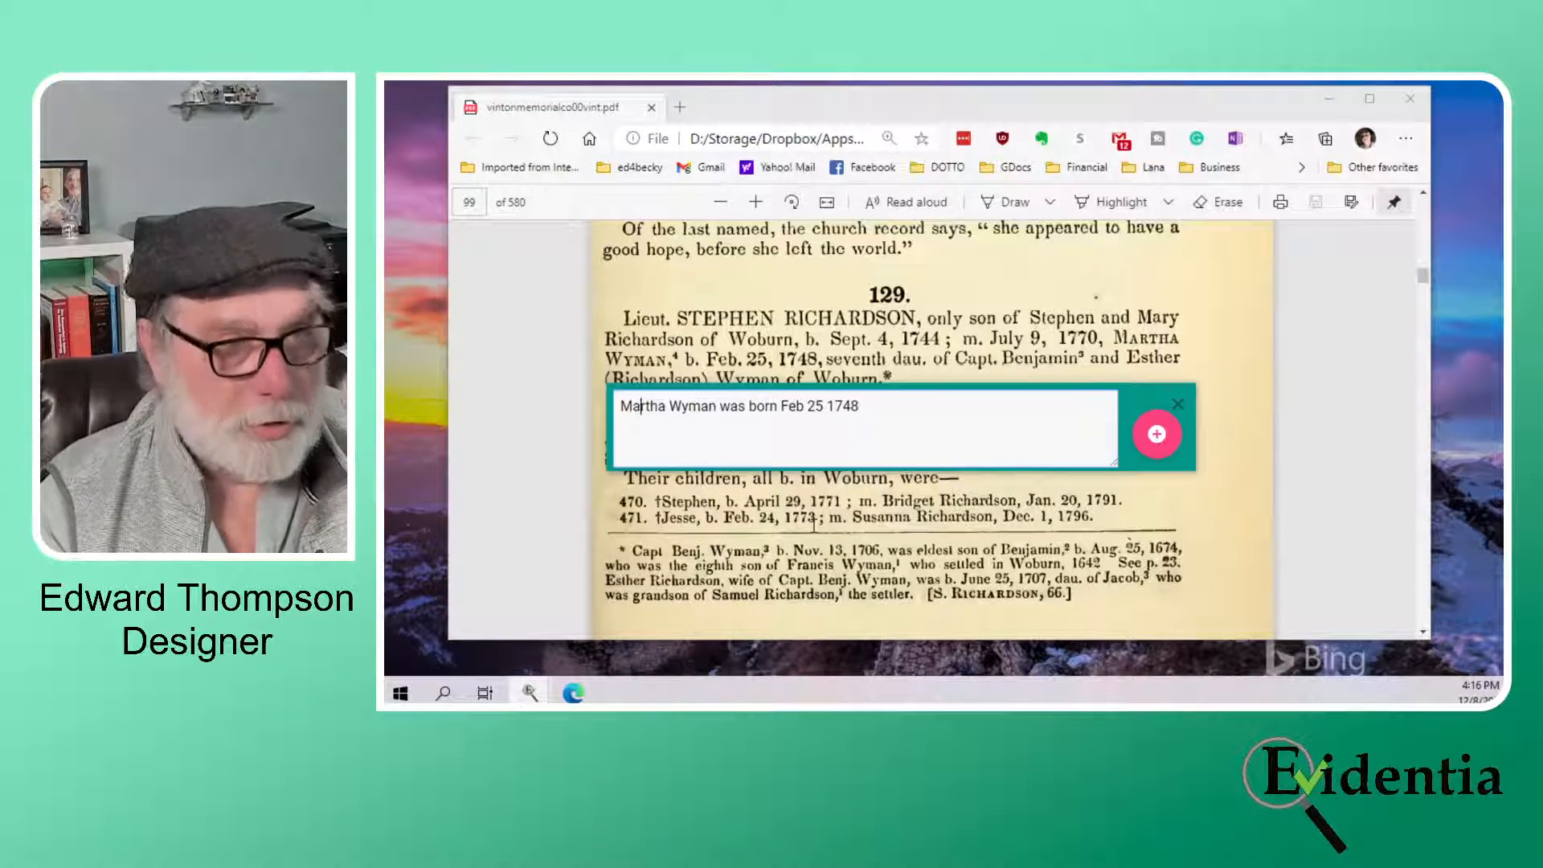
Complete the wife's birth claim with the names of her parents, the captain and his wife, and add it
left_click(915, 413)
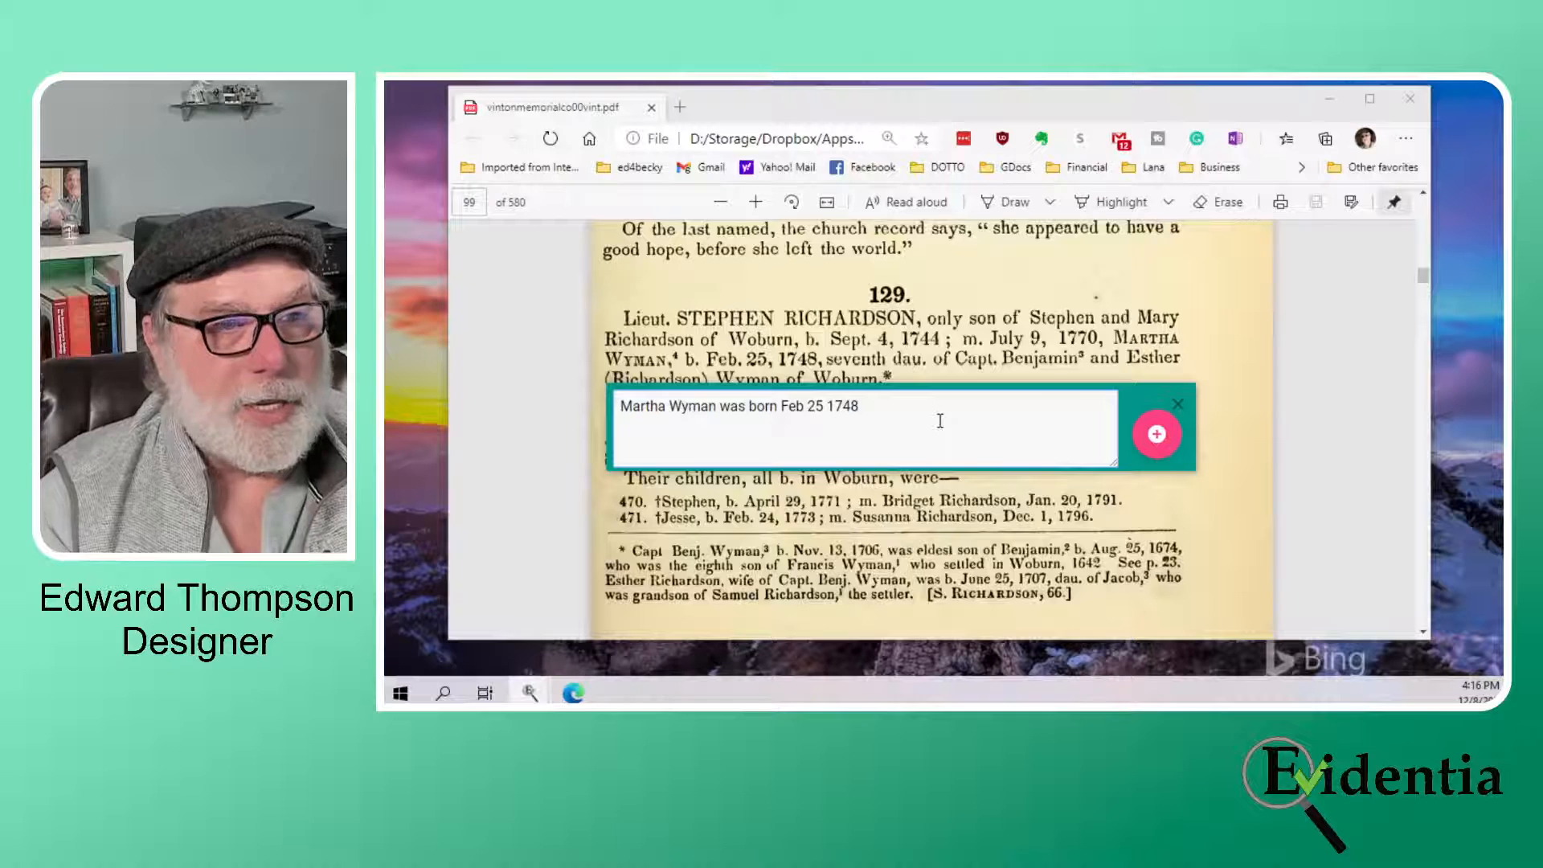
type("t")
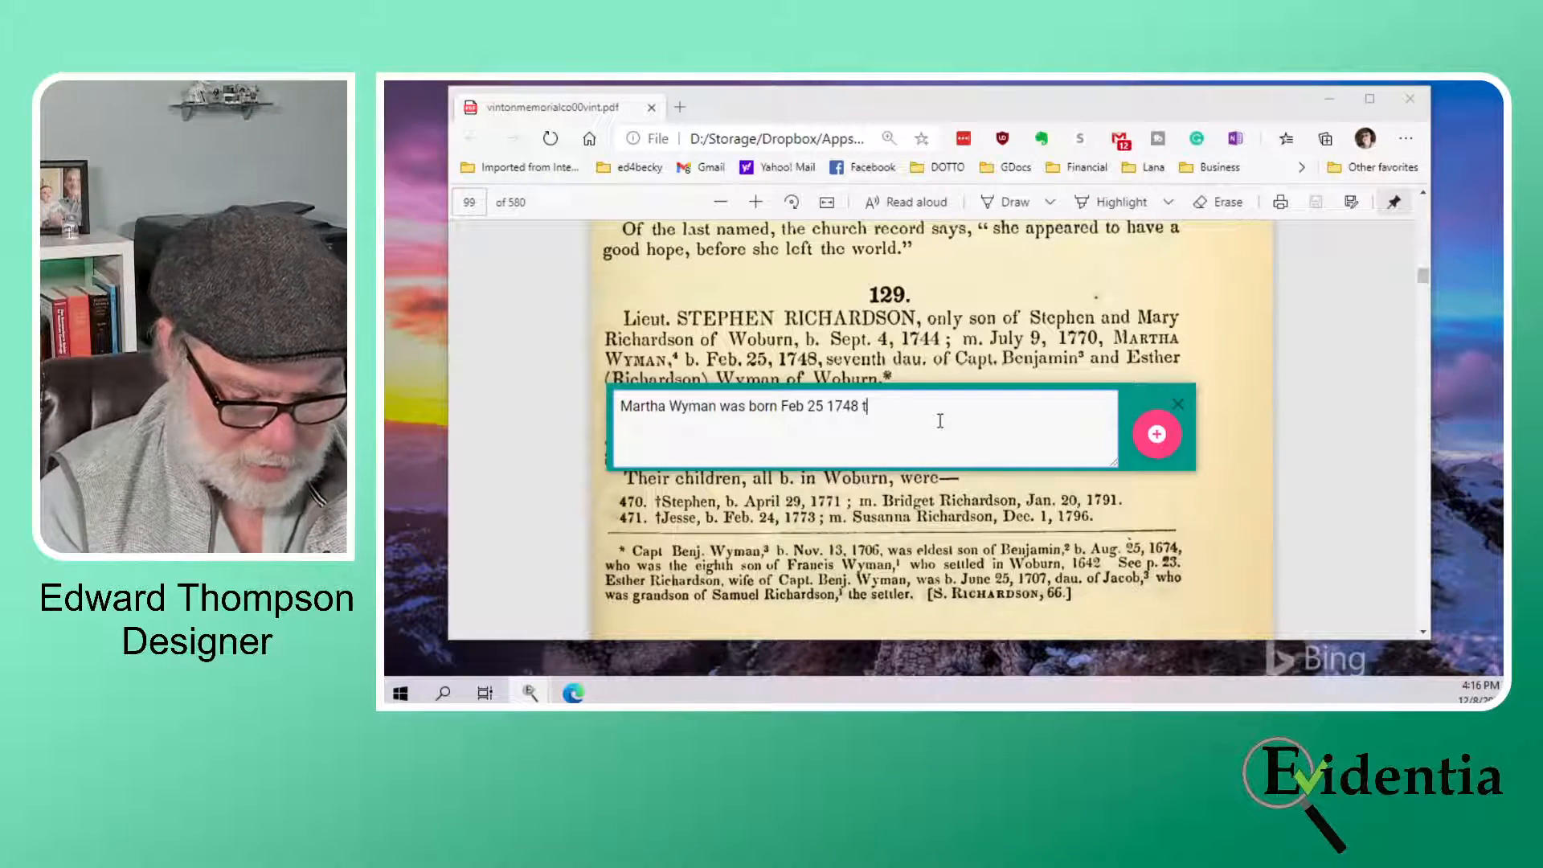
type("o Capt ")
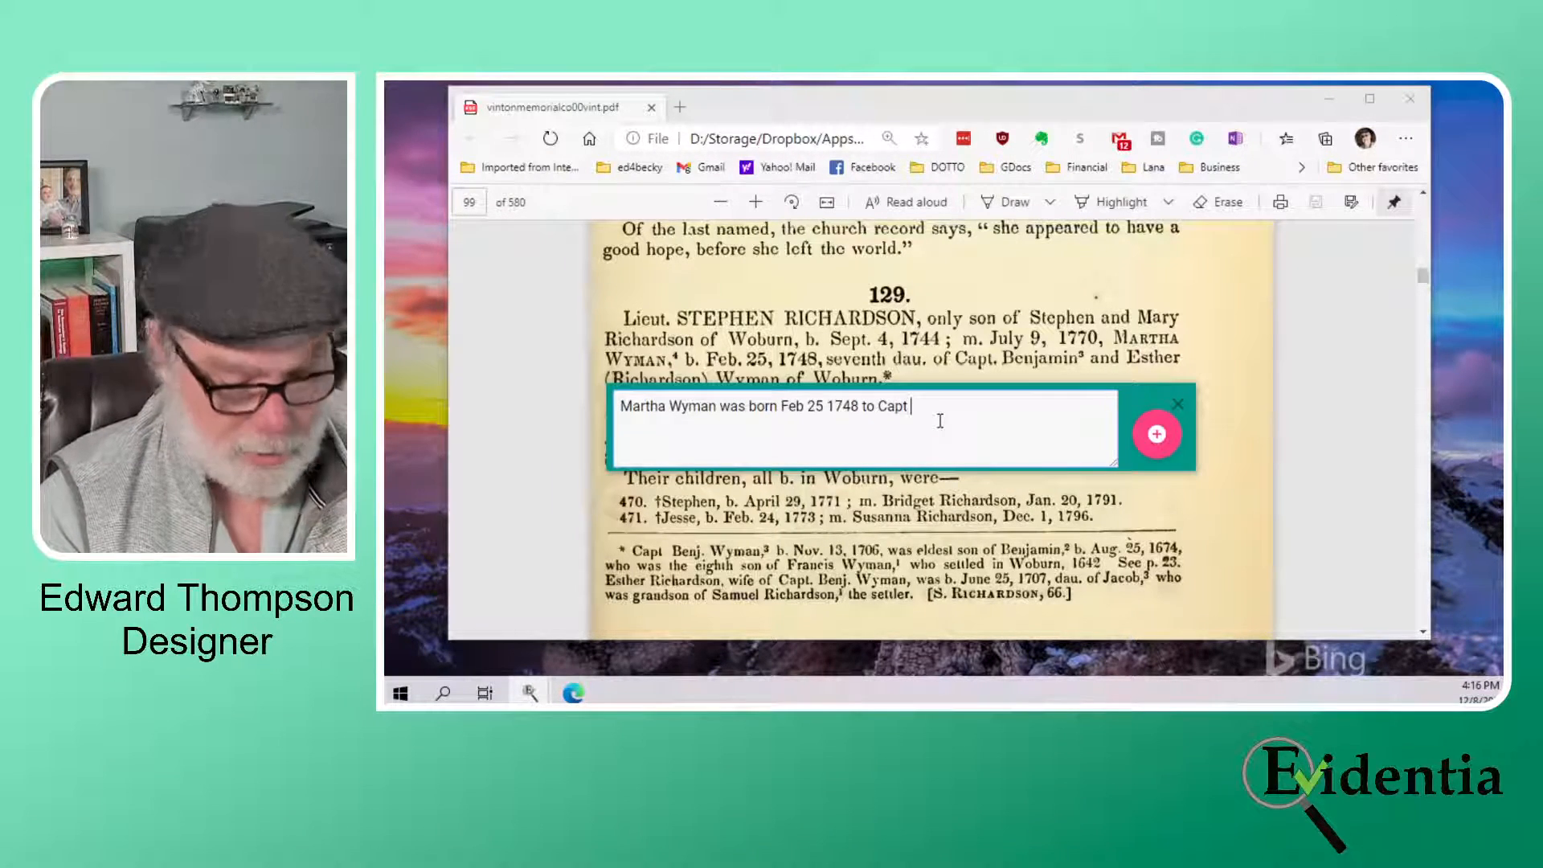
type("Benjamin")
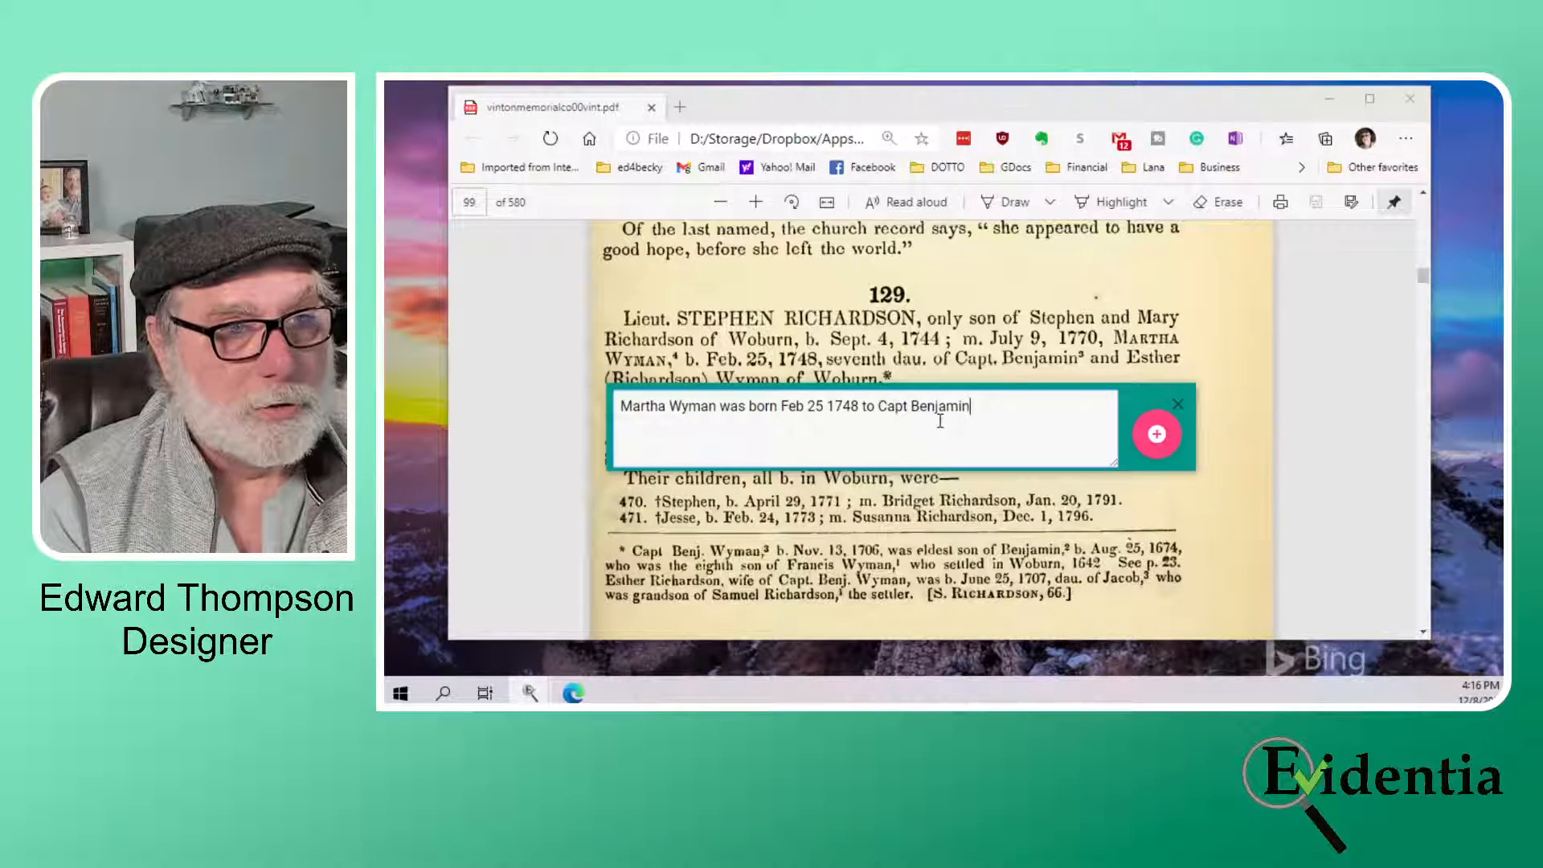
type(" Wyman ")
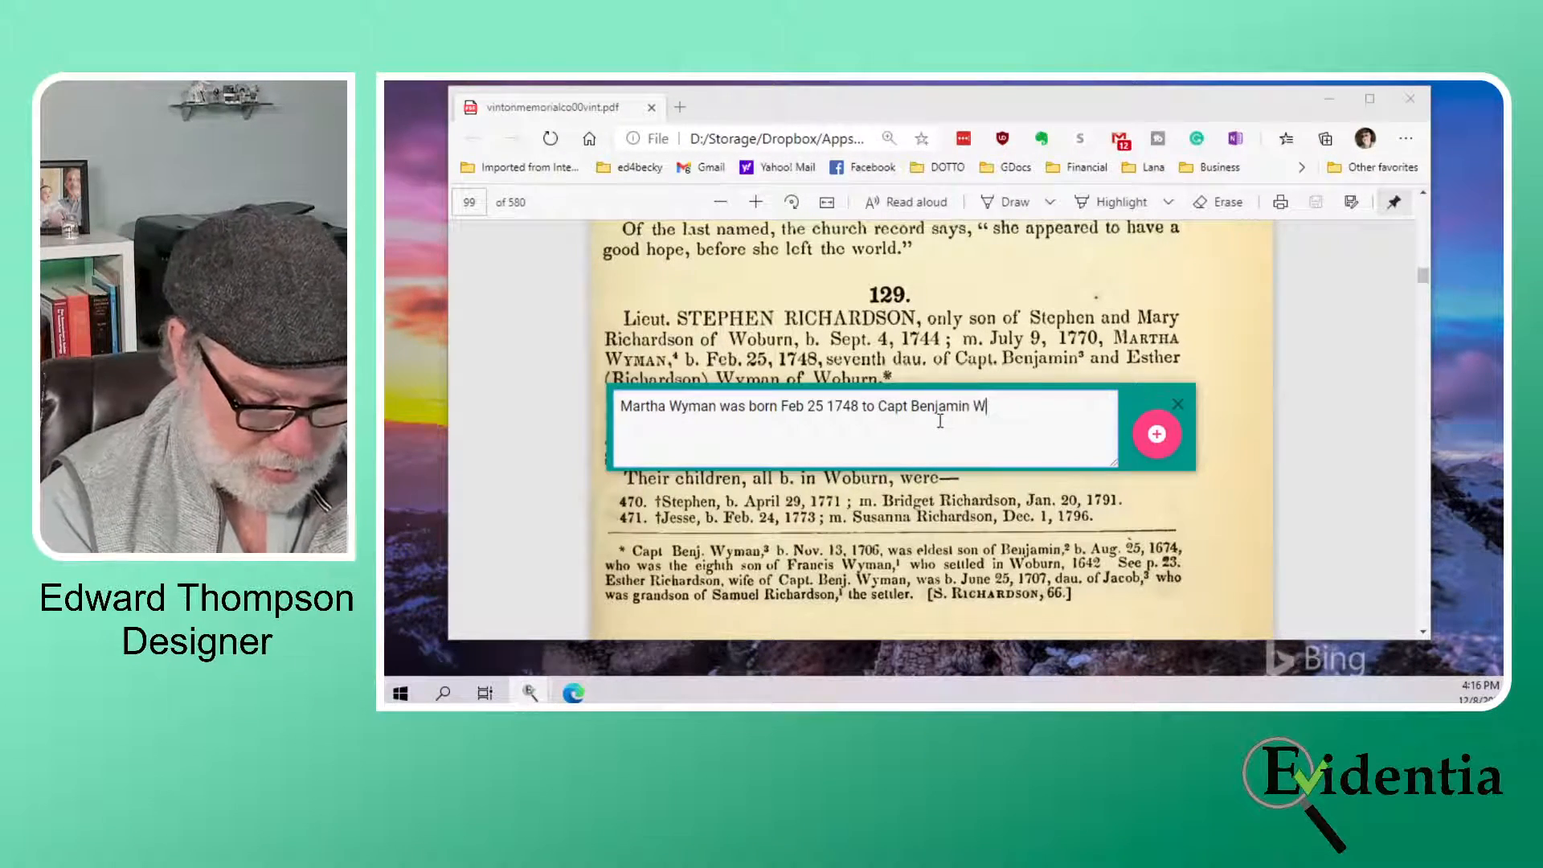
type("and ")
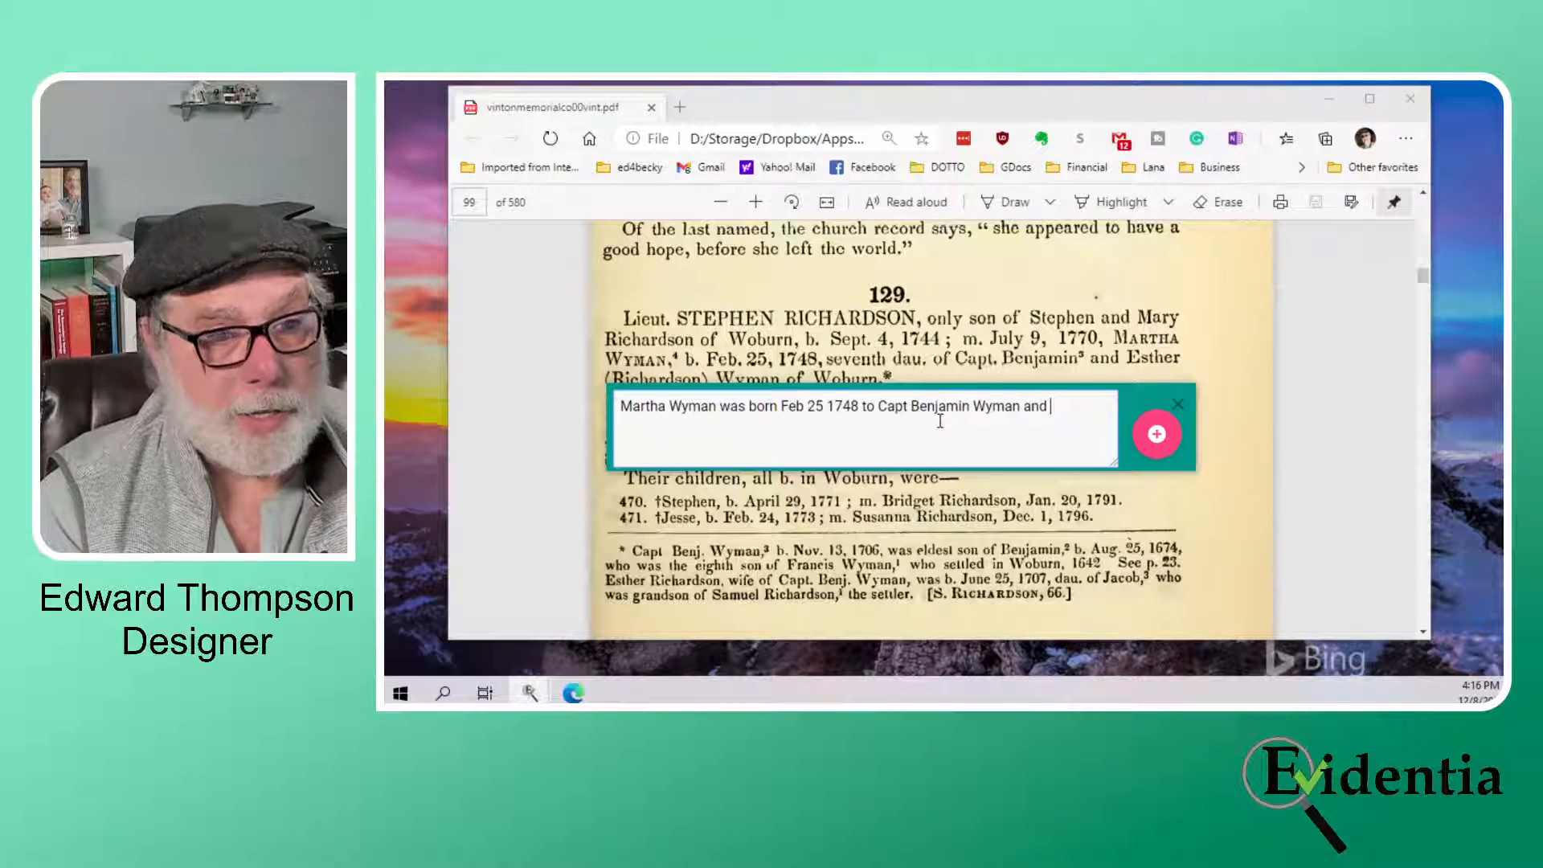
type("Esther")
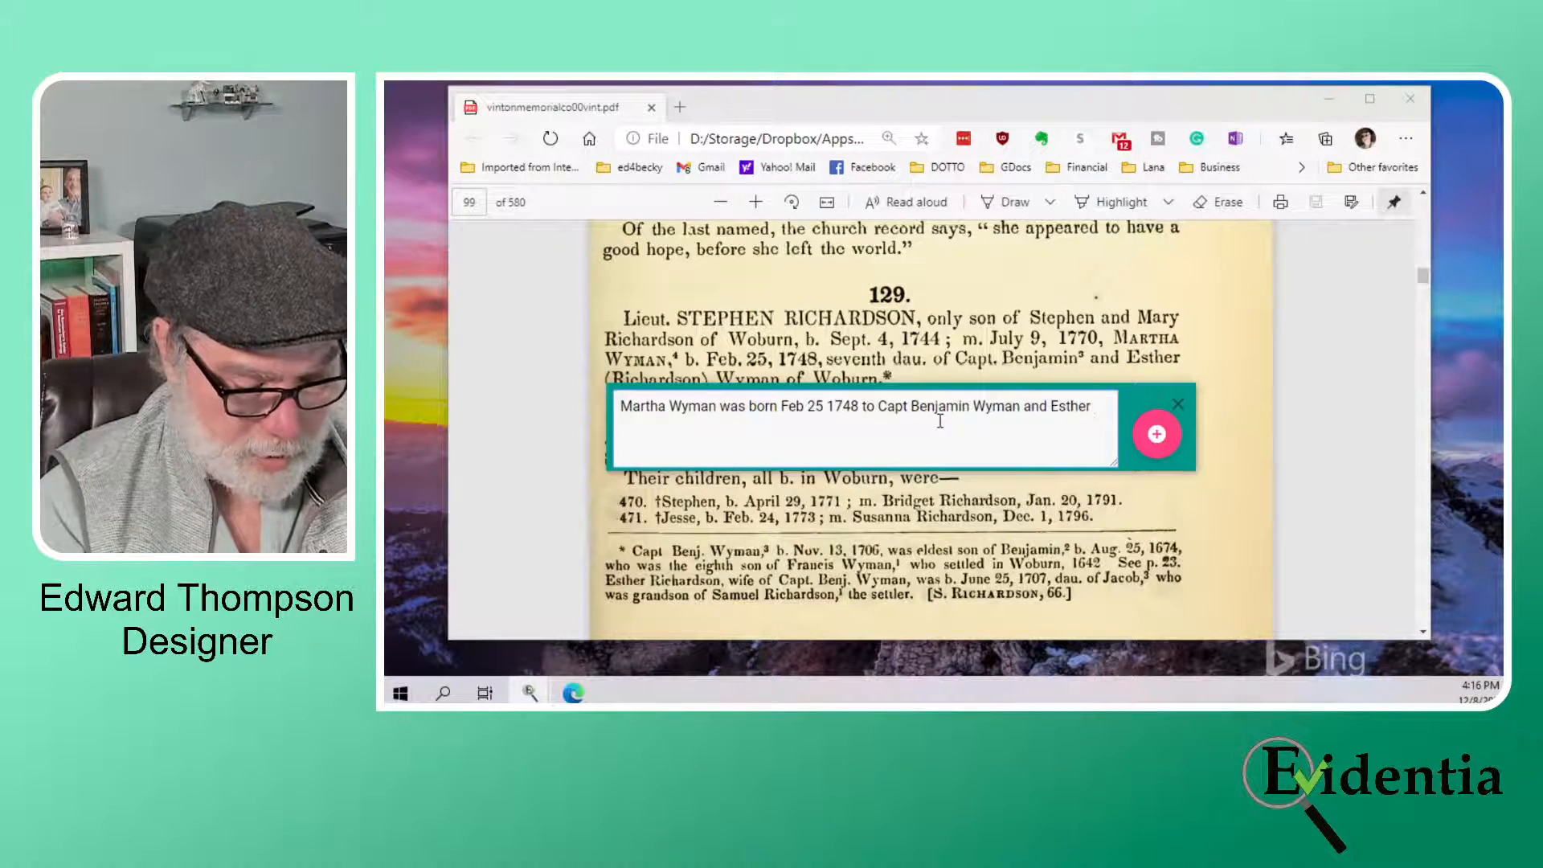
type(" Richardson Wy")
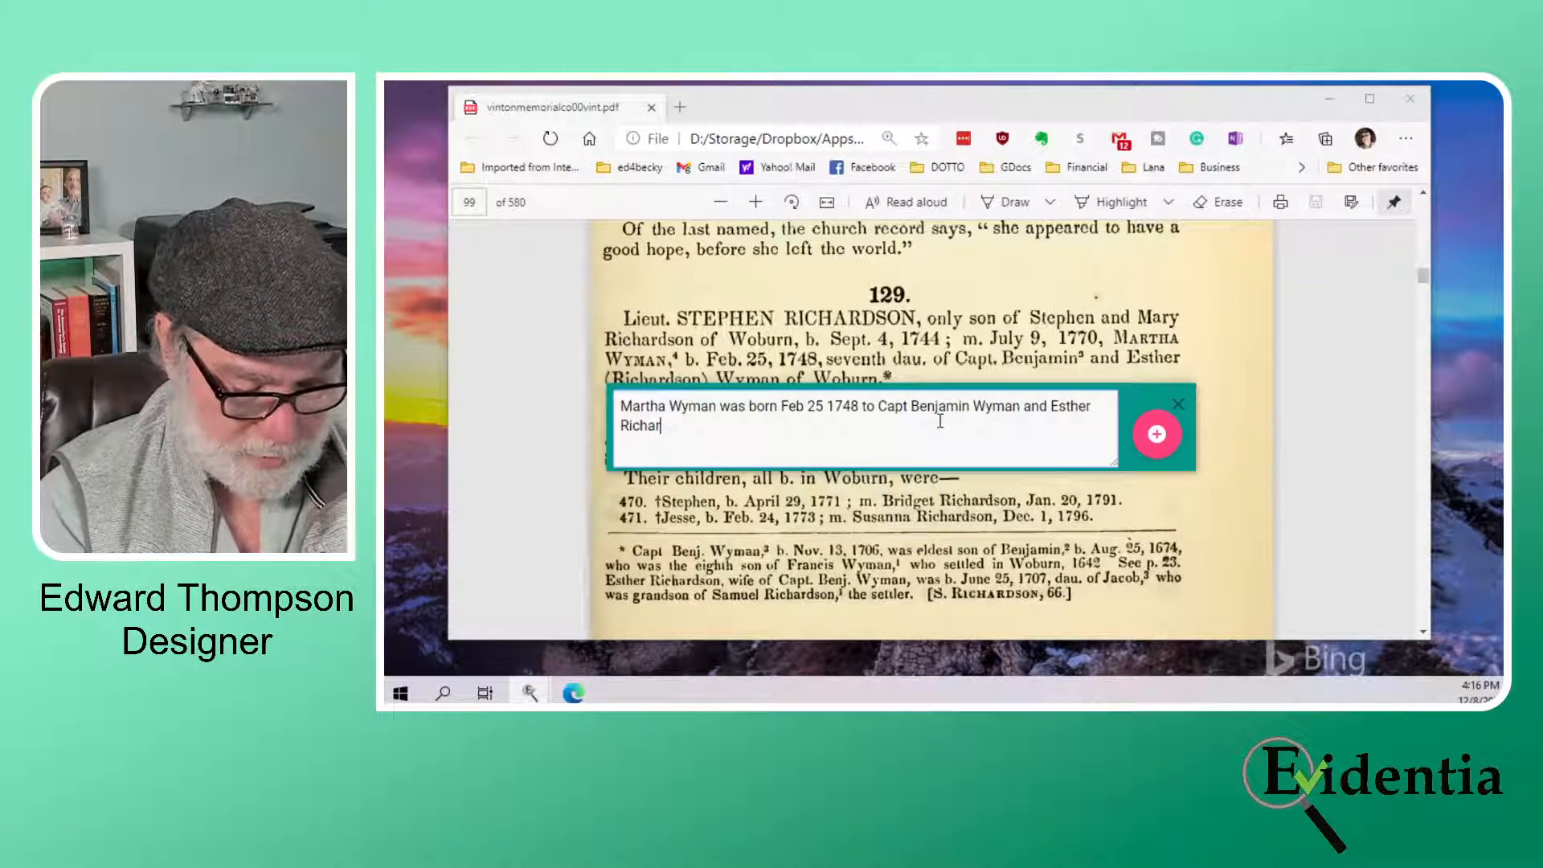
type("man)")
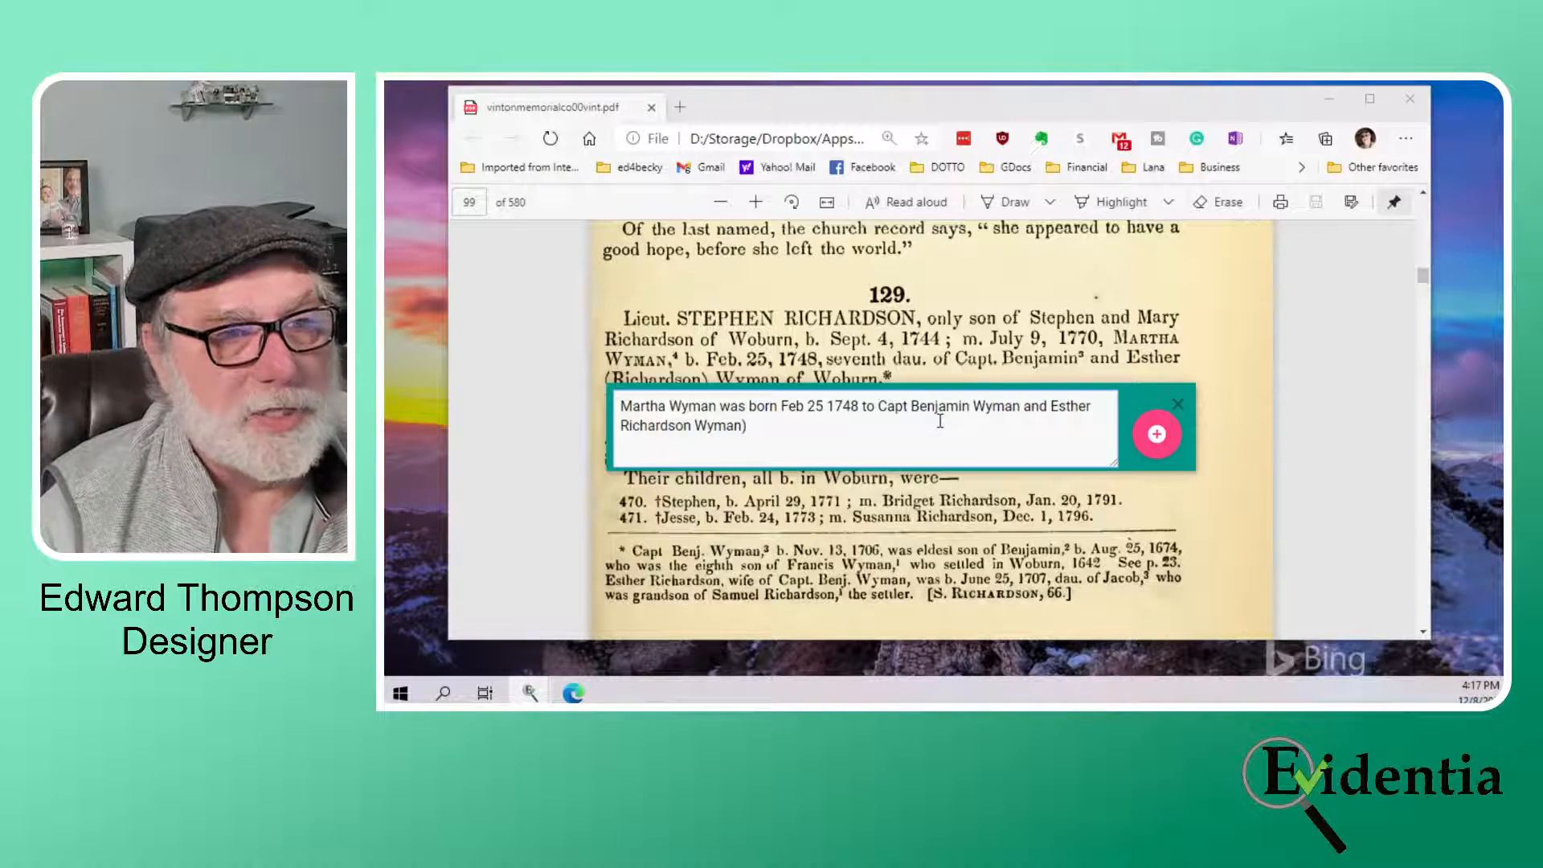
key("BackSpace")
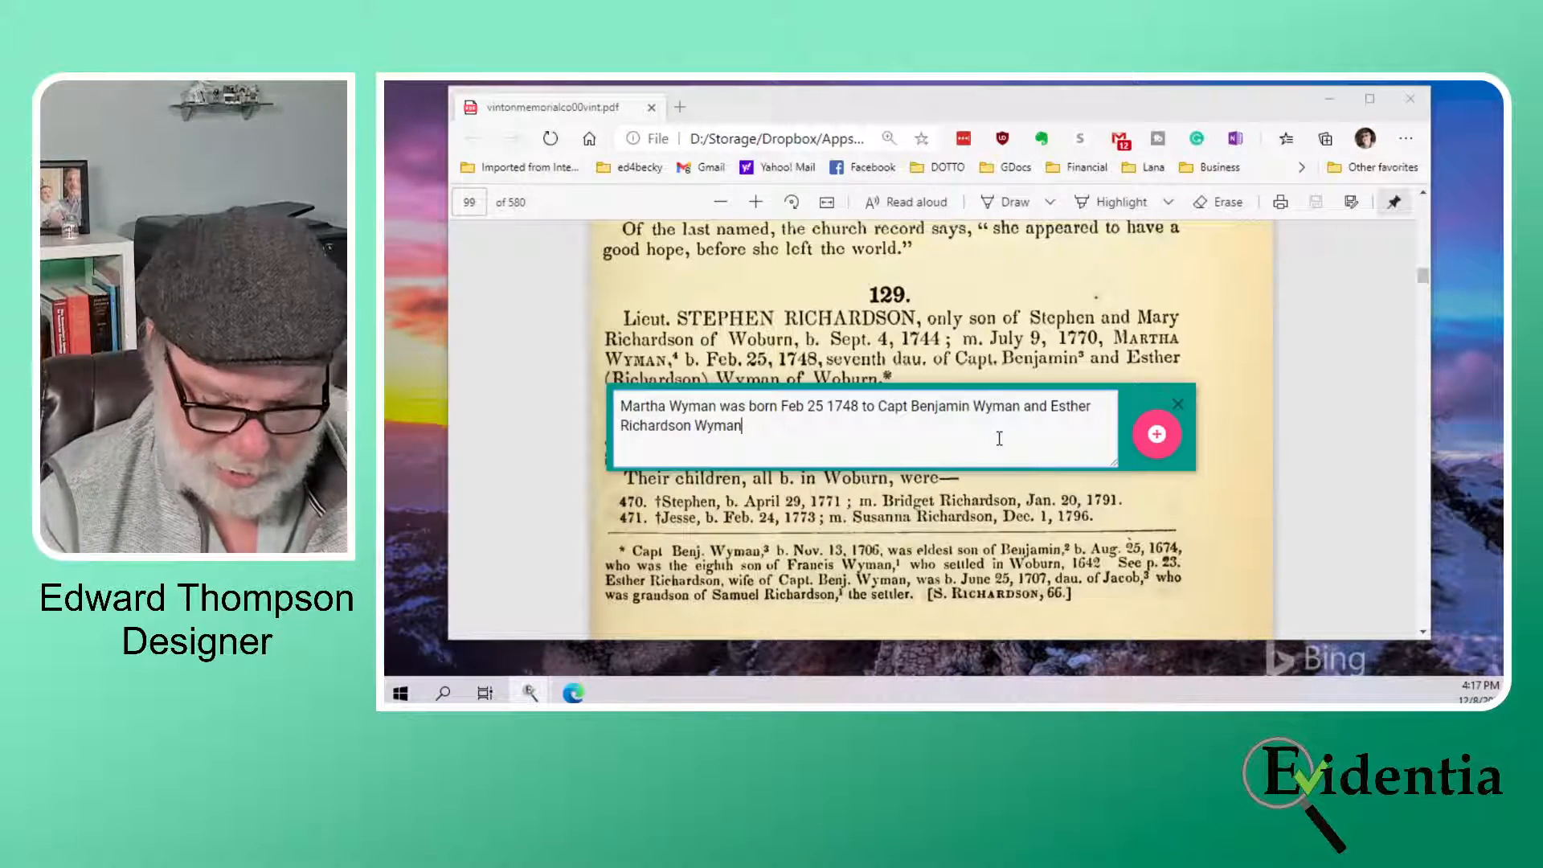
key("Return")
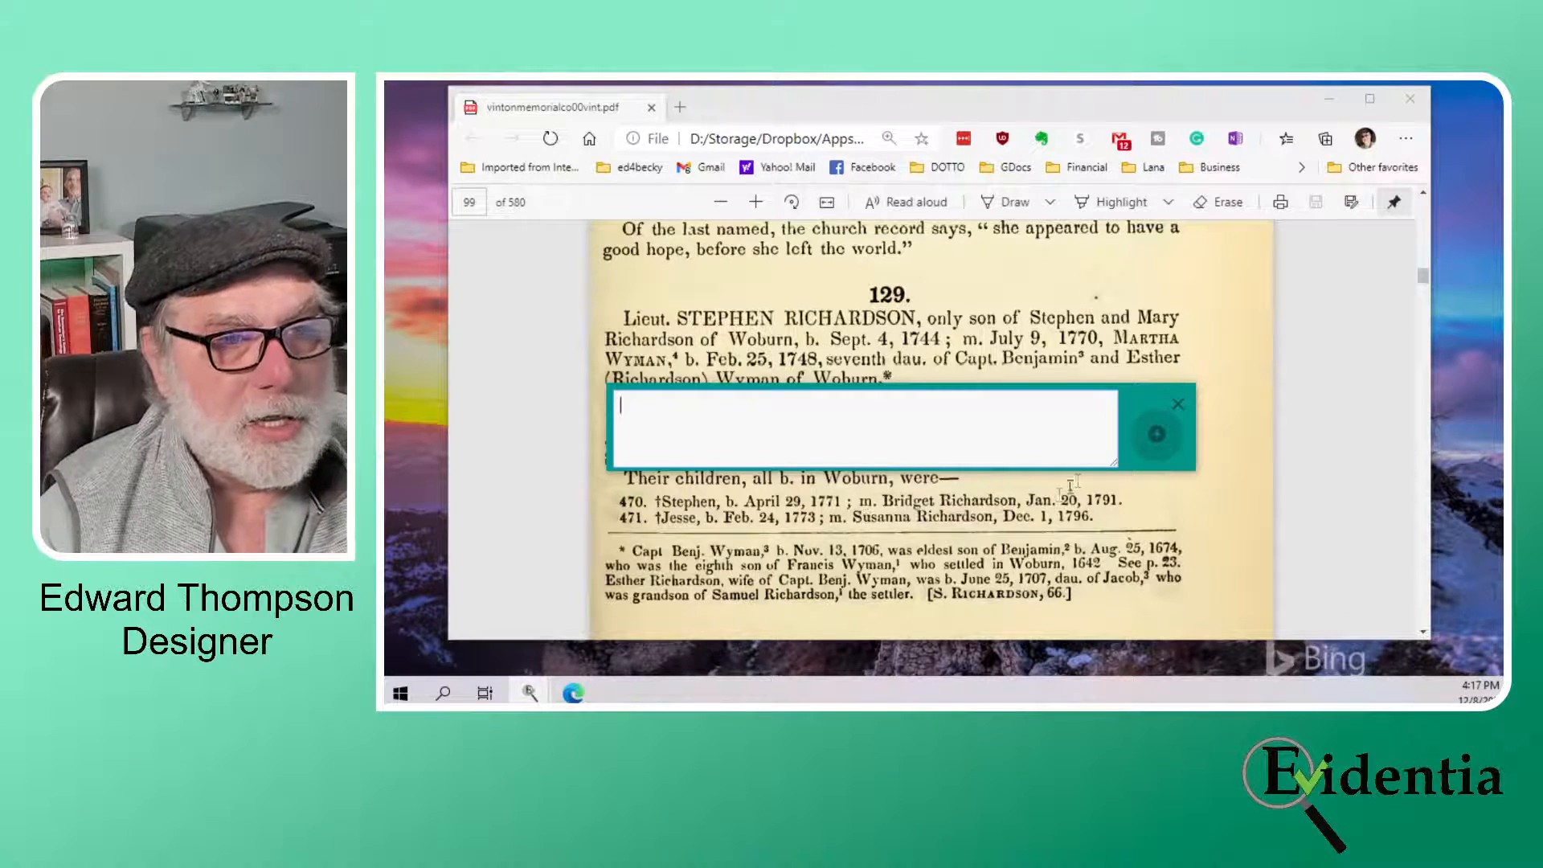
Close the mini-editor and bring back the main Evidentia window with the claim rows of the p. 75-76 citation
left_click(1178, 397)
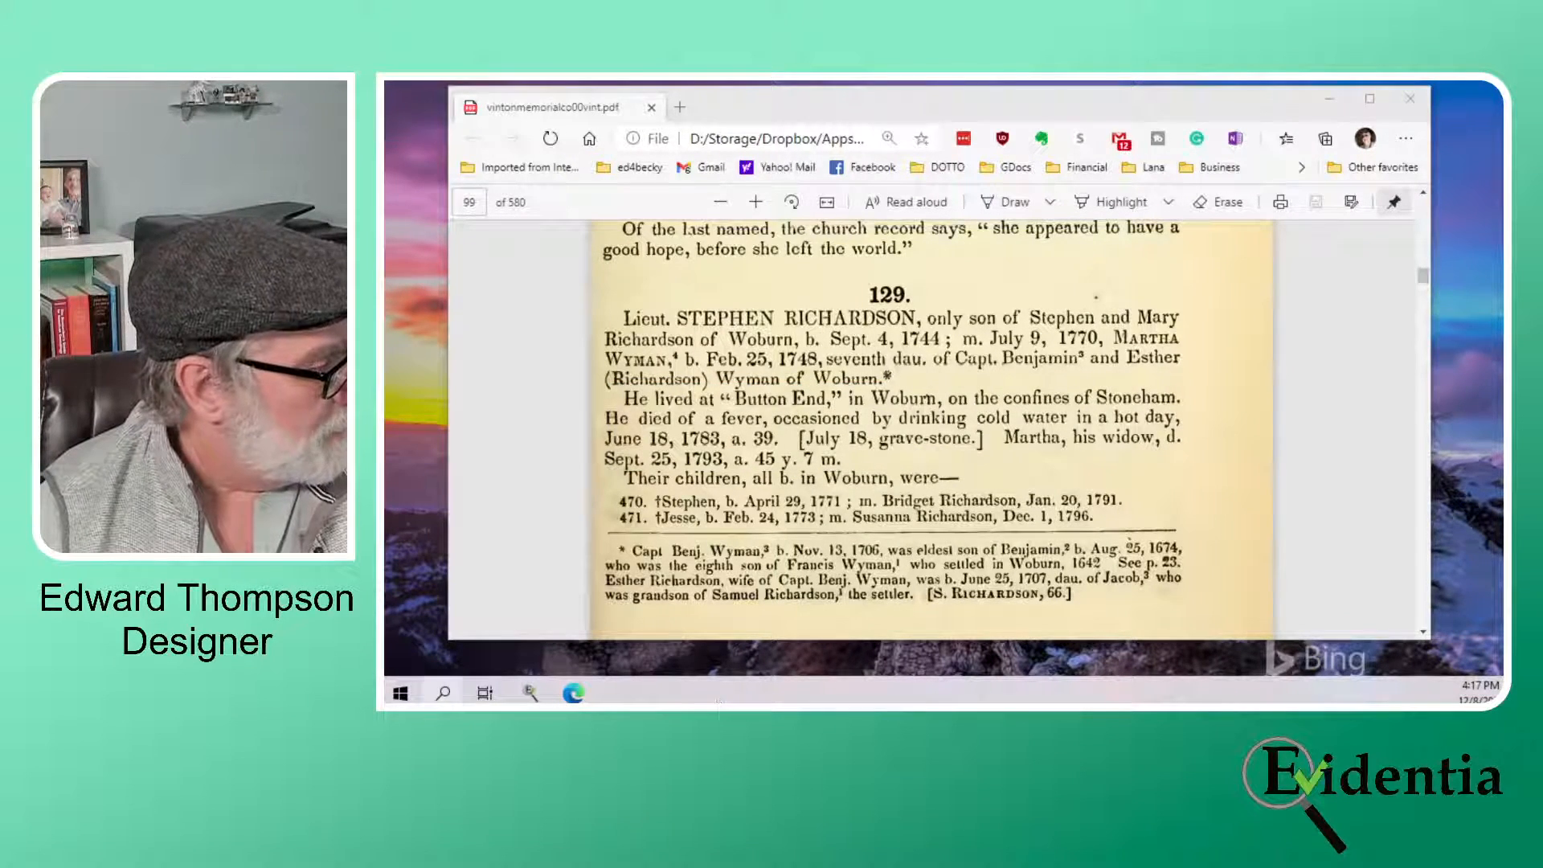
left_click(530, 693)
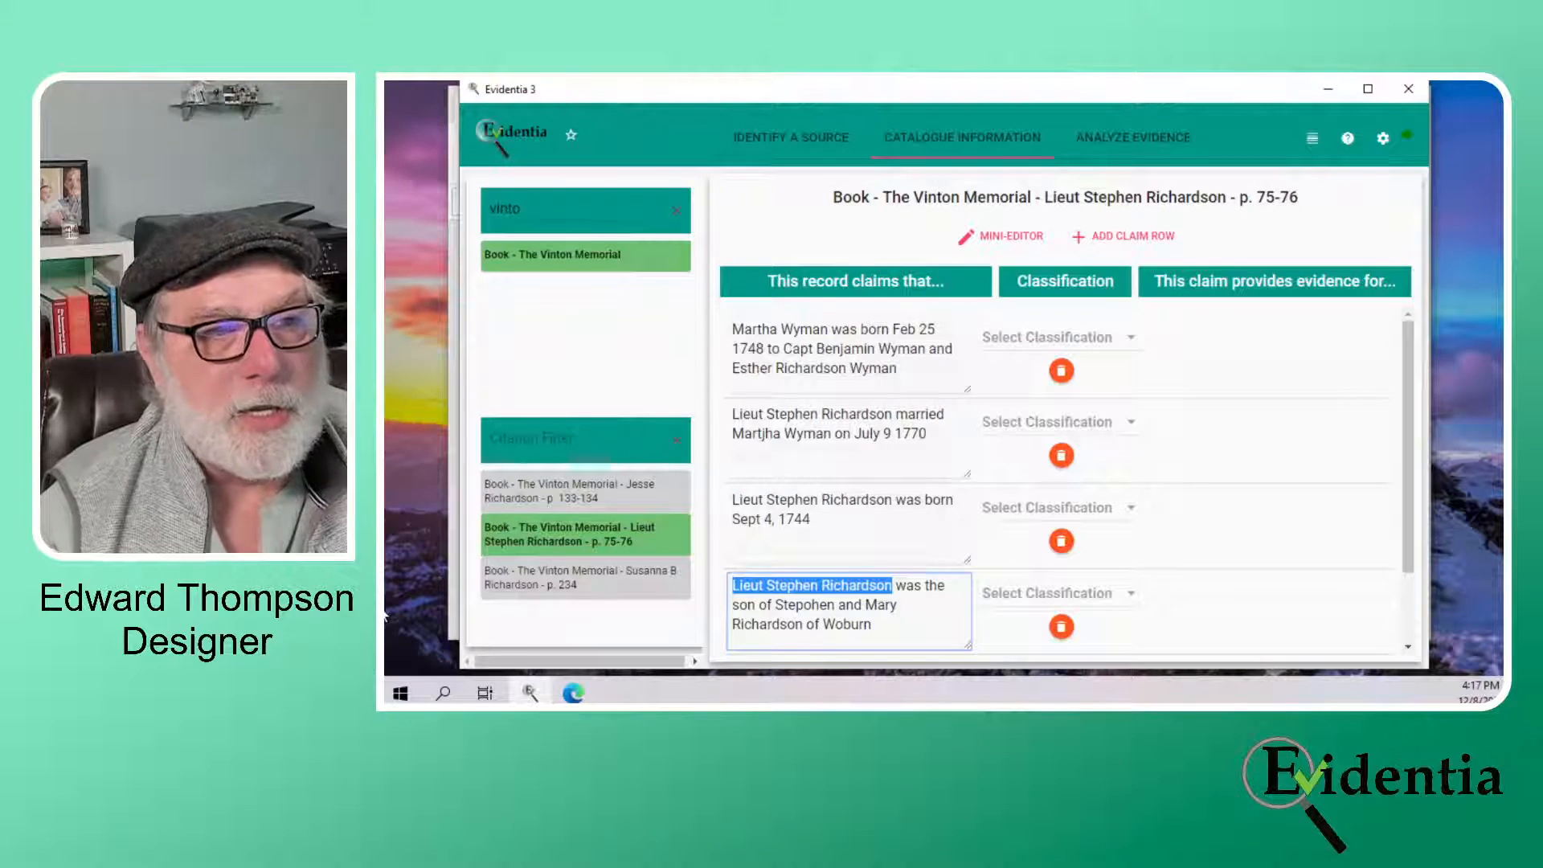
Correct the misspelled first name of the father in the claim about the lieutenant's parents from Woburn
left_click(939, 610)
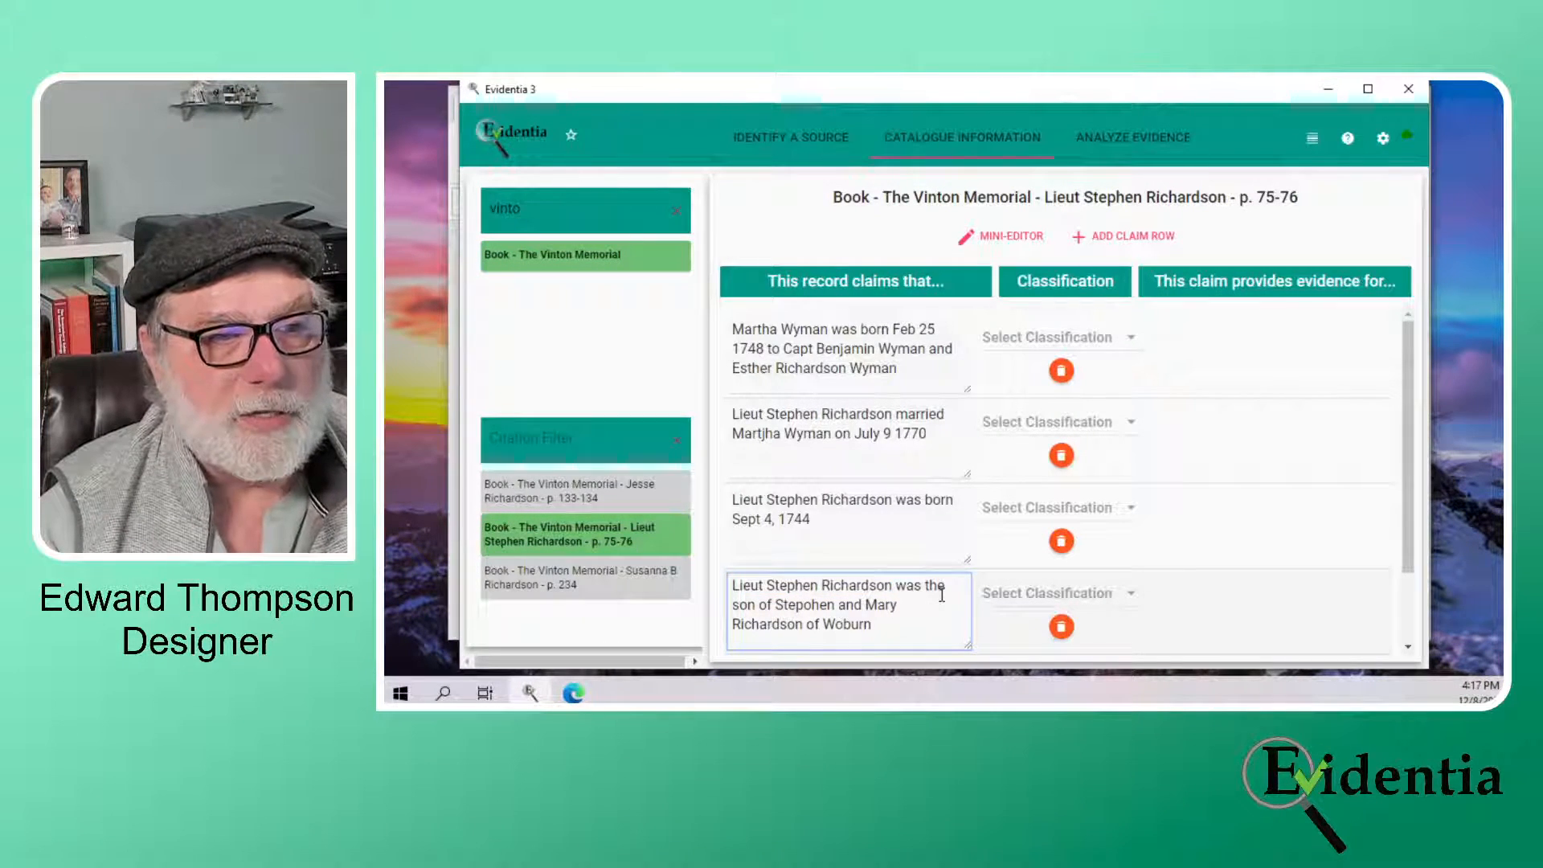
left_click(815, 605)
key("BackSpace")
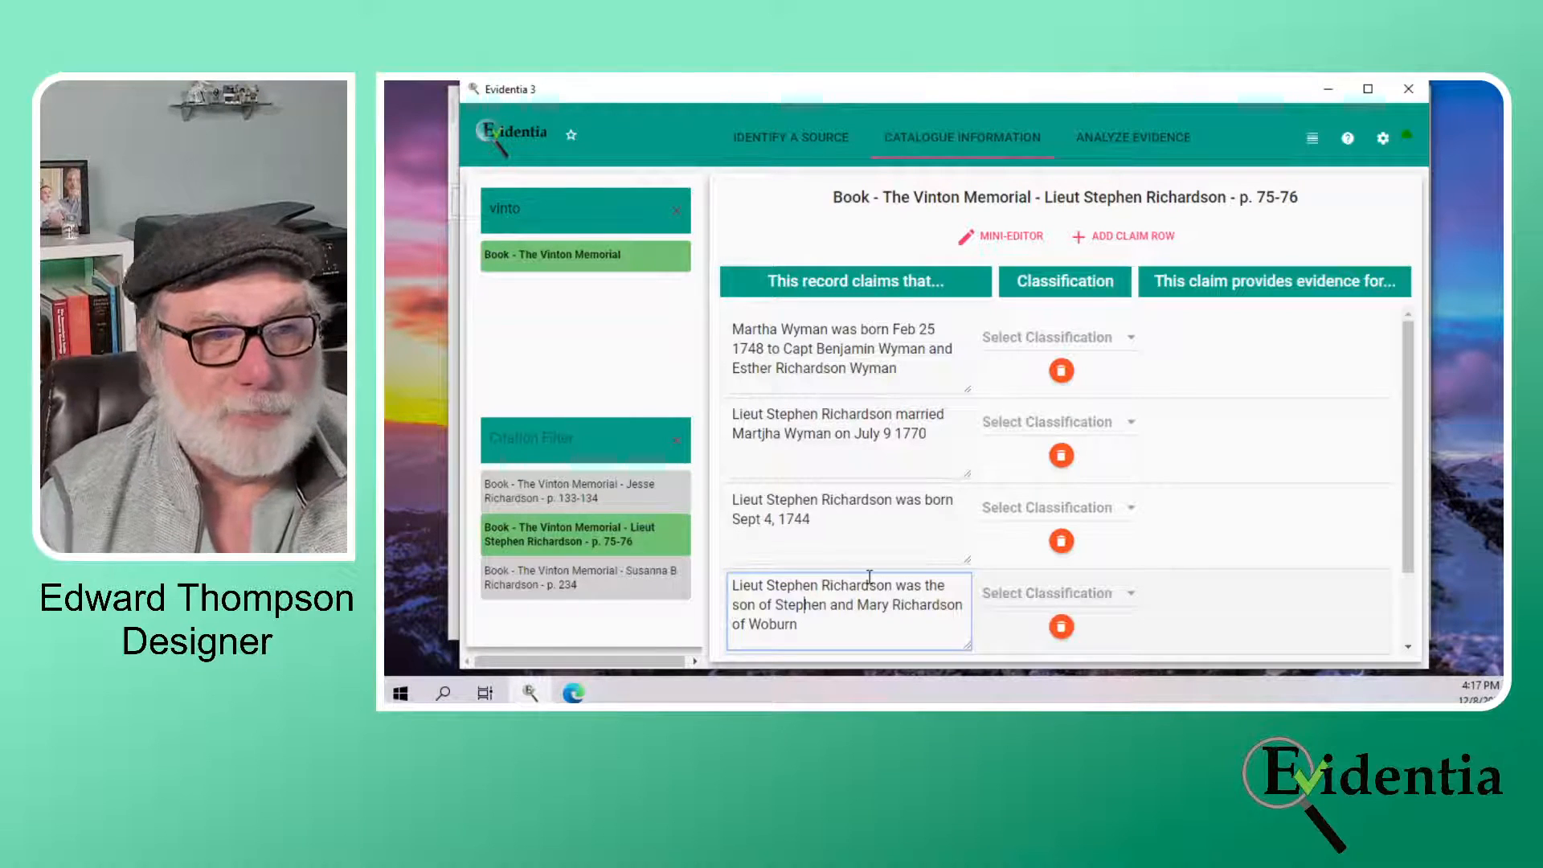
Tag the lieutenant's birth claim as Birth evidence with the lieutenant (ca 1744) as its subject
left_click(1268, 540)
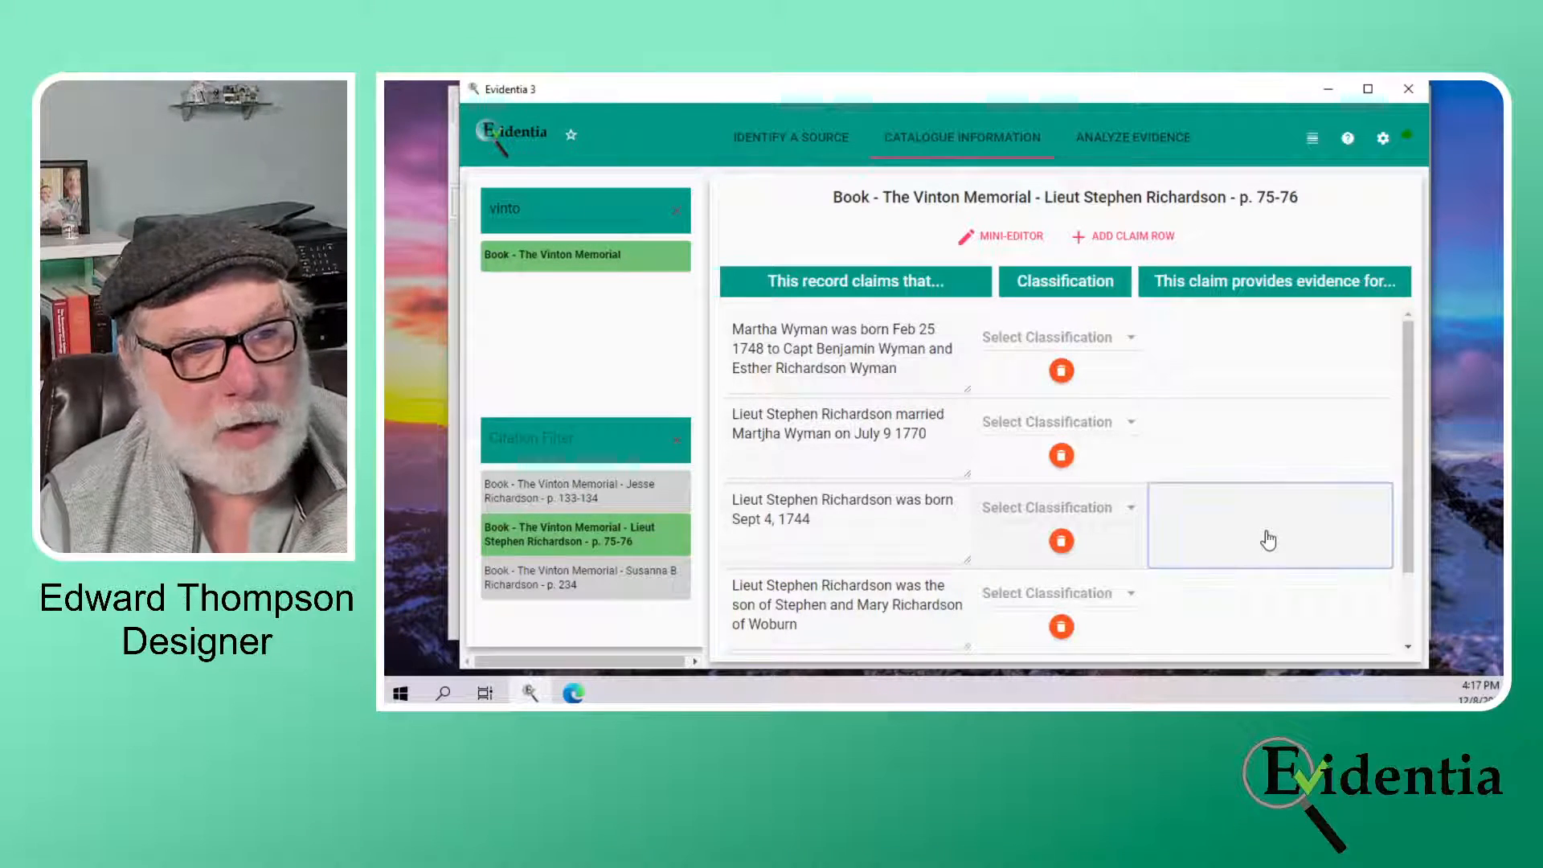
left_click(790, 312)
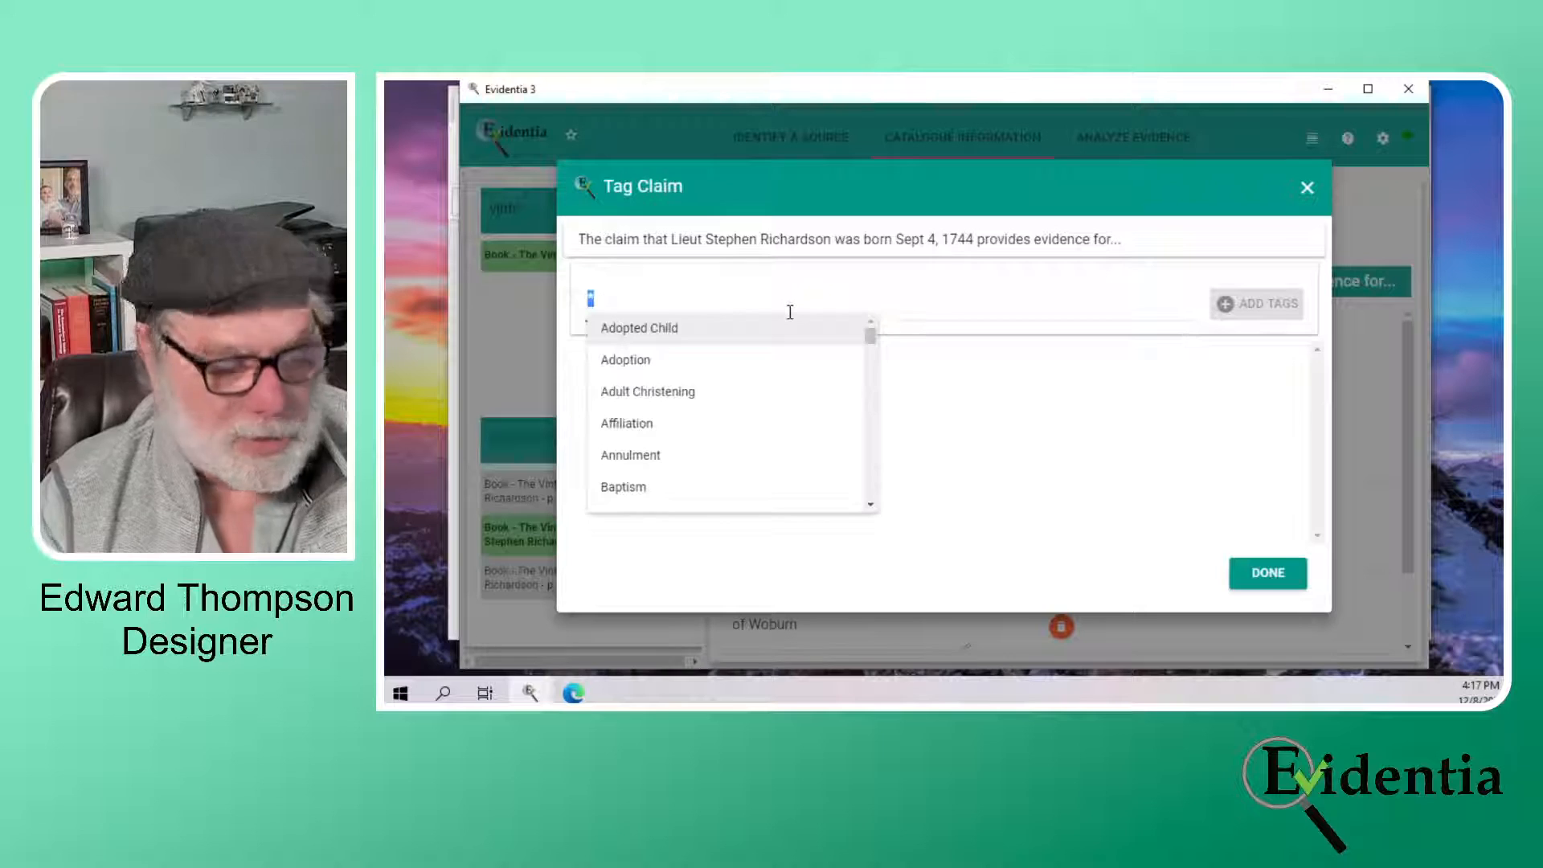
type("birth")
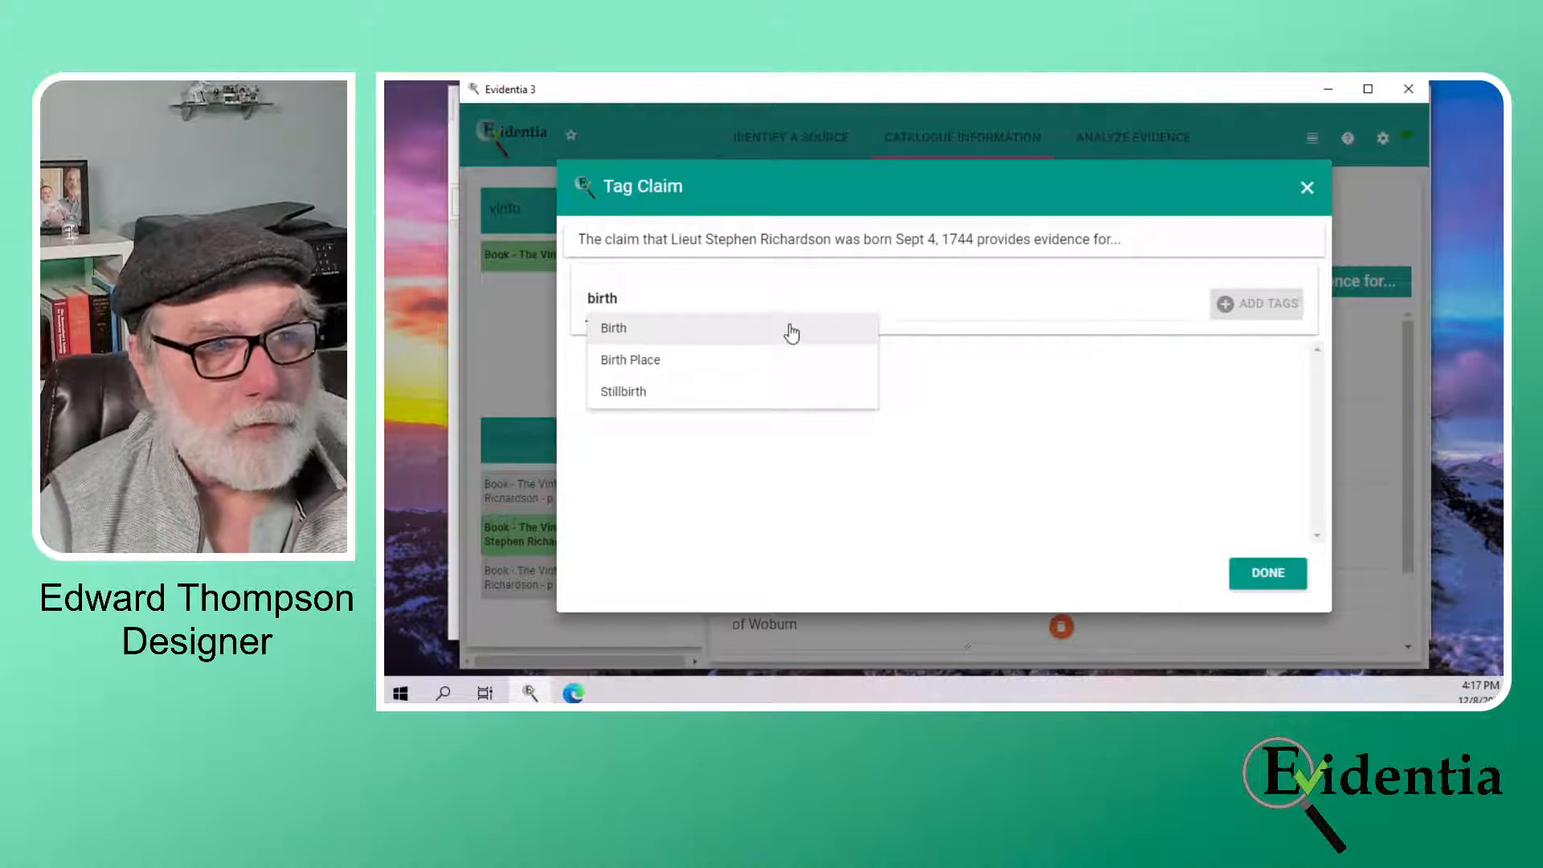
left_click(777, 327)
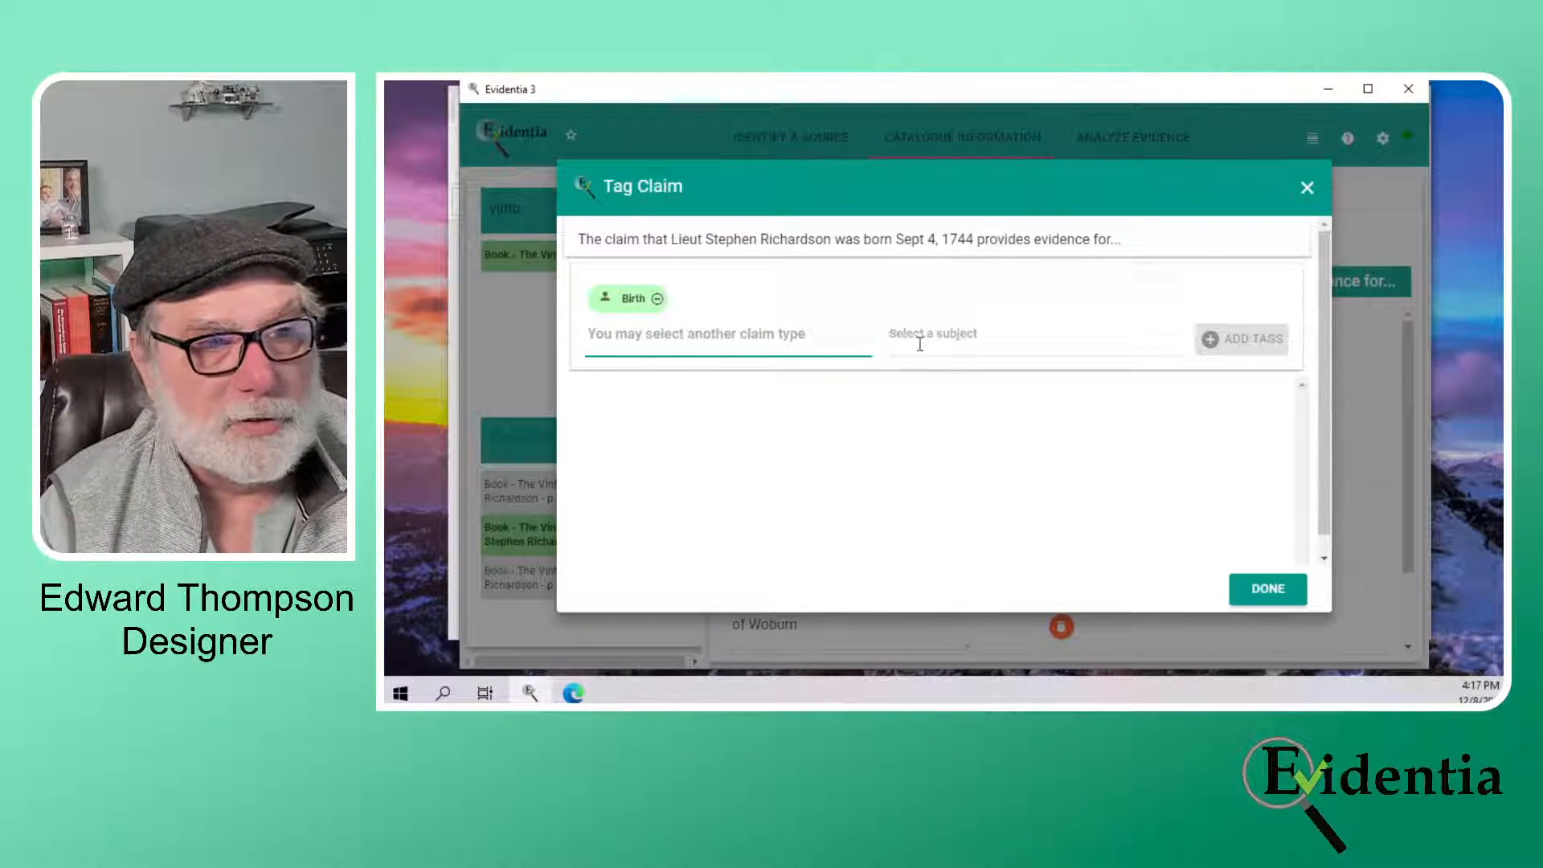
left_click(955, 334)
left_click(955, 334)
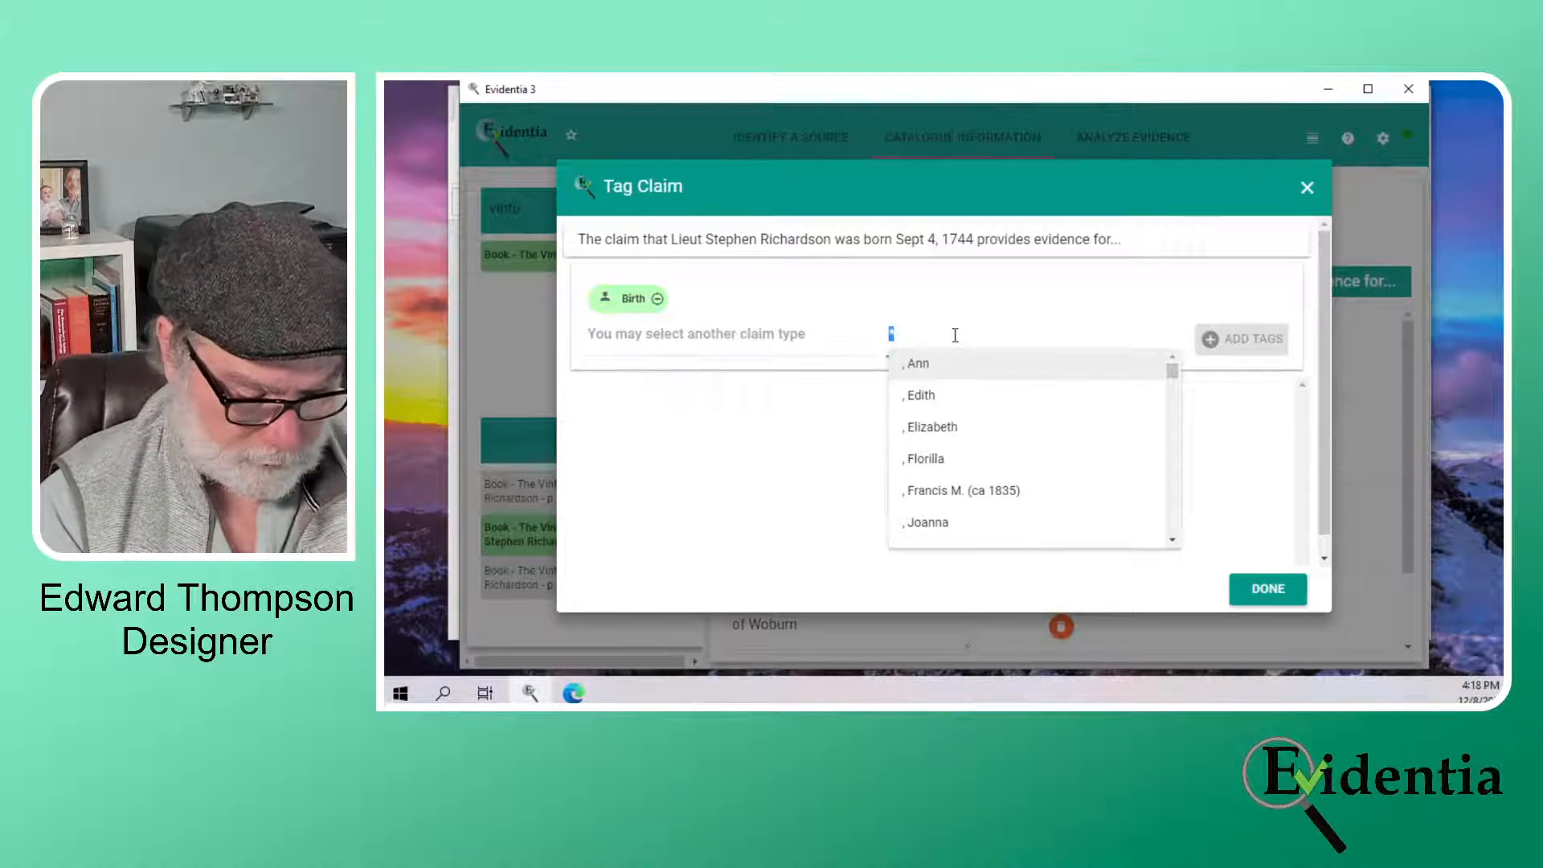
type("stephen")
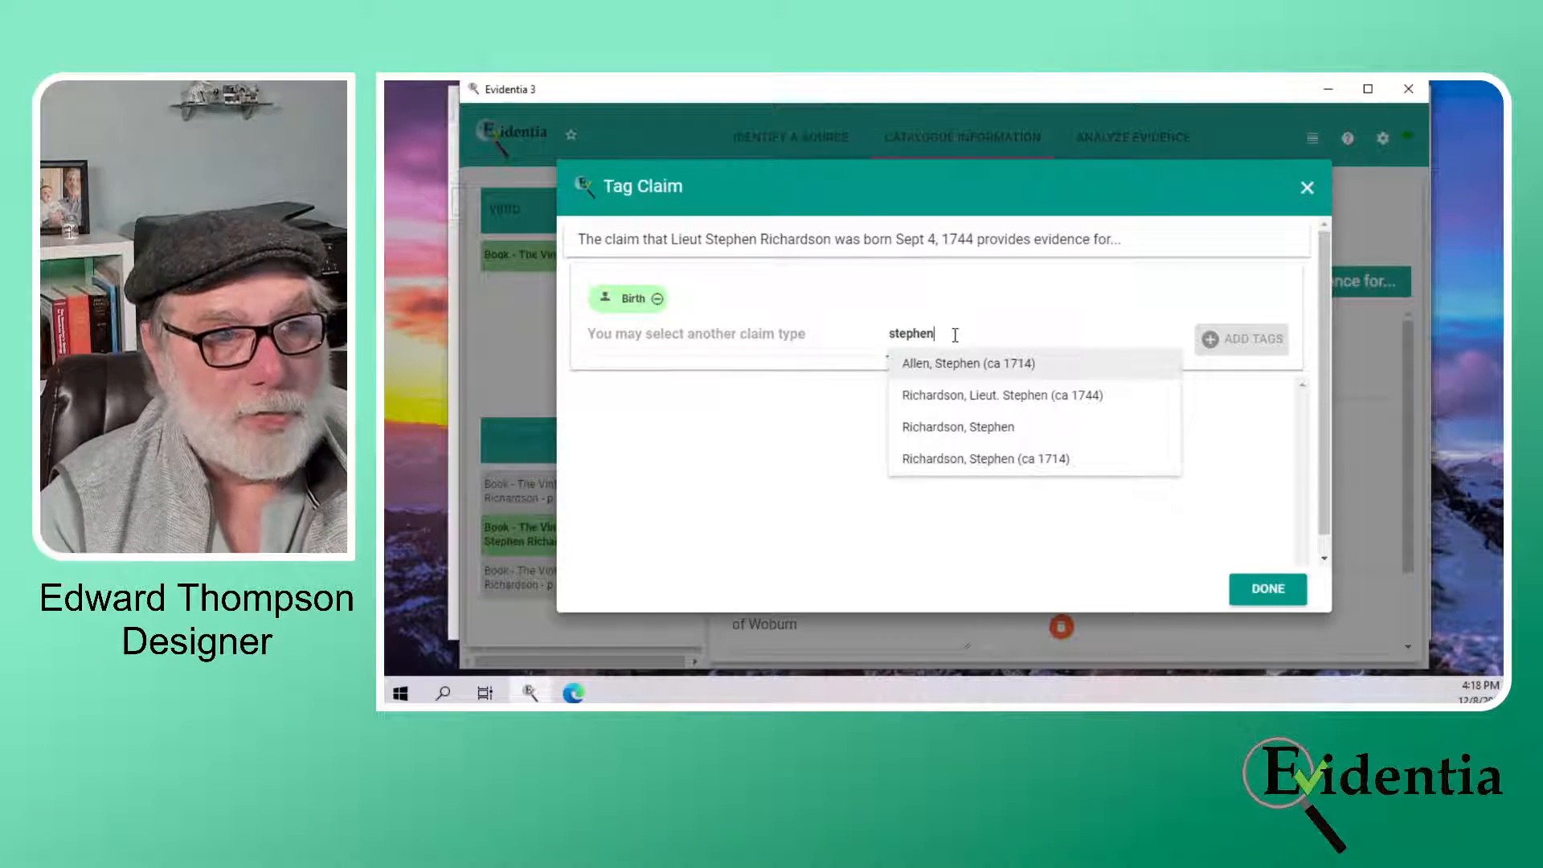
left_click(987, 398)
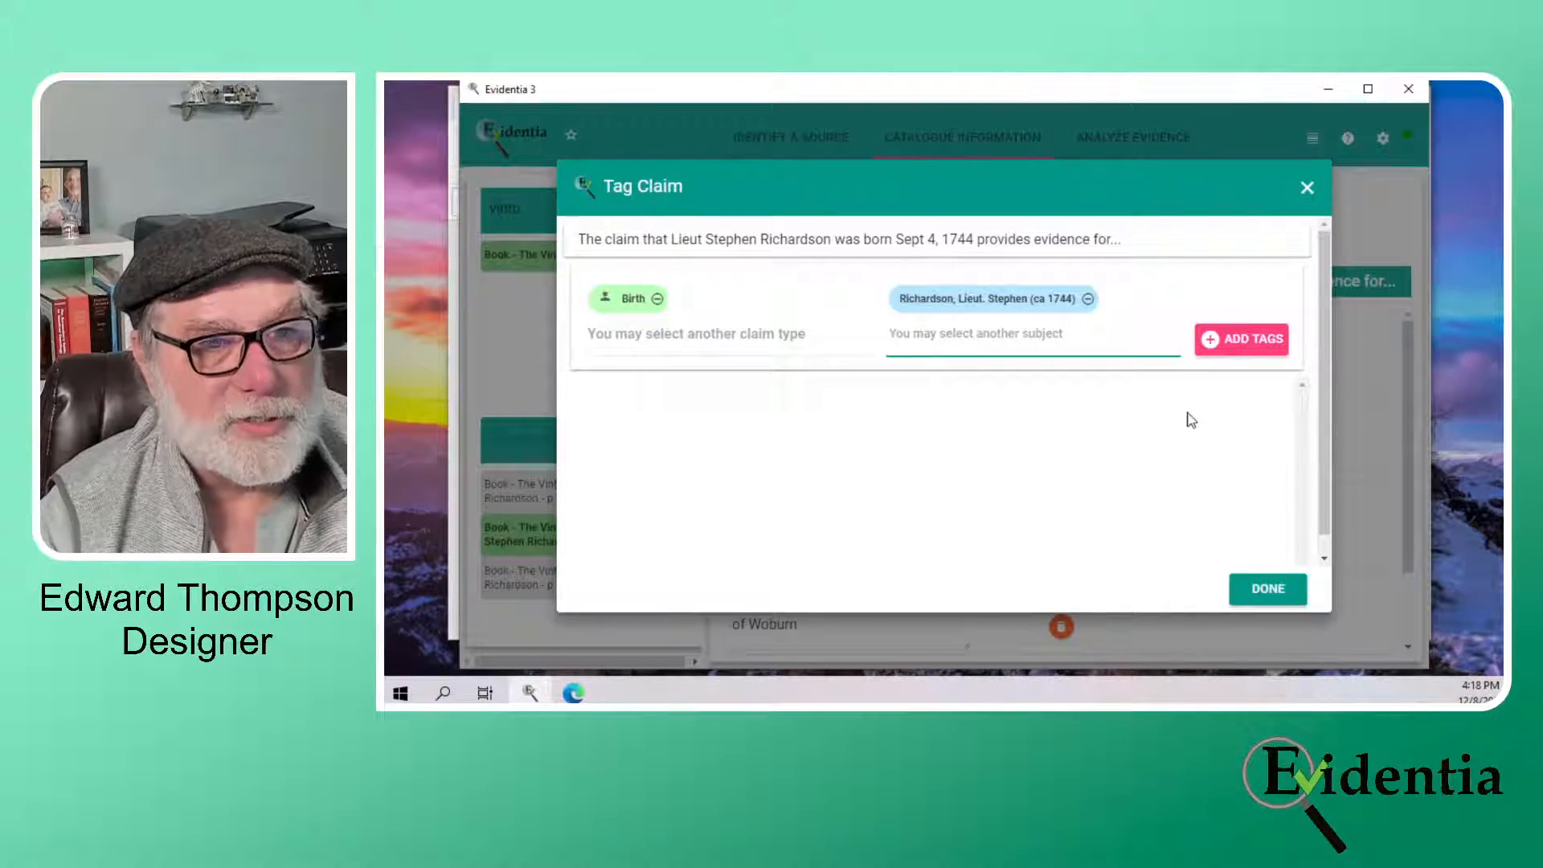
left_click(1245, 339)
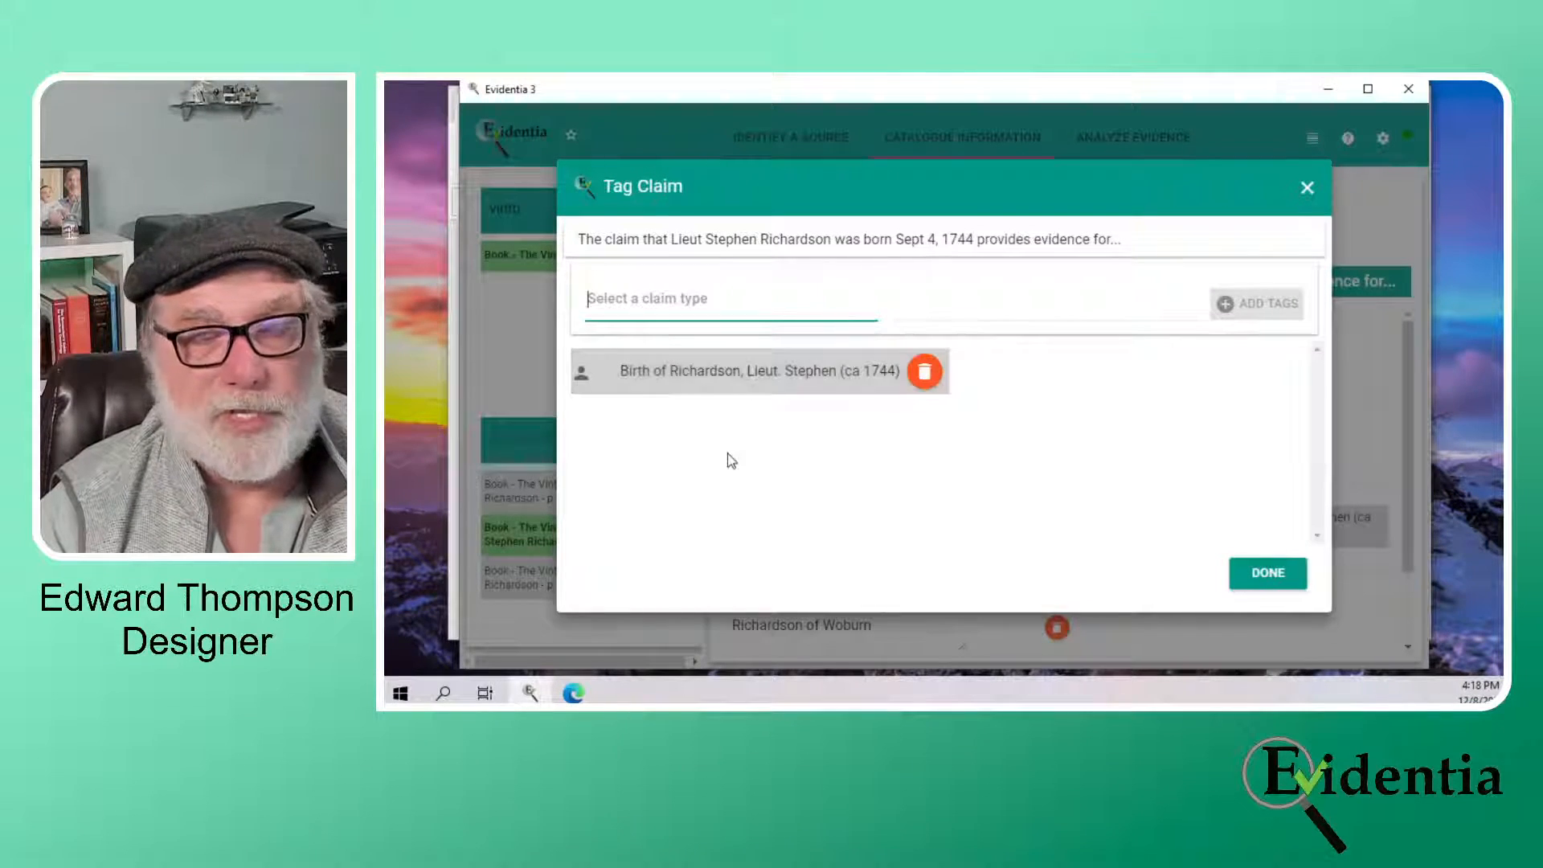
left_click(1270, 581)
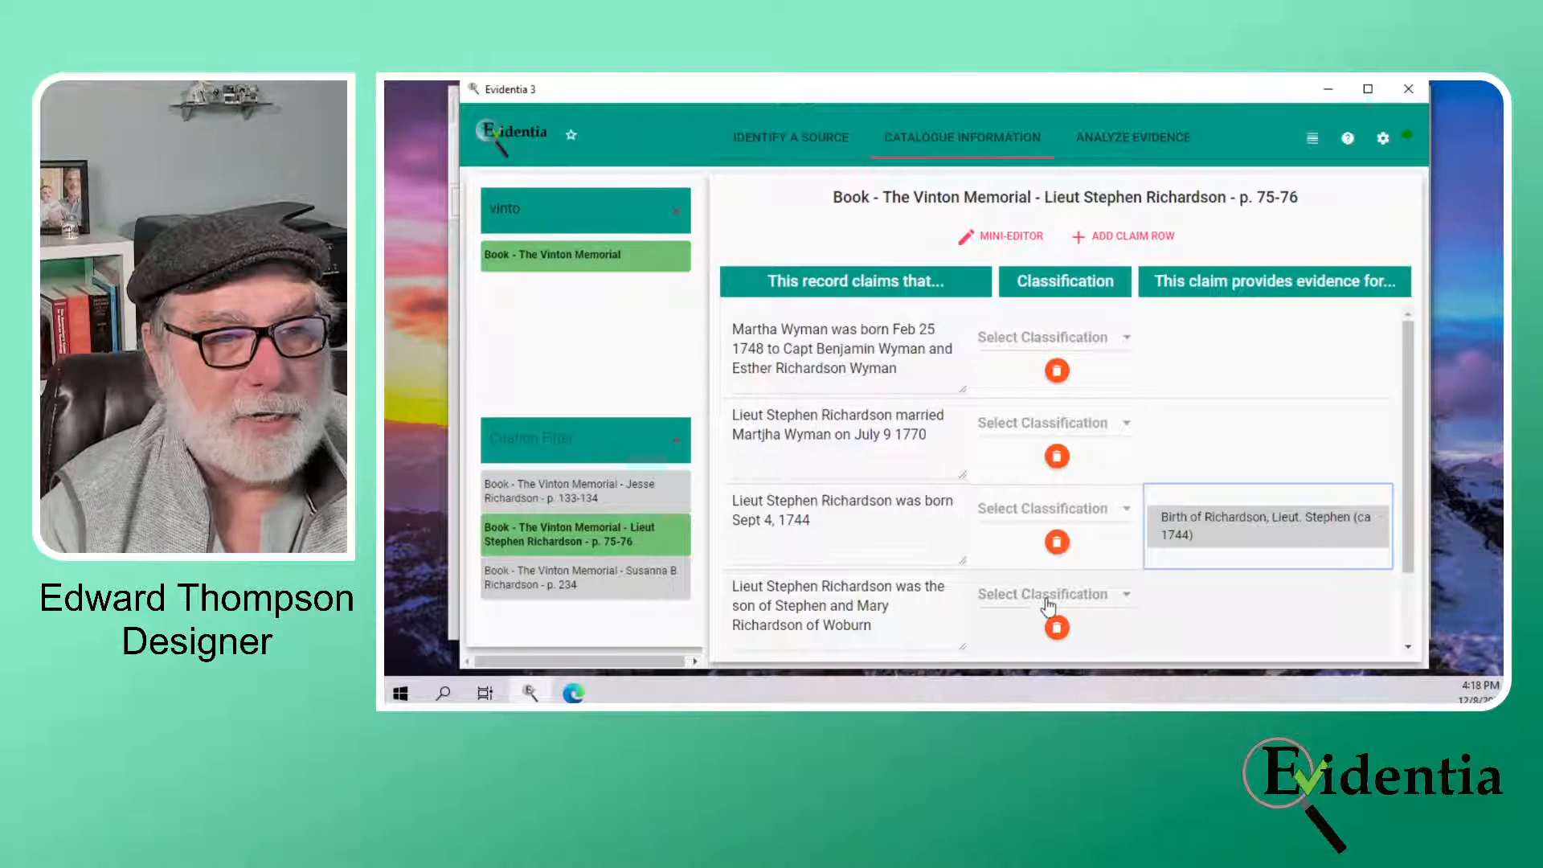
Tag the parentage claim as Child evidence, with the father (ca 1714) as parent and the lieutenant (ca 1744) as child
left_click(1208, 618)
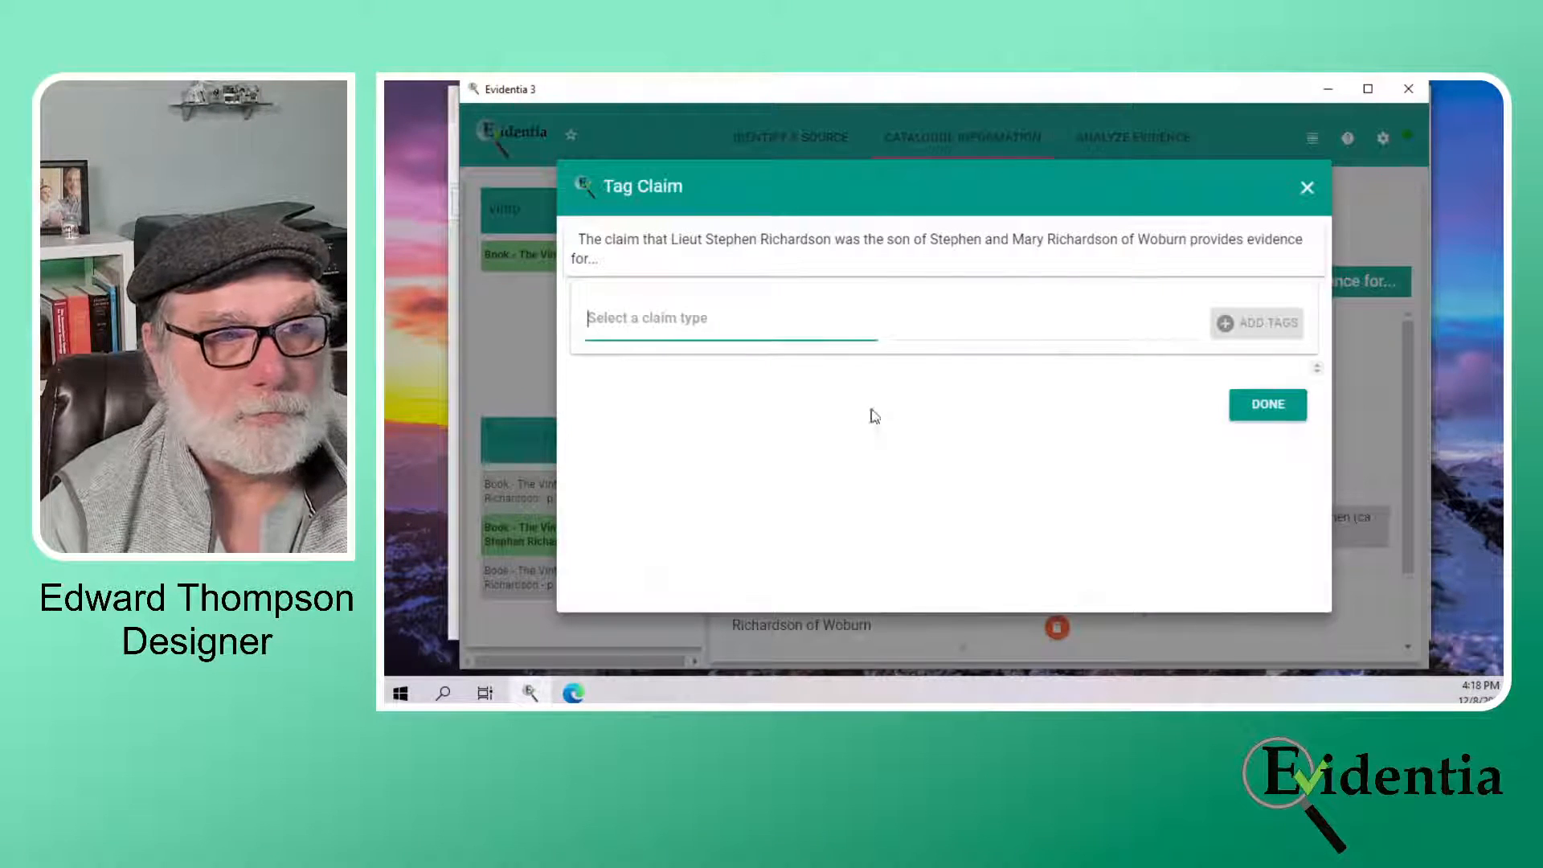
left_click(749, 331)
type("child")
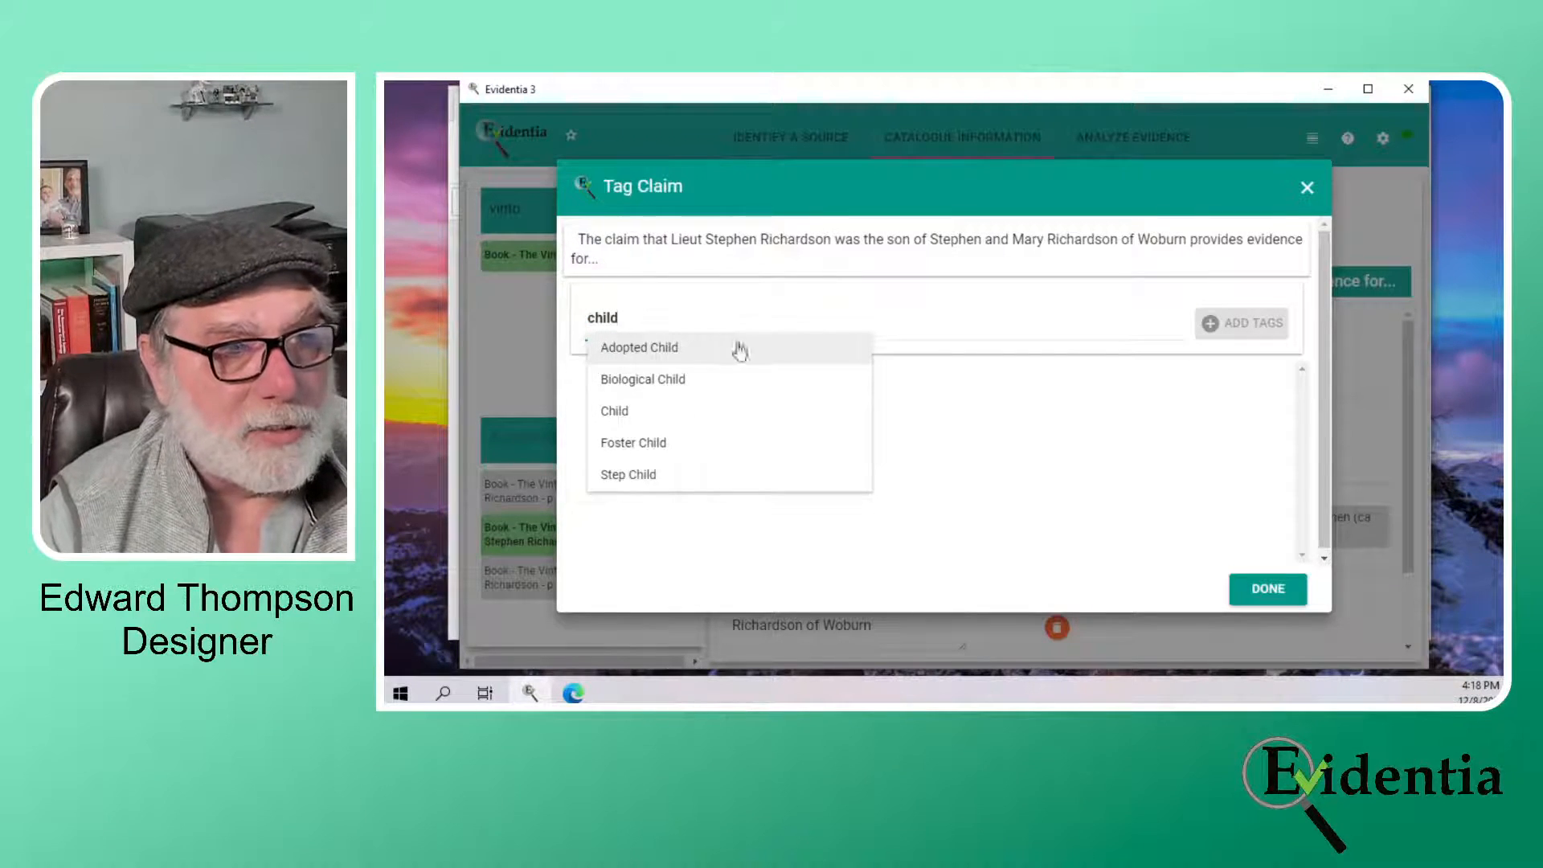
left_click(652, 413)
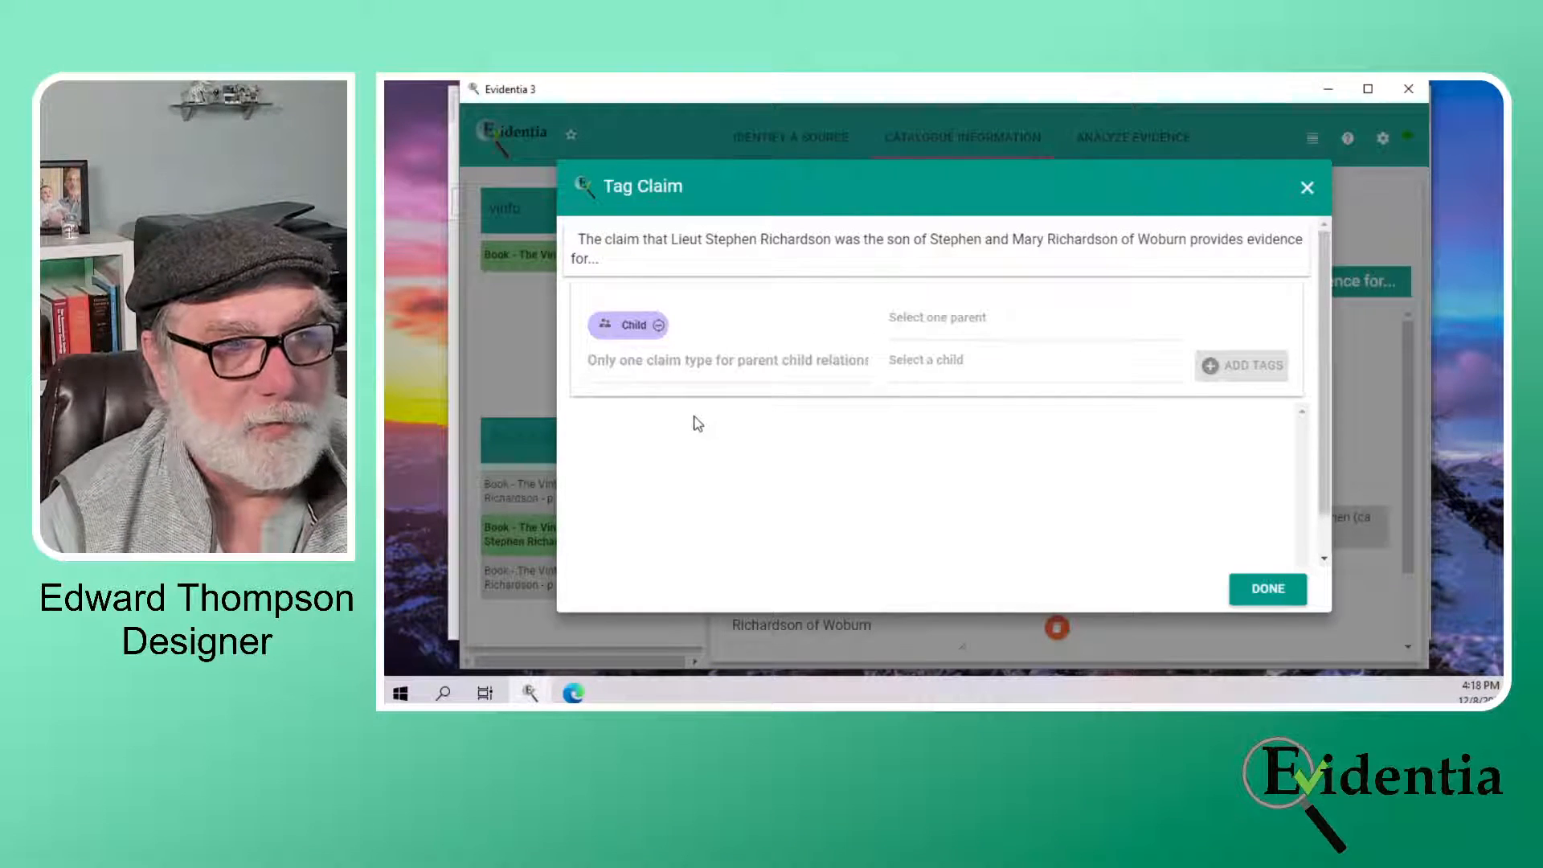
left_click(990, 326)
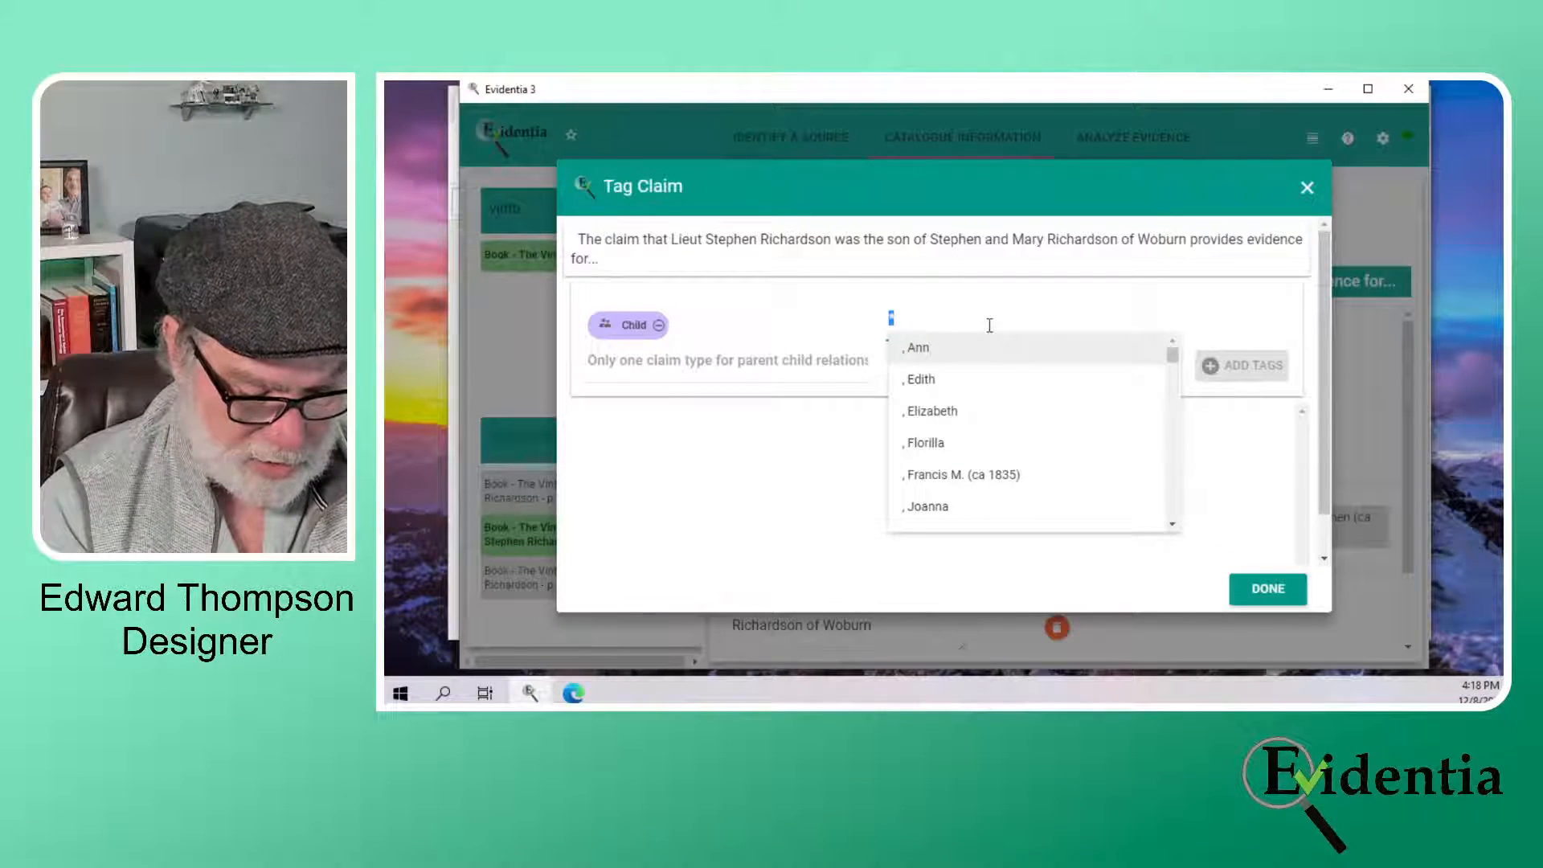
type("stephen")
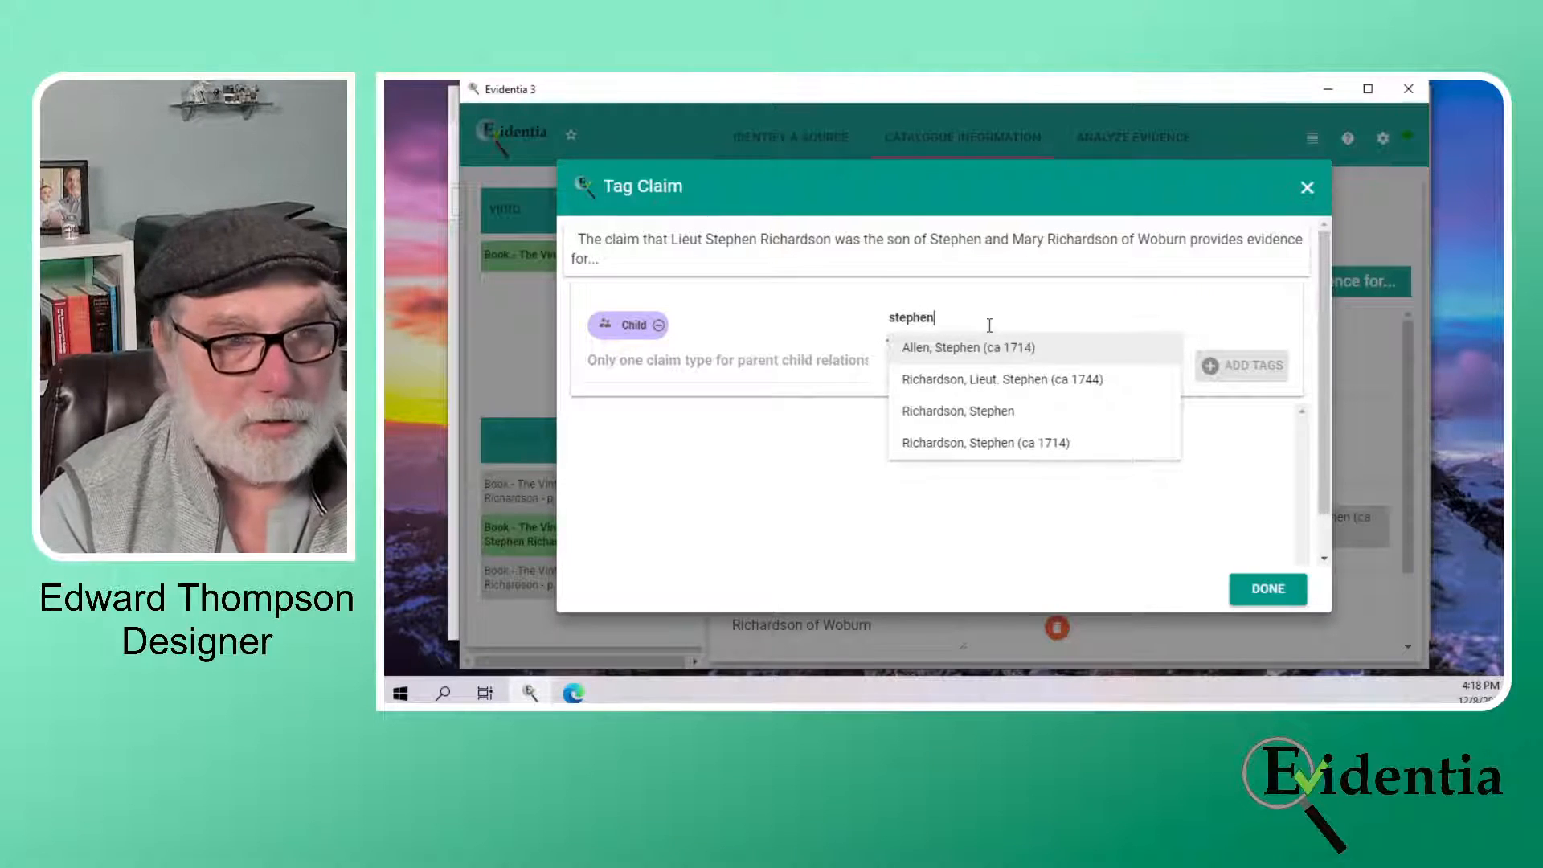
left_click(1034, 443)
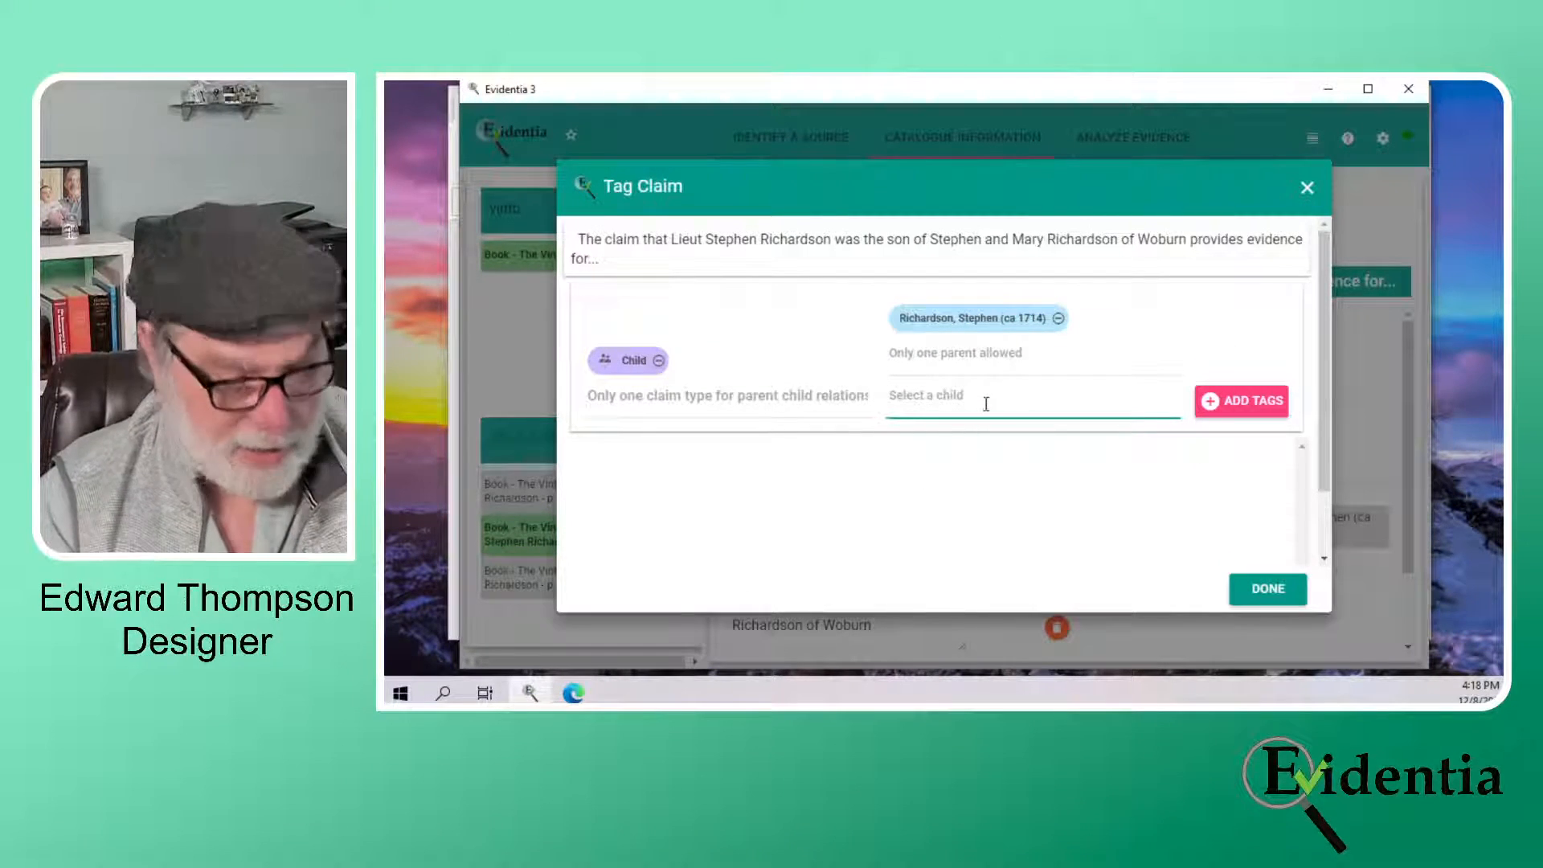
type("stephe")
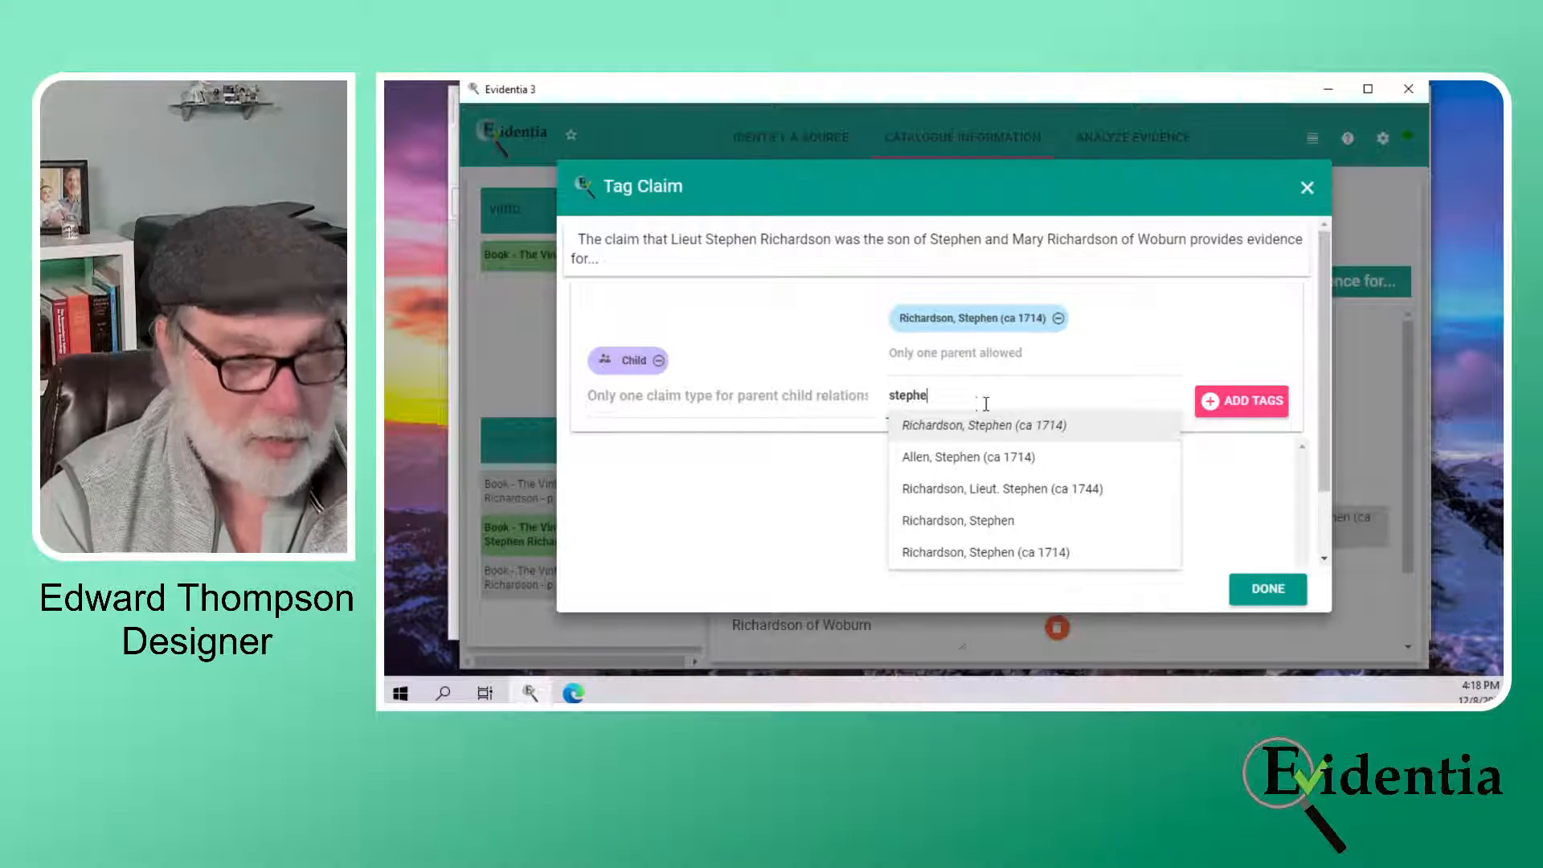
type("n")
left_click(1033, 489)
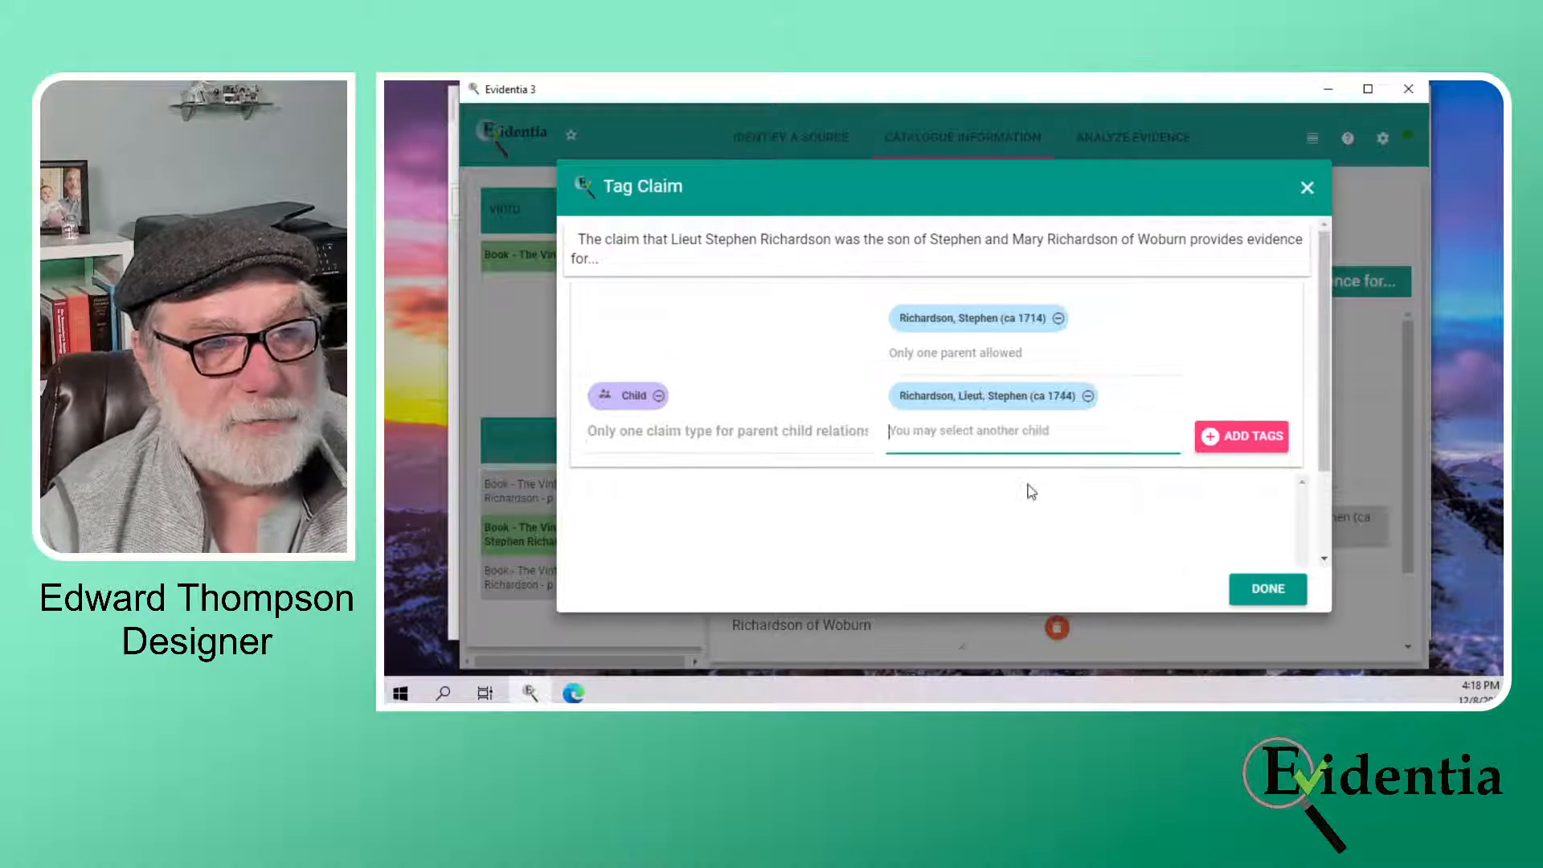
left_click(1244, 437)
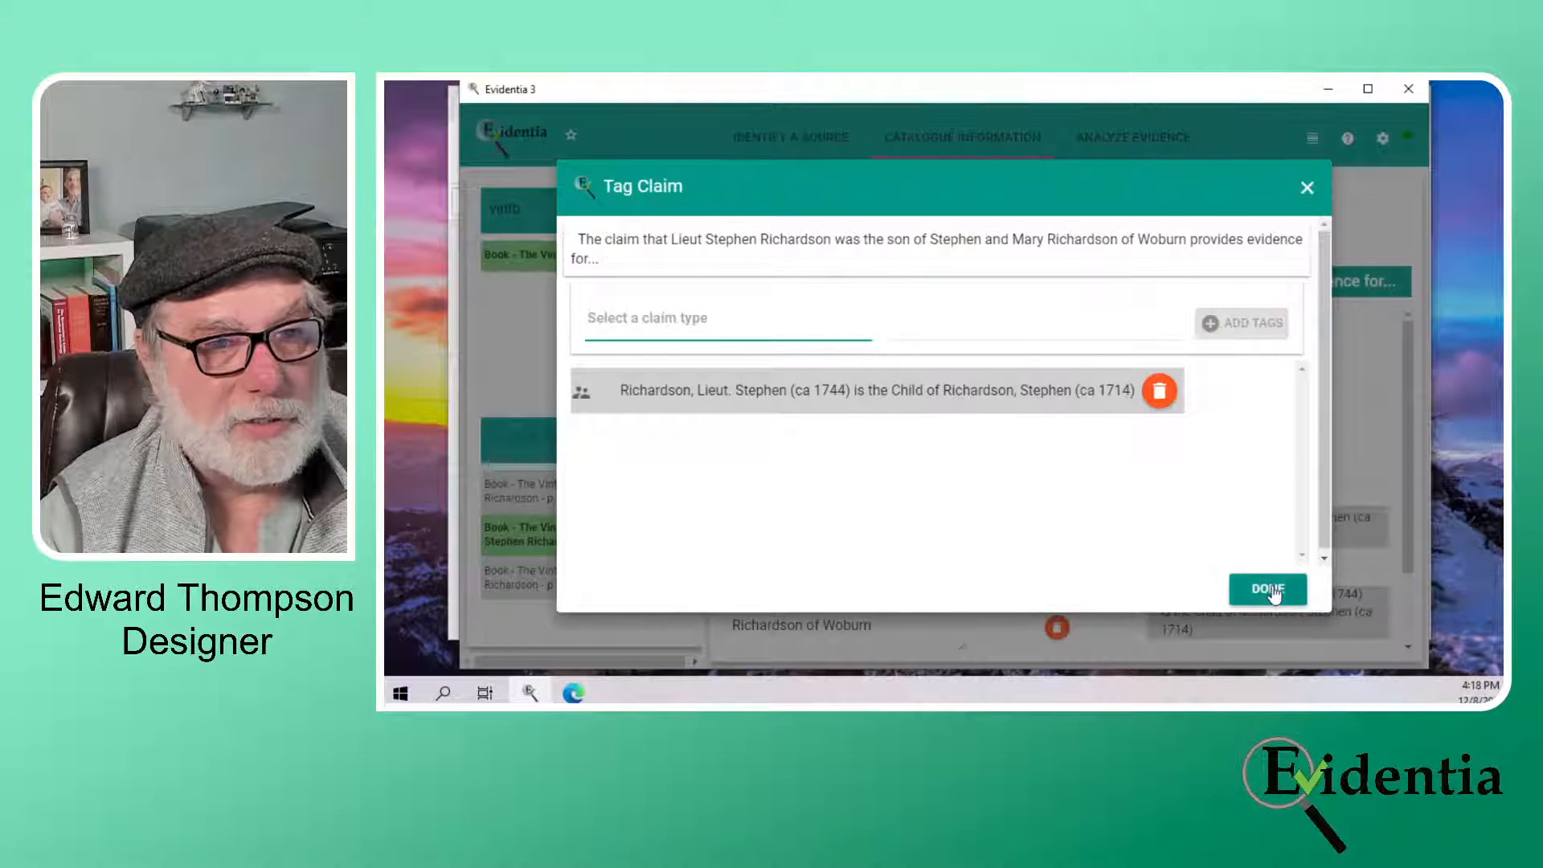
left_click(1269, 589)
scroll(1229, 442, "down", 1)
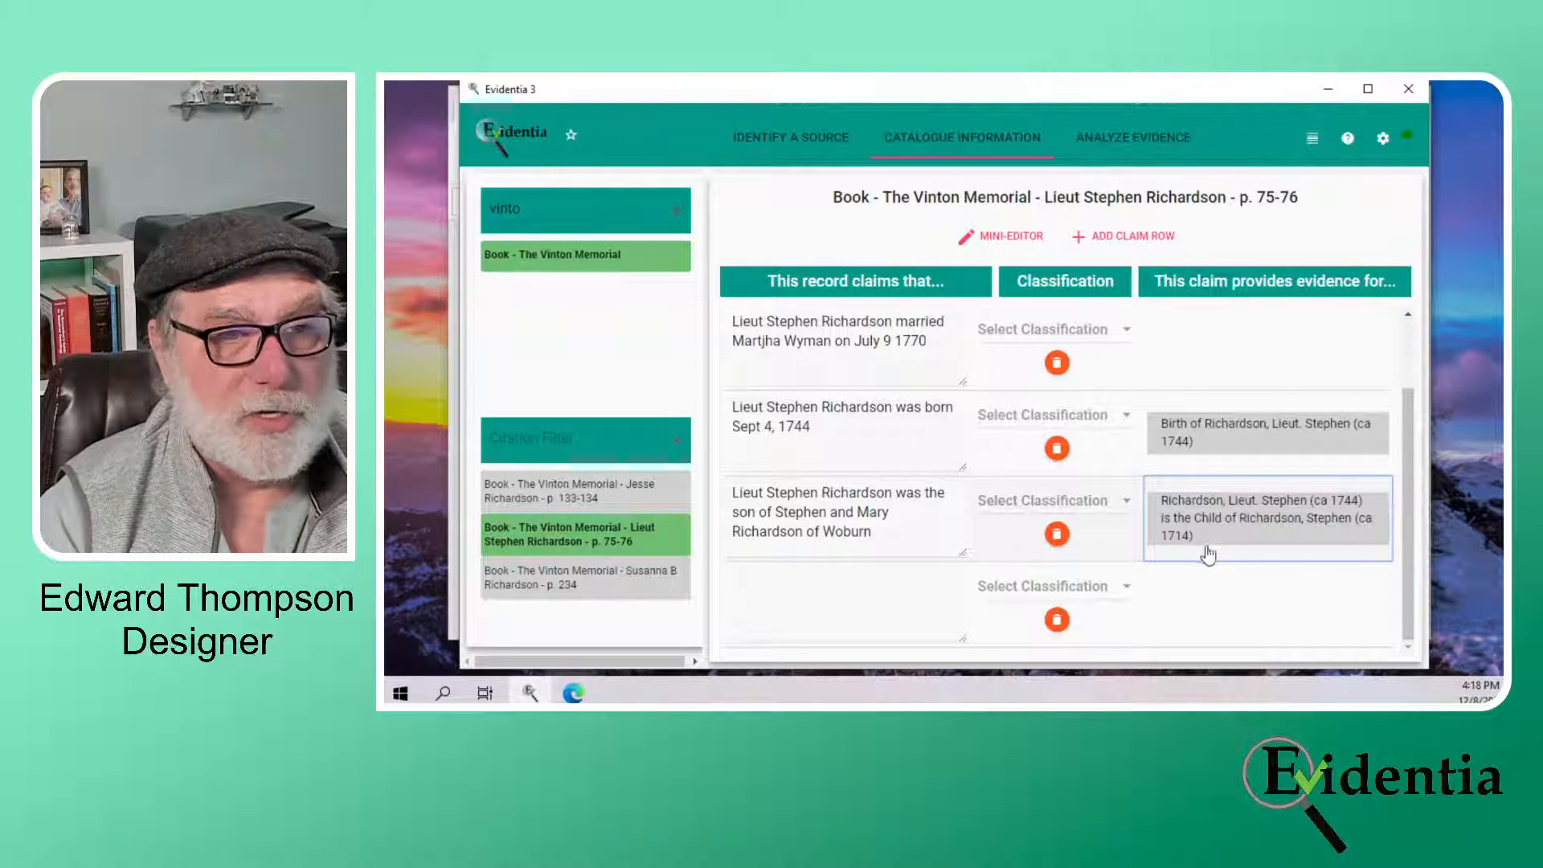
left_click(1247, 540)
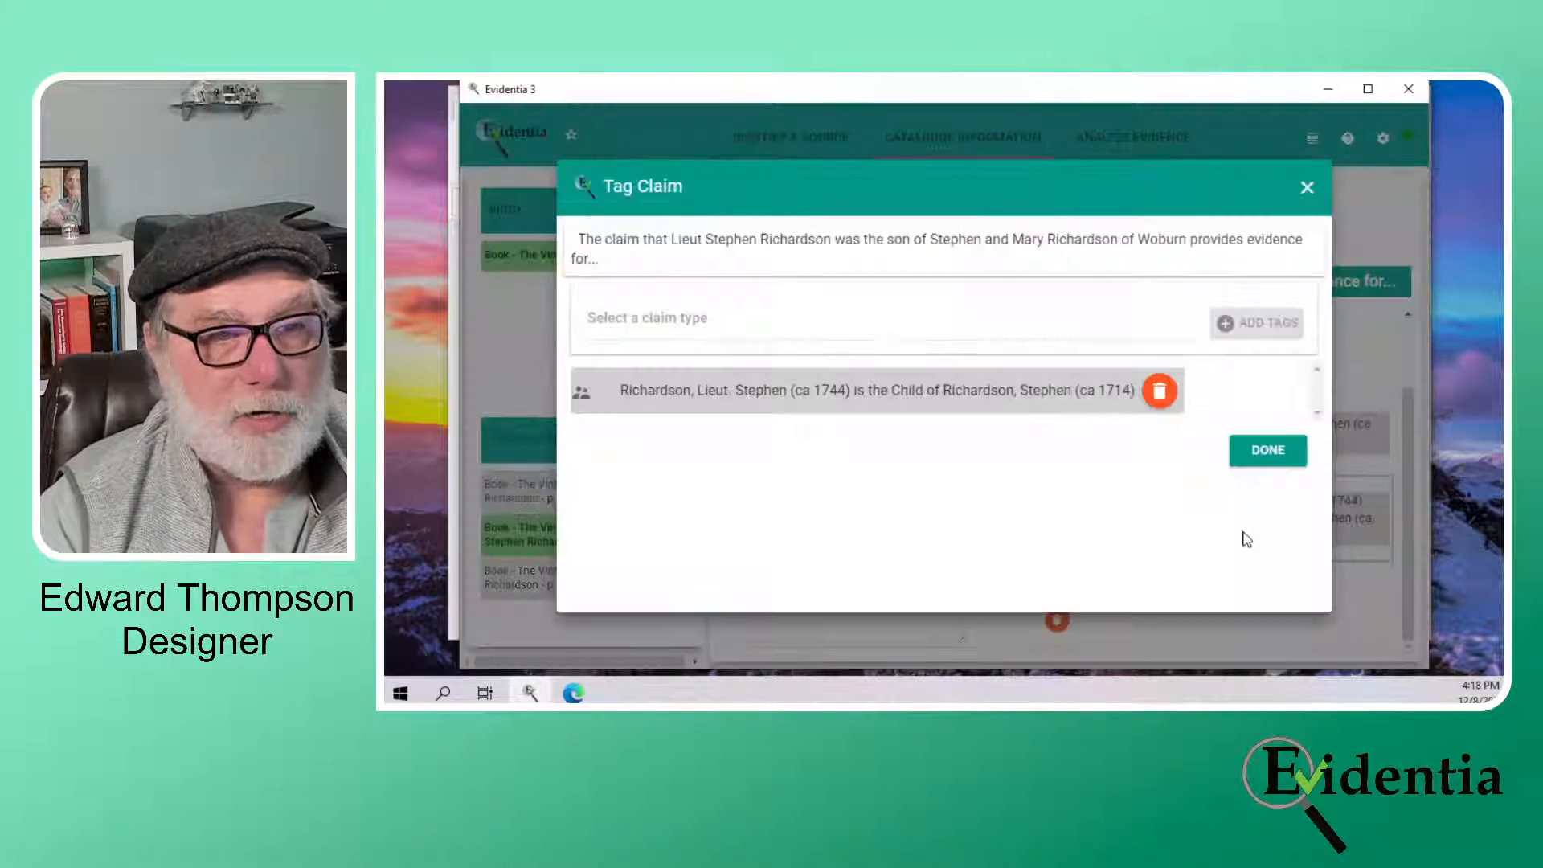
left_click(738, 321)
type("child")
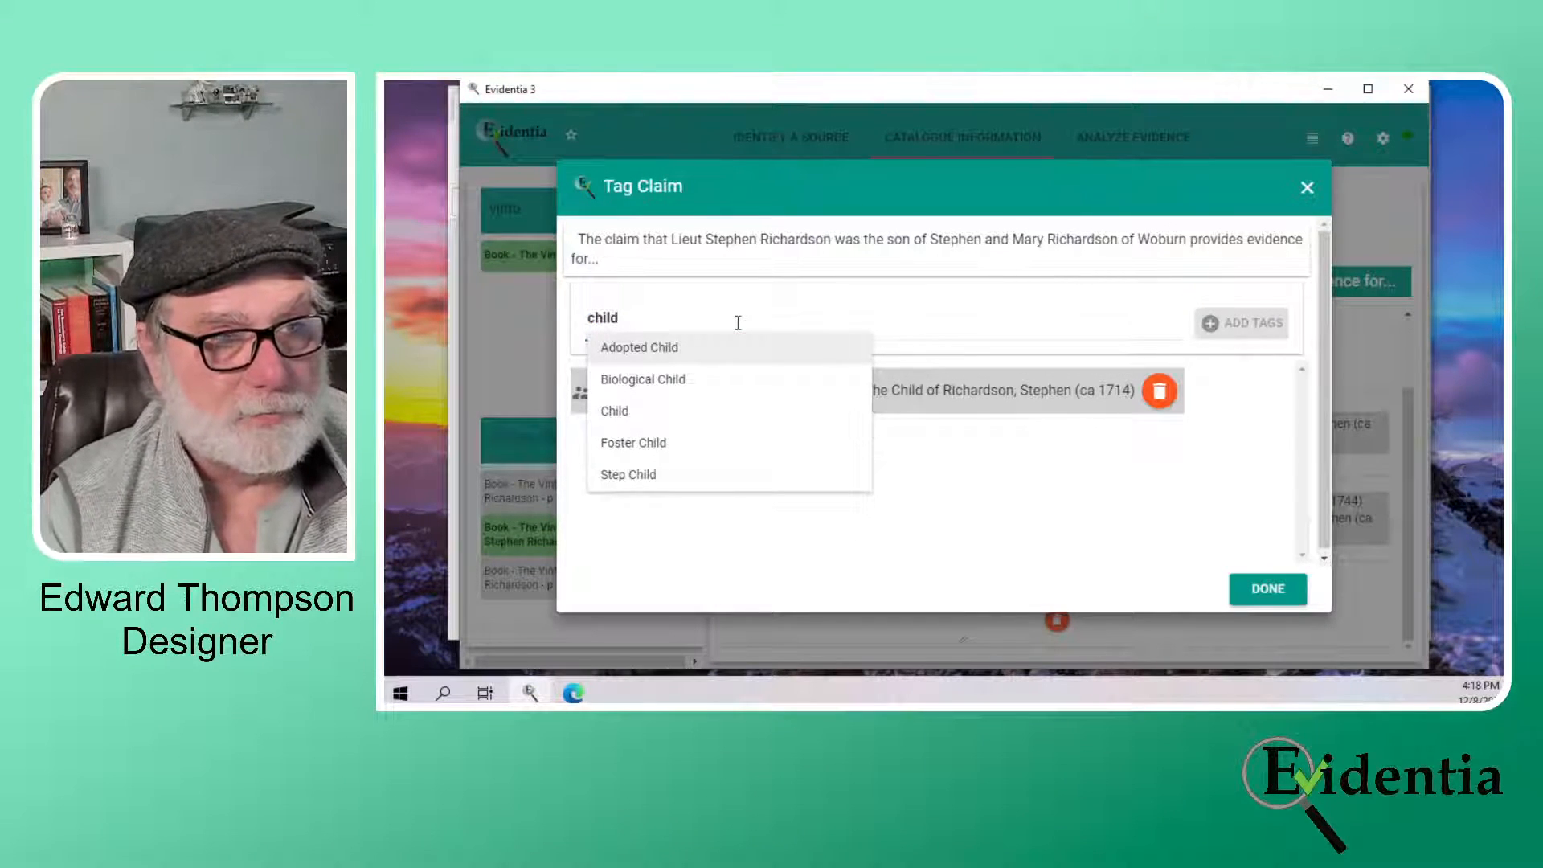
left_click(664, 417)
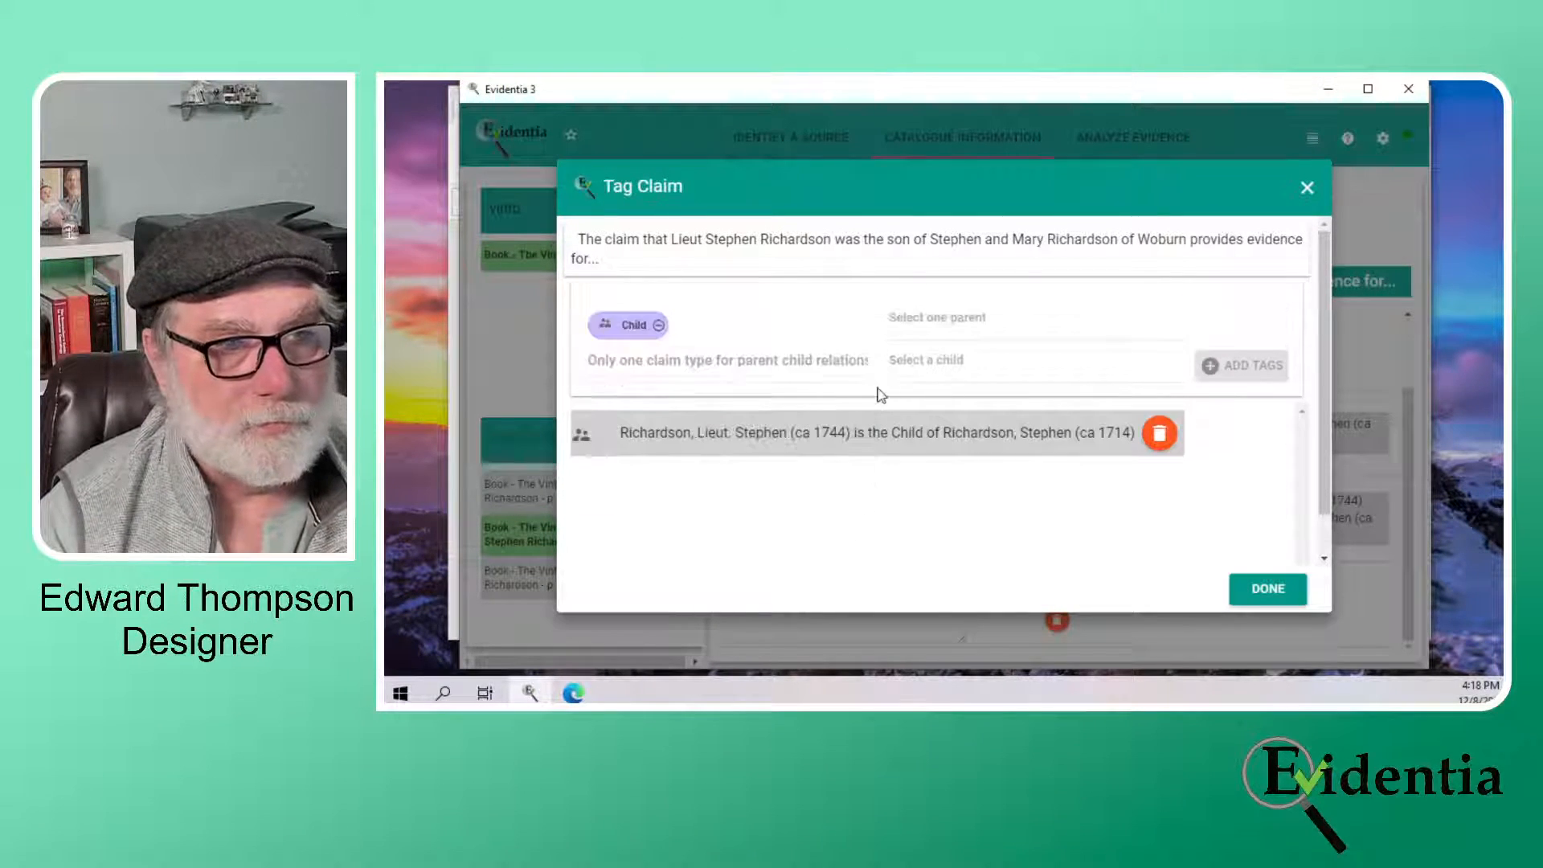
left_click(980, 331)
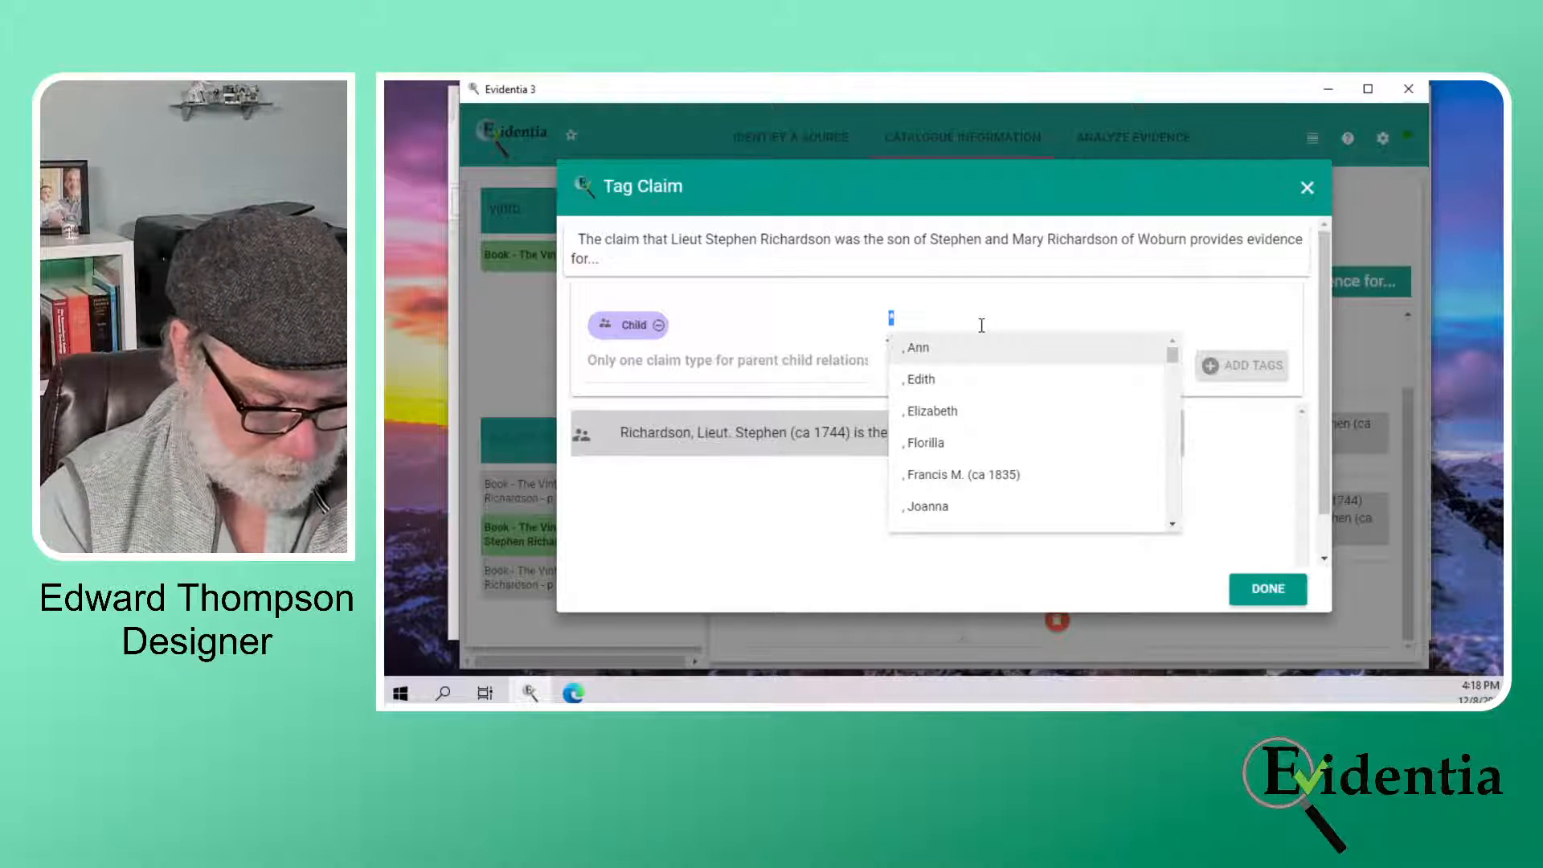
type("wyman,")
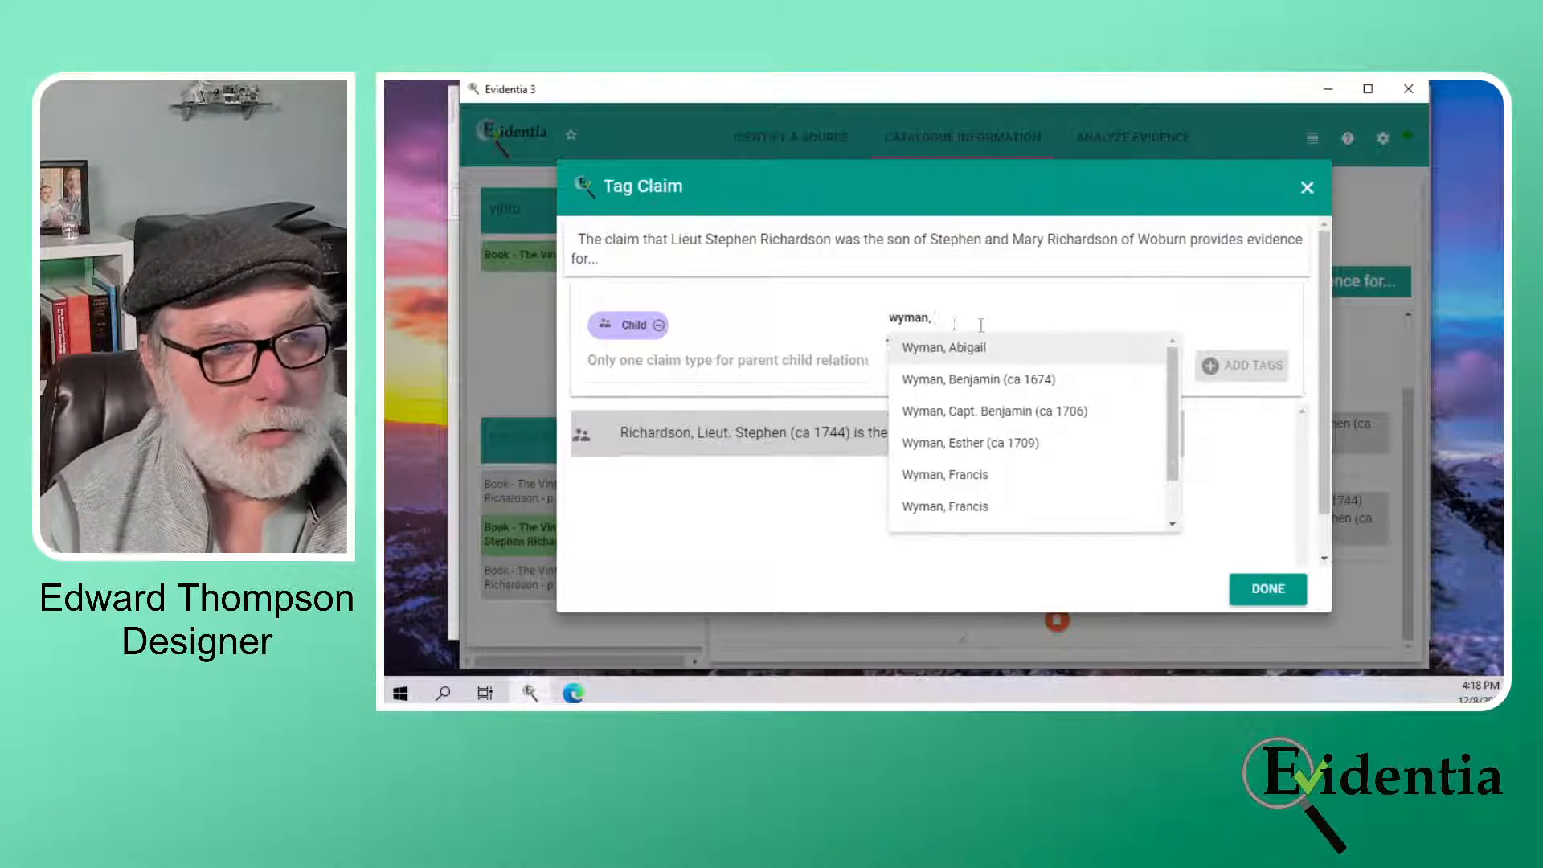
scroll(992, 482, "down", 1)
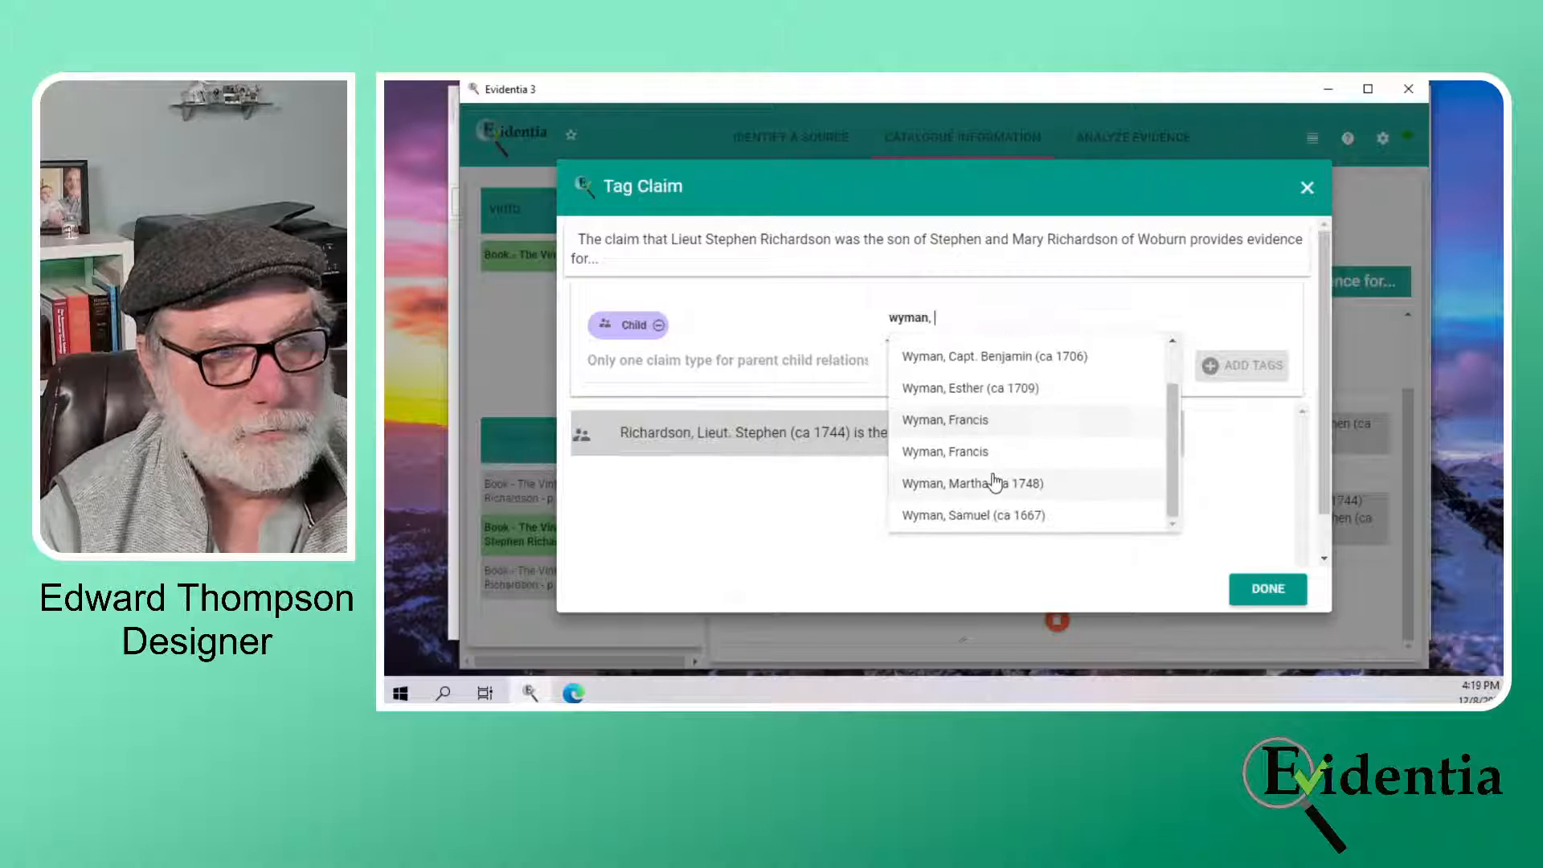
left_click(996, 485)
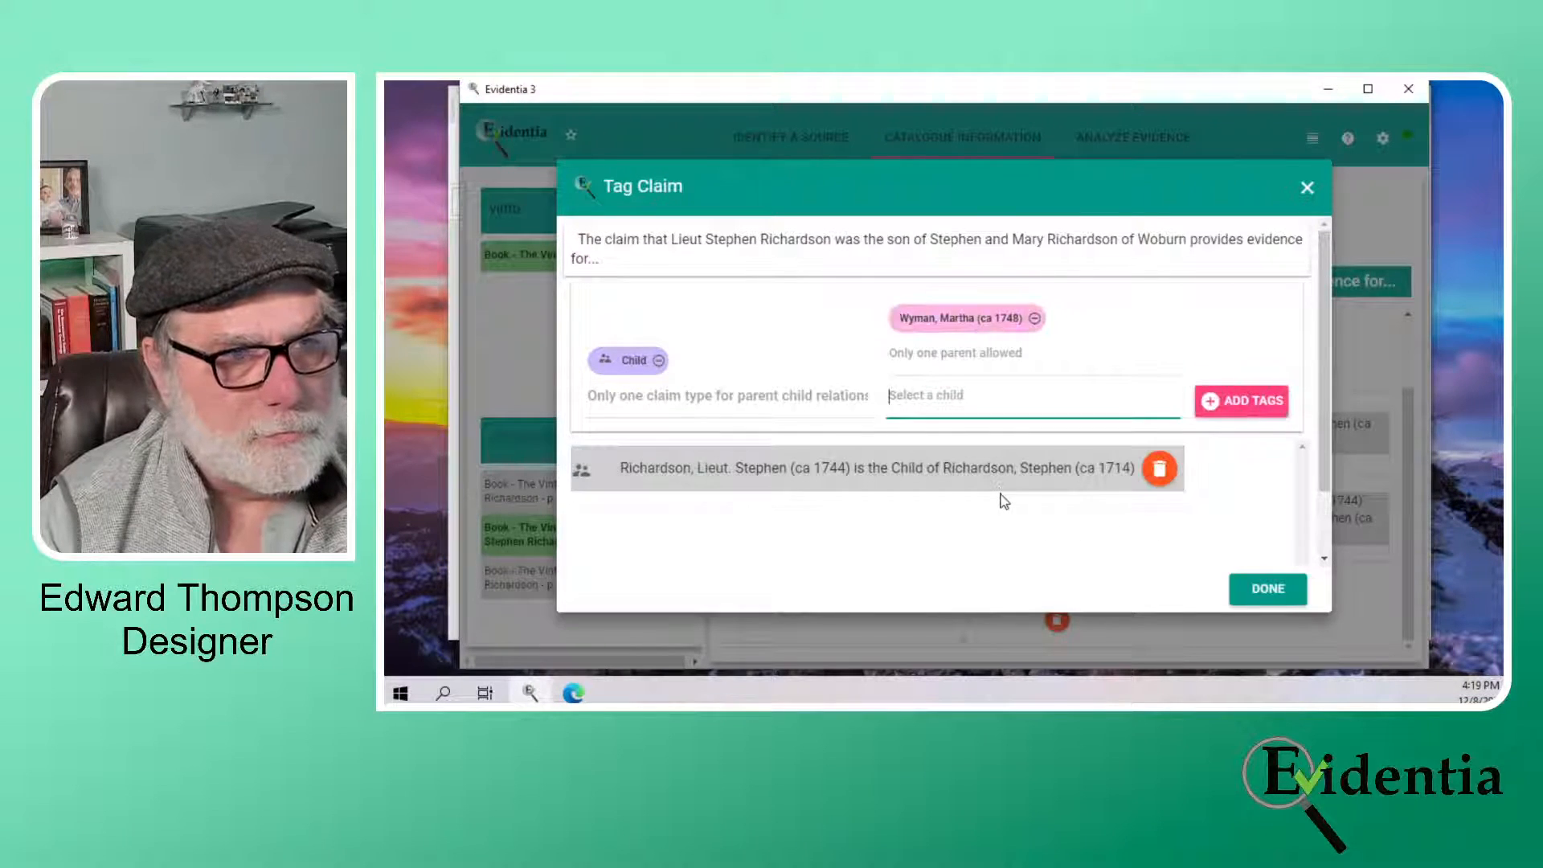
left_click(1034, 319)
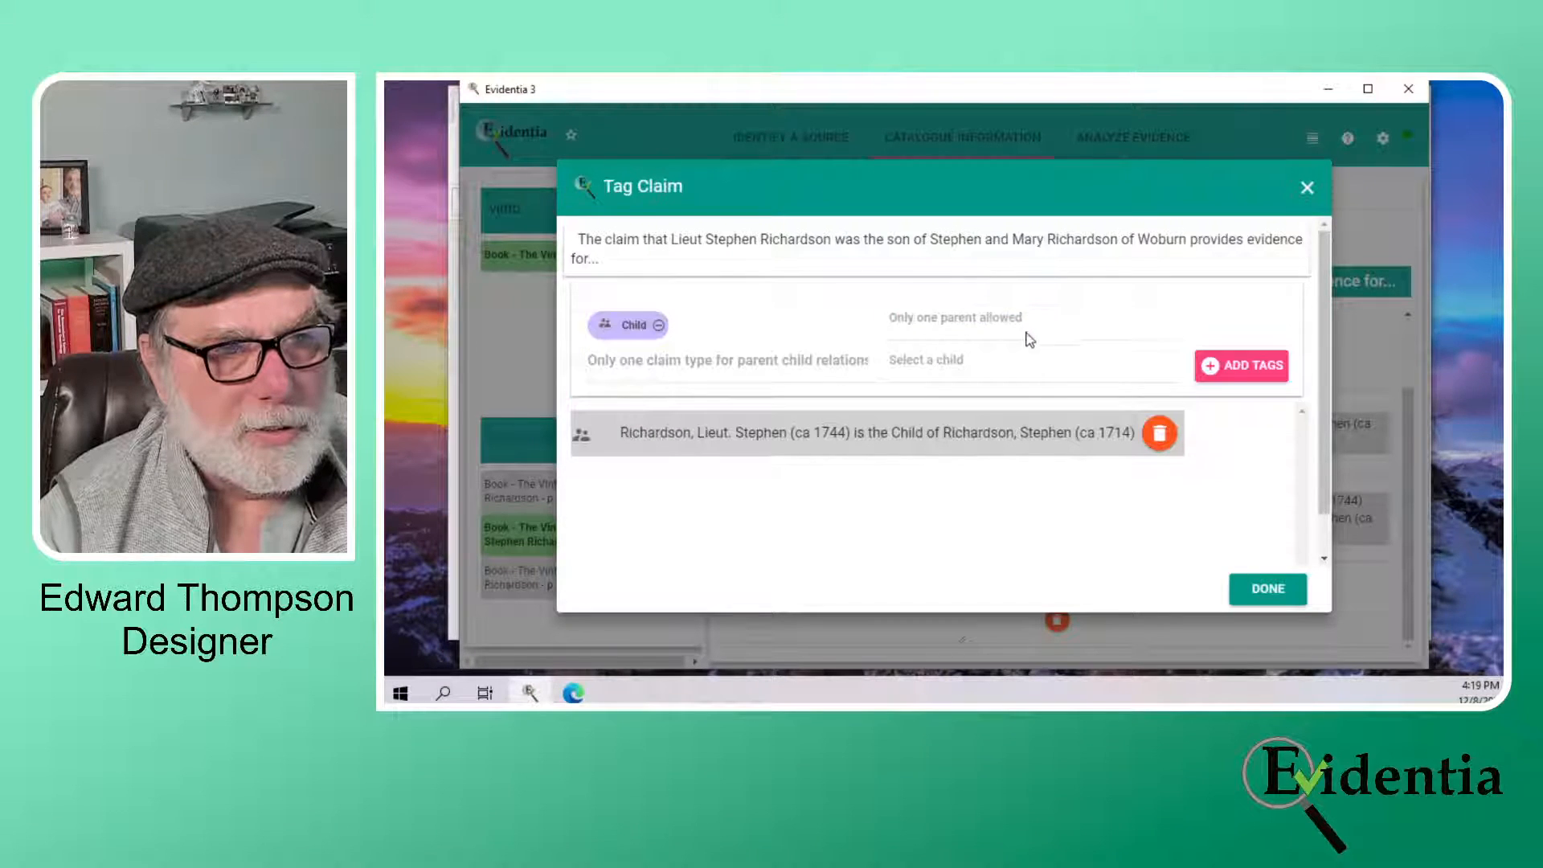
left_click(995, 327)
type("wyman")
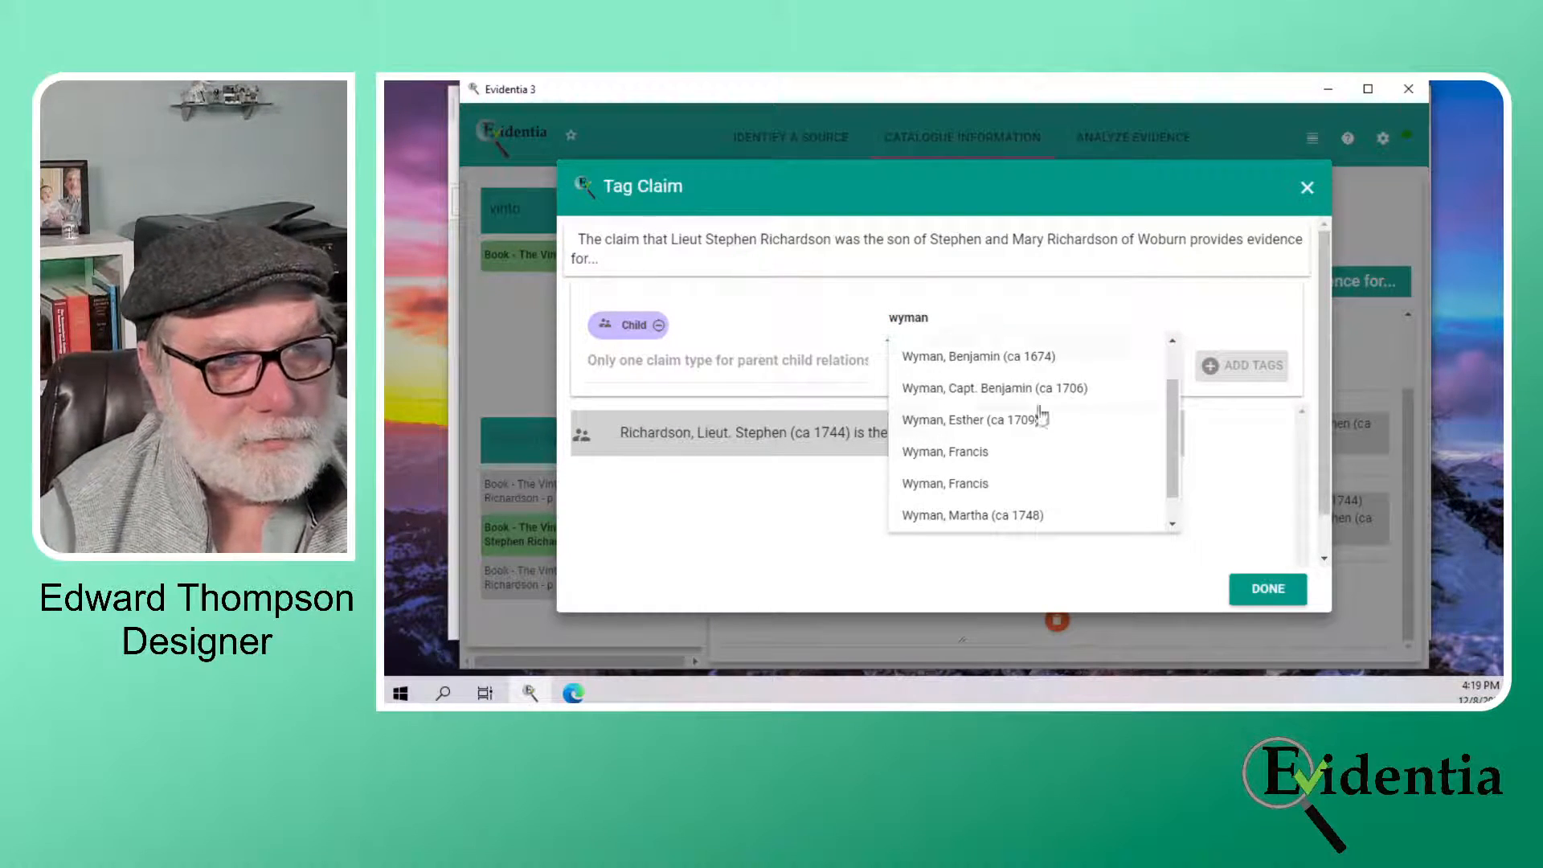
scroll(1047, 434, "down", 1)
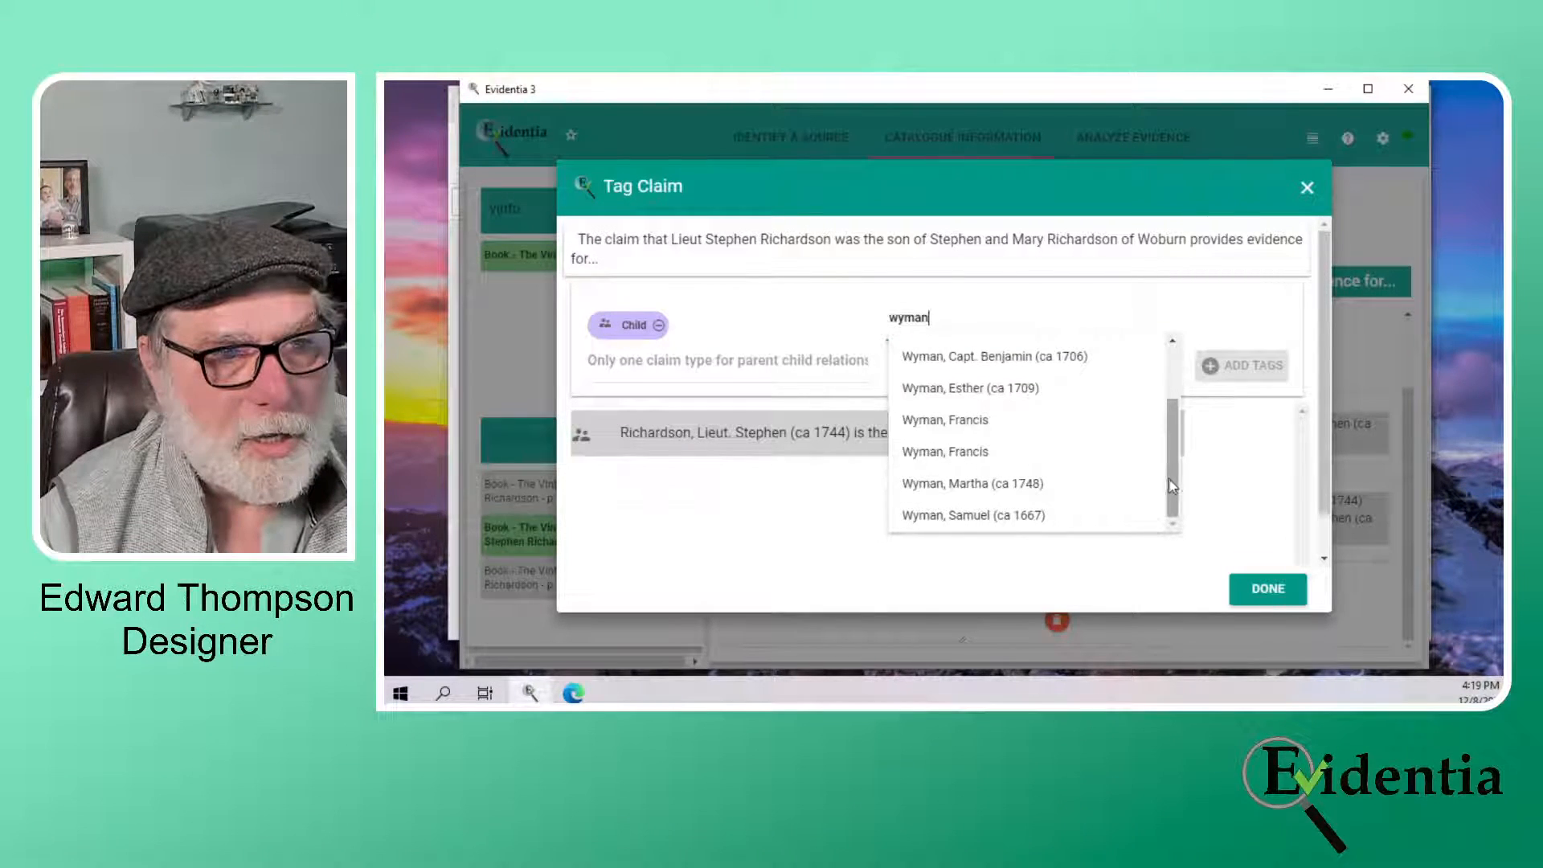
mouse_move(1172, 479)
left_mouse_down()
mouse_move(1173, 438)
mouse_move(1172, 504)
left_mouse_up()
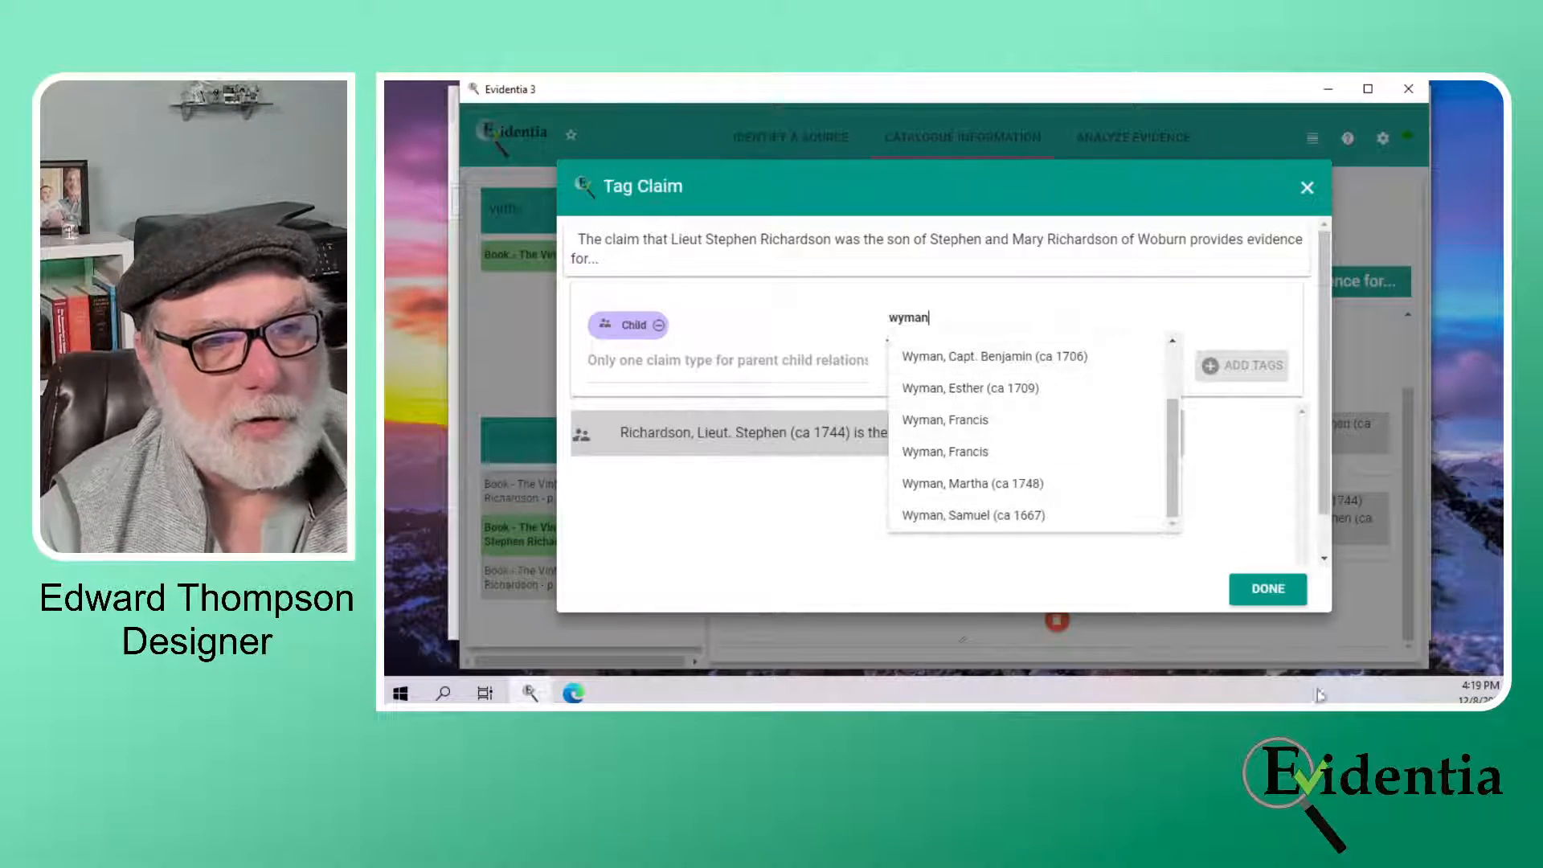
left_click_drag(948, 315, 852, 310)
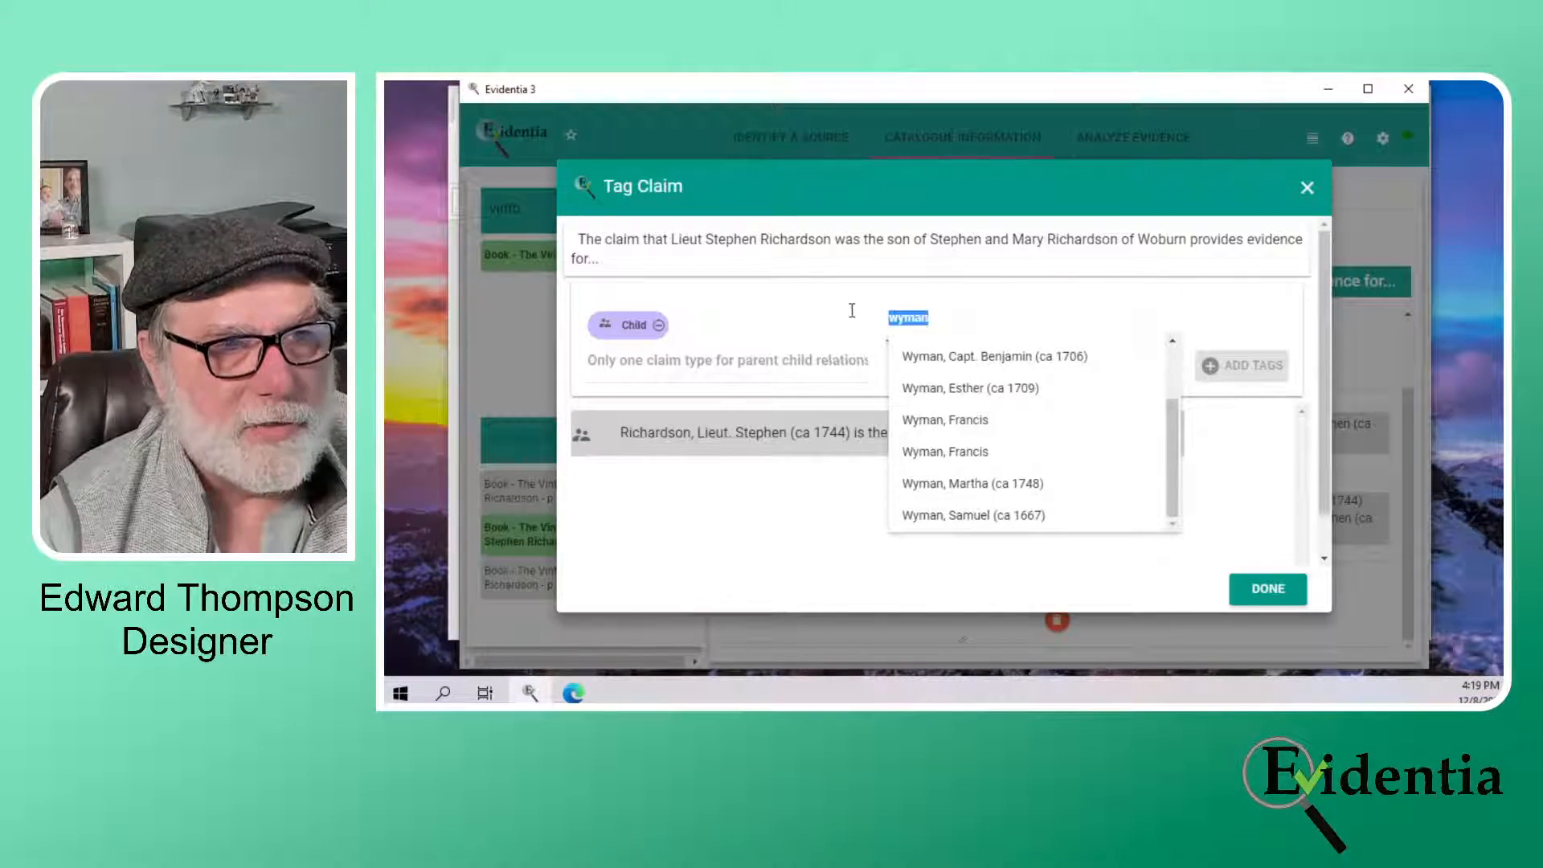
key("BackSpace")
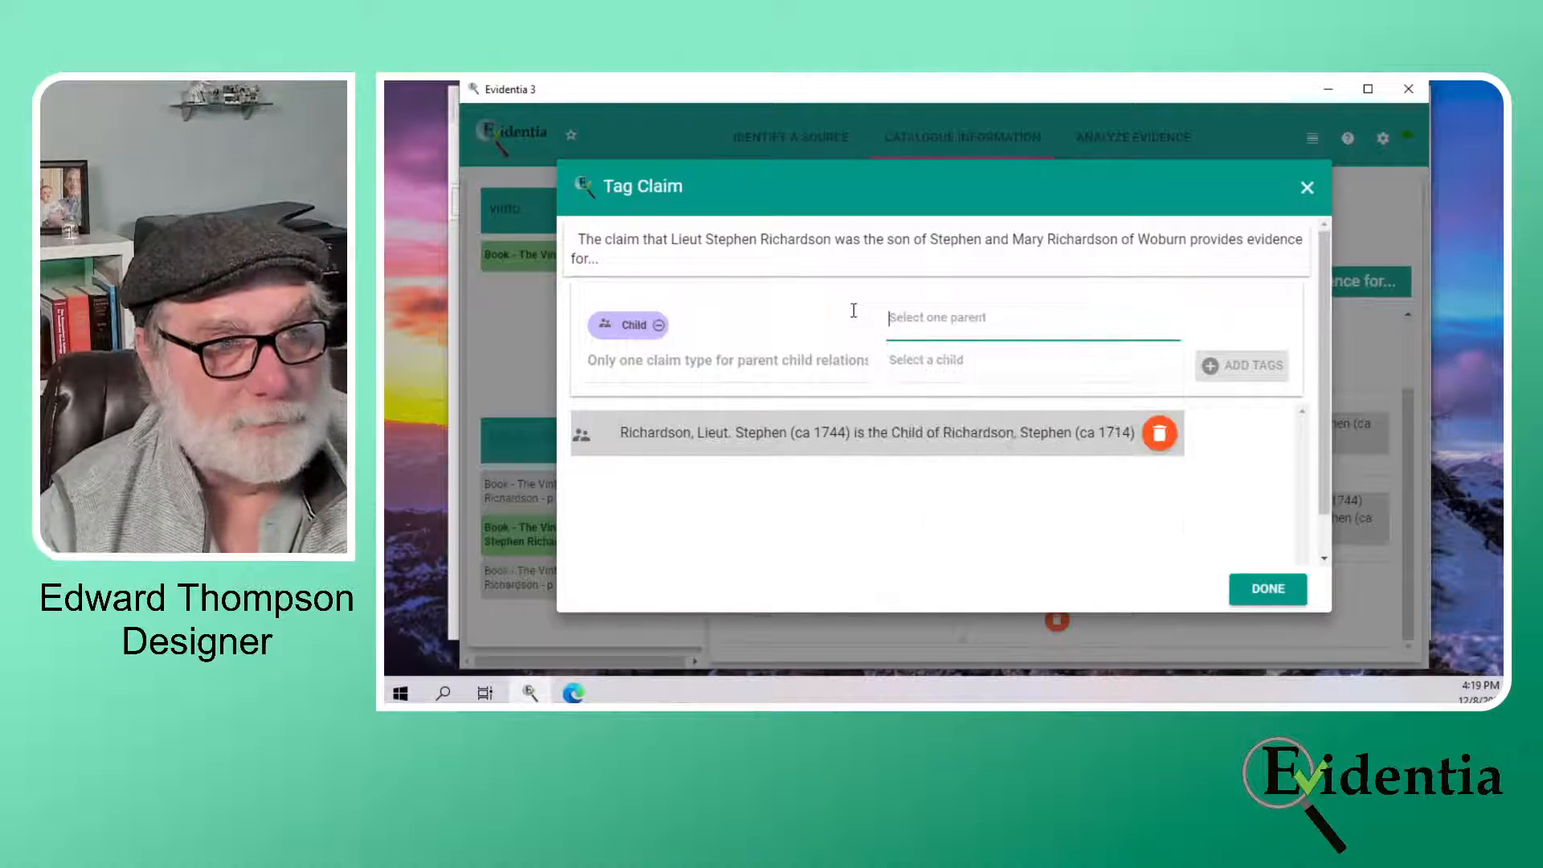
left_click(1087, 519)
left_click(1288, 590)
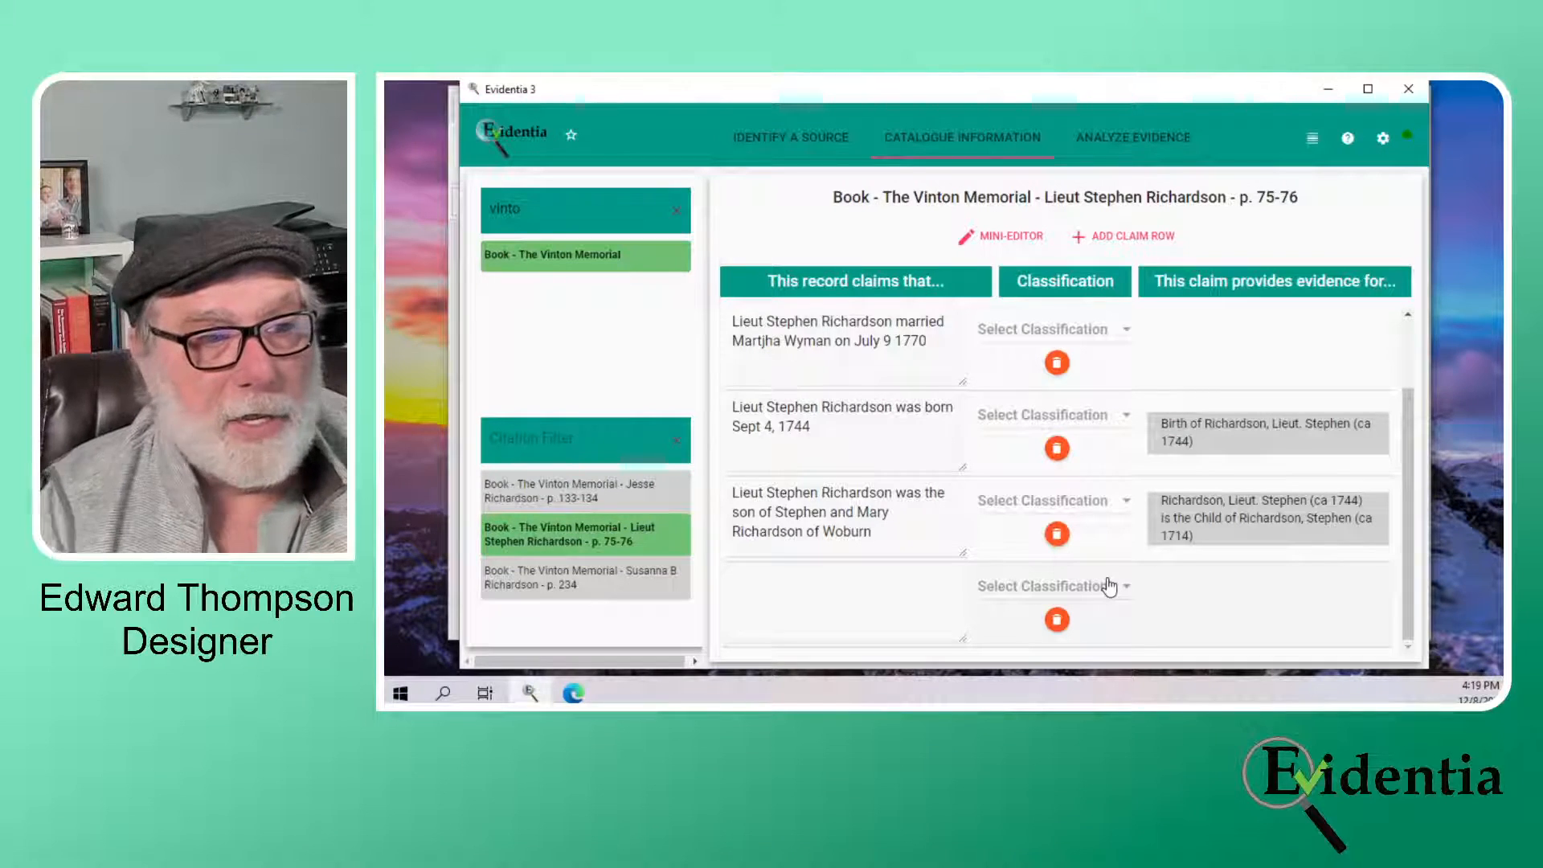
Reopen the tagging of the lieutenant's parentage claim and choose Child as the claim type for a second tag
left_click(1286, 530)
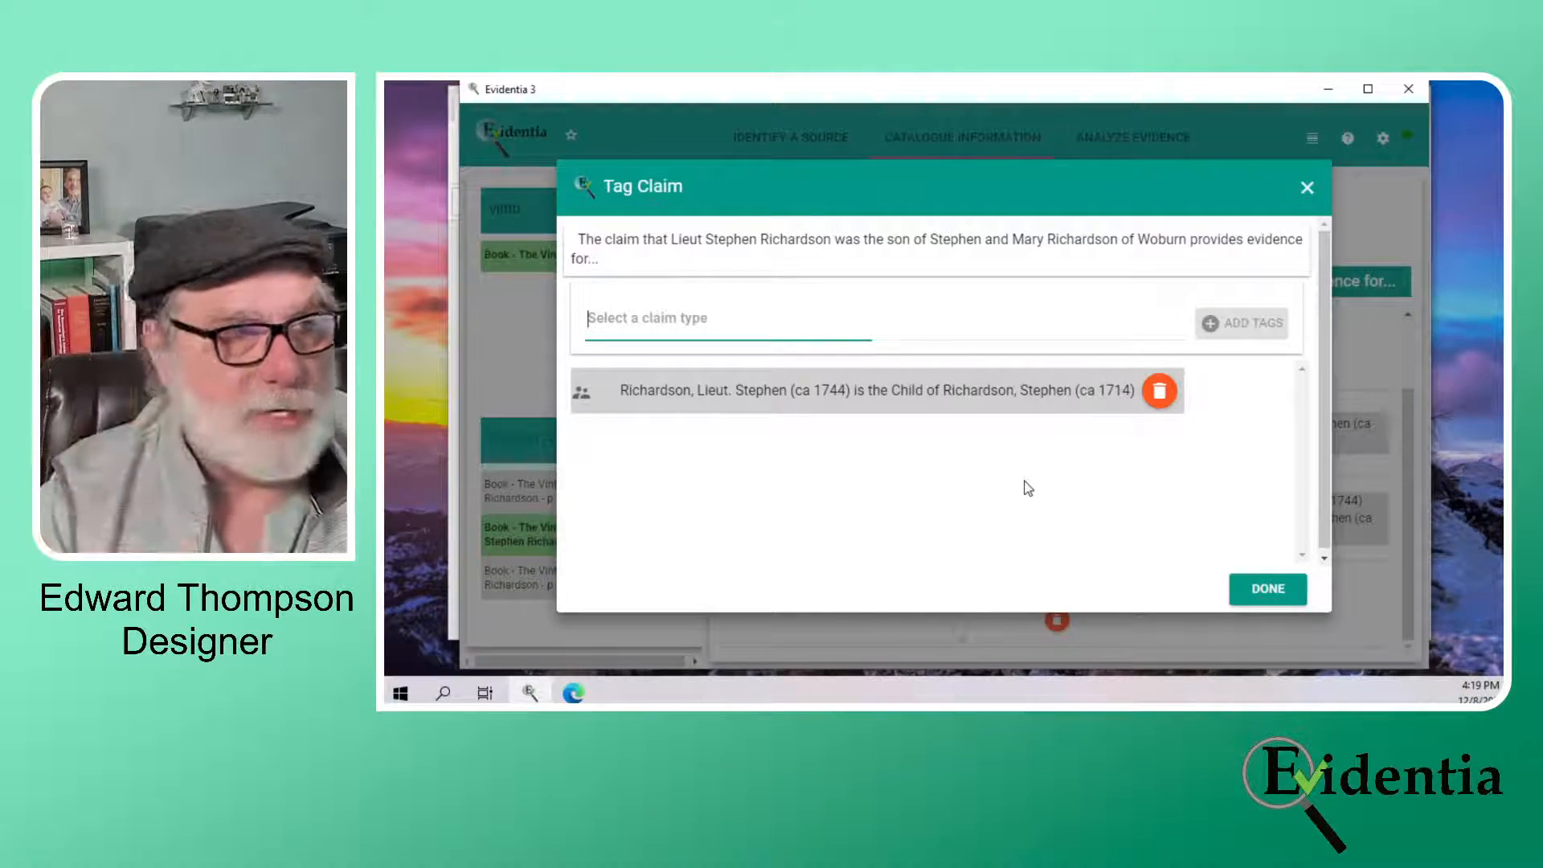
left_click(758, 320)
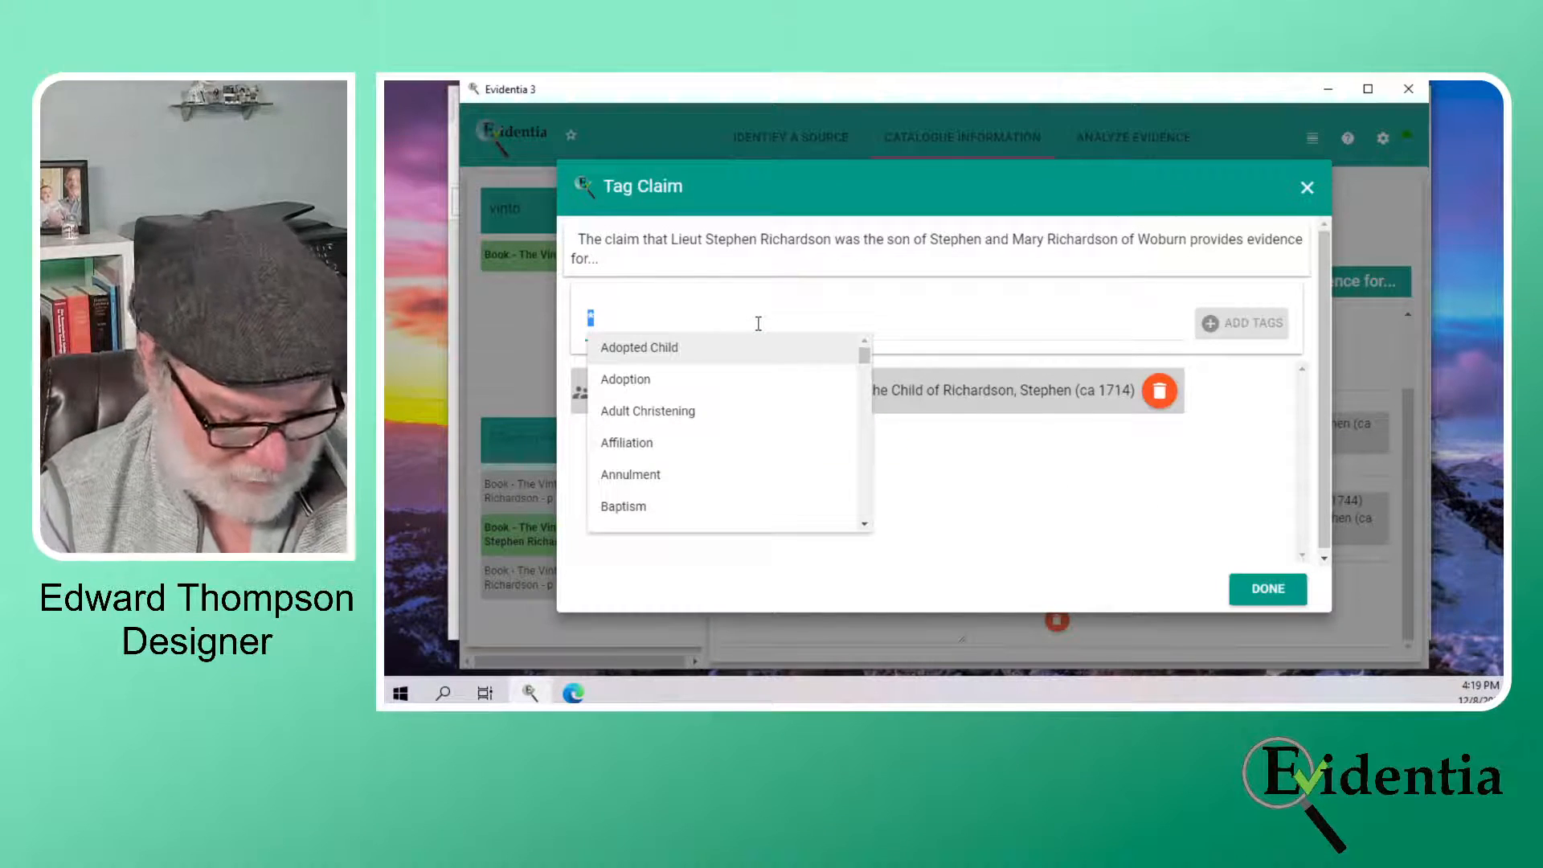
type("child")
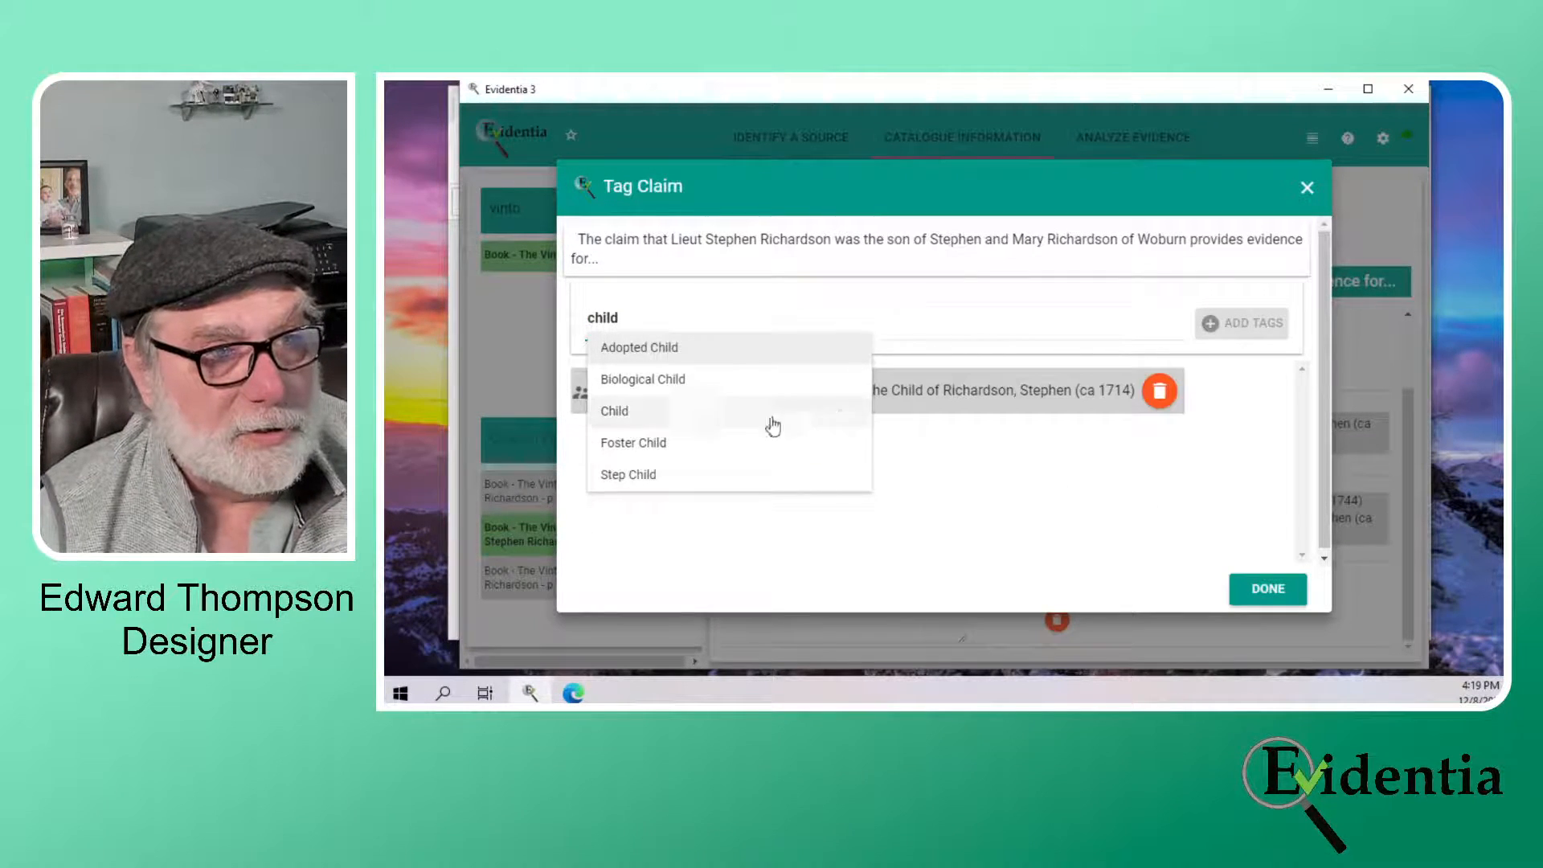
left_click(772, 425)
Look through the existing Wyman entries, then enter the mother's name as the parent, surname first with both names capitalized
left_click(969, 328)
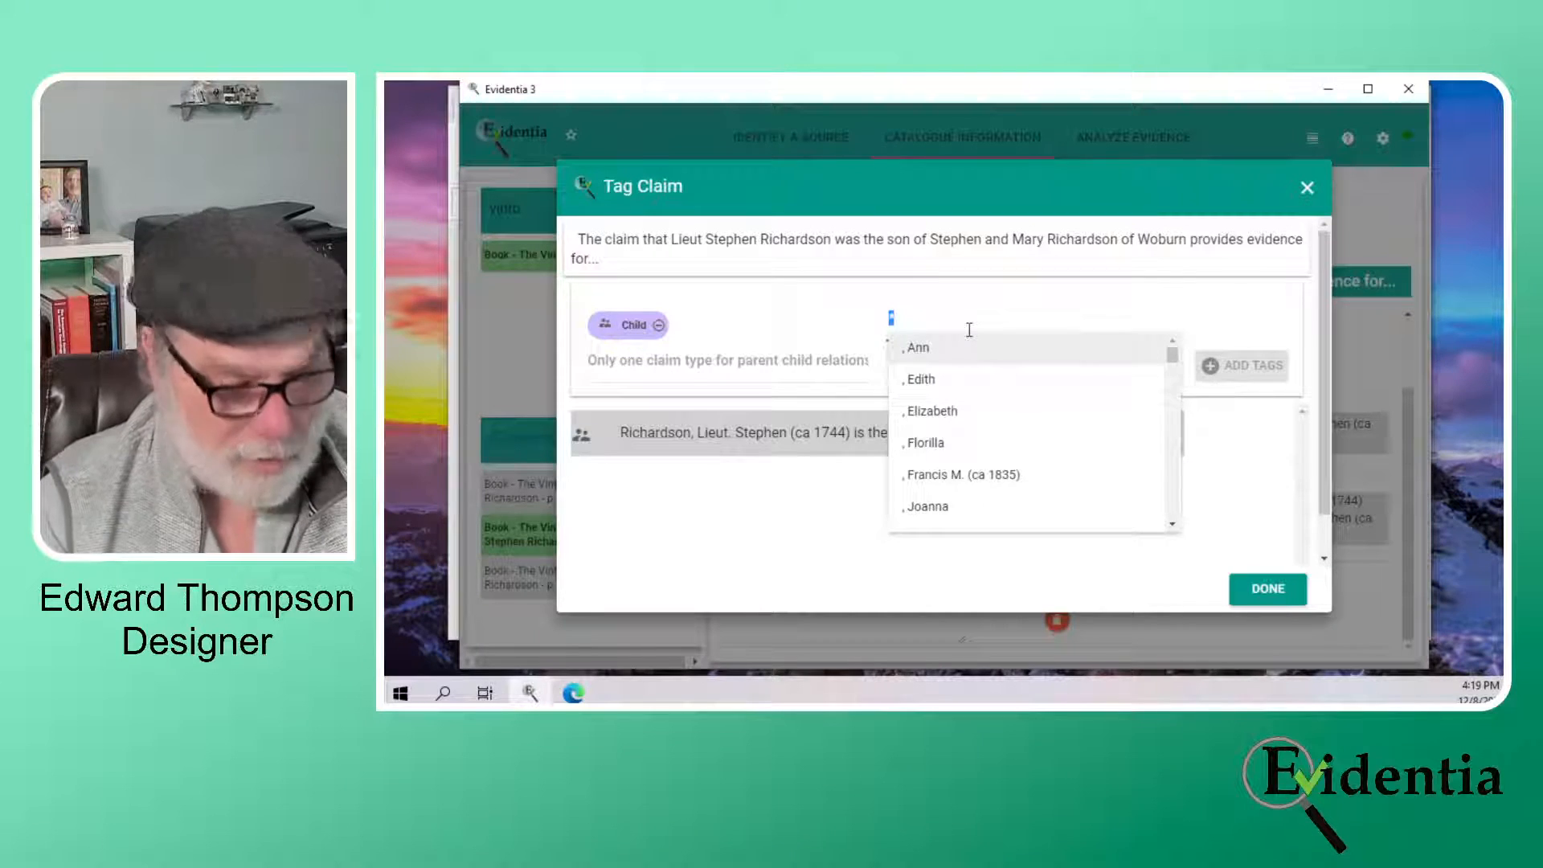
type("wyman,")
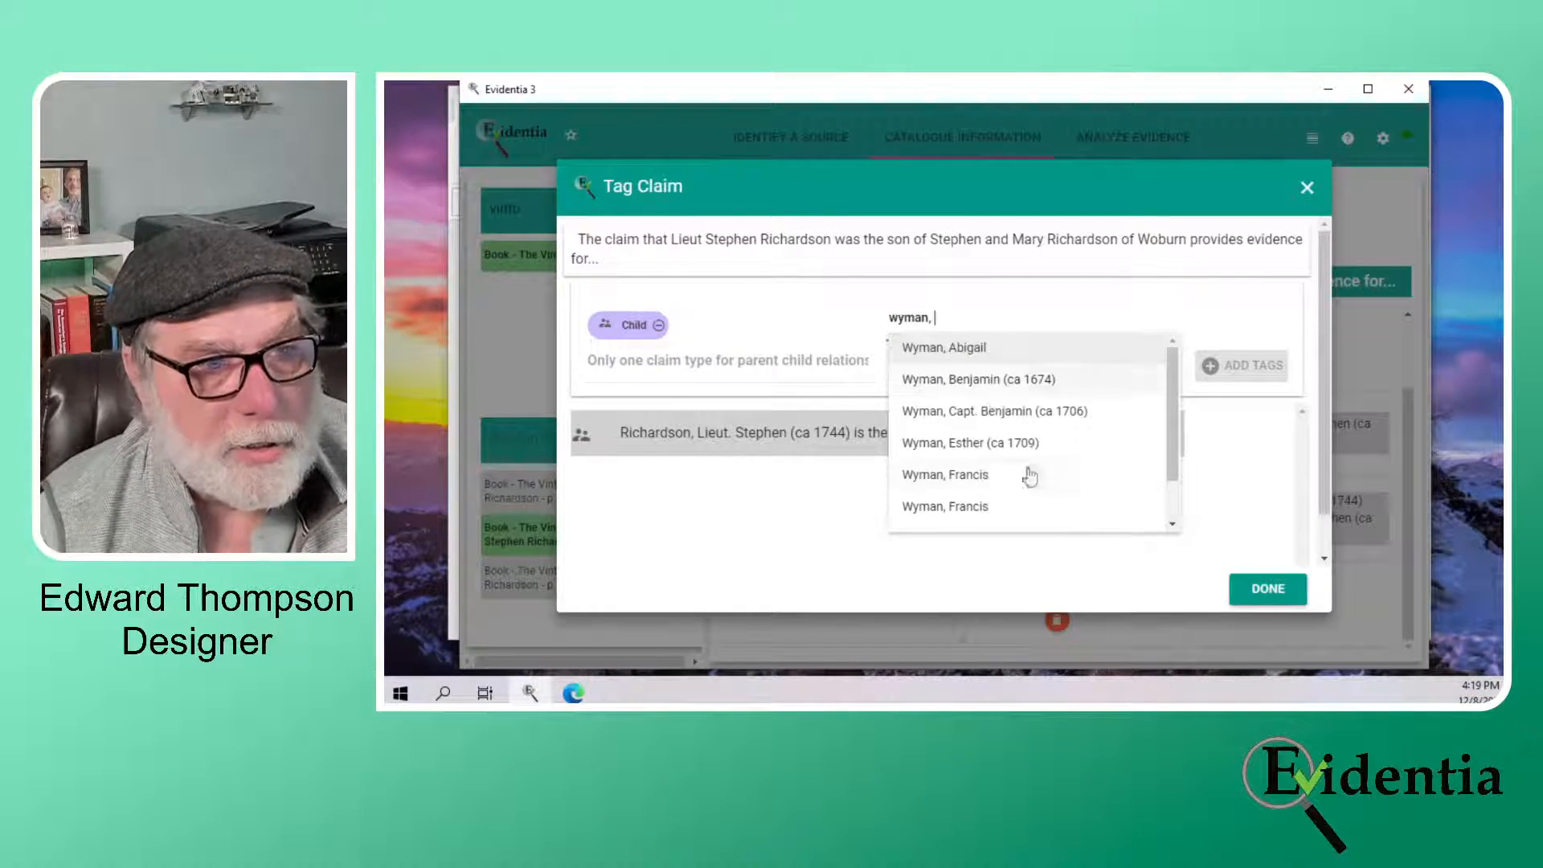
scroll(1033, 472, "down", 1)
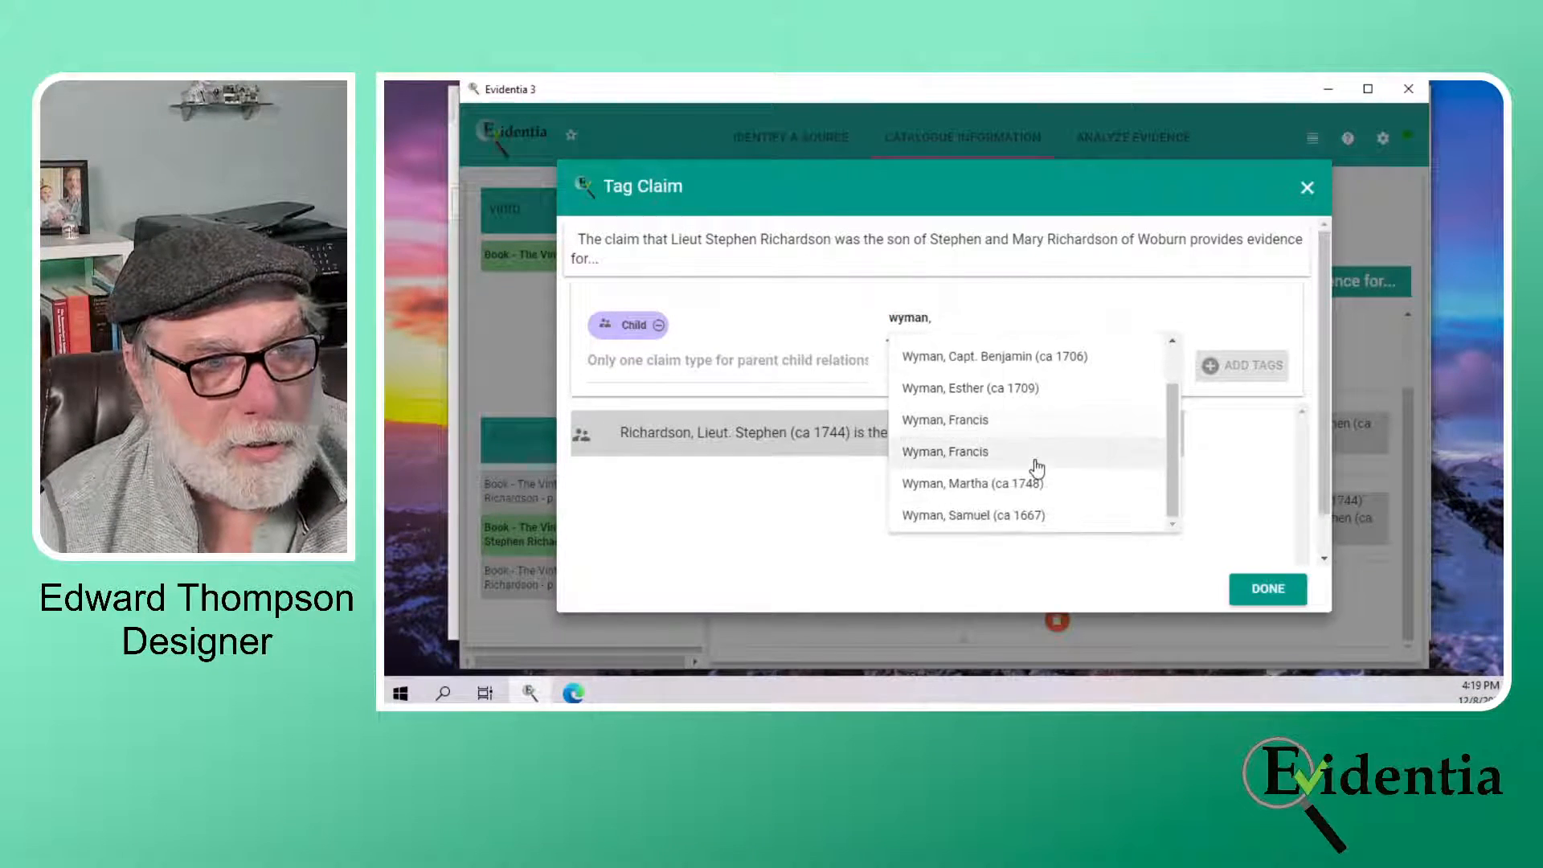
scroll(1036, 462, "up", 1)
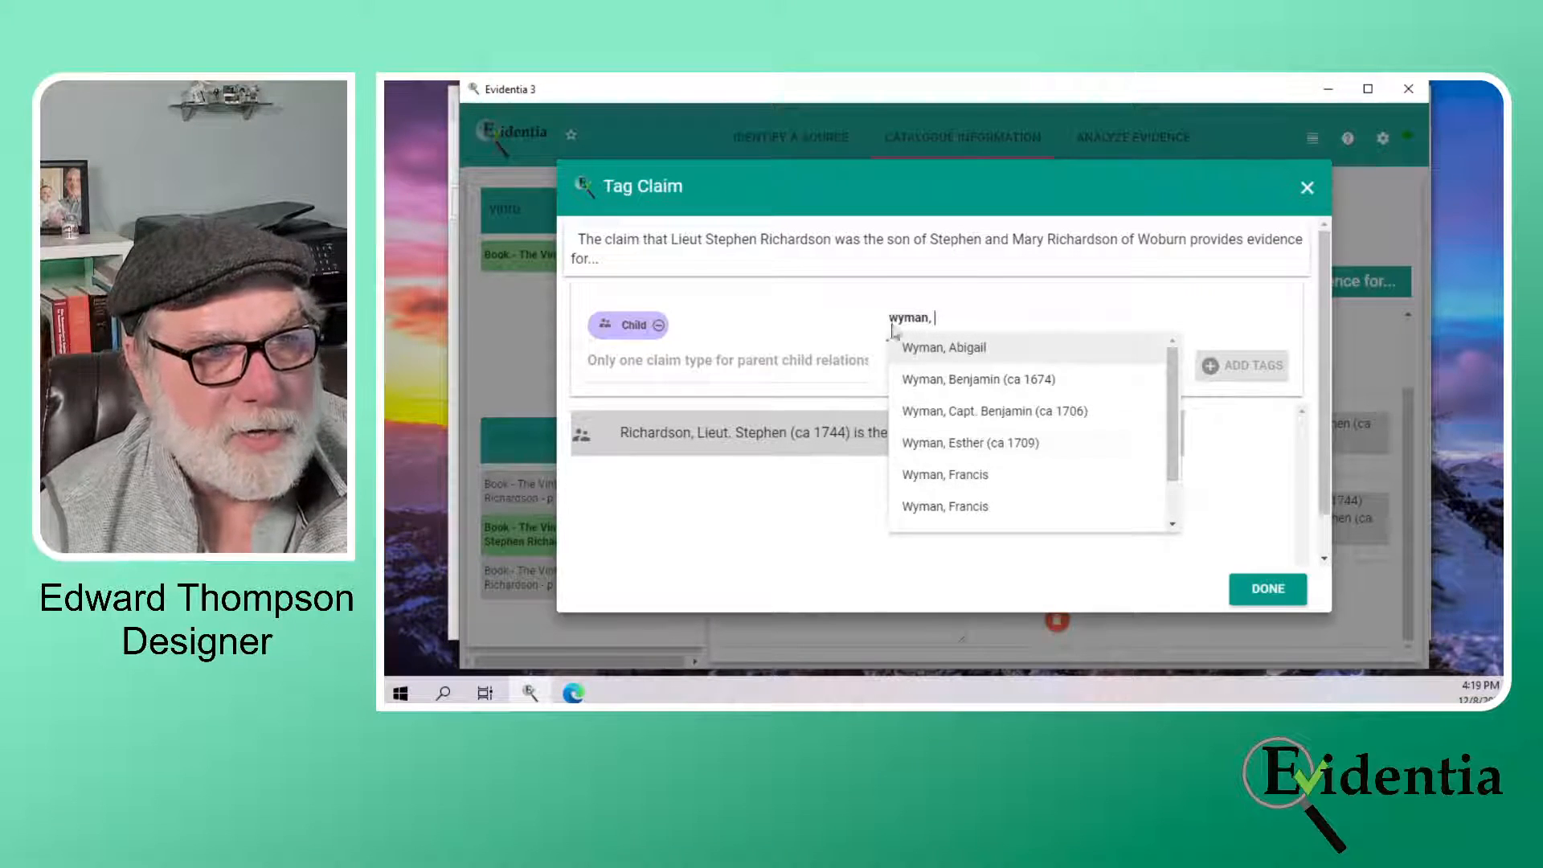
type("mary")
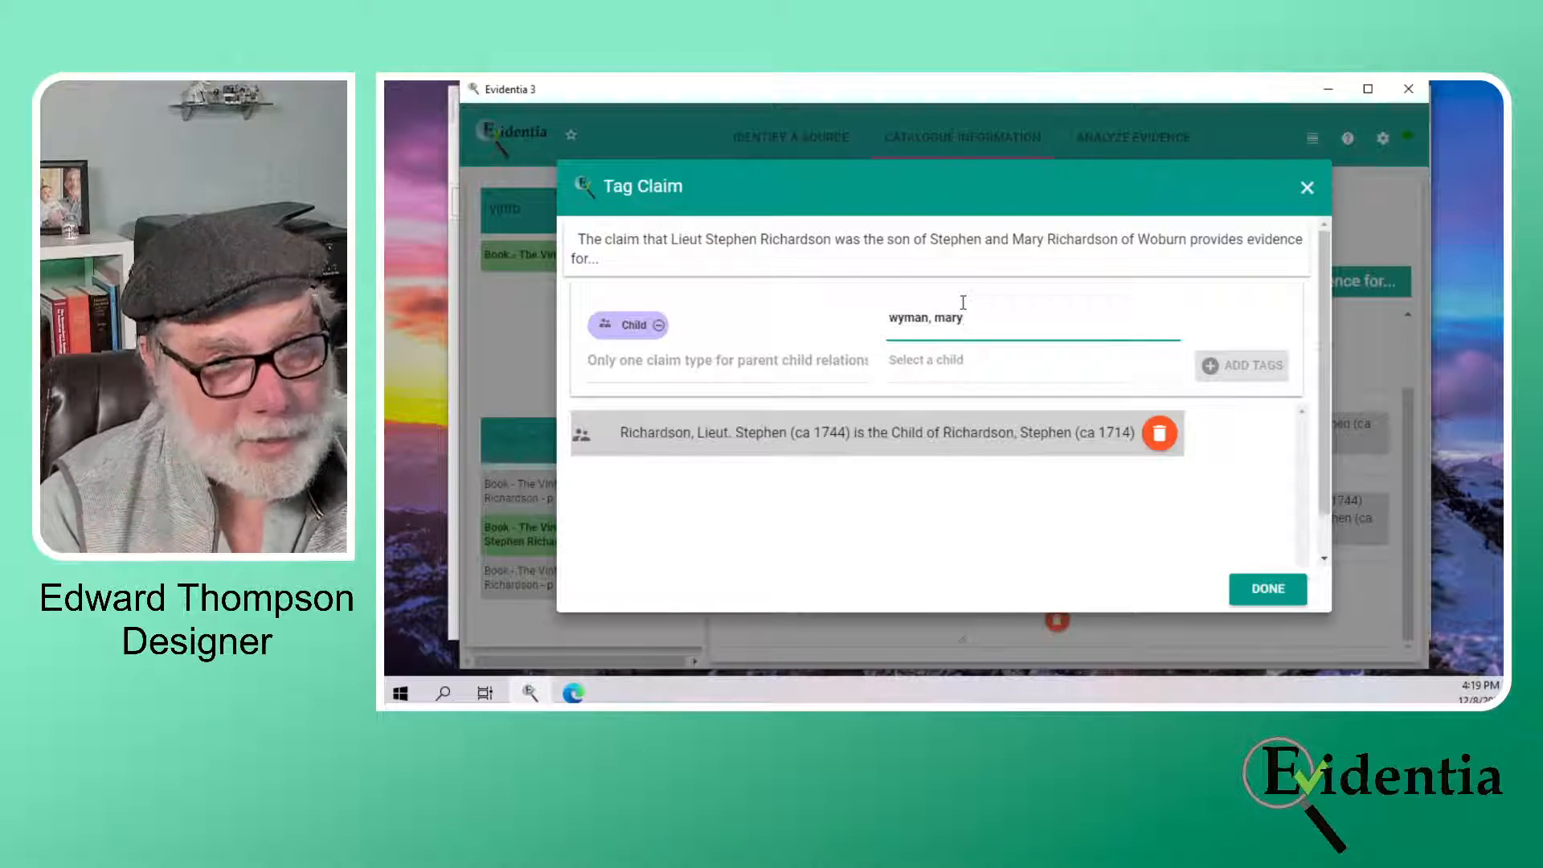
key("BackSpace")
key("BackSpace")
key("BackSpace")
key("BackSpace")
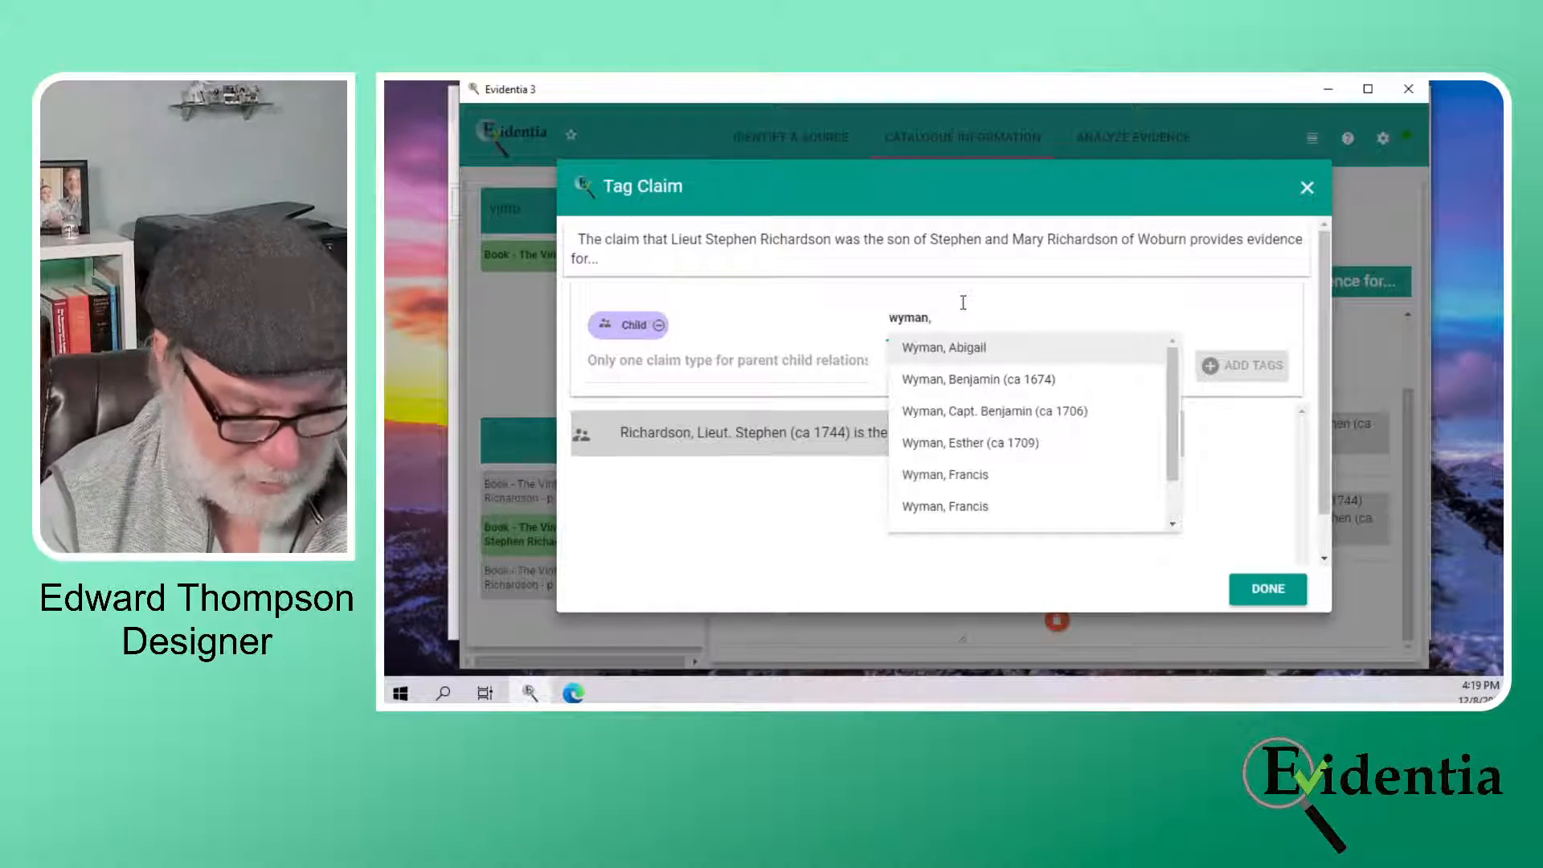
type("Mary")
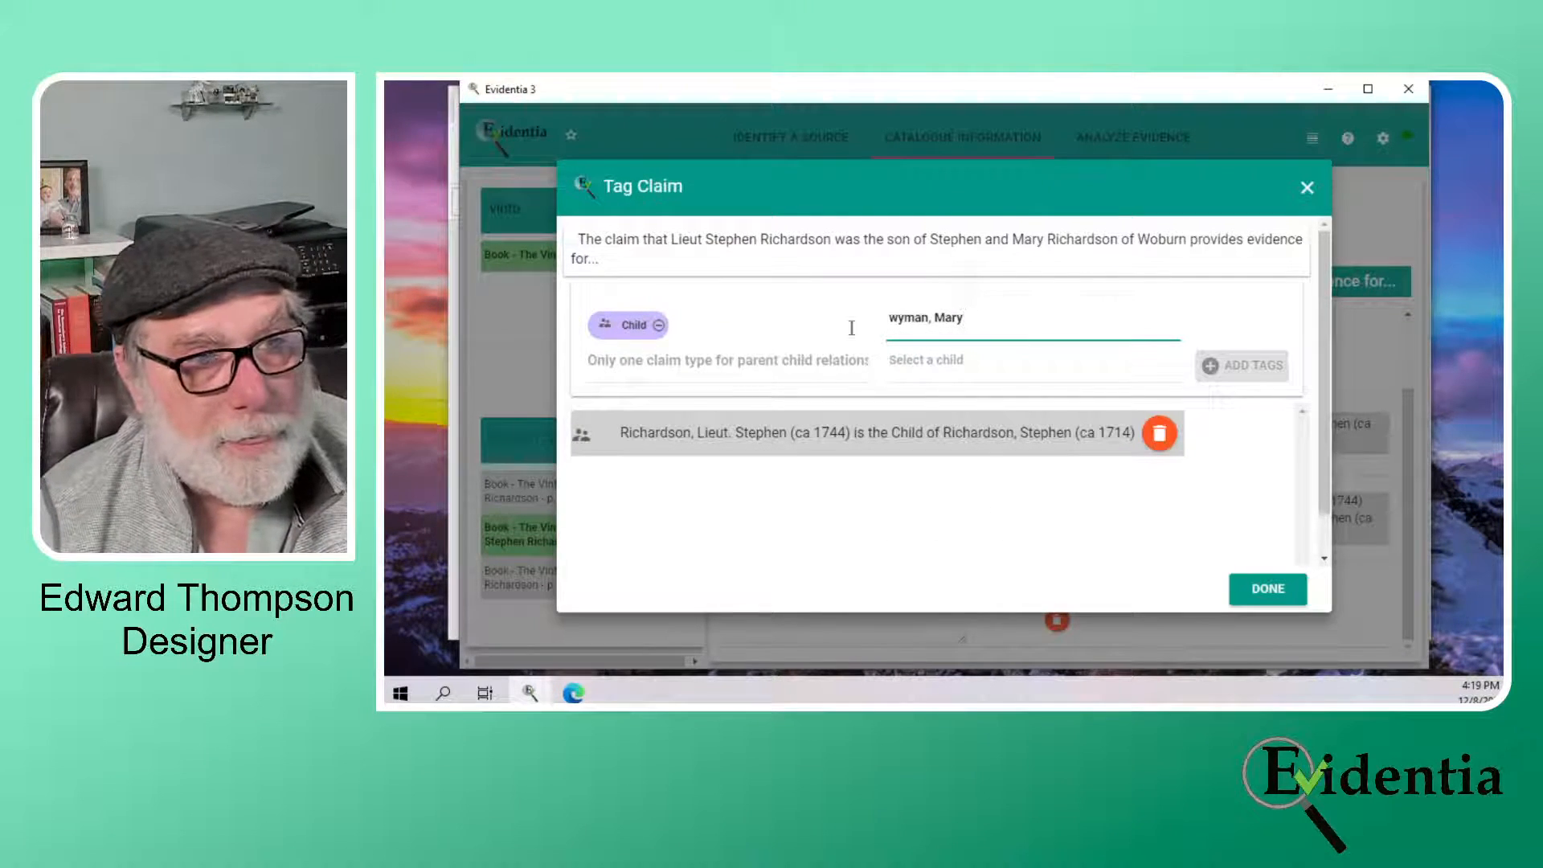
left_click(898, 325)
key("BackSpace")
type("W")
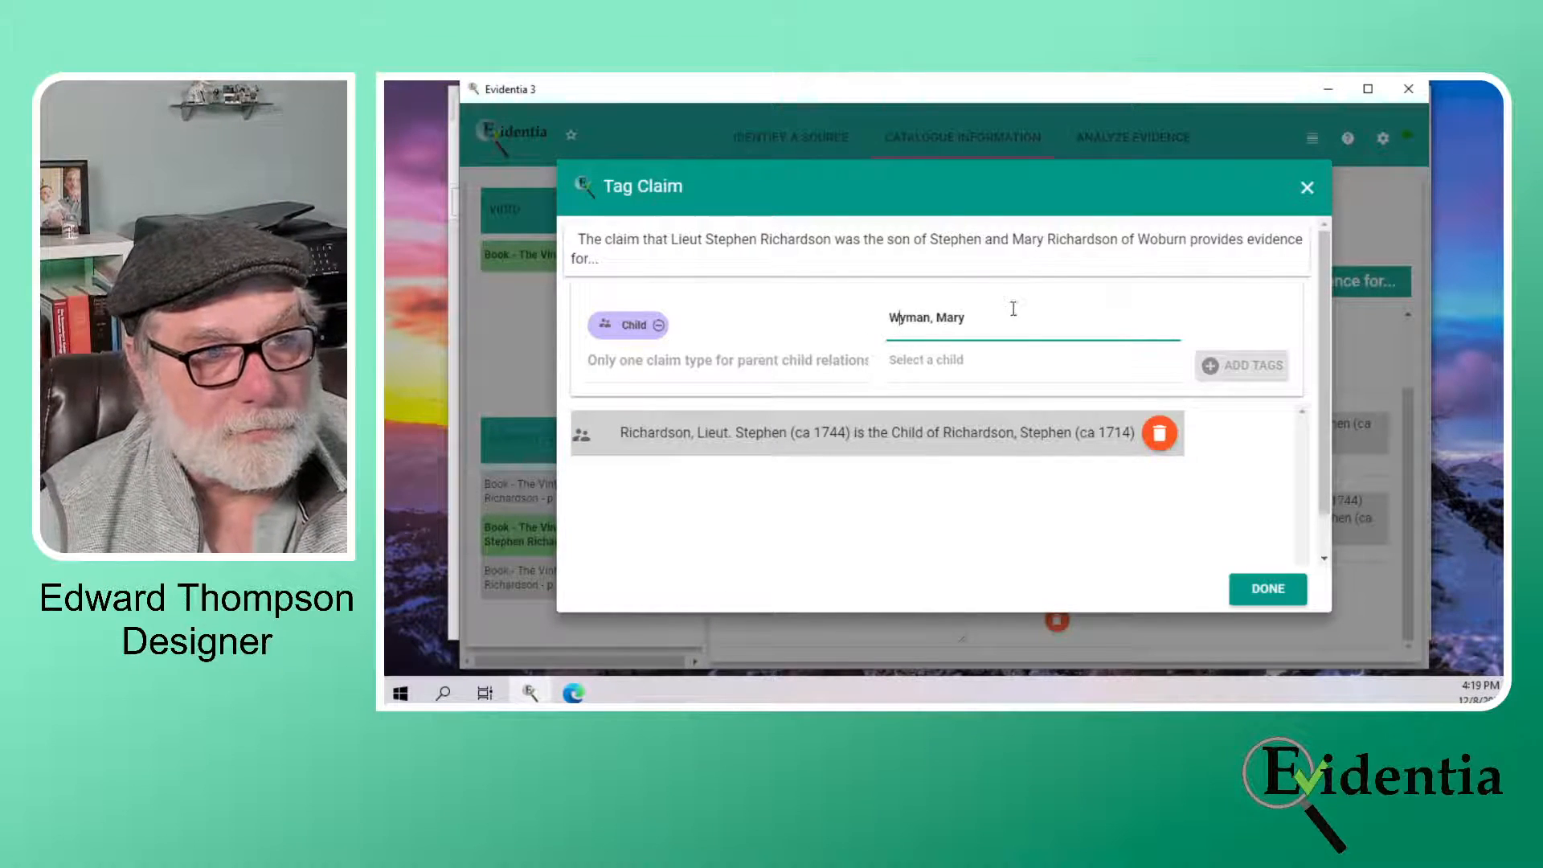
key("Return")
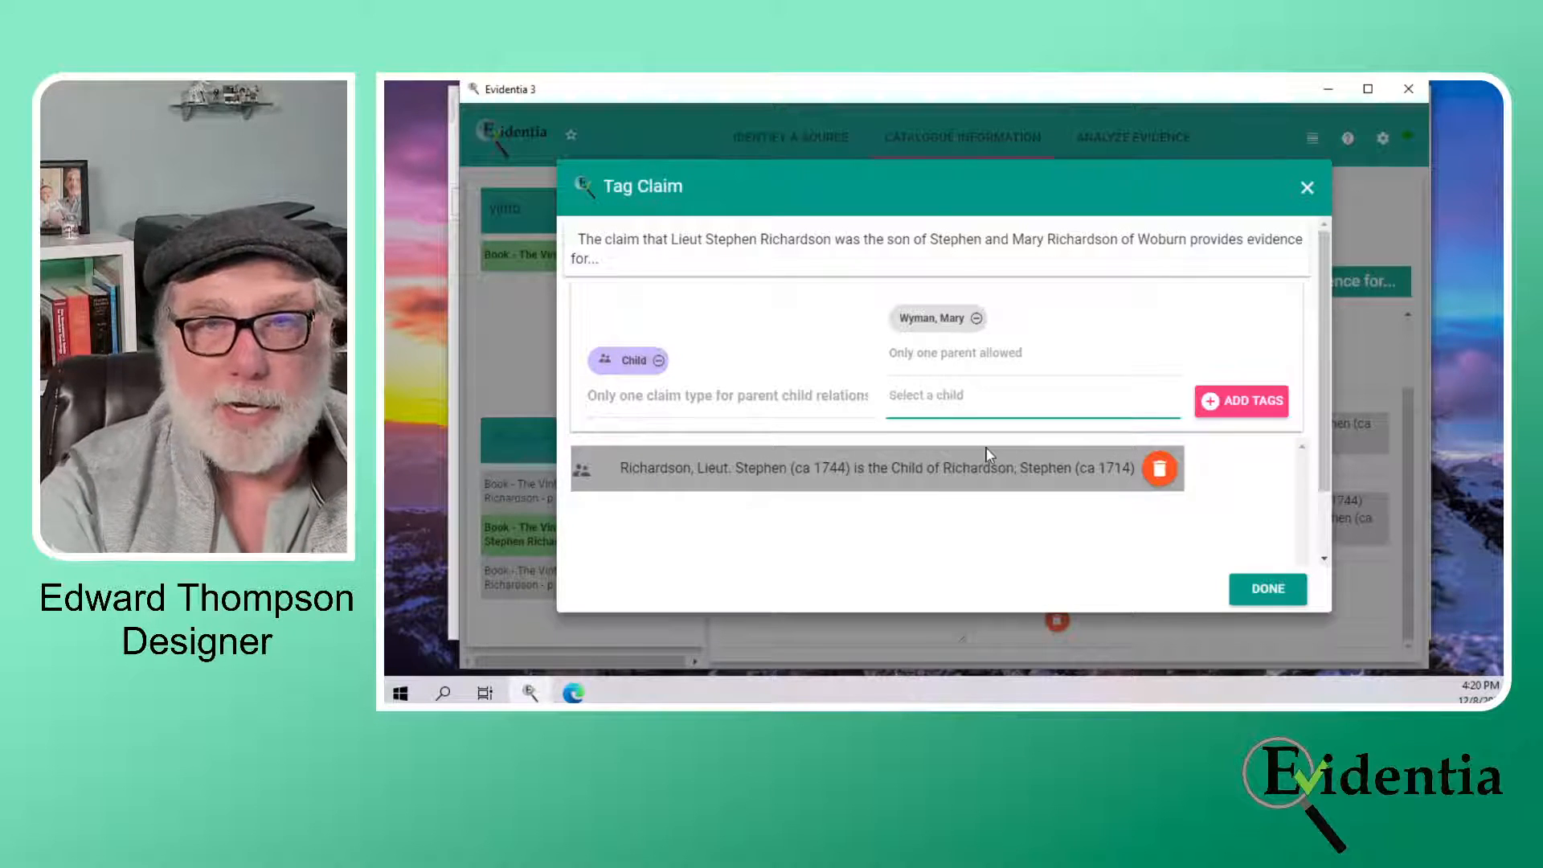
Add the mother's Child tag to the parentage claim without choosing a child, and finish tagging
left_click(933, 322)
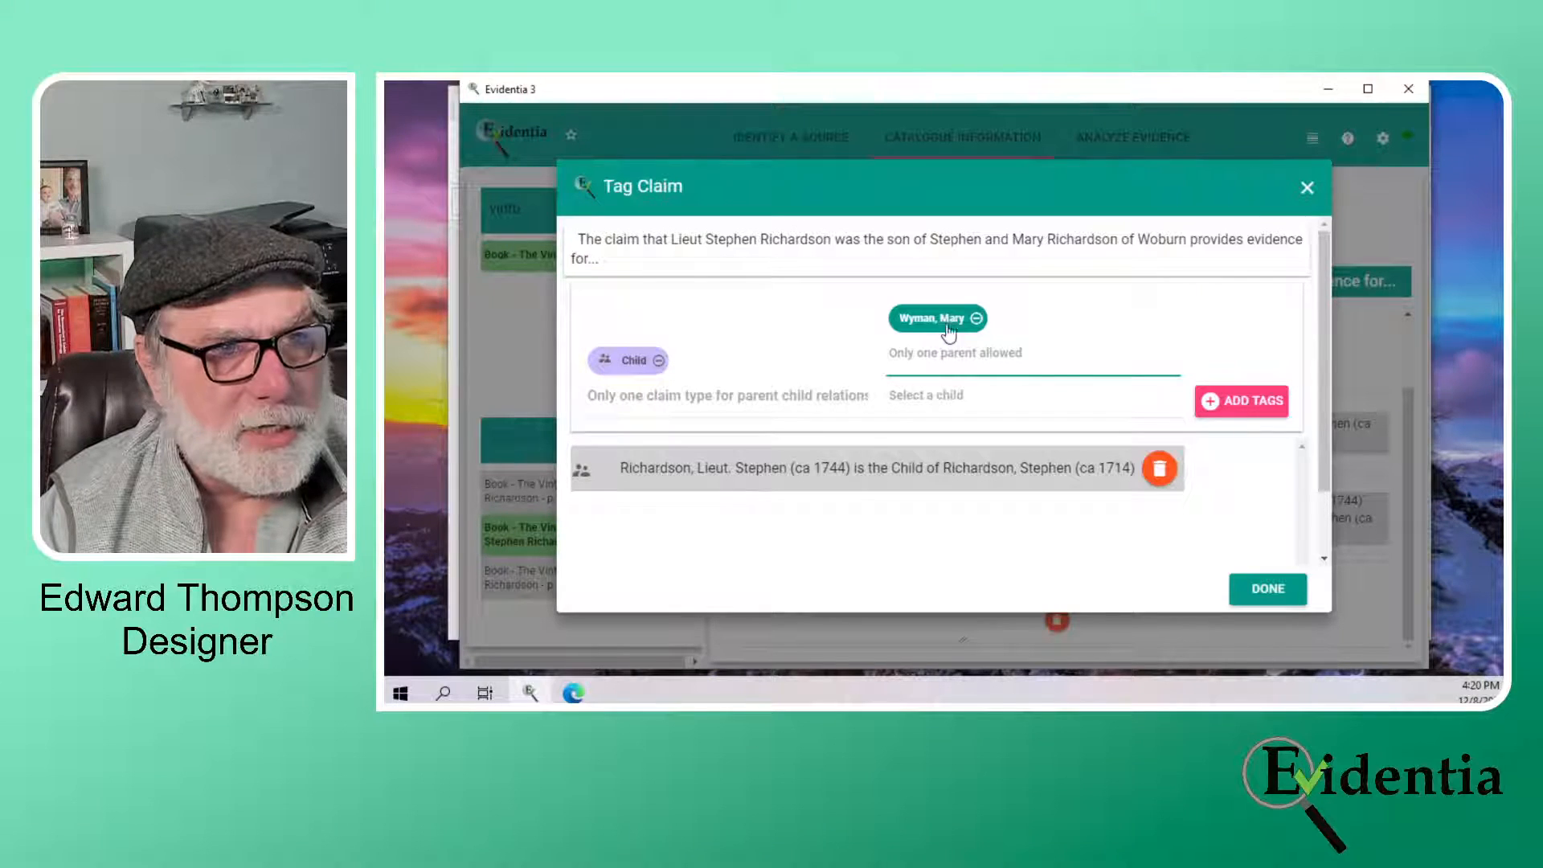
left_click(1248, 413)
left_click(1250, 417)
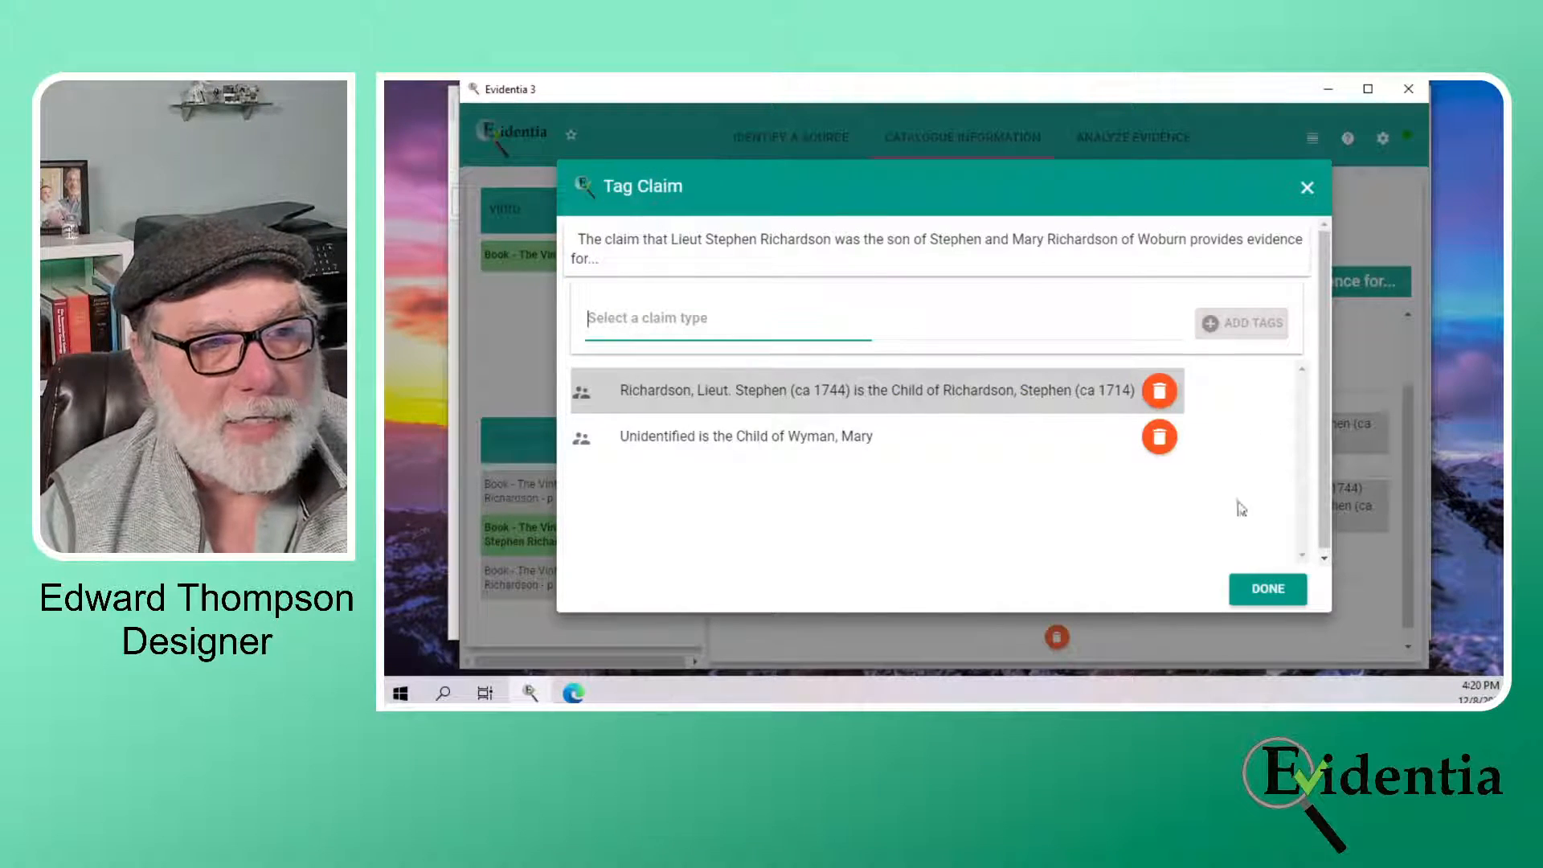
left_click(1267, 590)
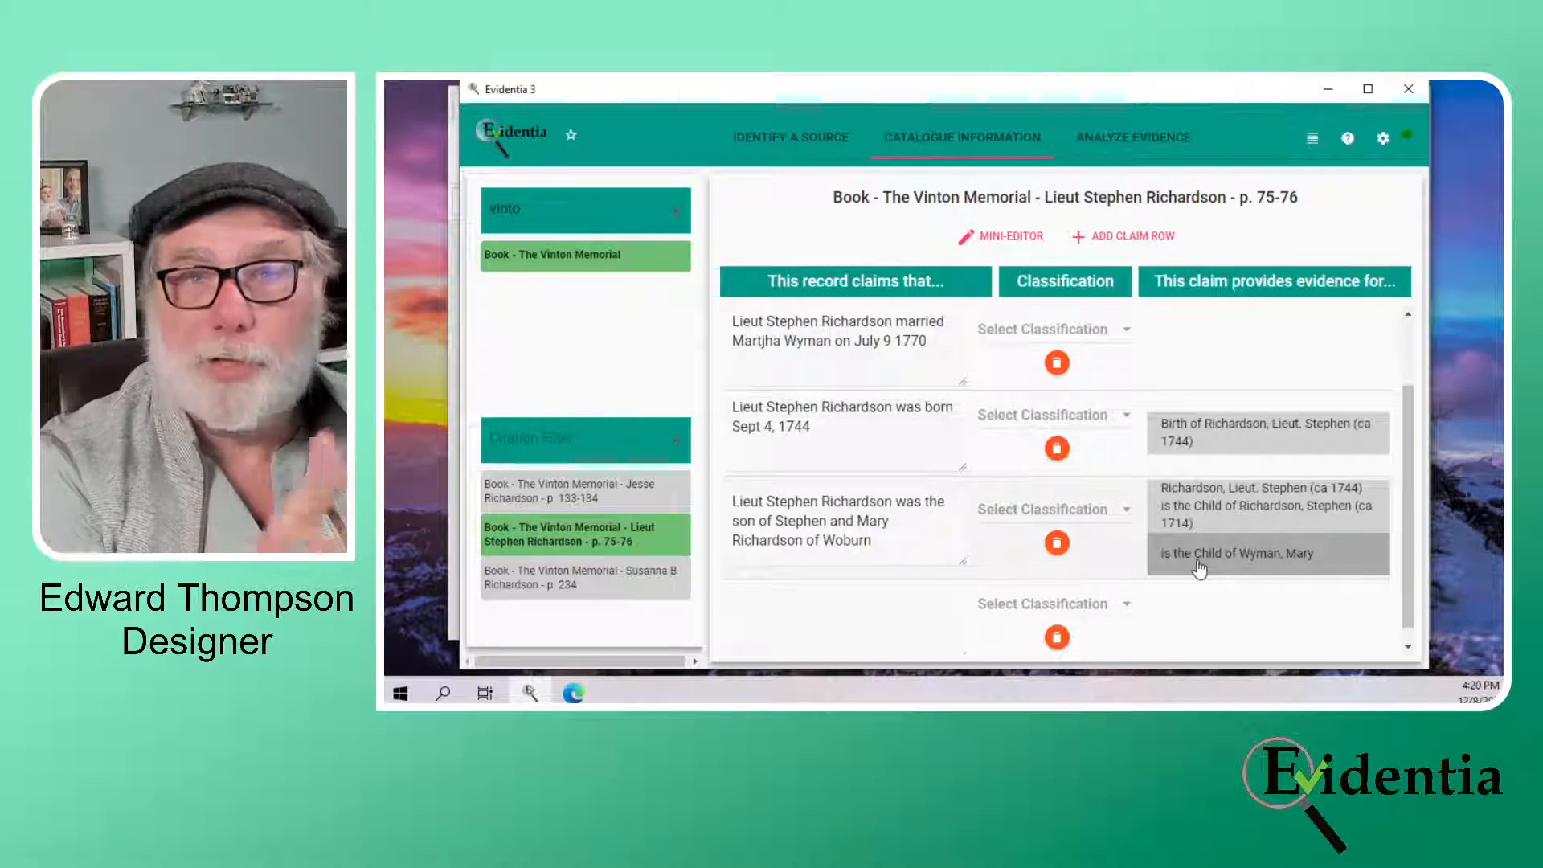
Correct the misspelled first name of the bride in the July 9 1770 marriage claim
left_click(765, 342)
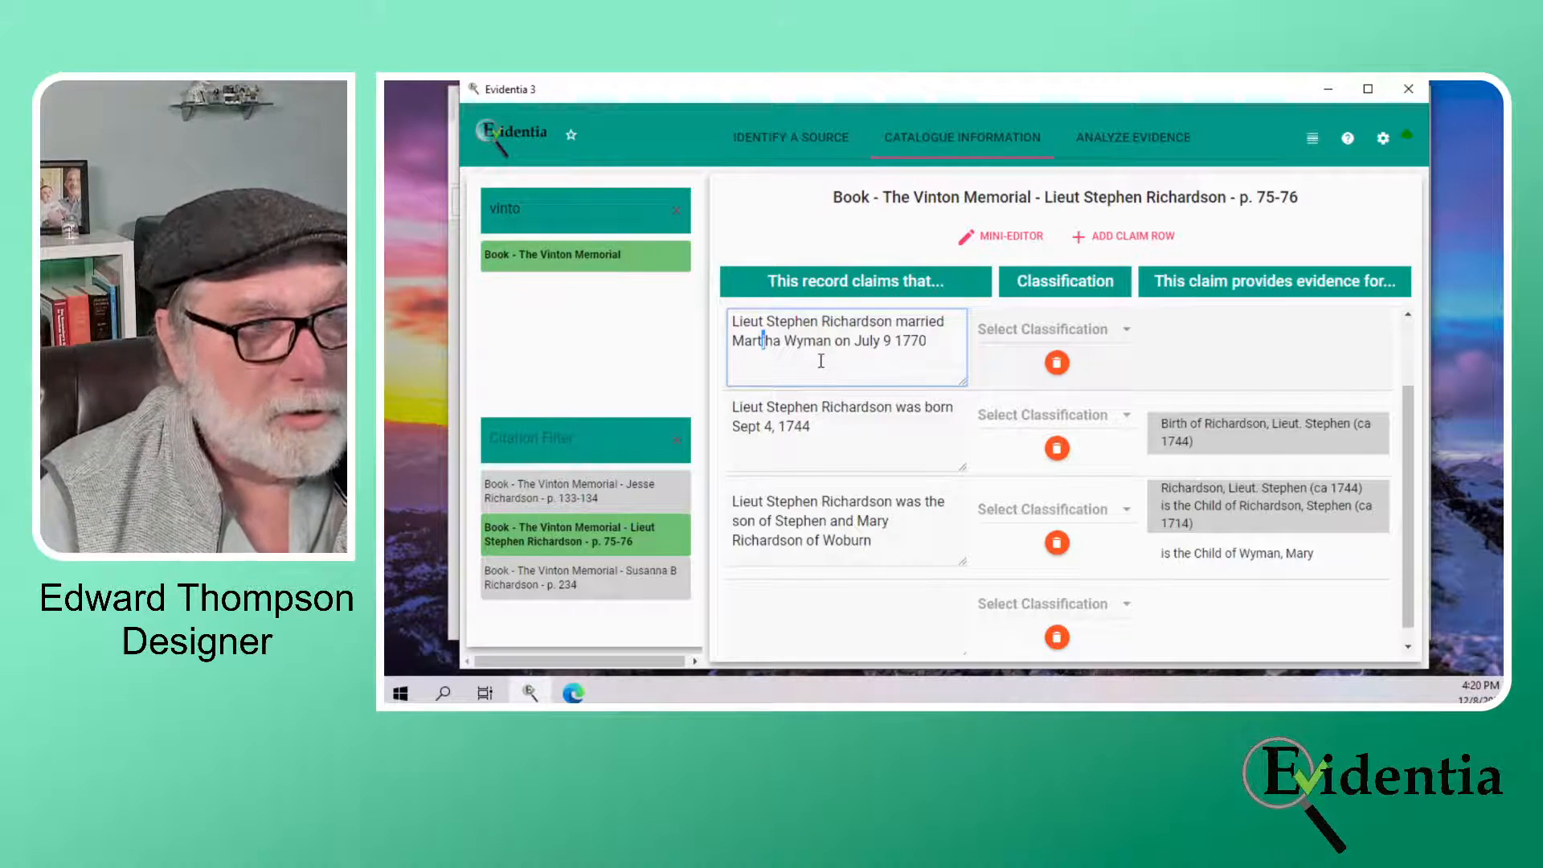
key("BackSpace")
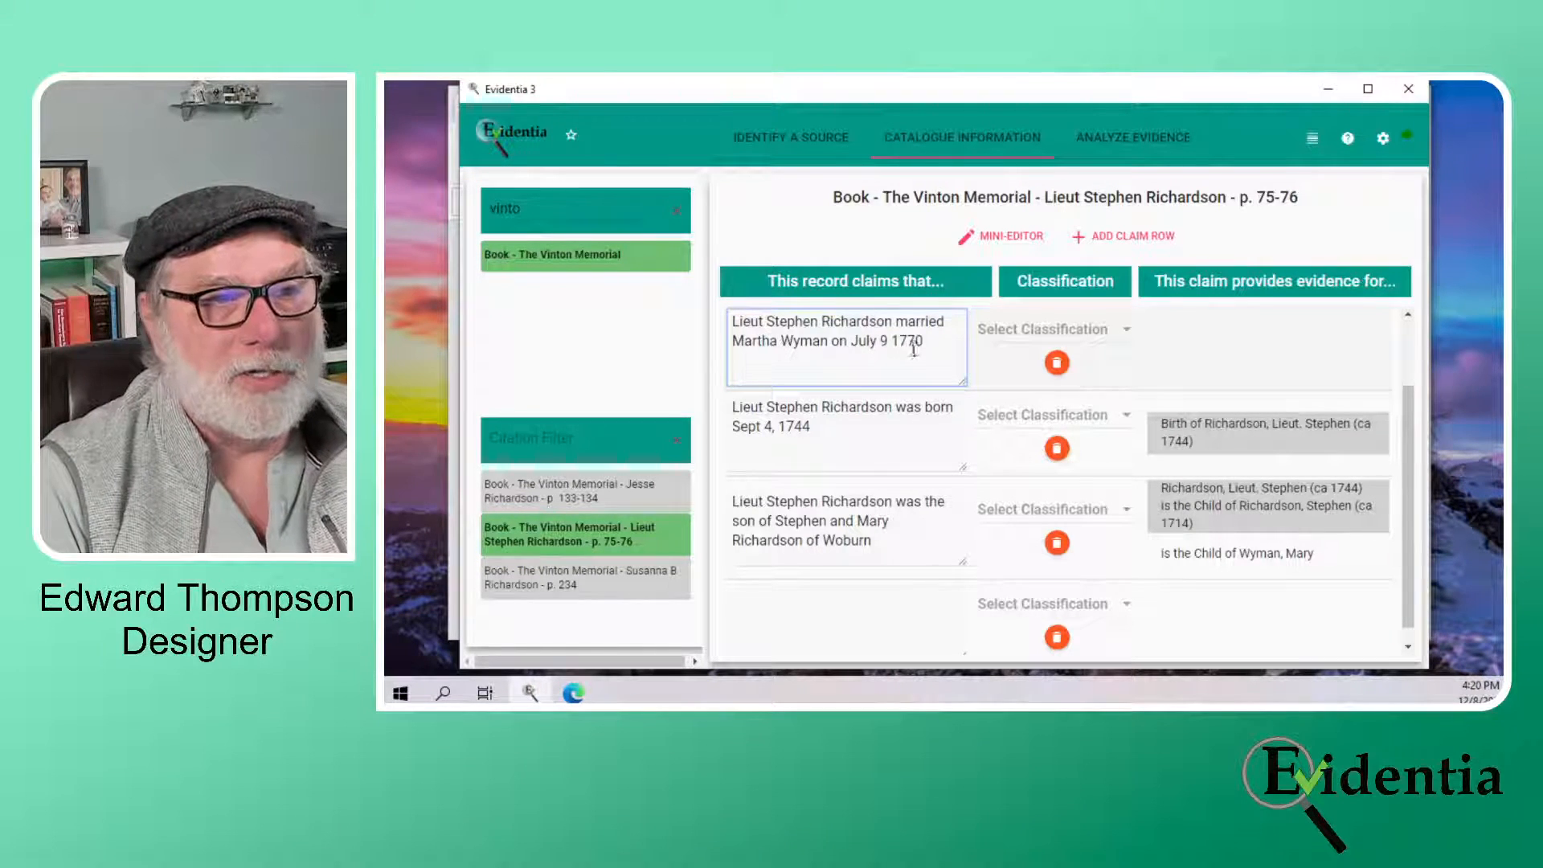
scroll(914, 362, "up", 1)
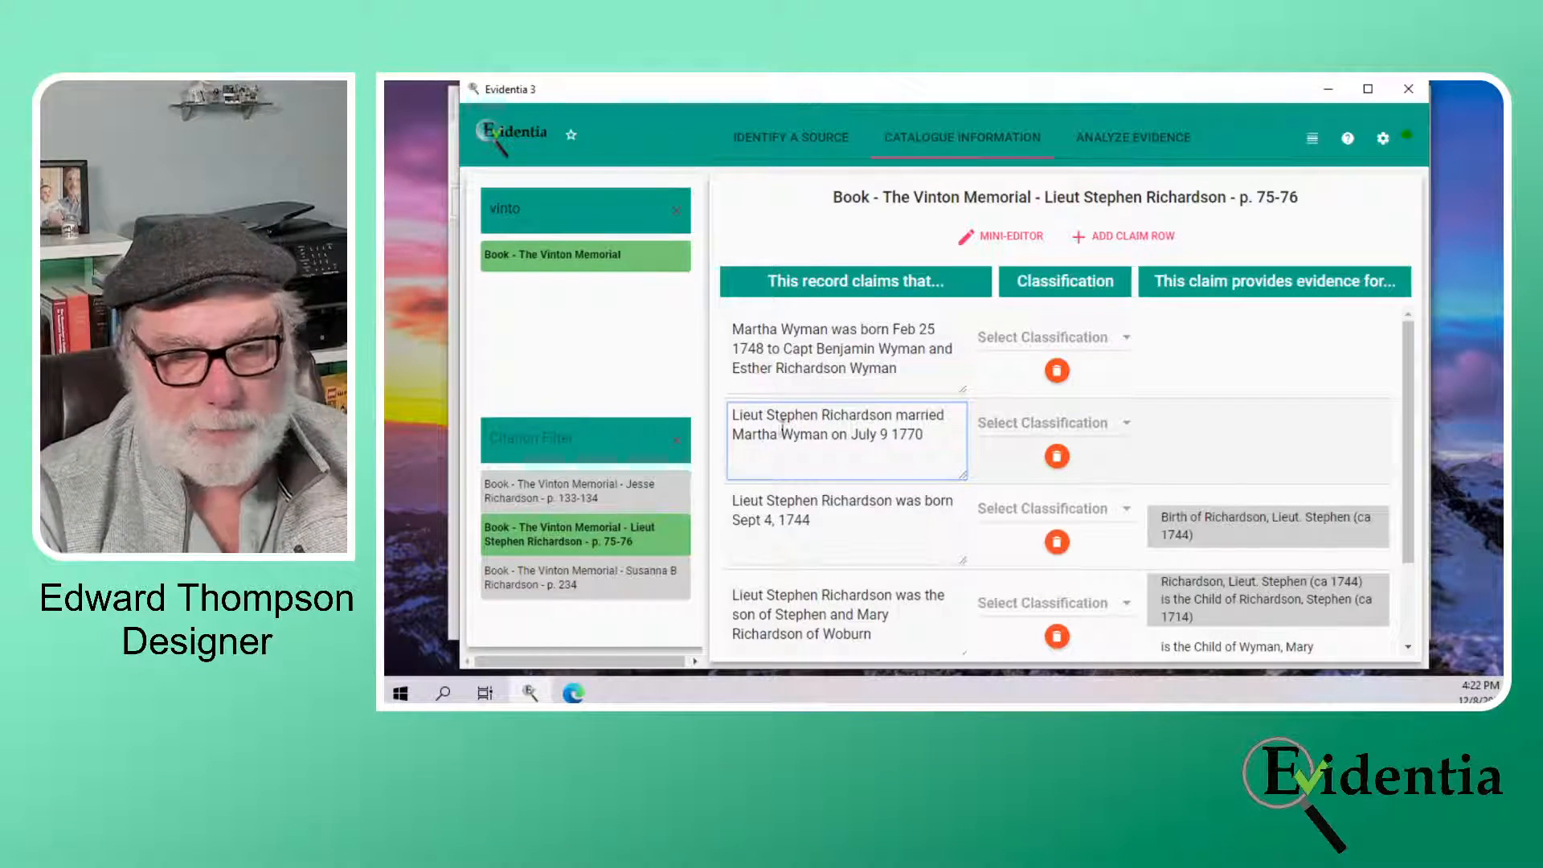
Switch to the Vinton Memorial PDF in the browser and examine entry 129's parentage statement, Button End residence sentence and list of children
left_click(453, 631)
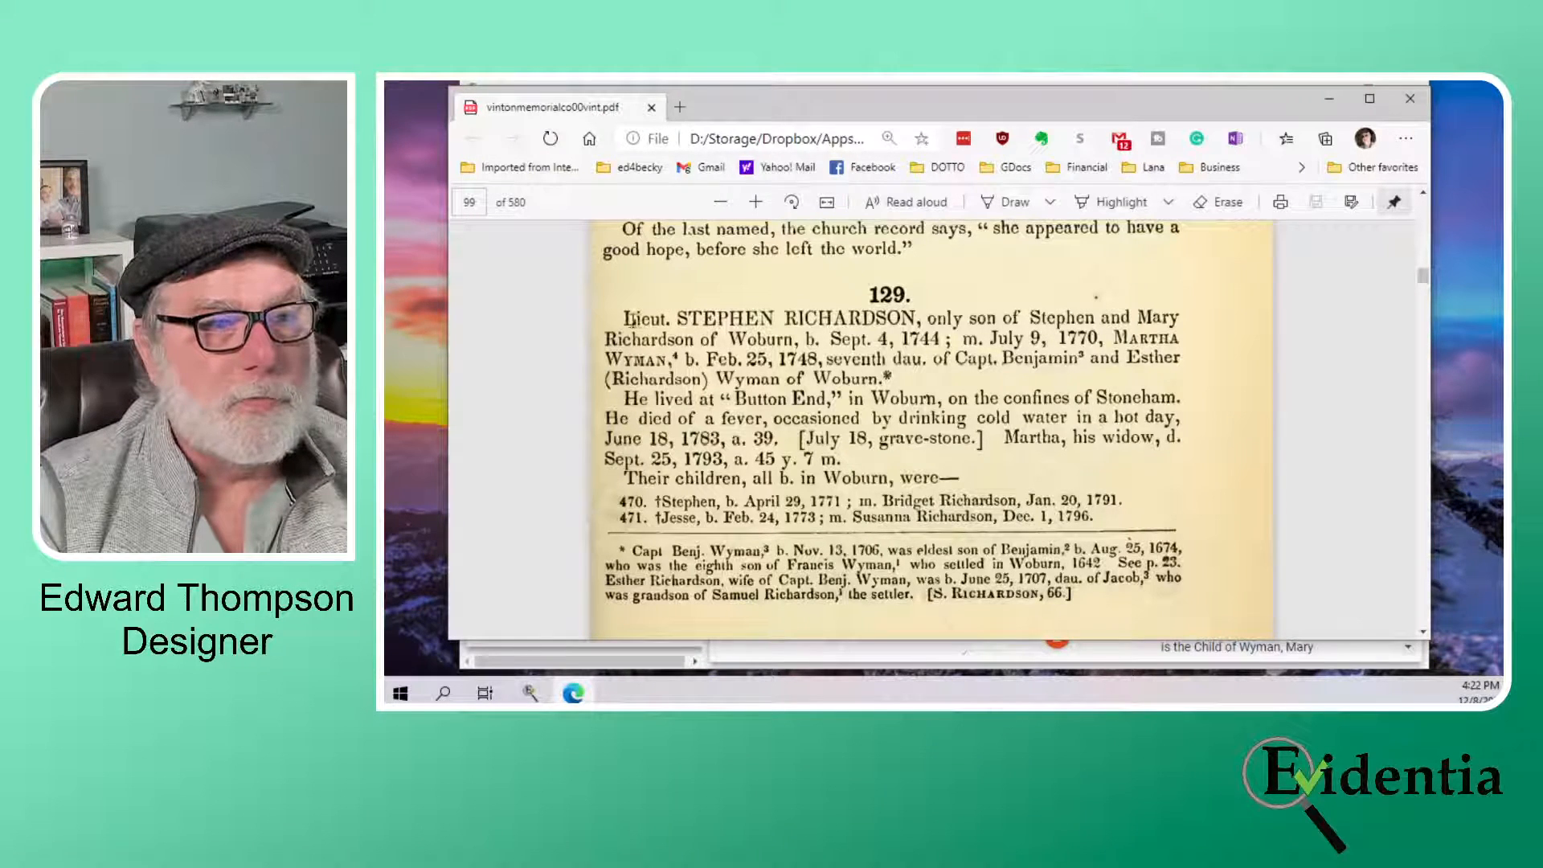
left_click_drag(627, 319, 796, 341)
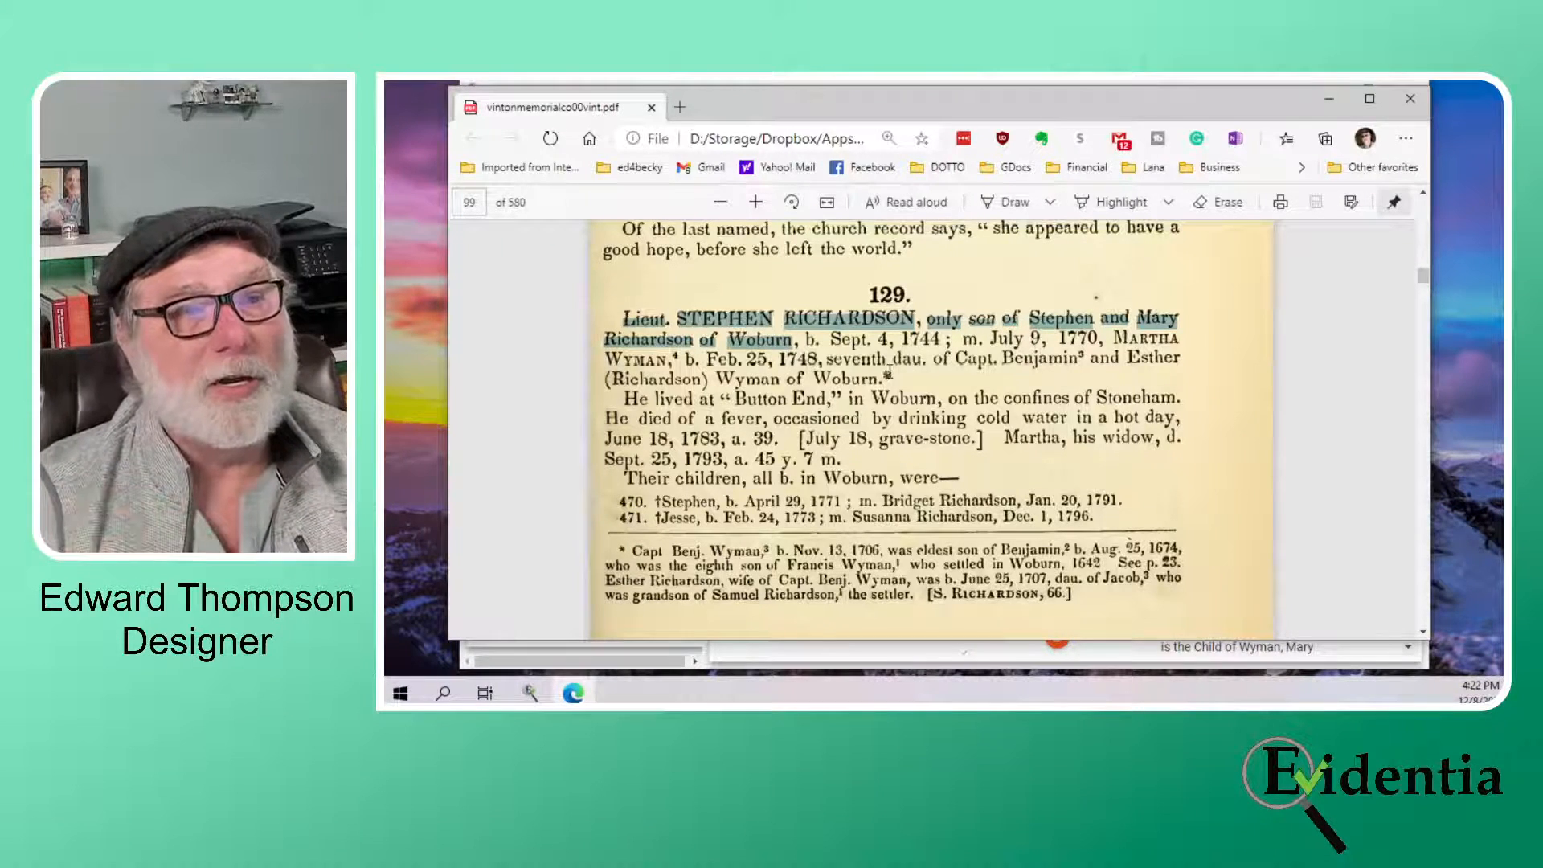
left_click(961, 465)
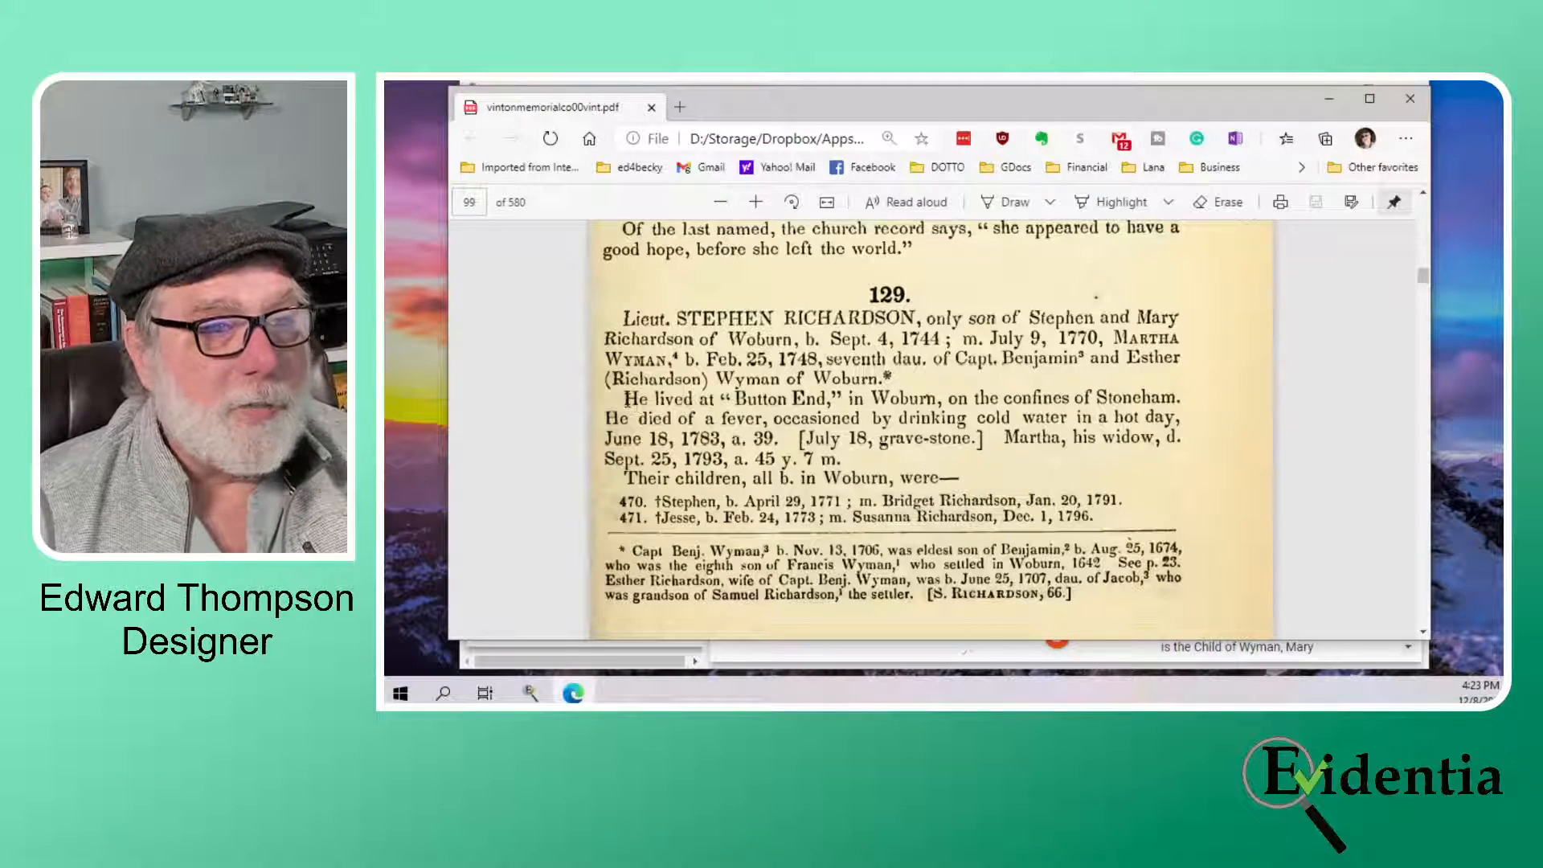
left_click_drag(626, 400, 939, 402)
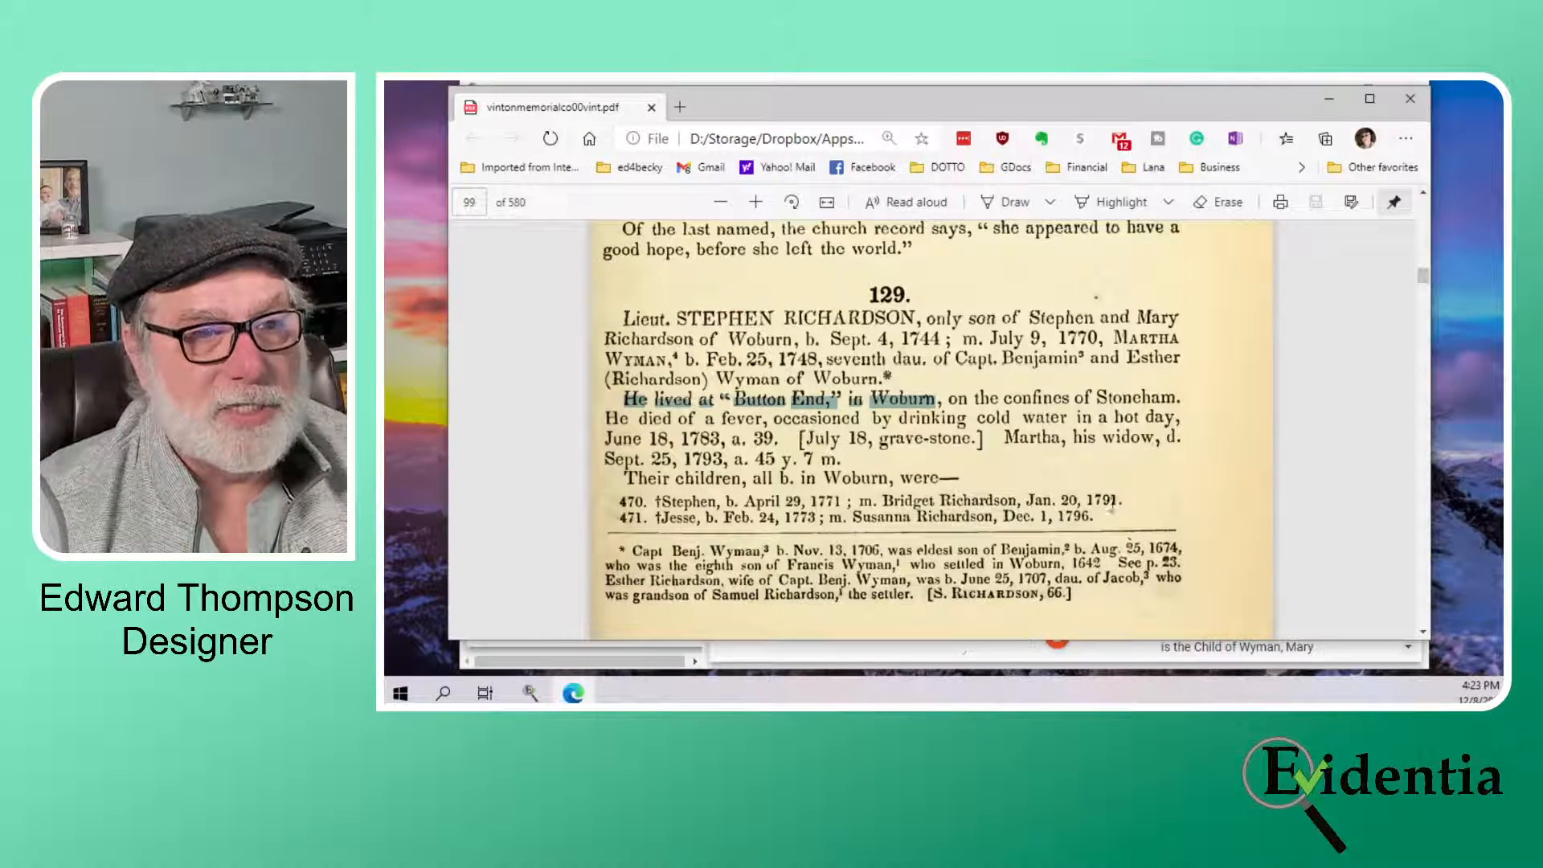
left_click(1197, 410)
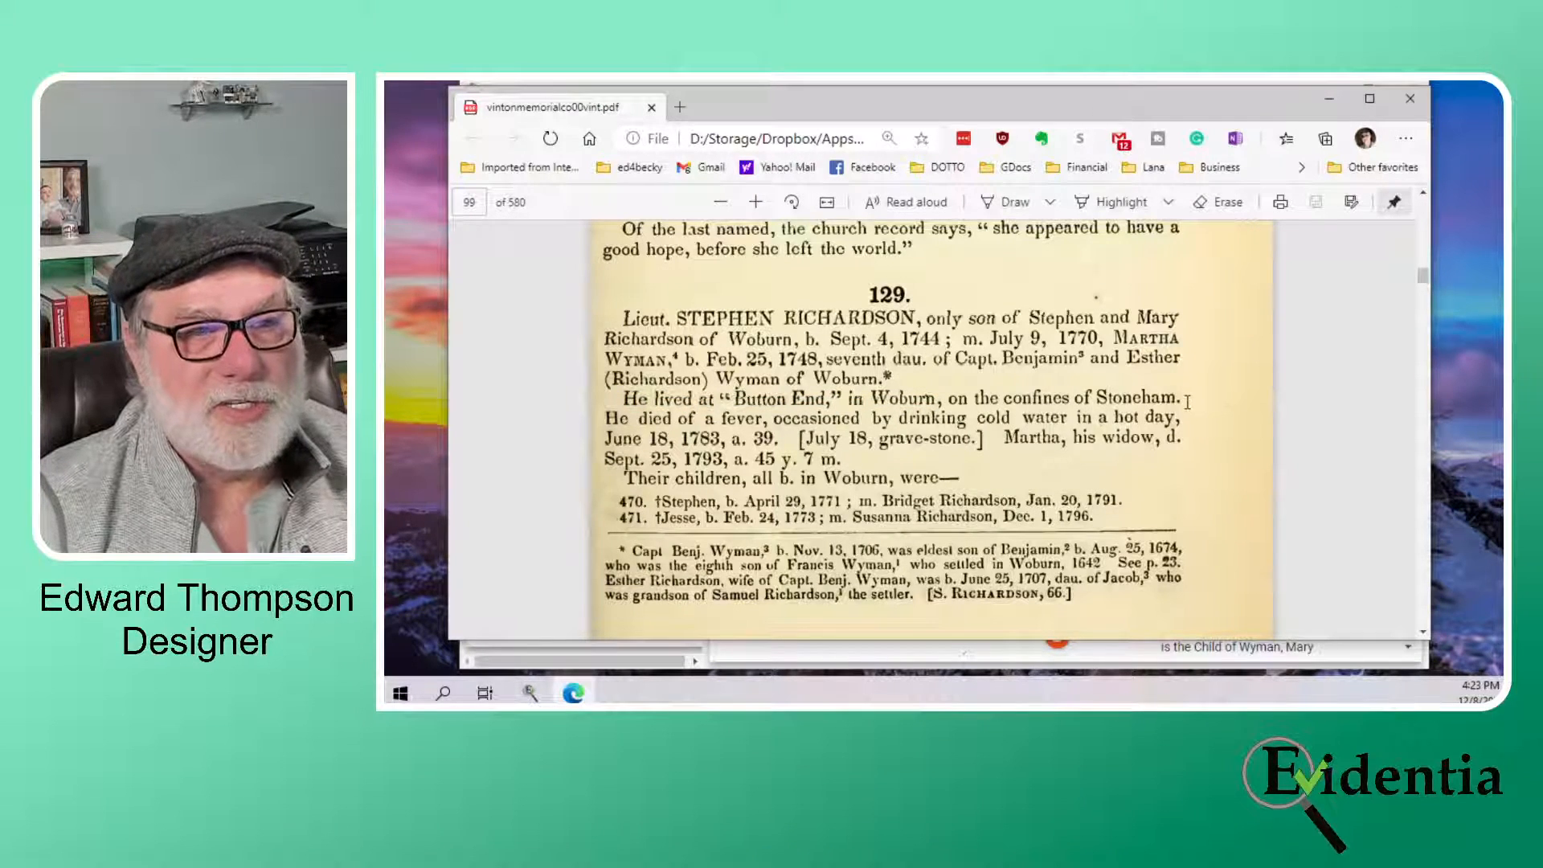
left_click_drag(1004, 398, 1071, 399)
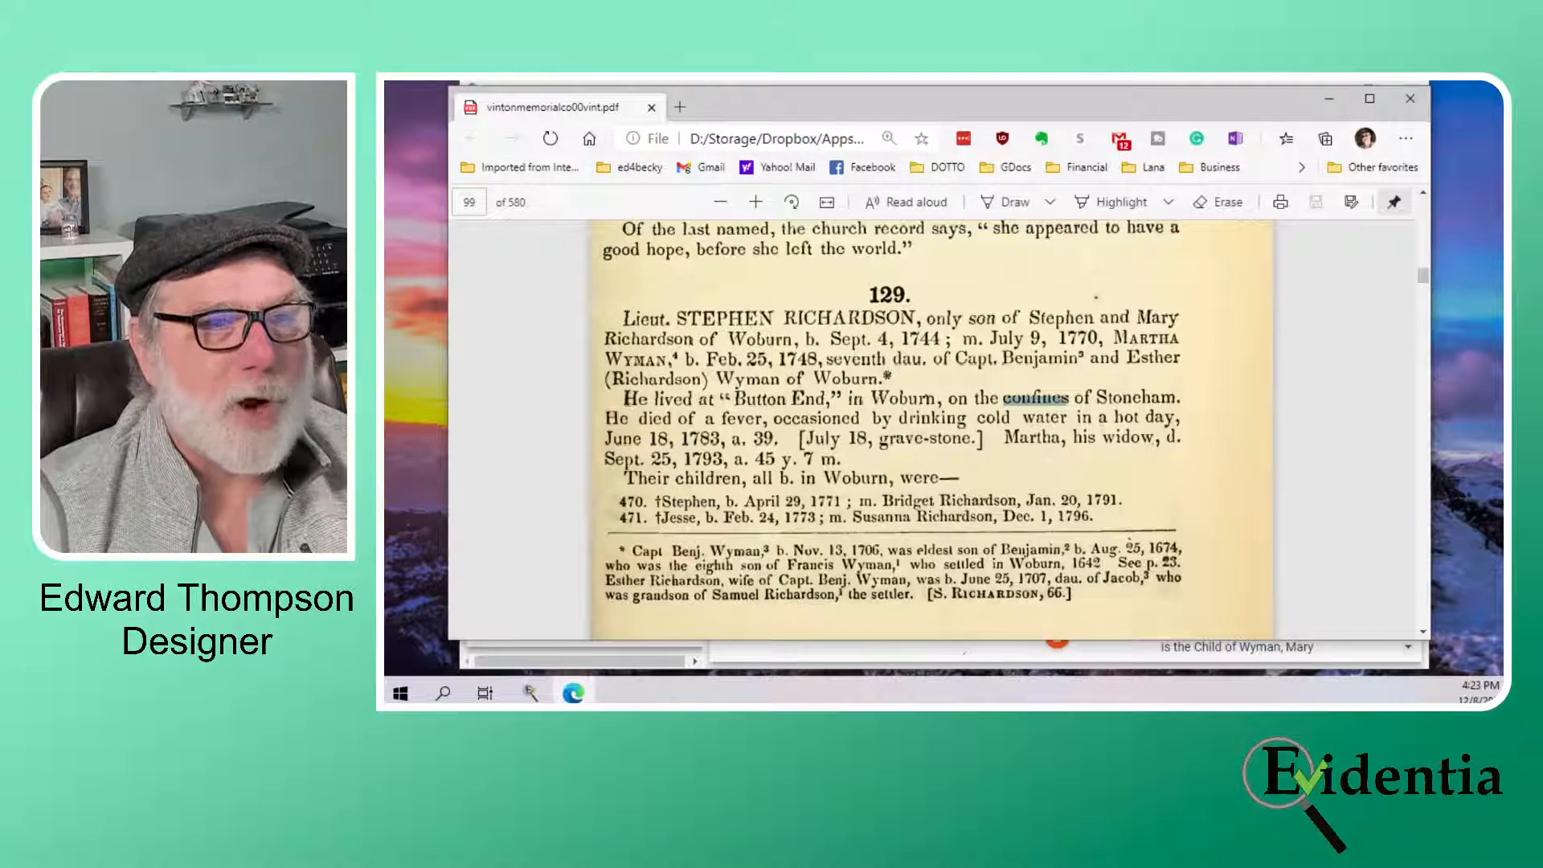
left_click_drag(624, 399, 1183, 400)
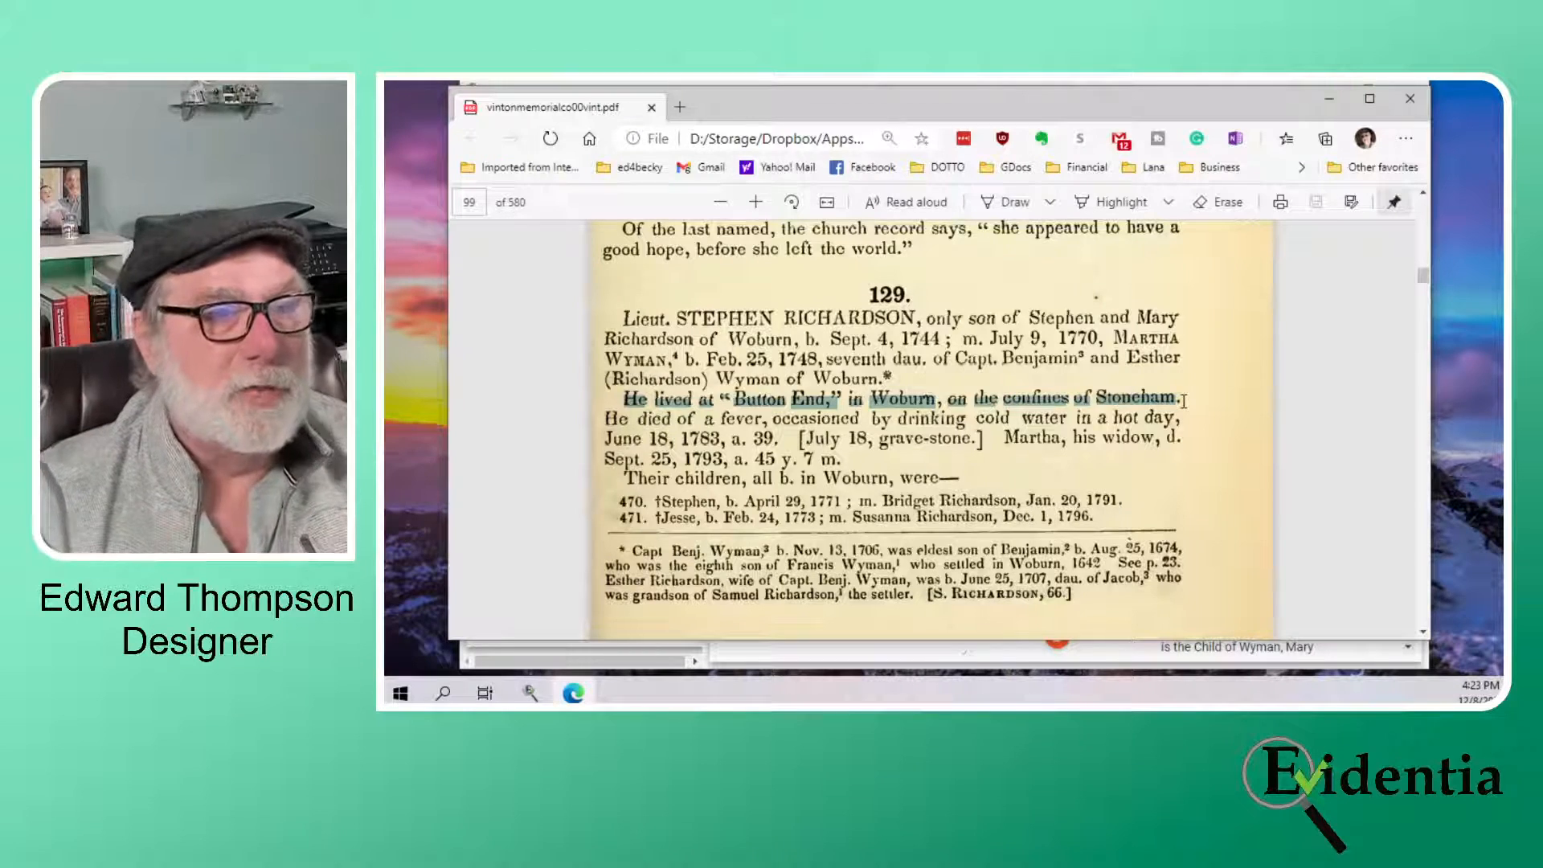
left_click(1190, 452)
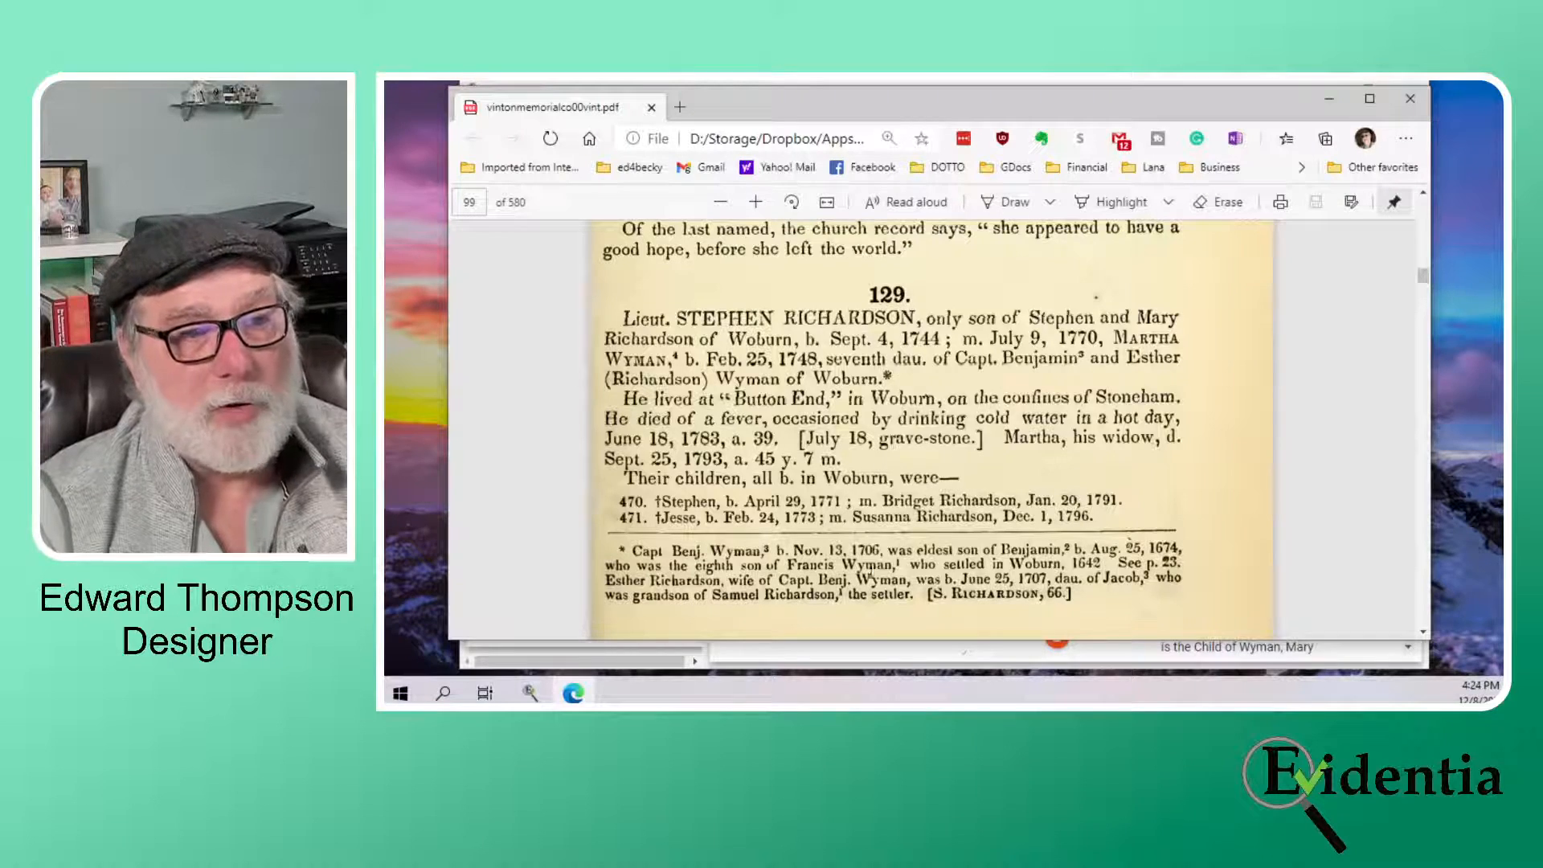
scroll(1039, 443, "down", 3)
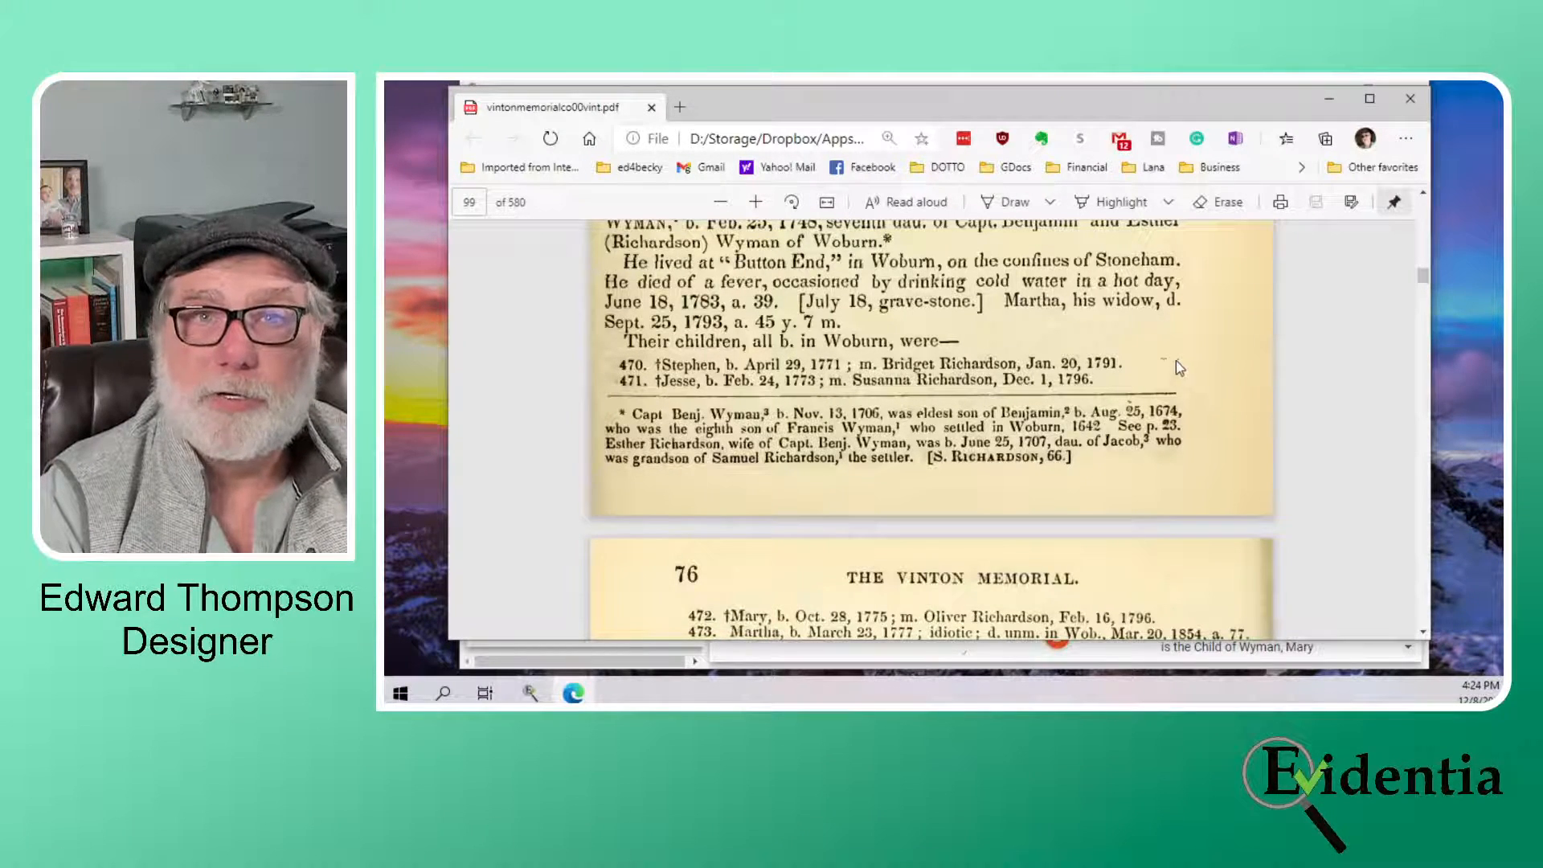
scroll(1165, 376, "down", 2)
scroll(1165, 377, "up", 3)
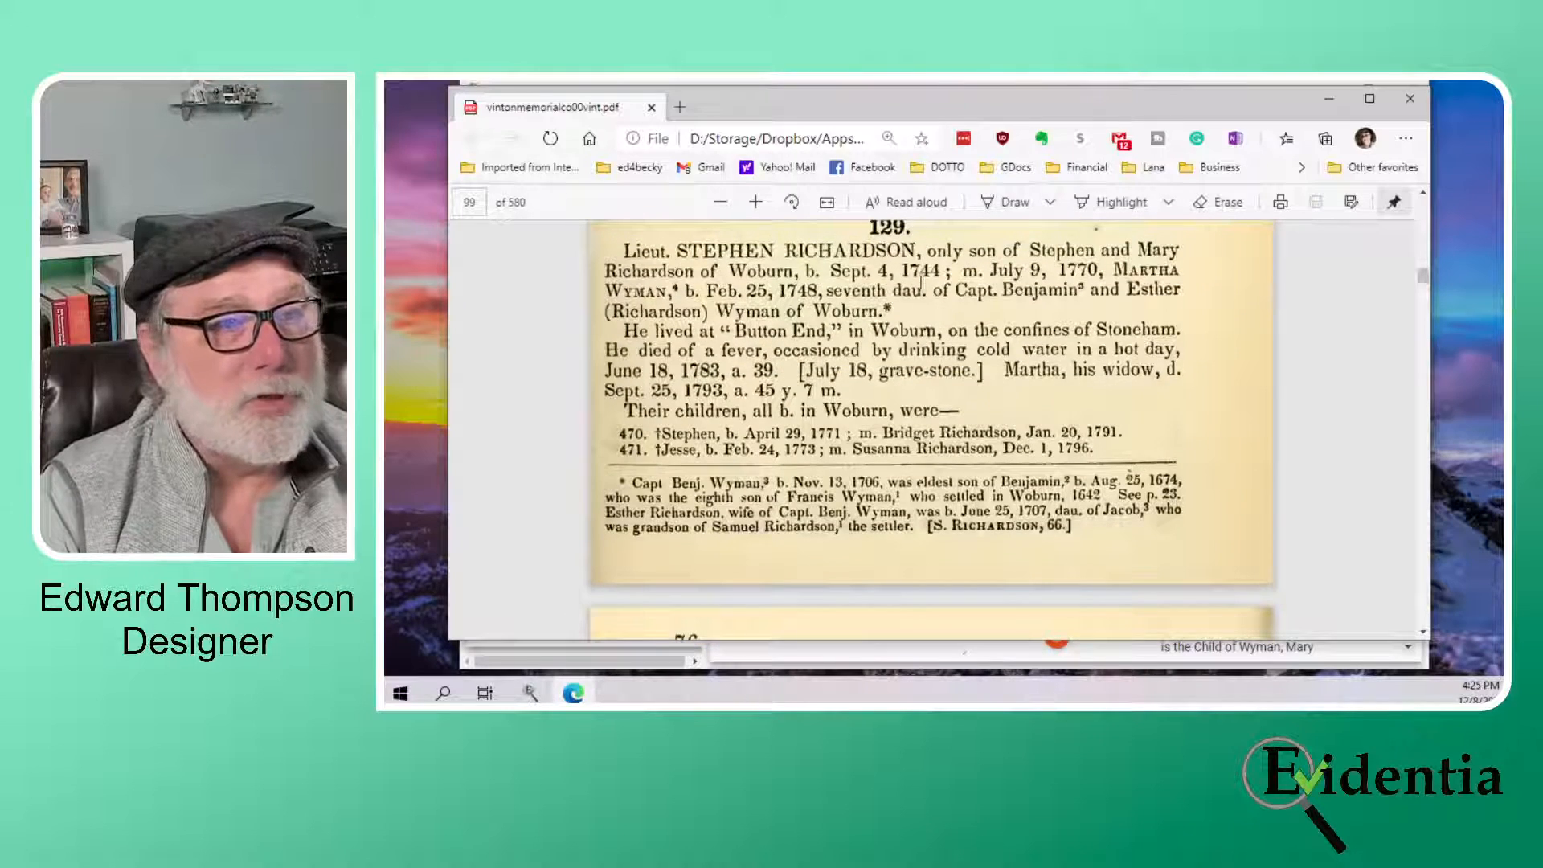
Return to Evidentia, open the Vinton Memorial p. 234 citation and review its tagged claims down to the Sept 26, 1824 marriage claim
left_click(944, 647)
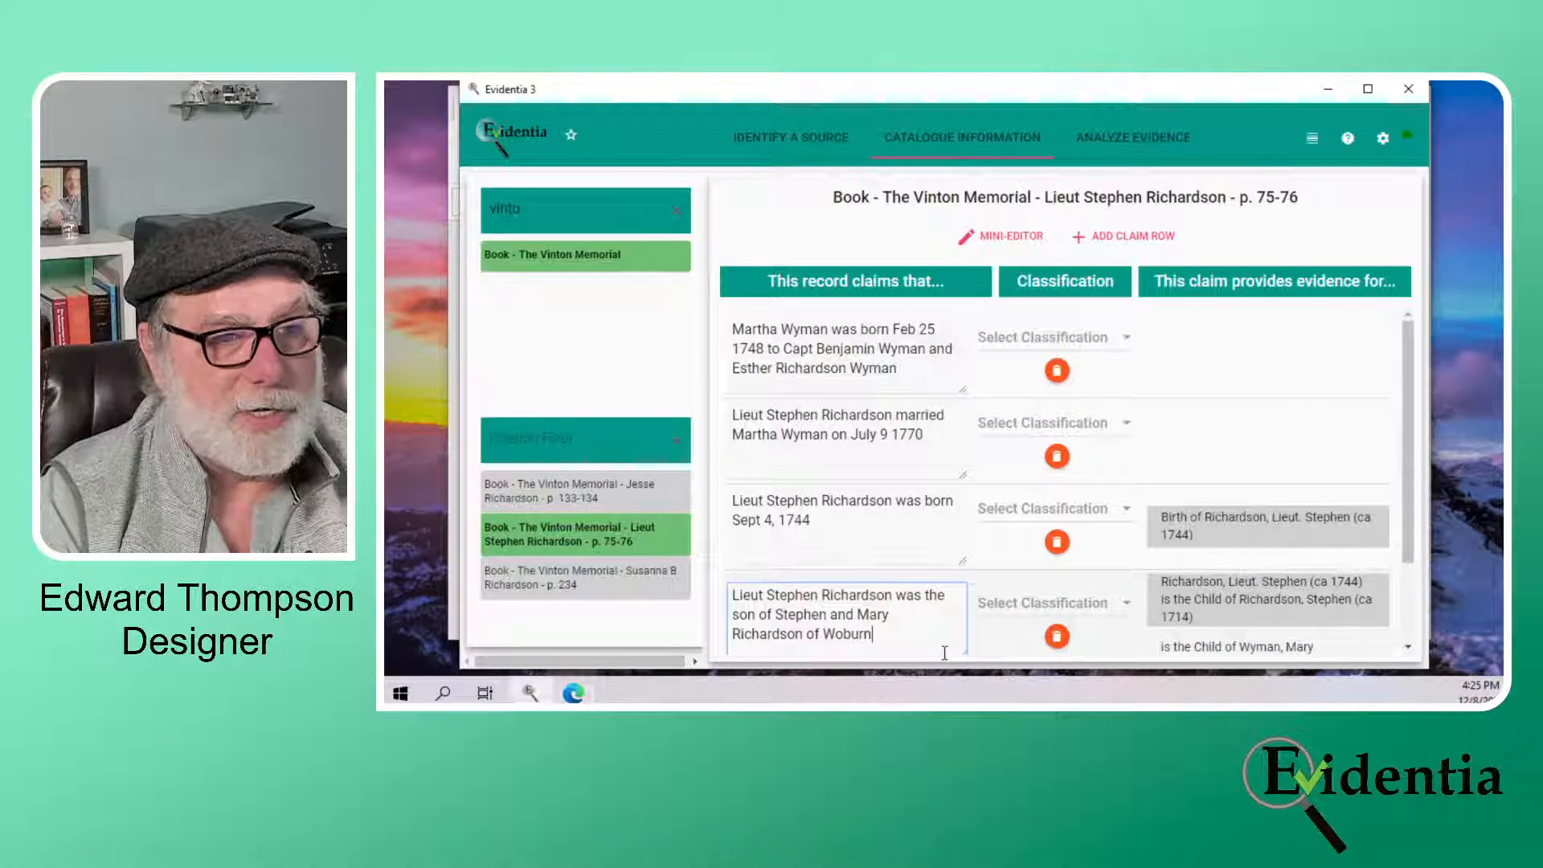
left_click(595, 587)
scroll(997, 462, "down", 5)
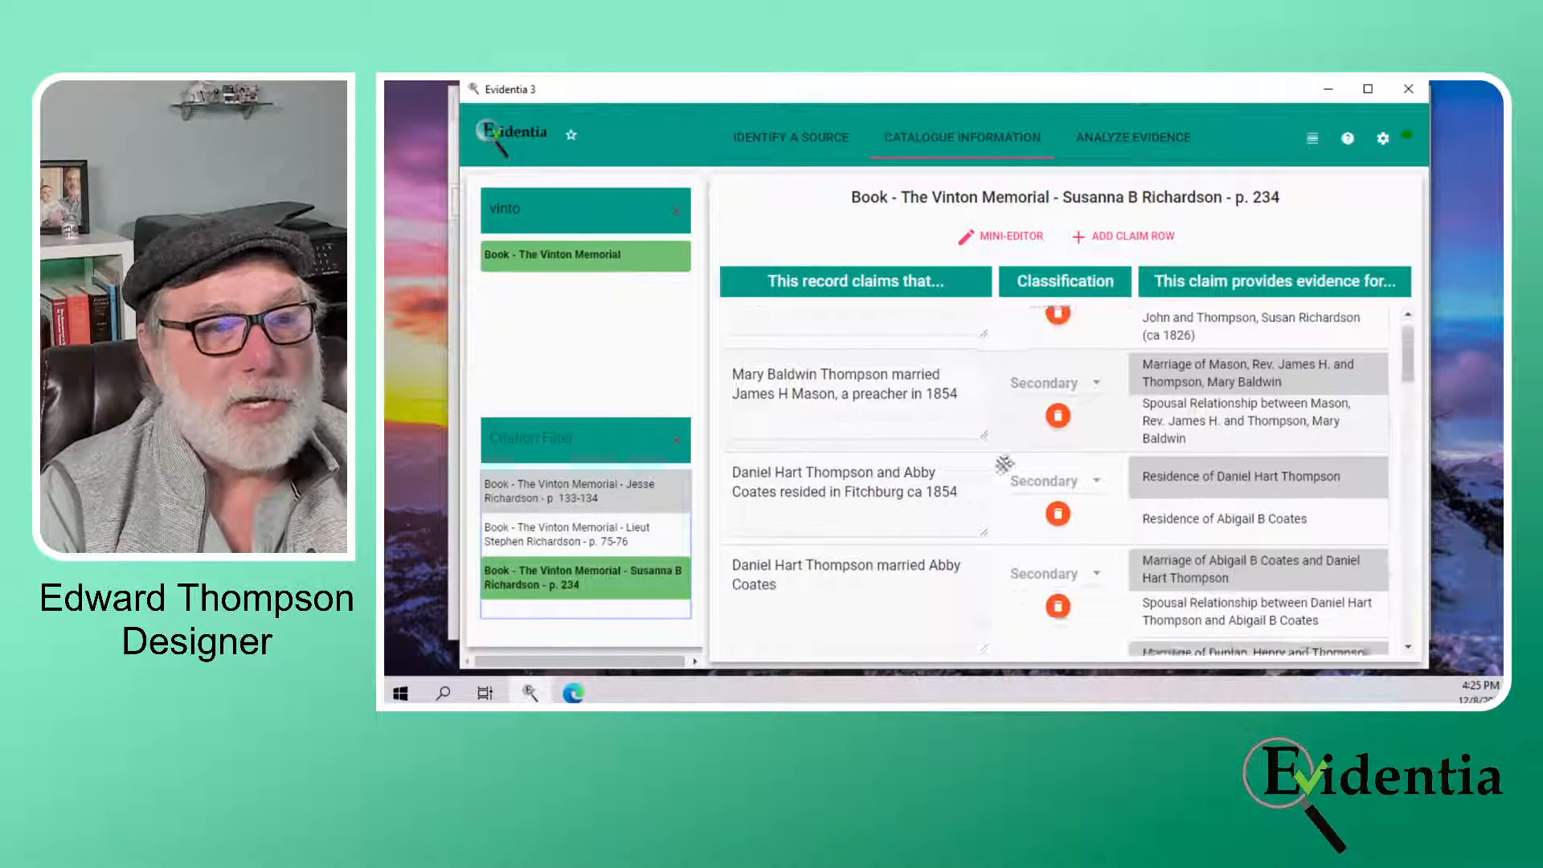
scroll(994, 470, "down", 8)
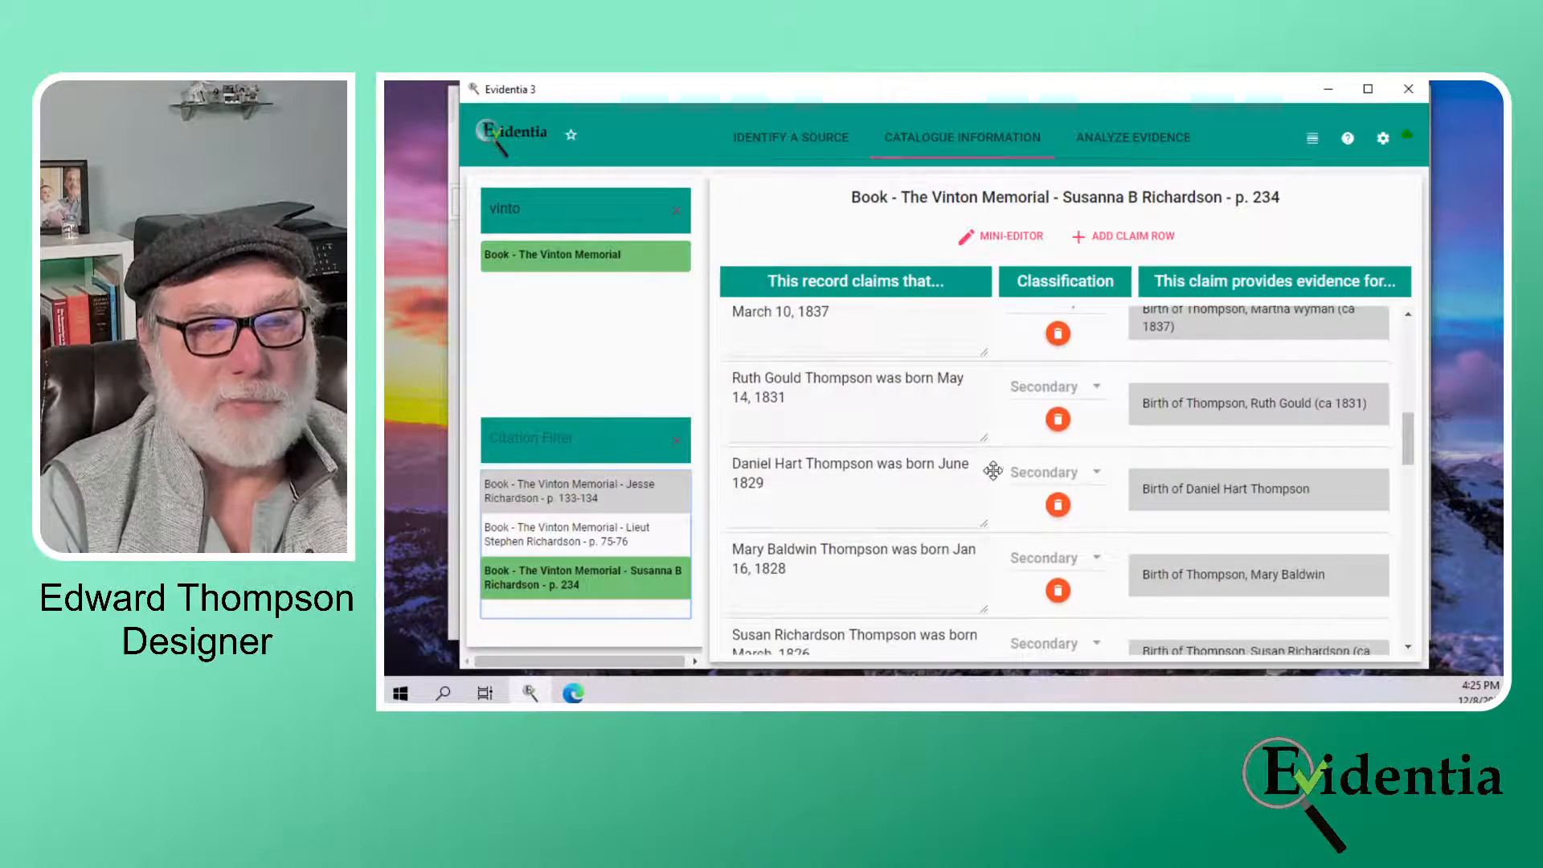
scroll(993, 470, "down", 8)
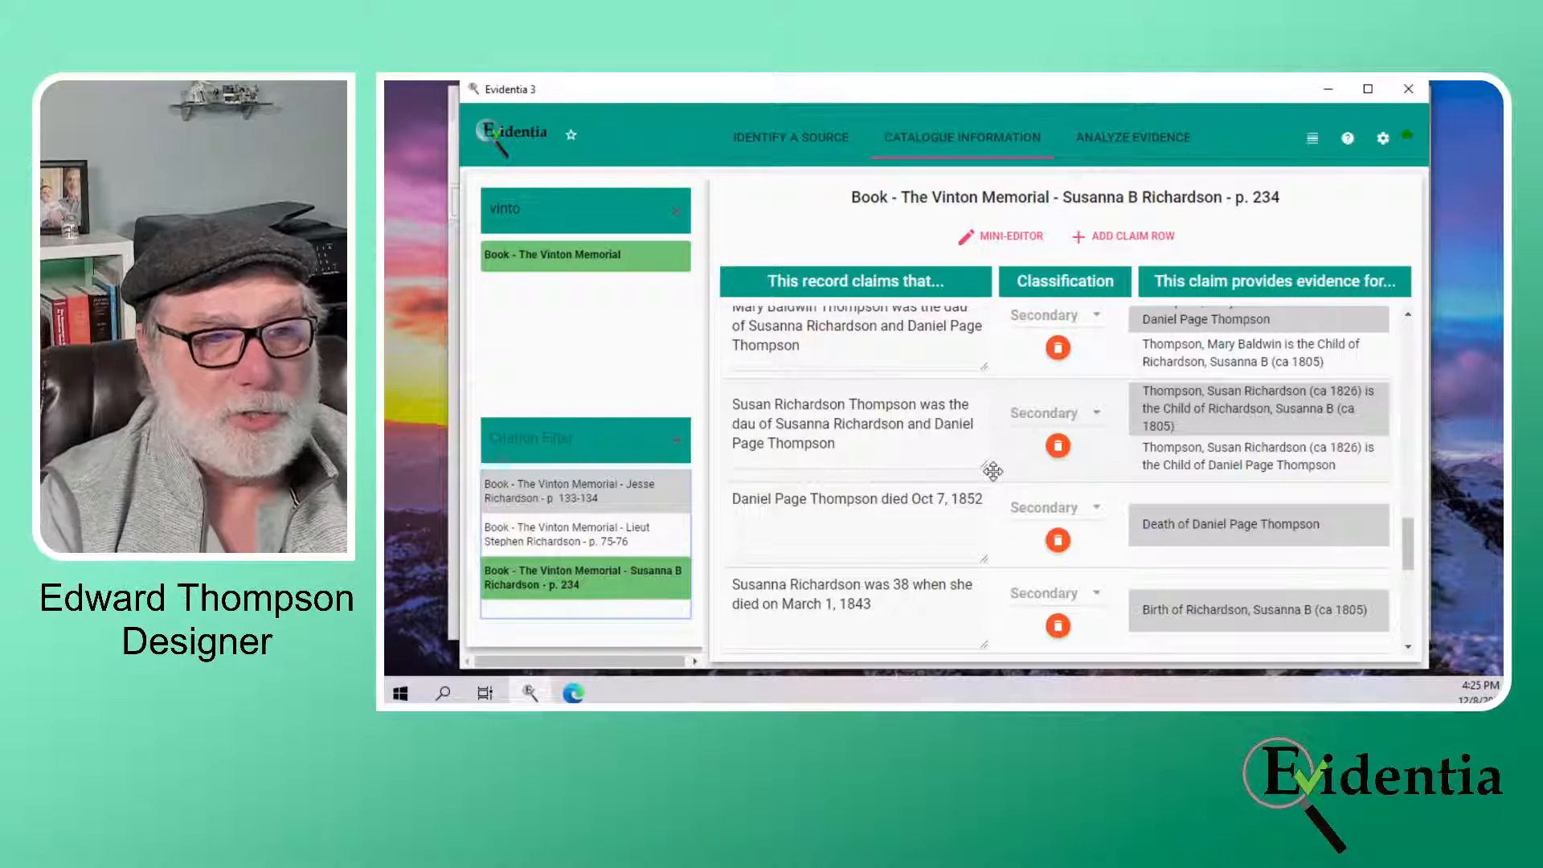
scroll(920, 478, "down", 2)
scroll(920, 478, "down", 3)
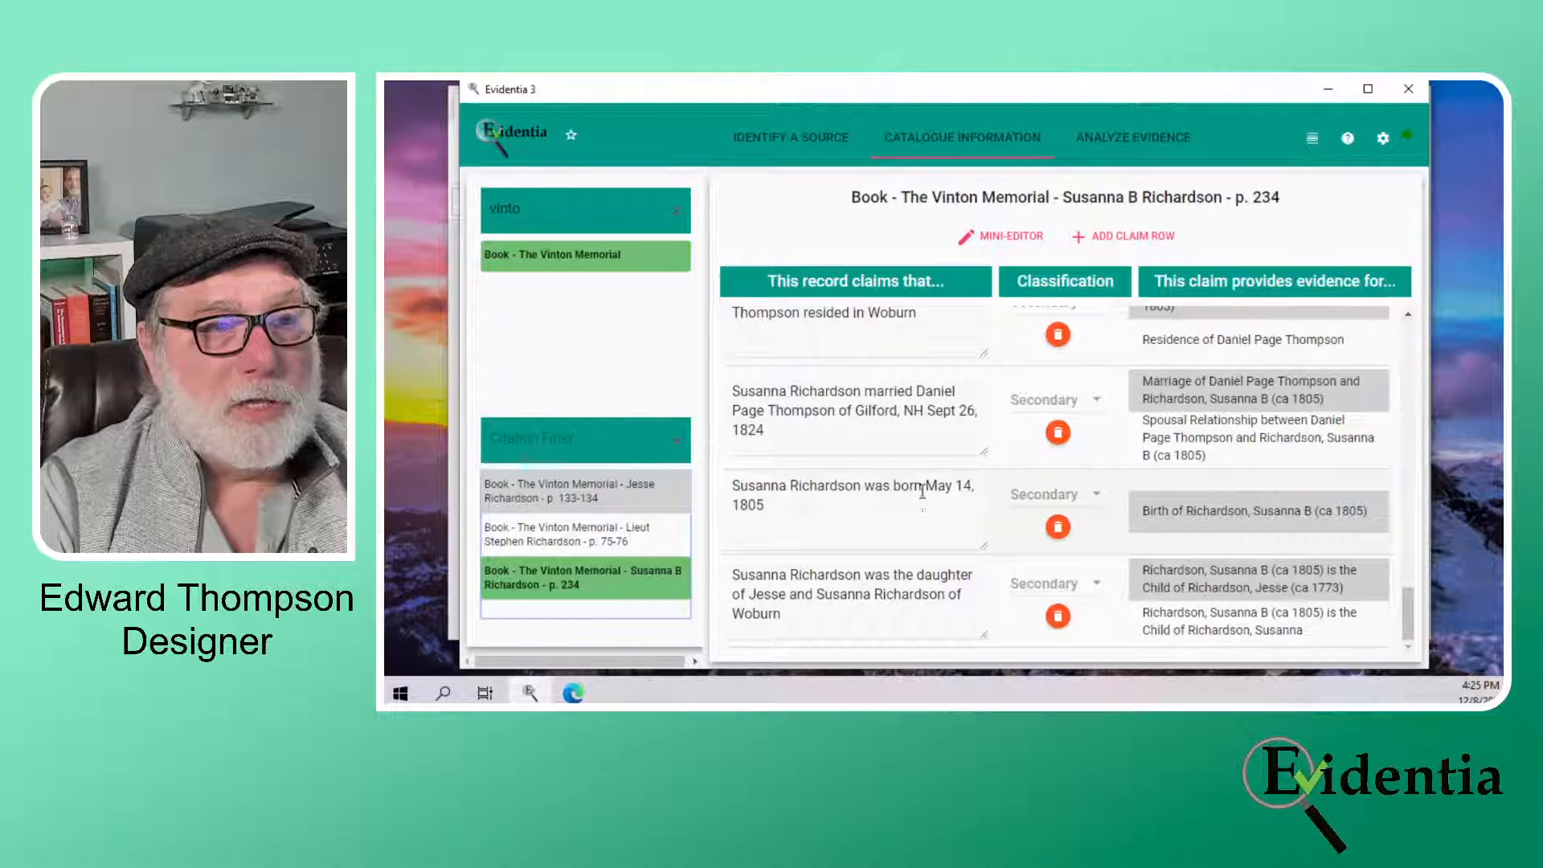
scroll(917, 531, "up", 1)
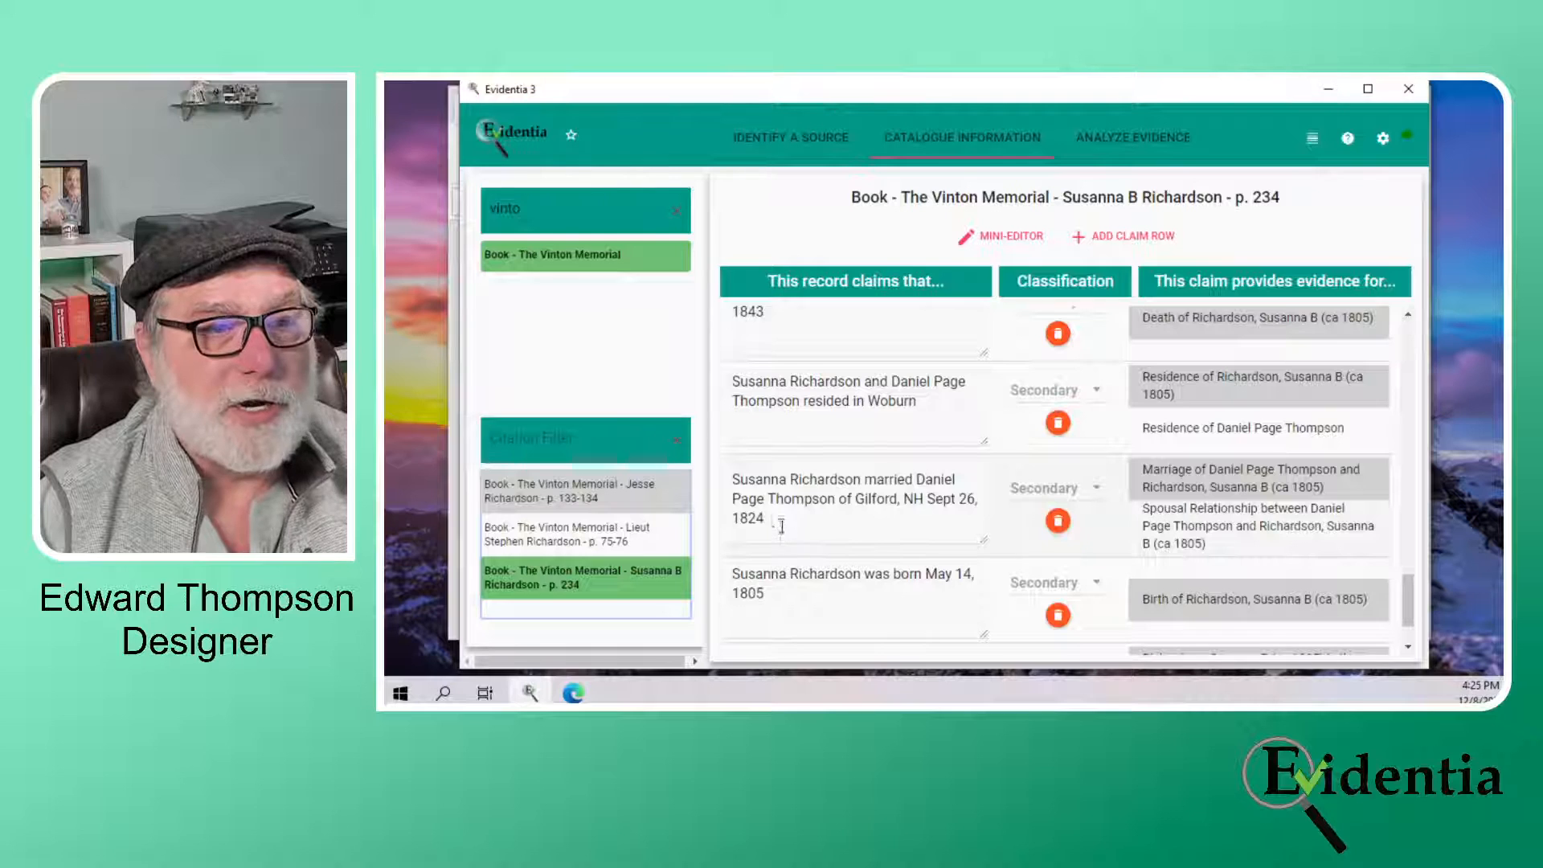
left_click_drag(776, 516, 730, 480)
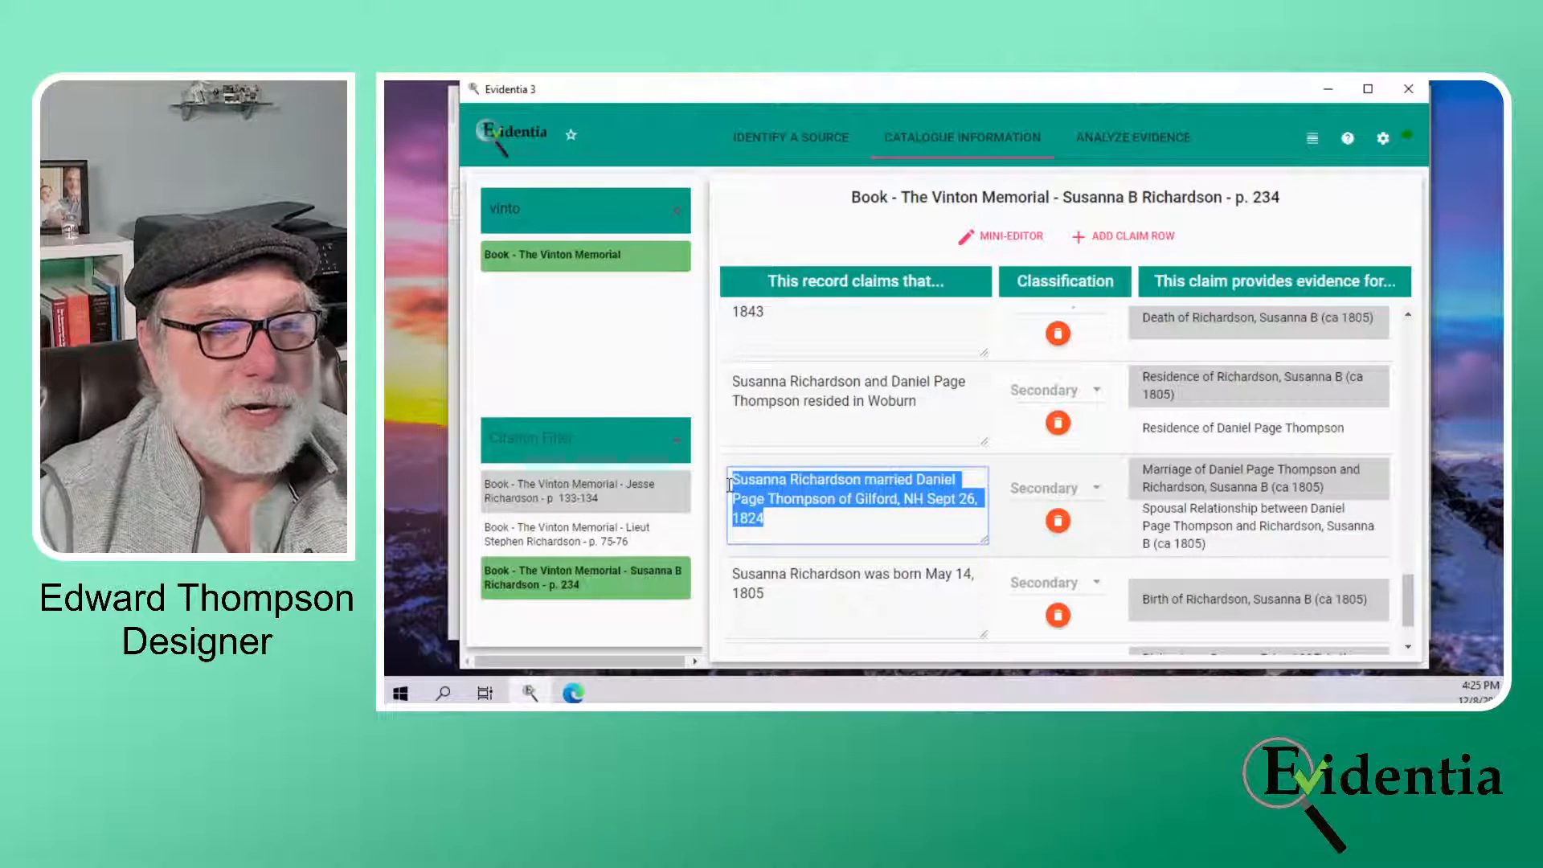
View the Oct 7, 1852 death claim of the p. 234 citation in the editor and close it
left_click(823, 532)
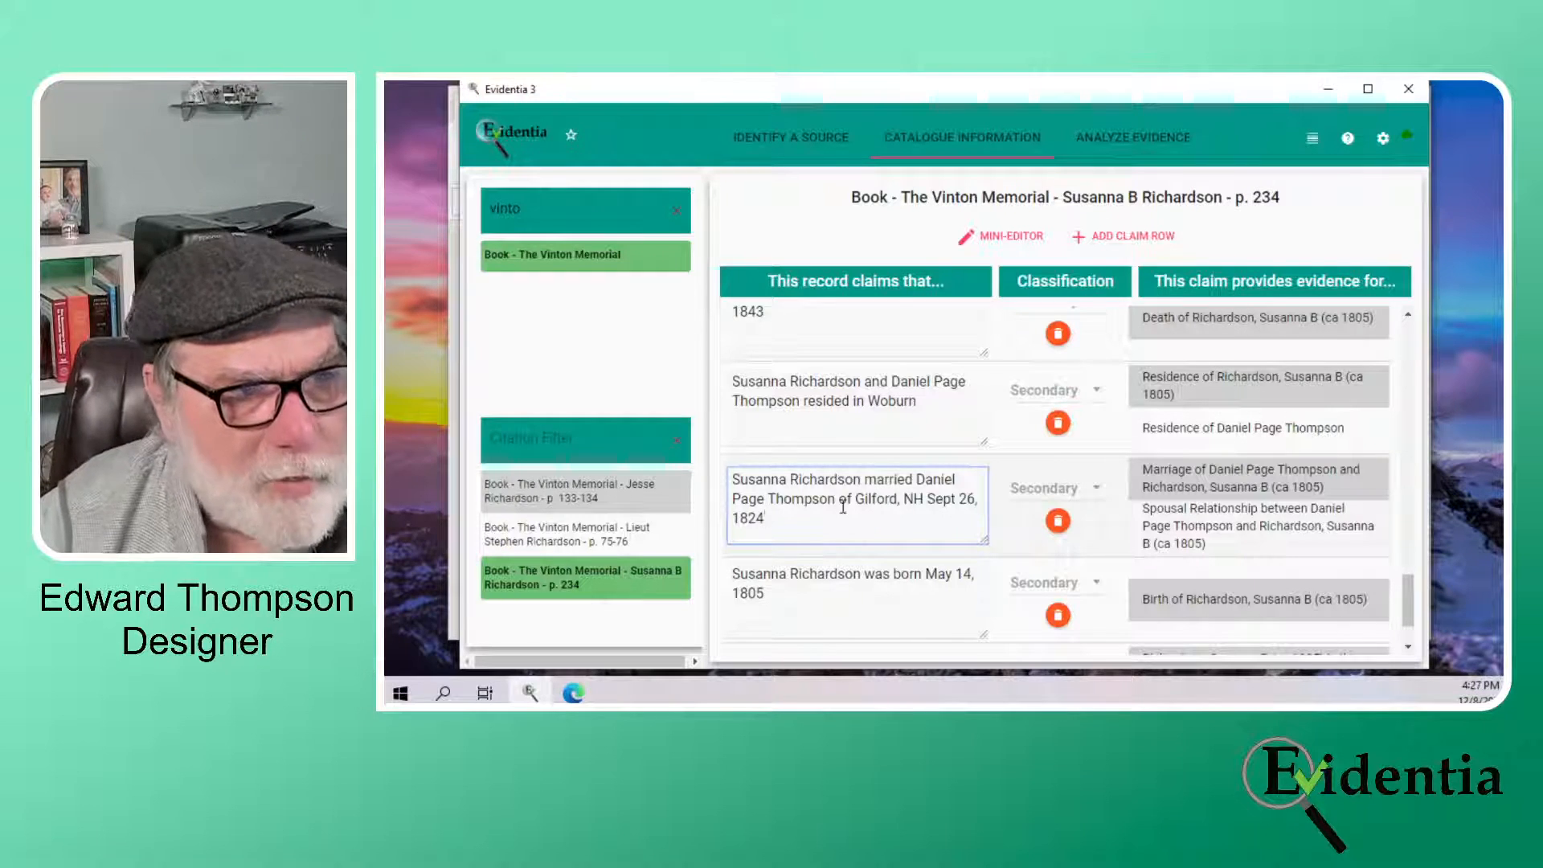
scroll(891, 451, "down", 1)
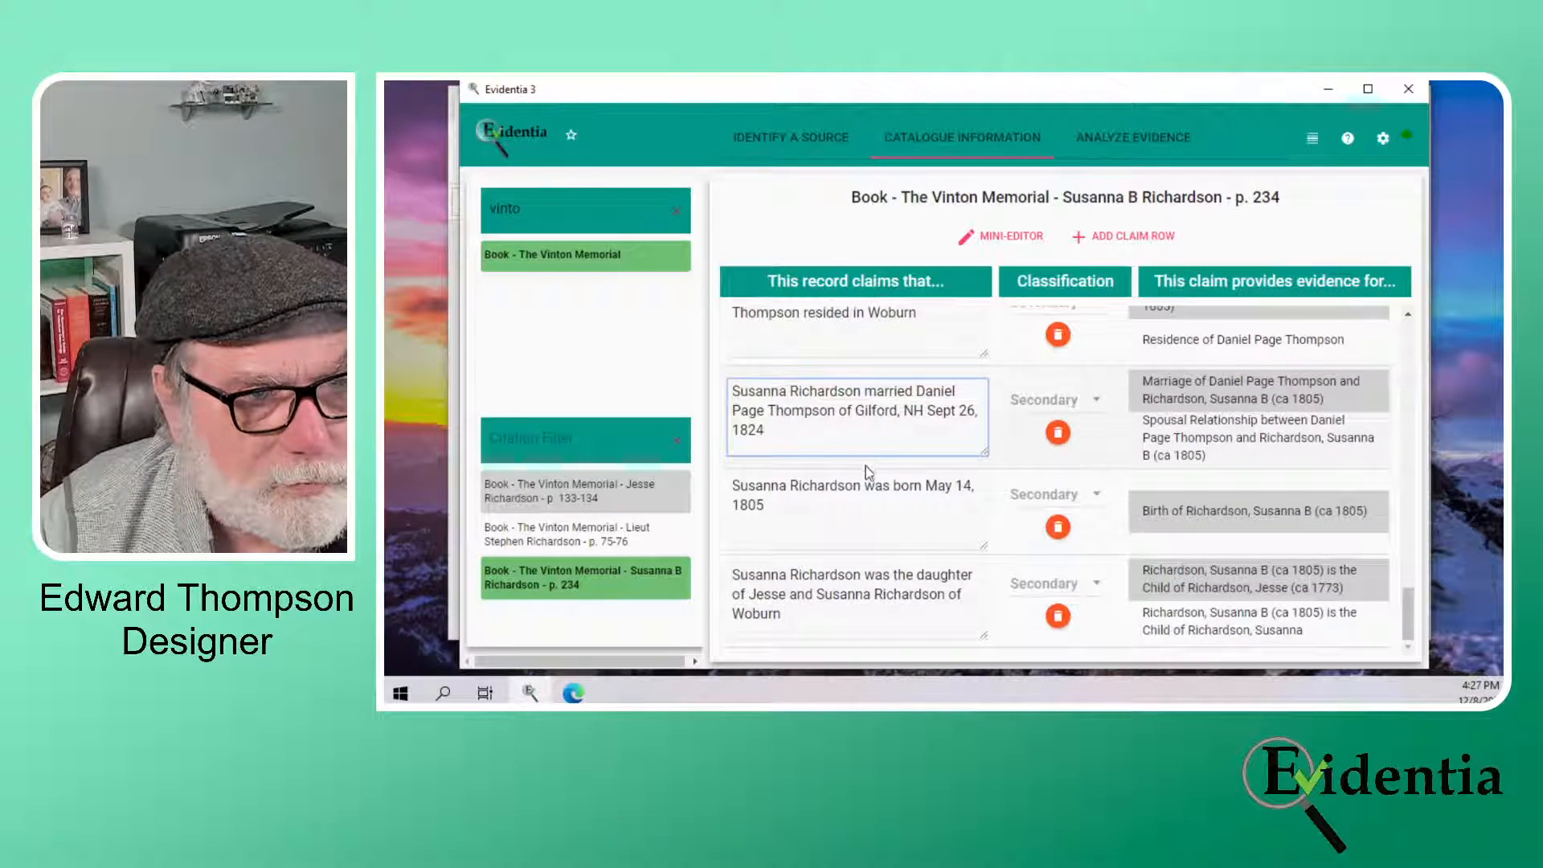
scroll(864, 474, "up", 3)
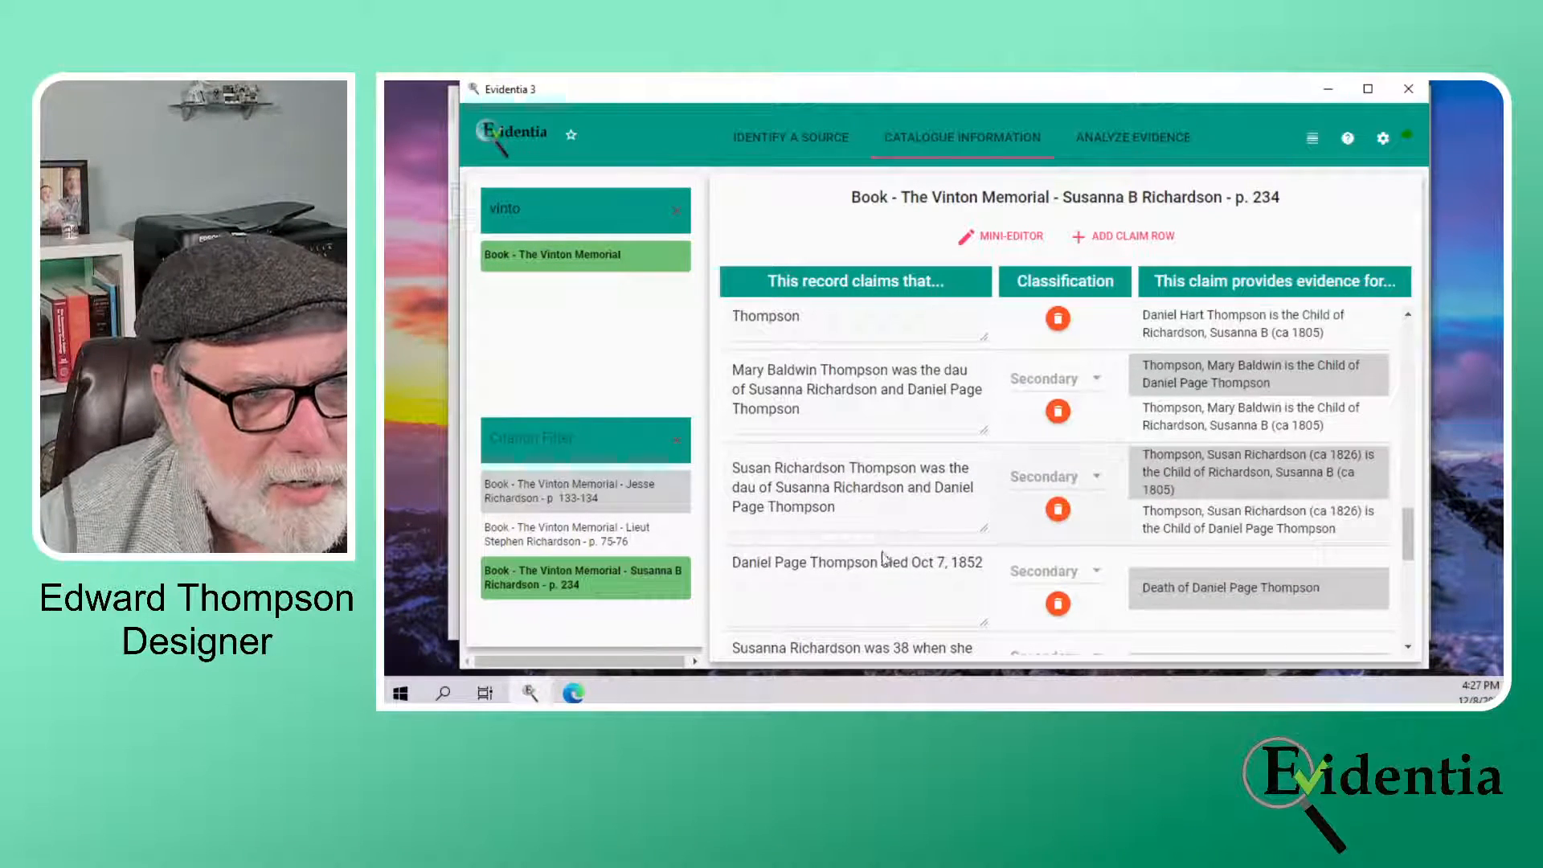
double_click(856, 568)
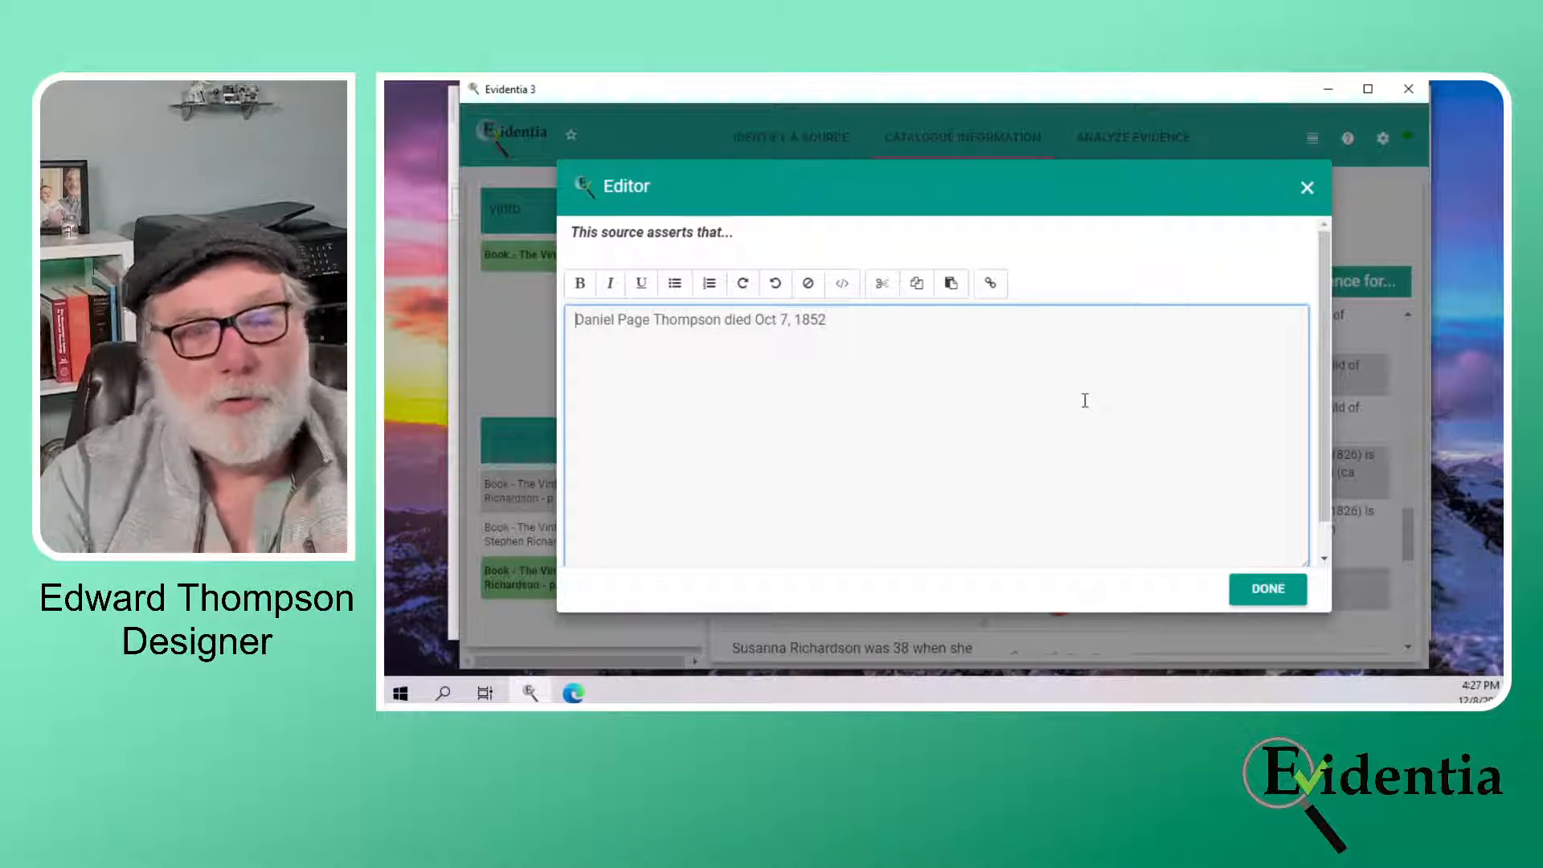
left_click(1267, 589)
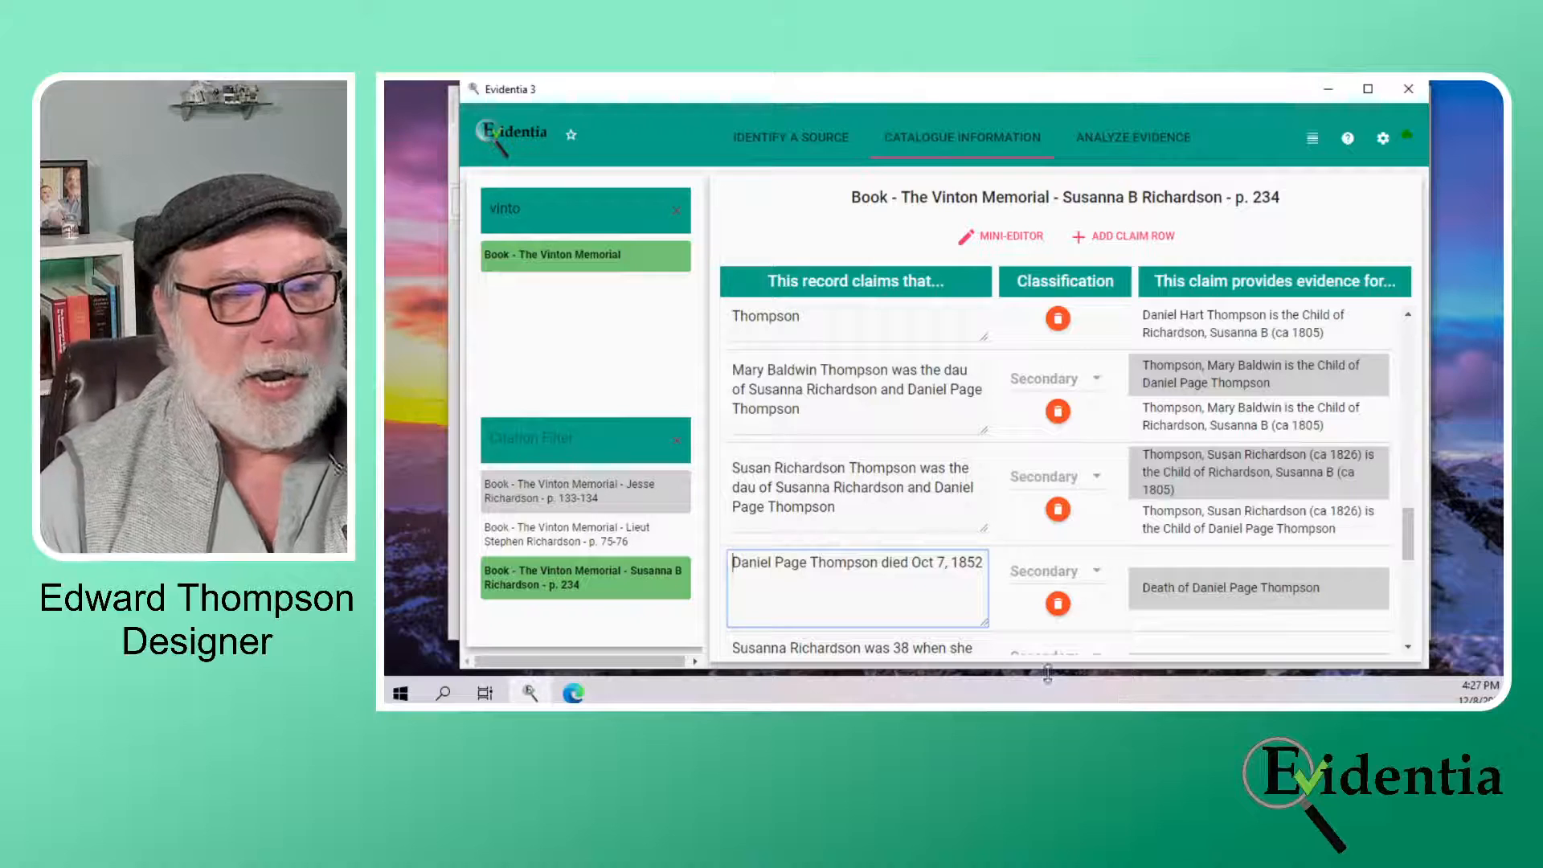
Review the p. 234 citation's parentage, birth, residence and marriage claims together with their evidence tags, ending at the first claim
scroll(834, 534, "down", 1)
scroll(818, 528, "up", 2)
scroll(818, 528, "up", 4)
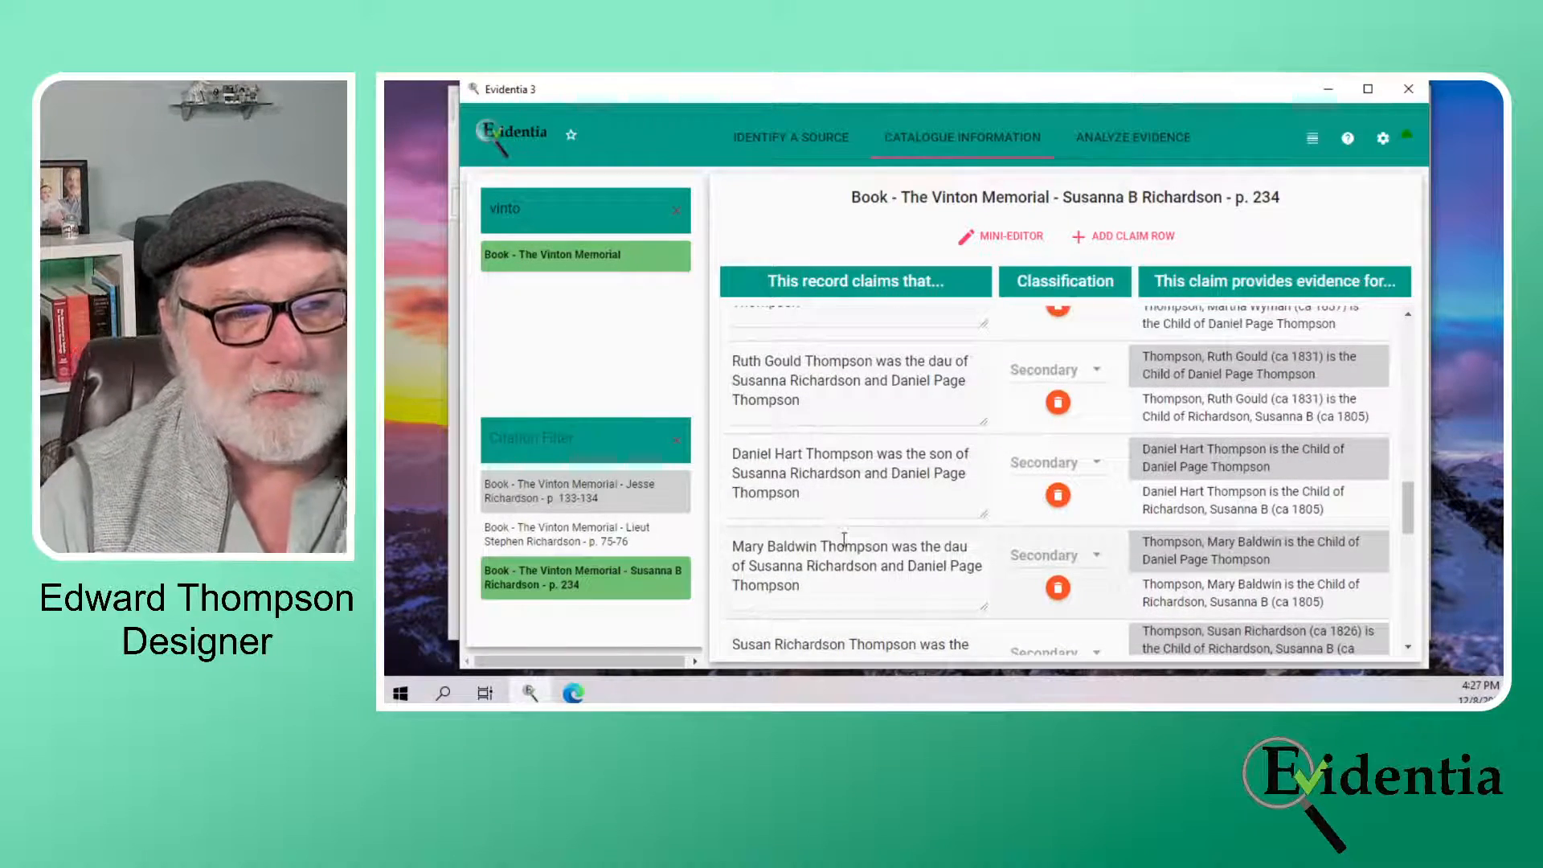
scroll(873, 399, "up", 1)
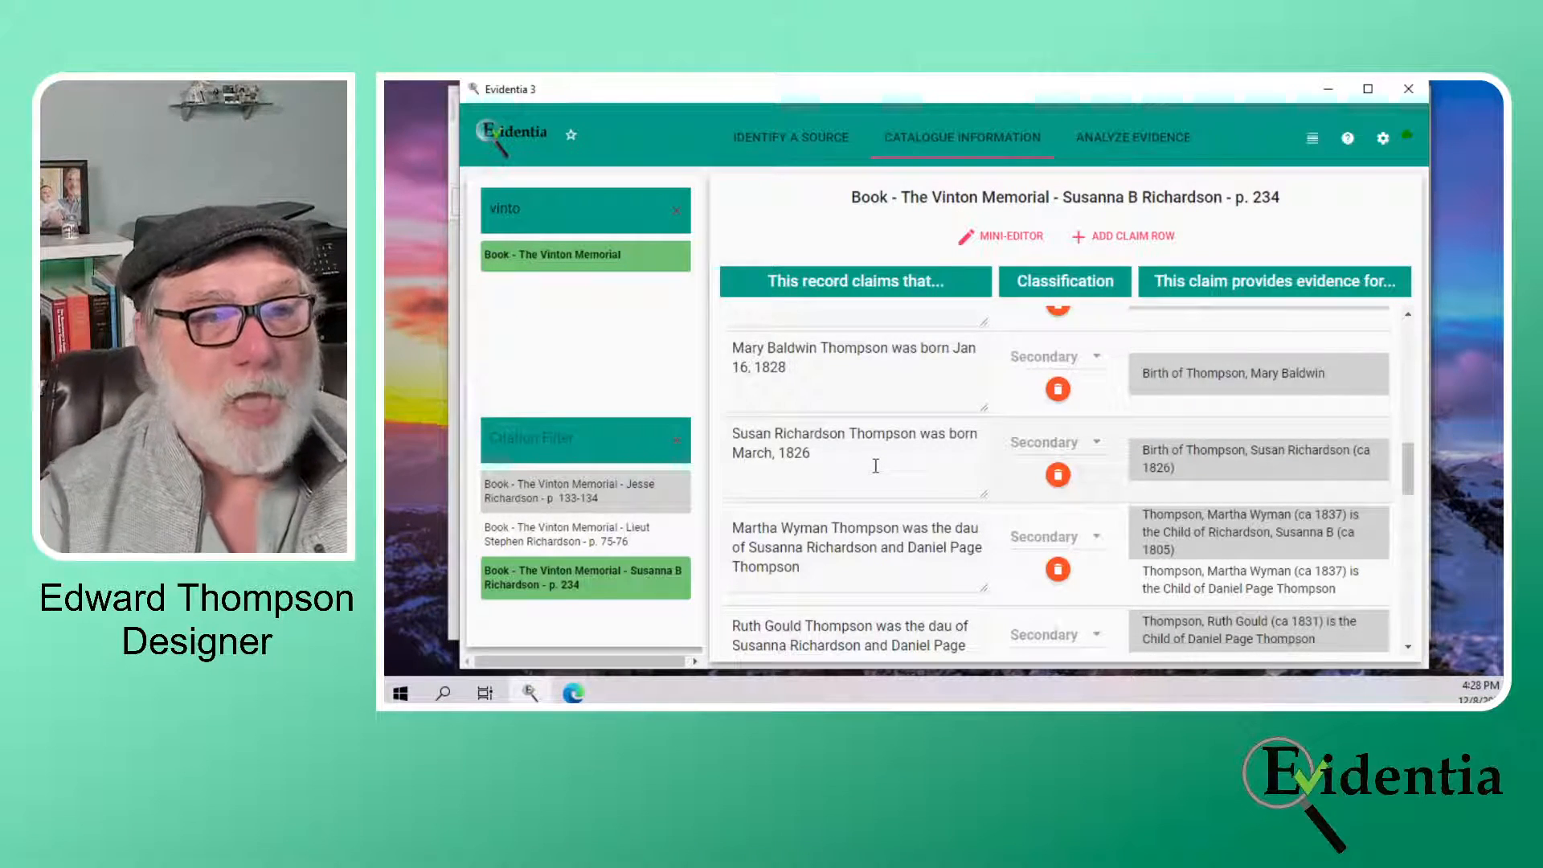
scroll(1037, 497, "up", 1)
scroll(1036, 498, "up", 10)
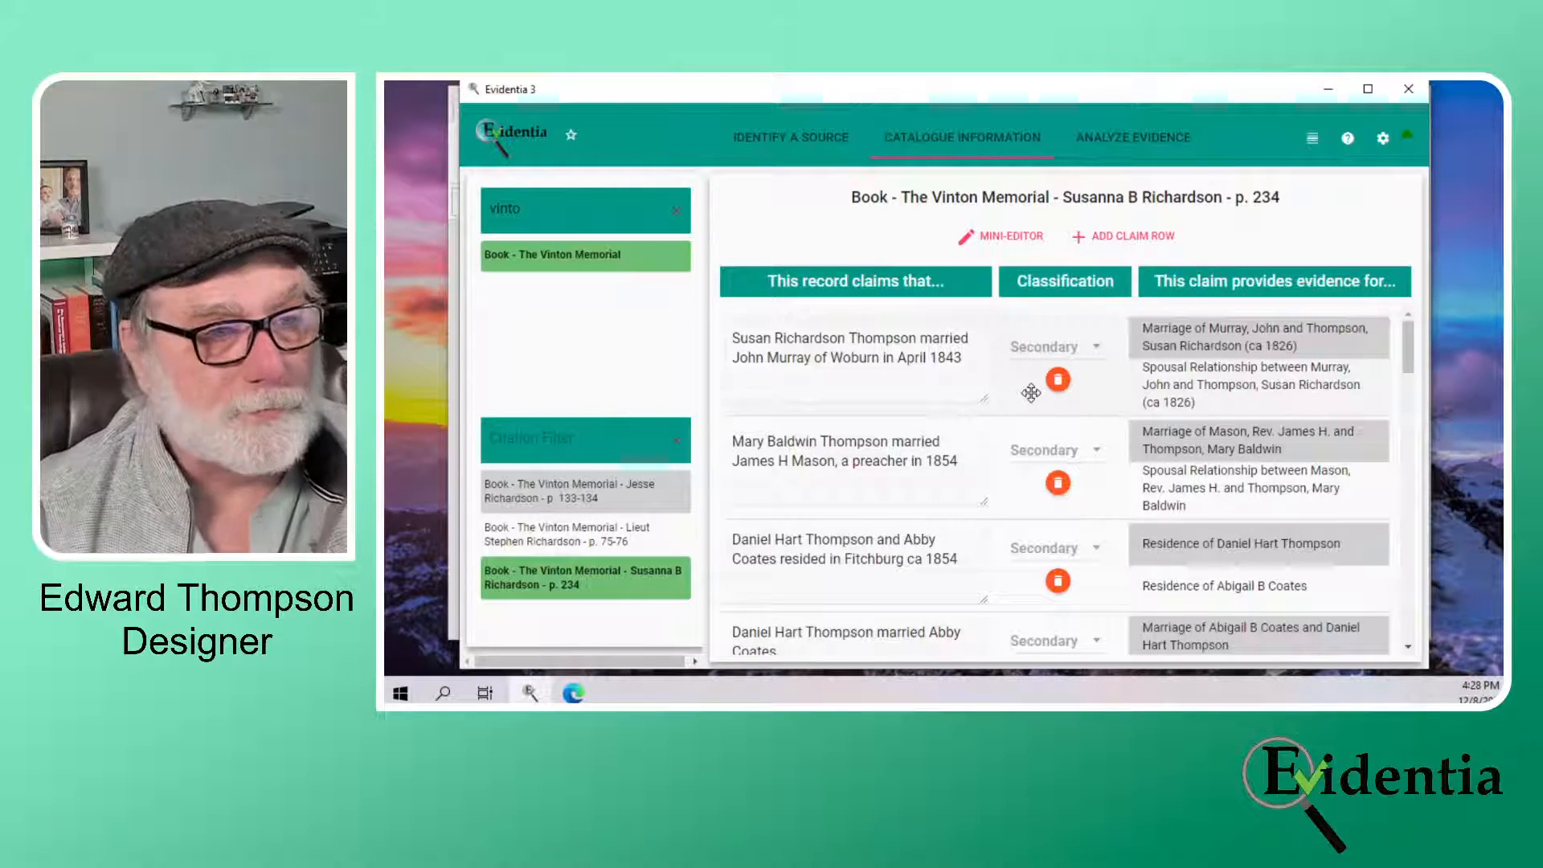
scroll(976, 522, "down", 3)
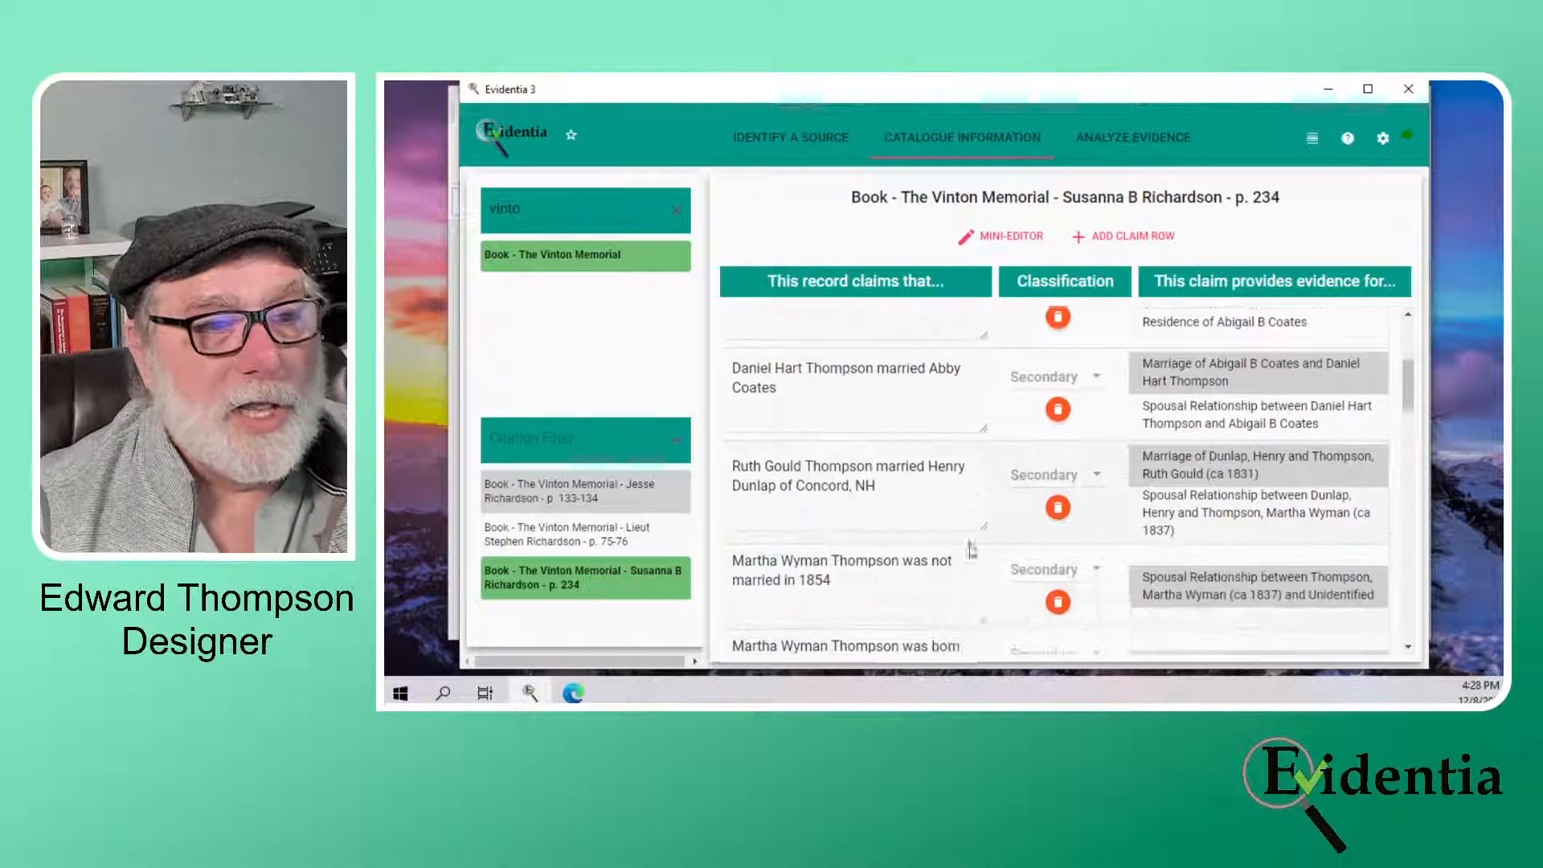
scroll(971, 550, "down", 2)
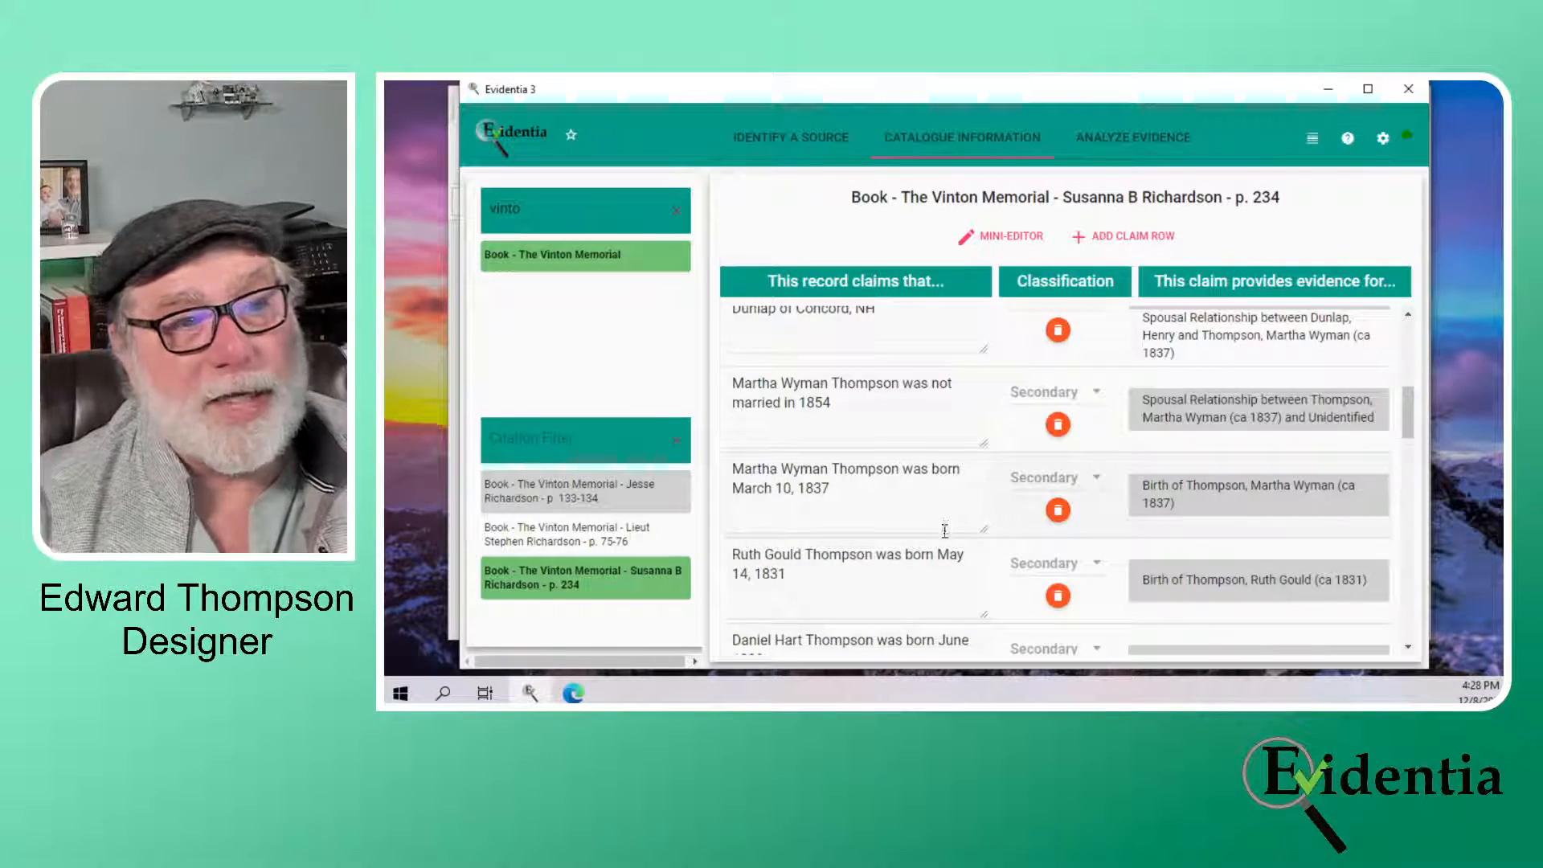
scroll(940, 548, "down", 2)
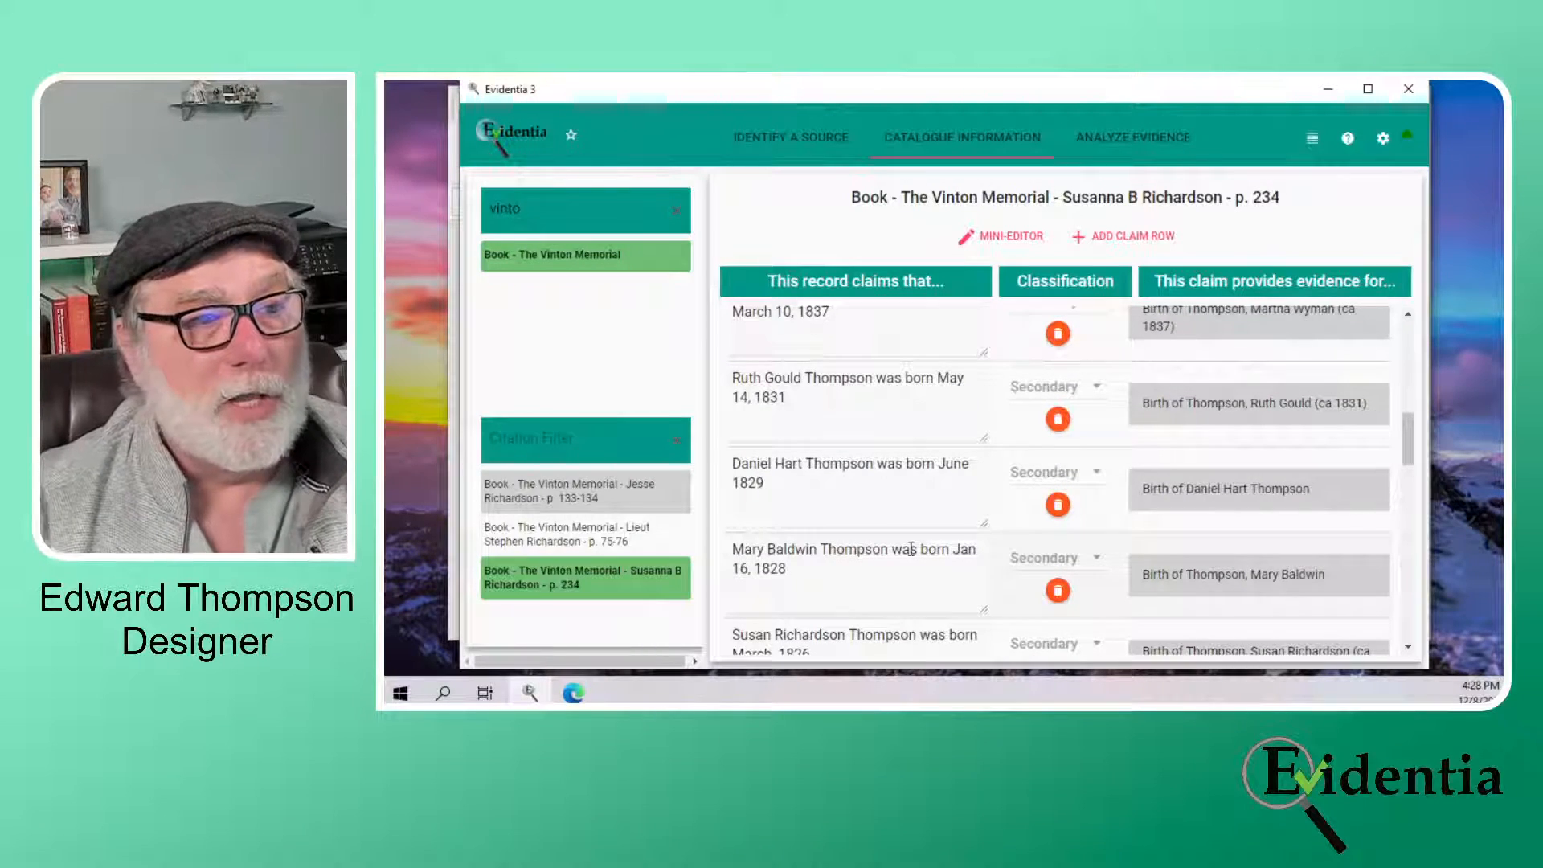
scroll(932, 546, "up", 4)
scroll(911, 547, "up", 1)
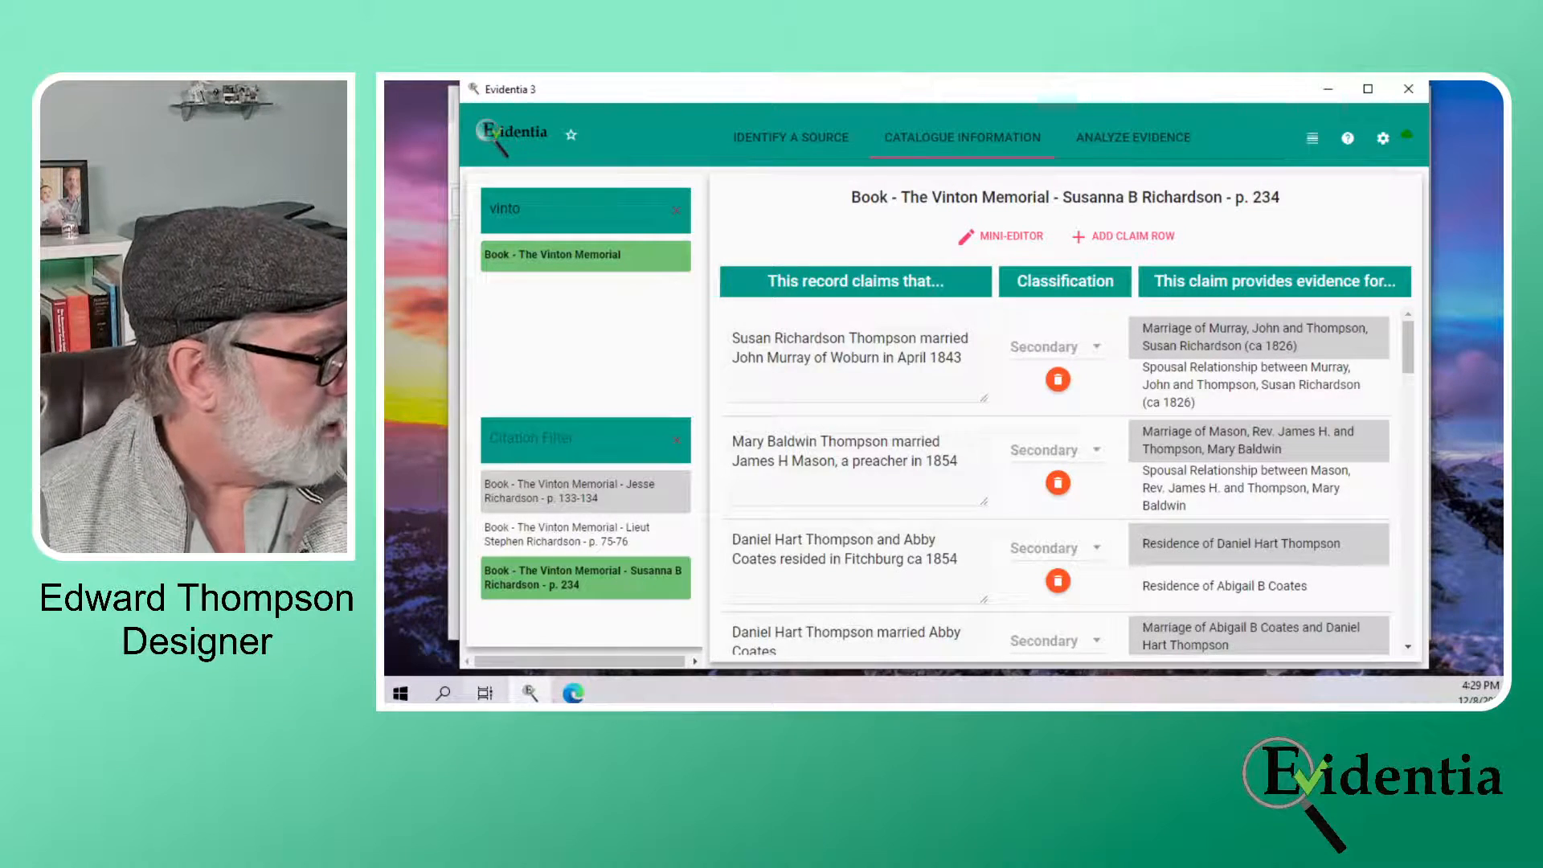
Switch to the Vinton Memorial PDF in the browser and look through the family entries on PDF pages 110 to 113
left_click(573, 693)
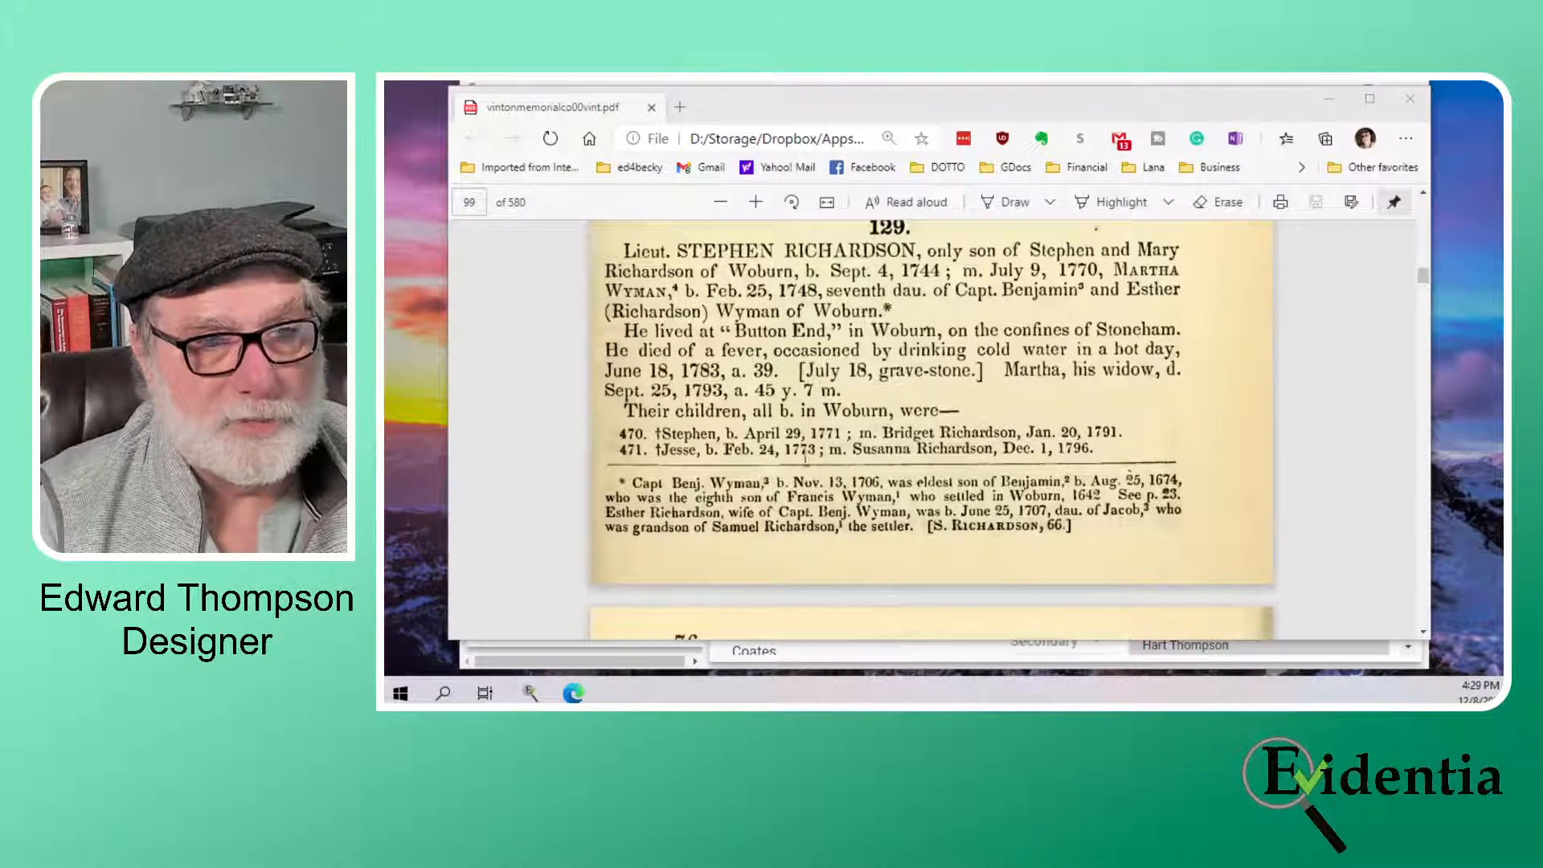
left_click_drag(1422, 281, 1423, 291)
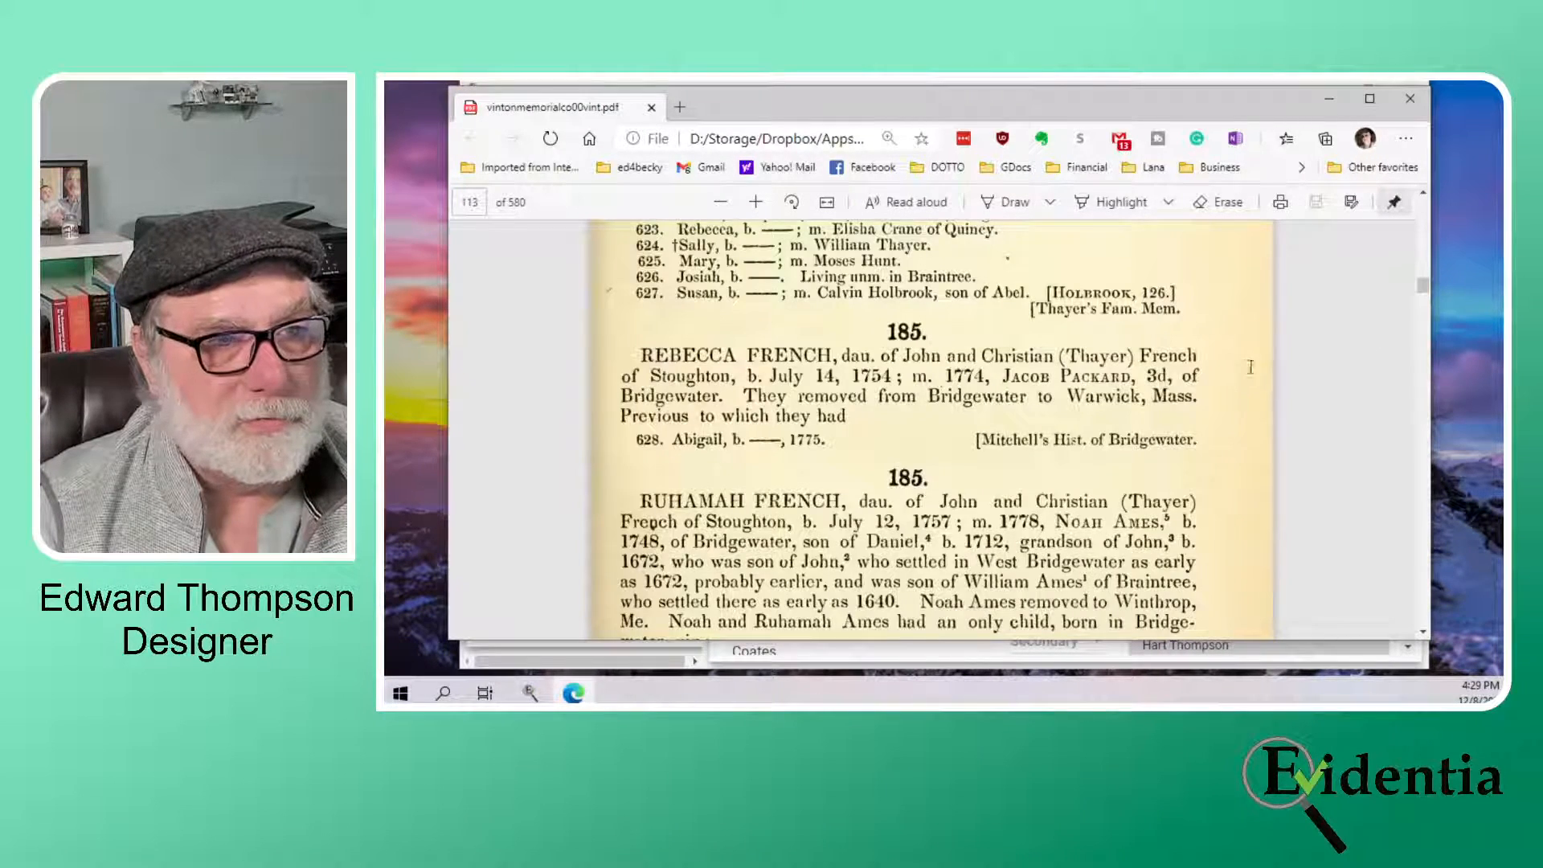
scroll(1251, 367, "up", 2)
scroll(1260, 387, "down", 4)
scroll(1254, 402, "up", 1)
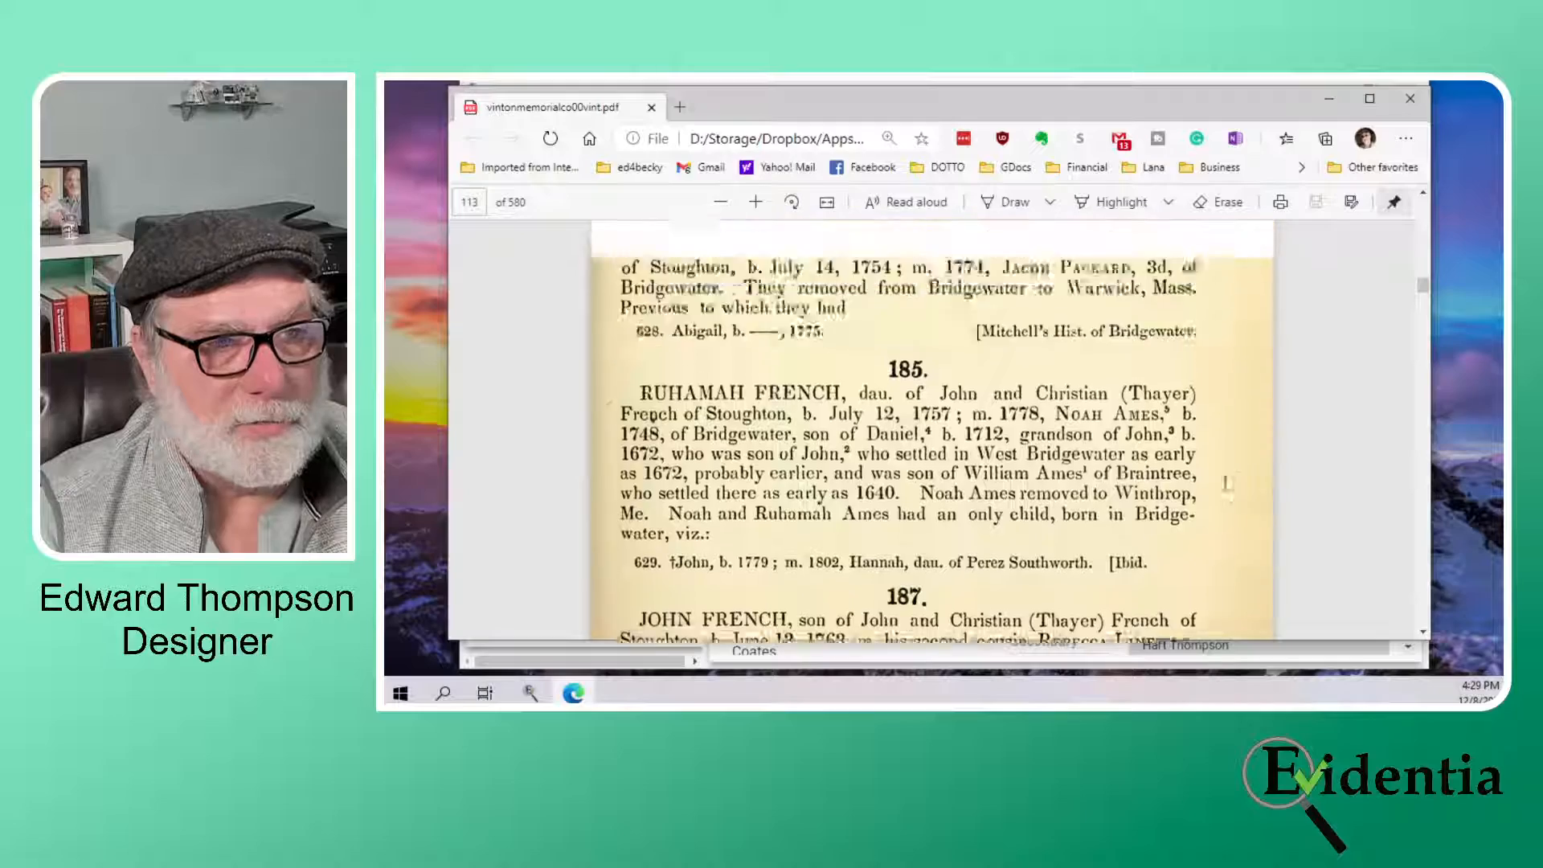
scroll(1227, 482, "up", 15)
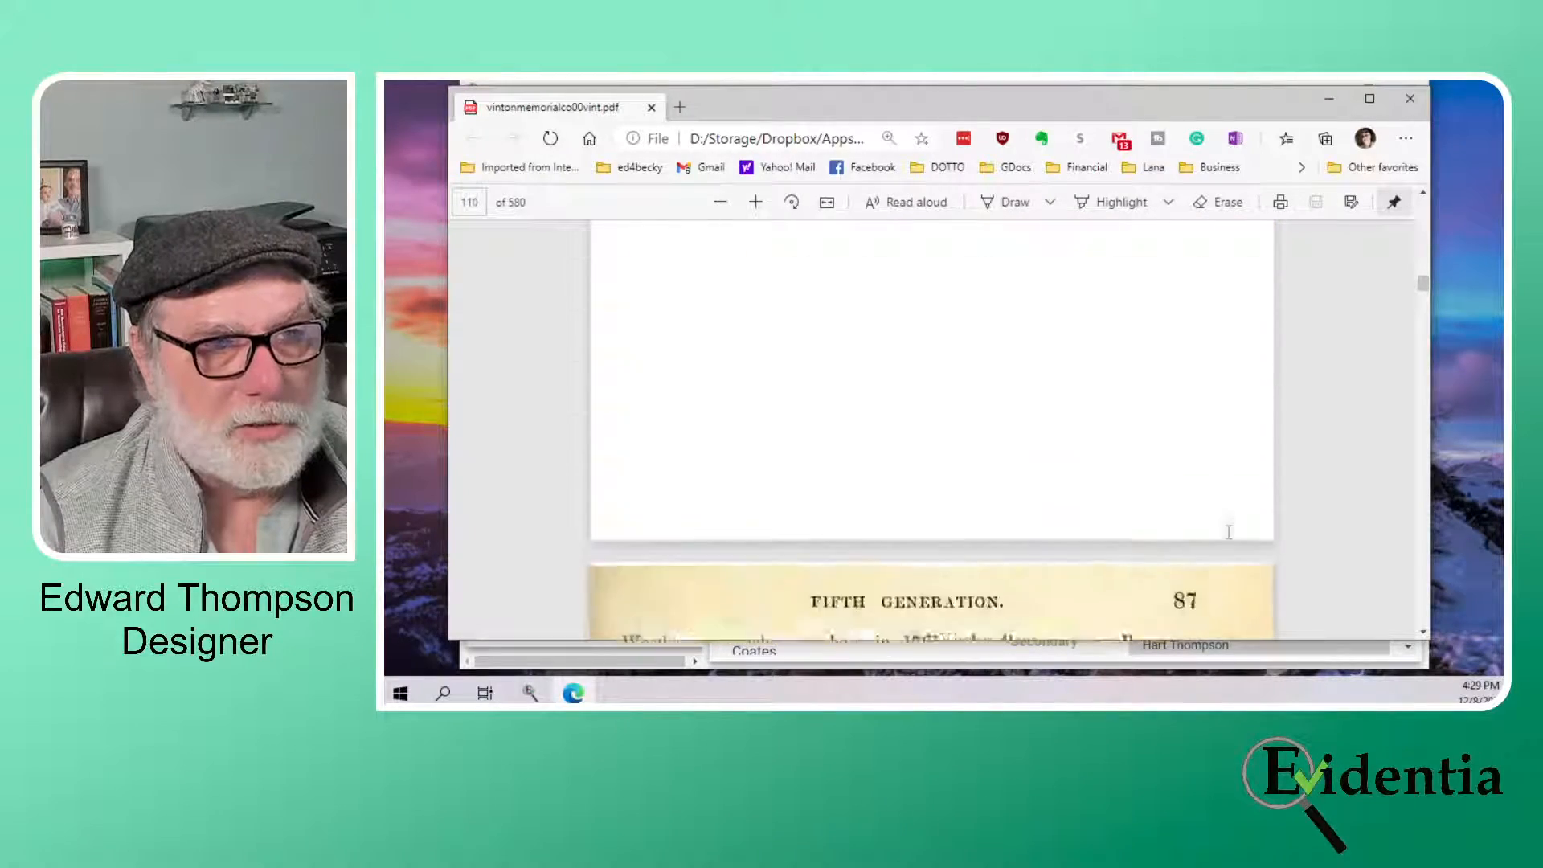
scroll(1229, 532, "up", 7)
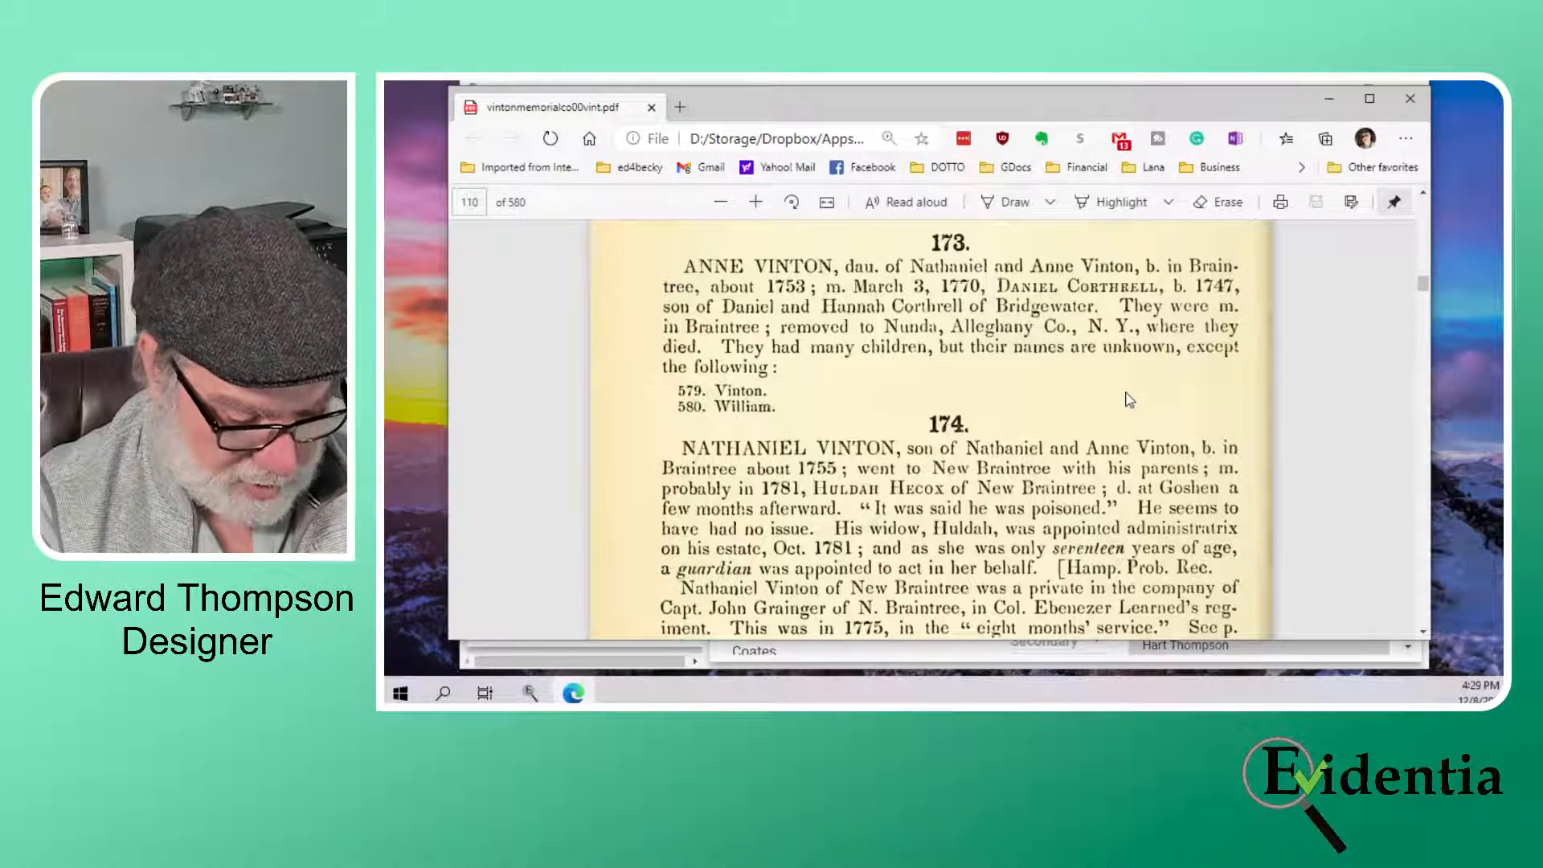
Search the PDF for 127 and go back through the earlier matches to the one on PDF page 116
key("ctrl+f")
type("1")
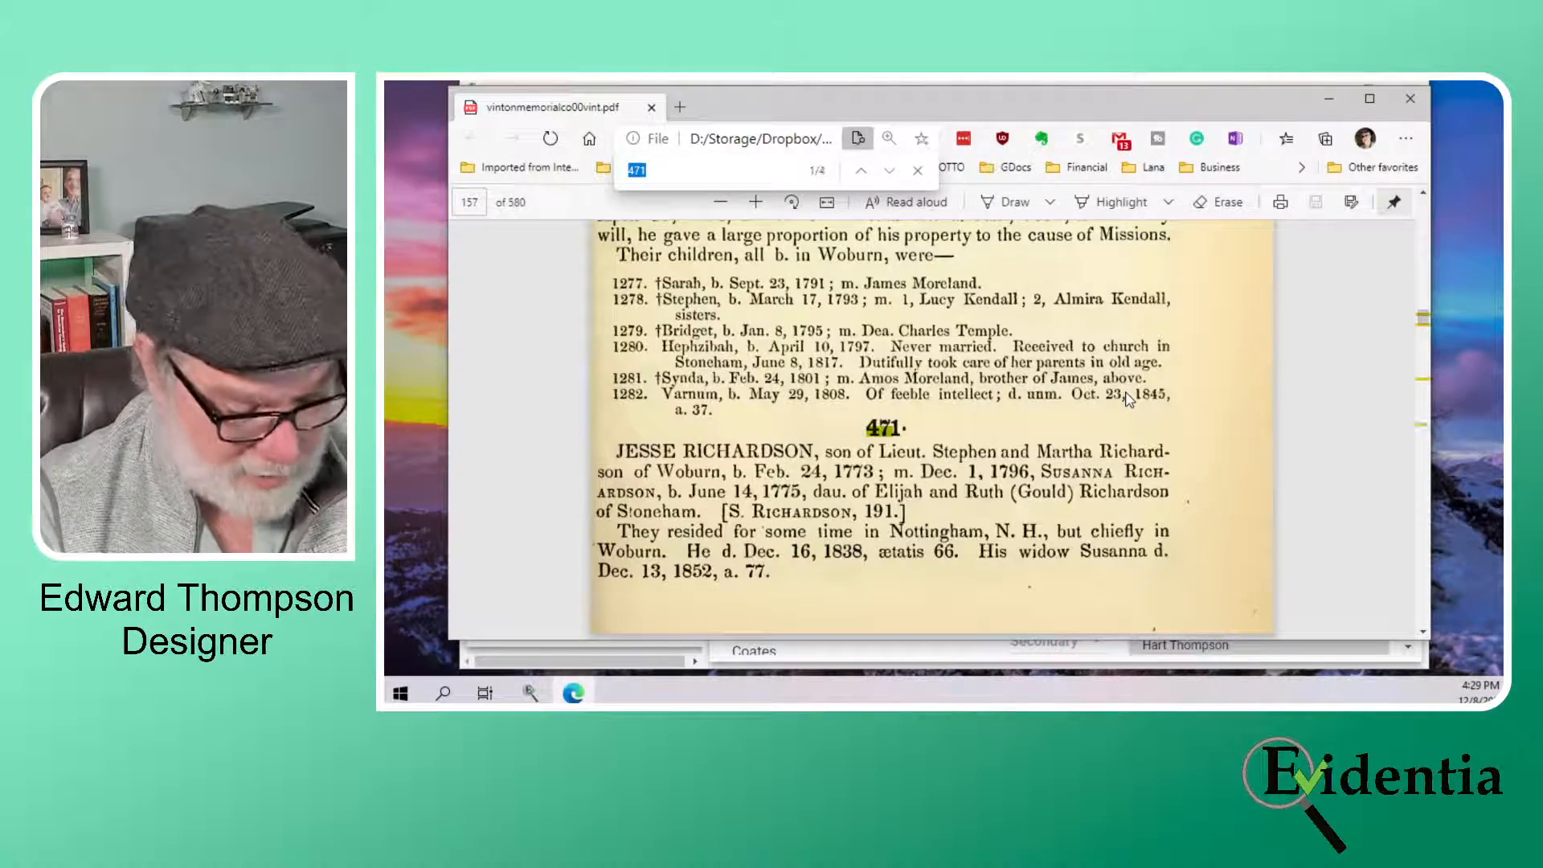
type("27")
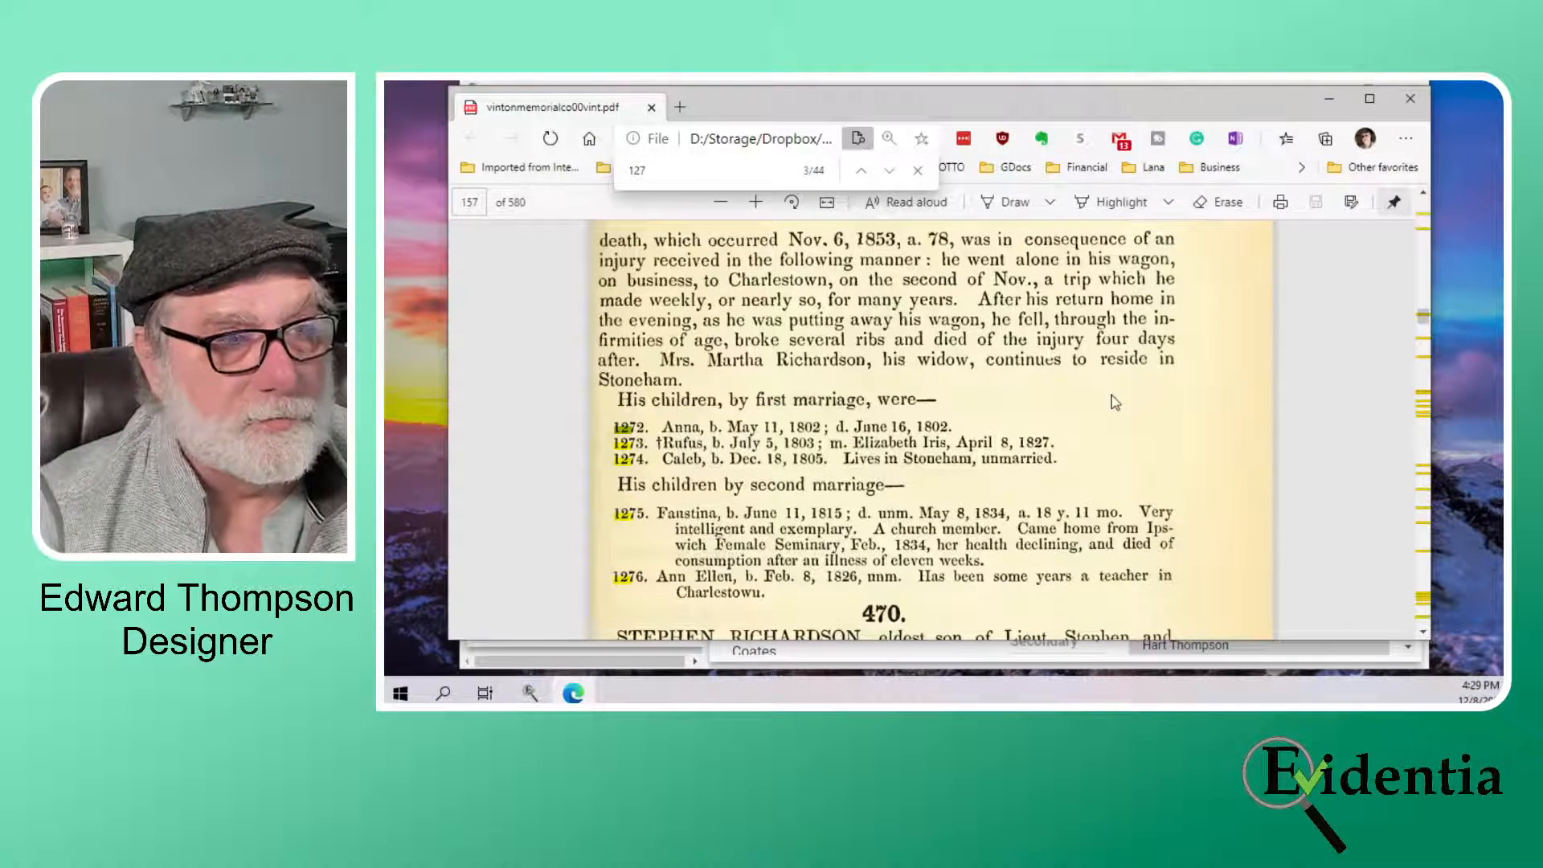
left_click(861, 172)
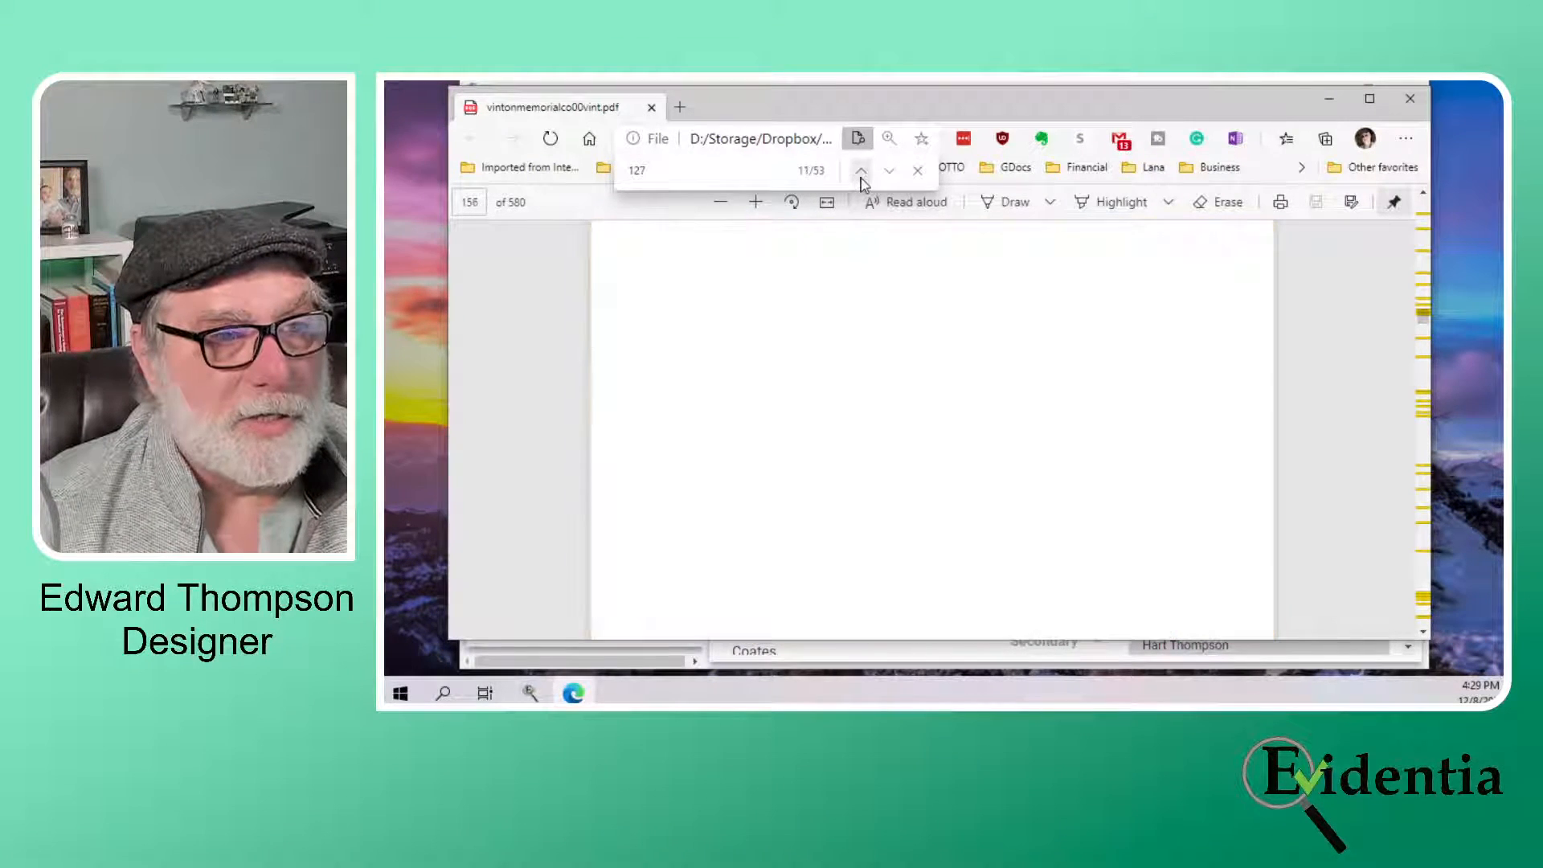
left_click(860, 172)
left_click(861, 172)
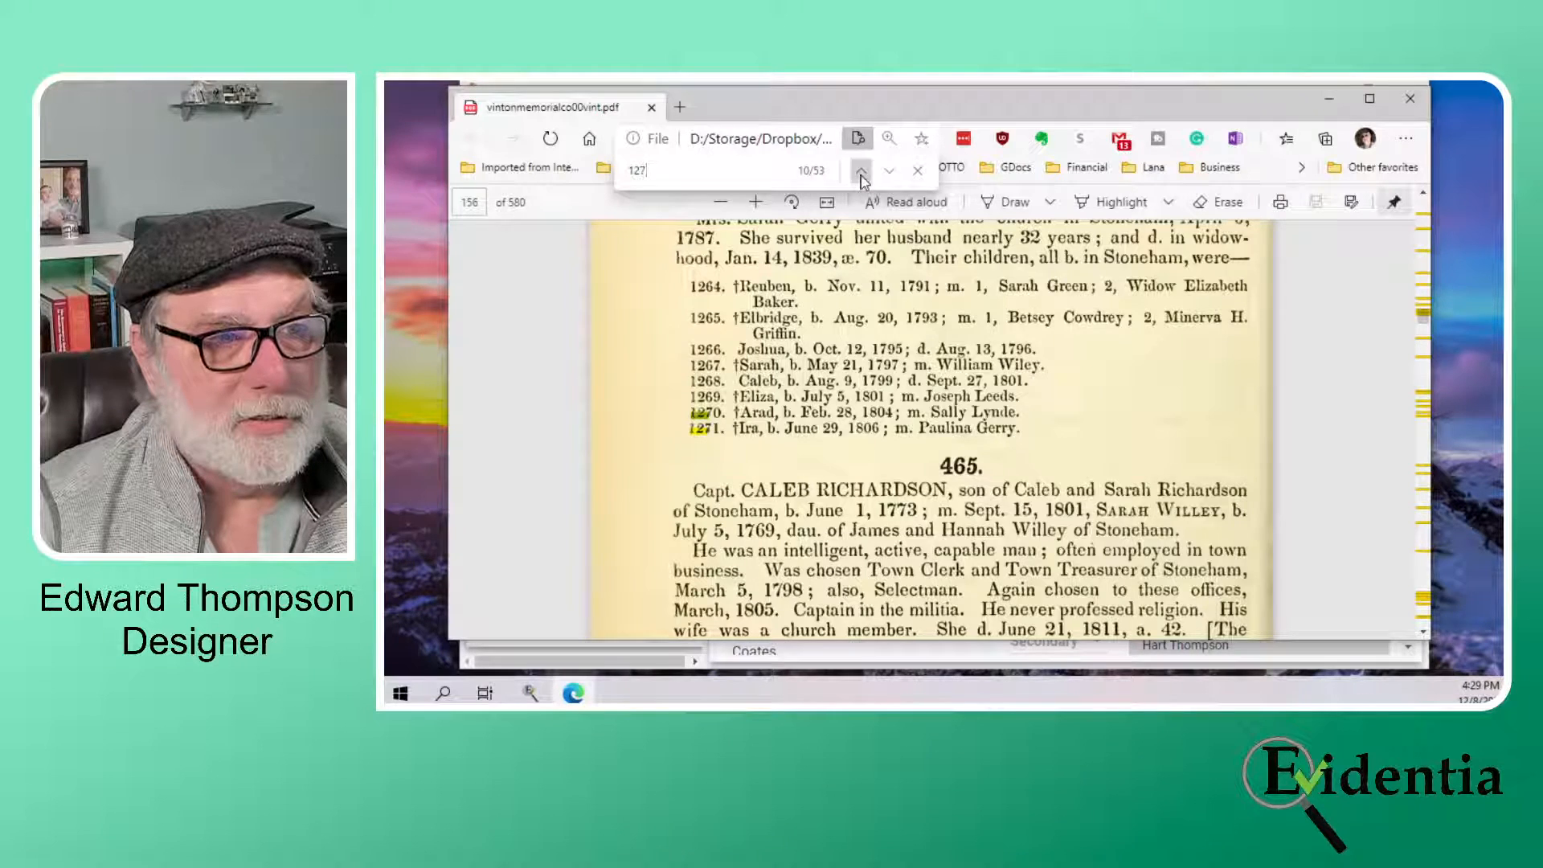
left_click(861, 172)
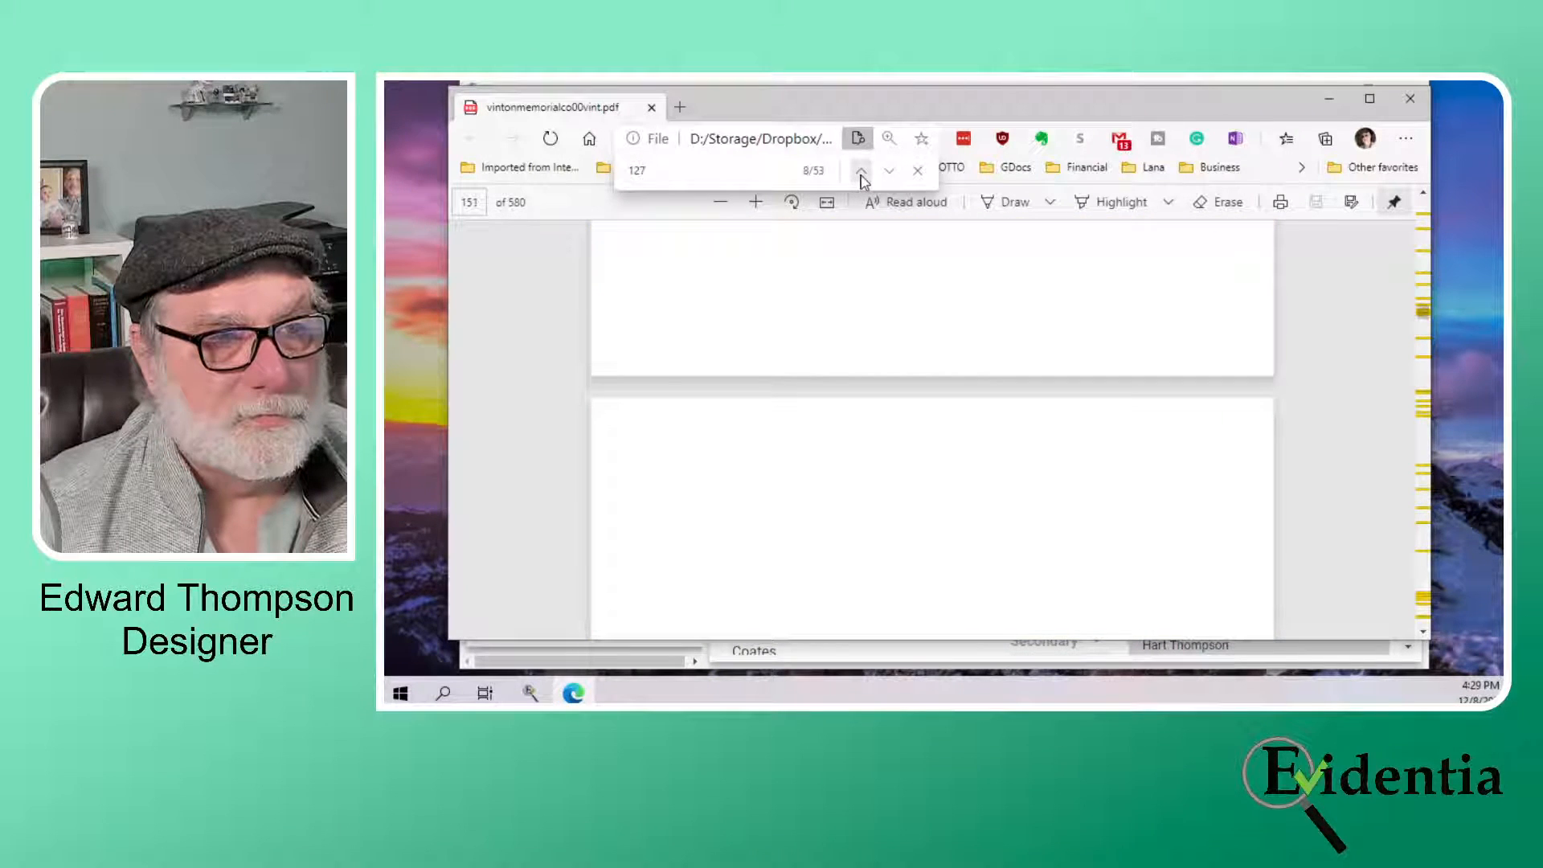
left_click(861, 172)
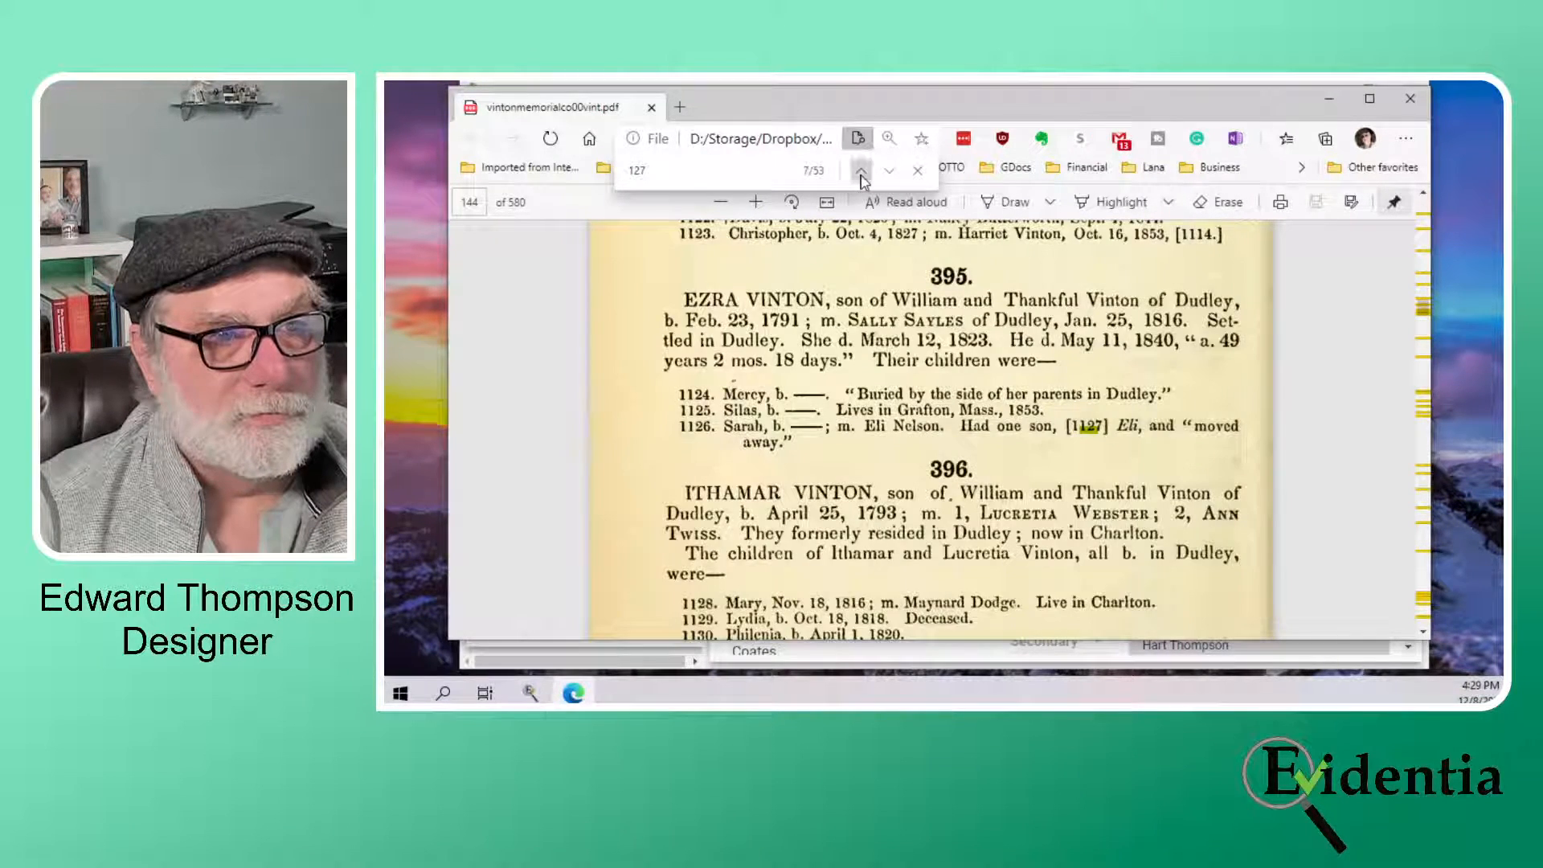
left_click(861, 172)
left_click(860, 172)
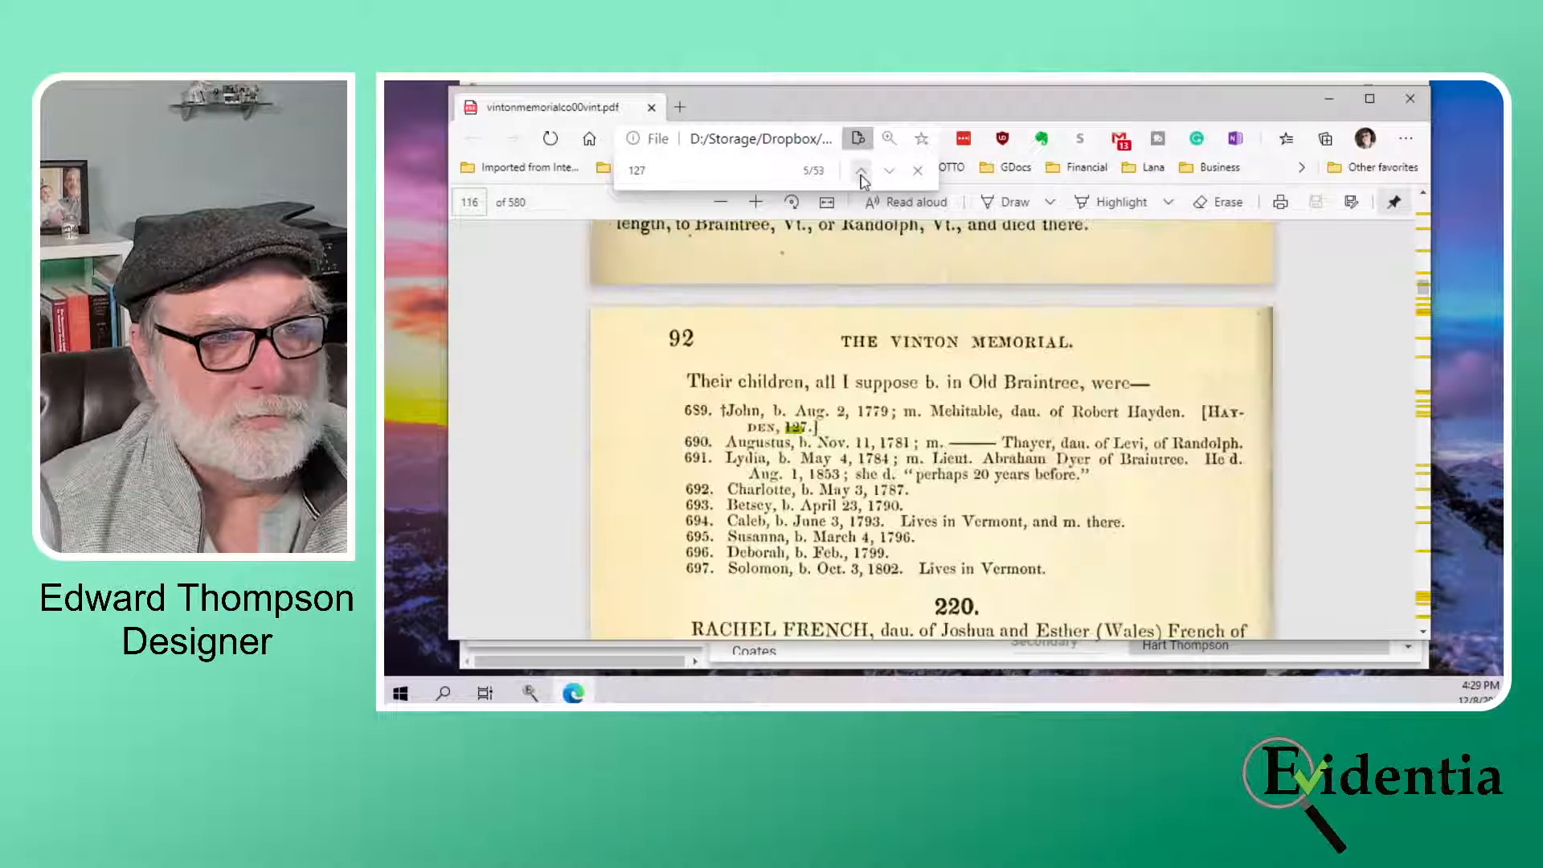
Go back to PDF page 55 and examine the Third Generation text from there down to entry 21 on PDF page 59
scroll(1018, 550, "up", 5)
scroll(1018, 551, "up", 15)
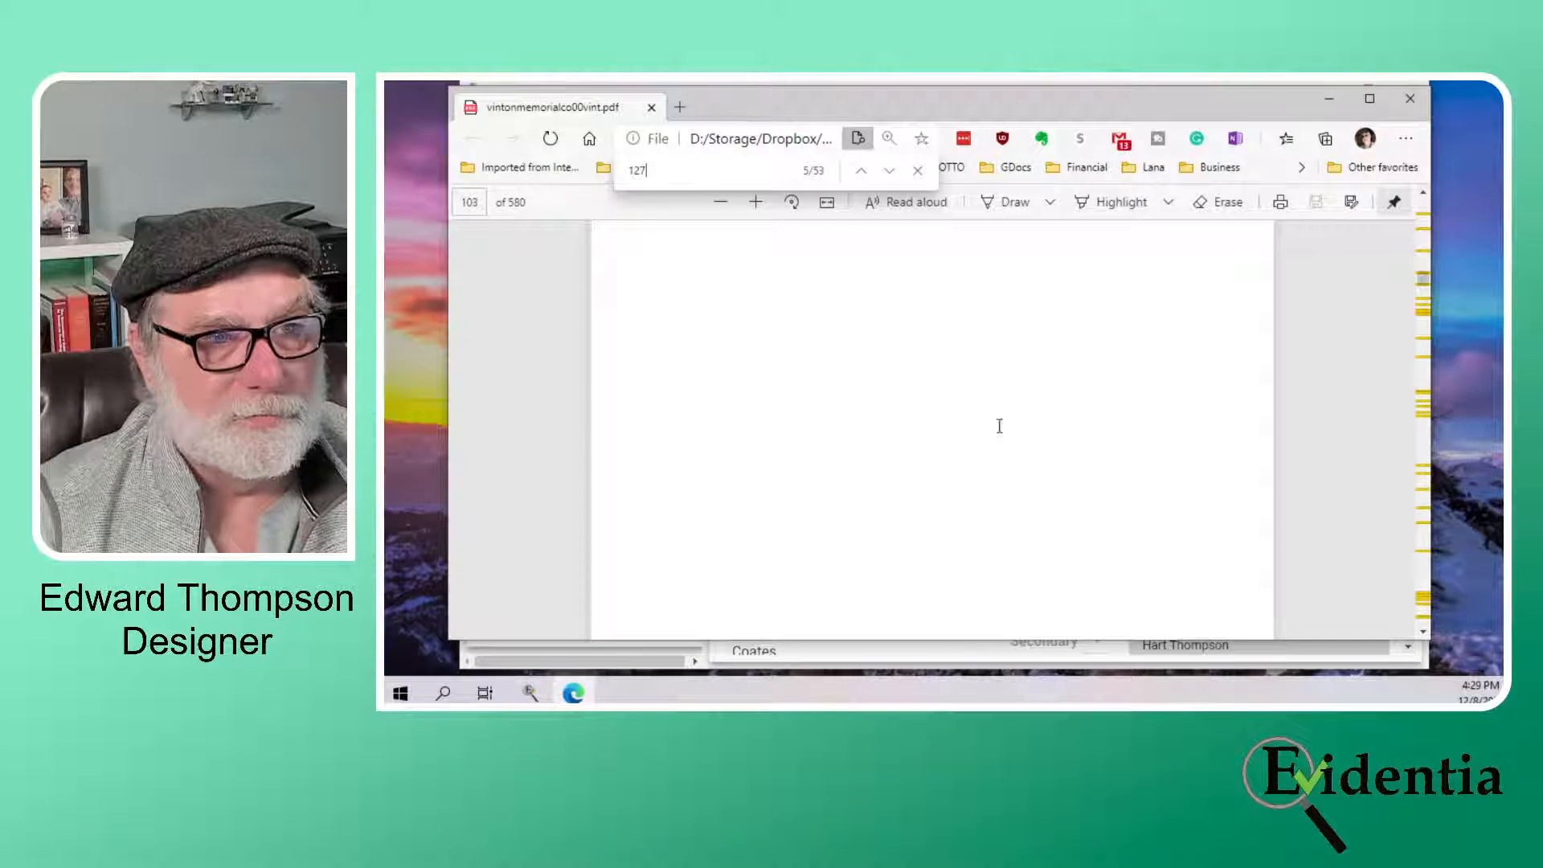
scroll(1003, 438, "up", 20)
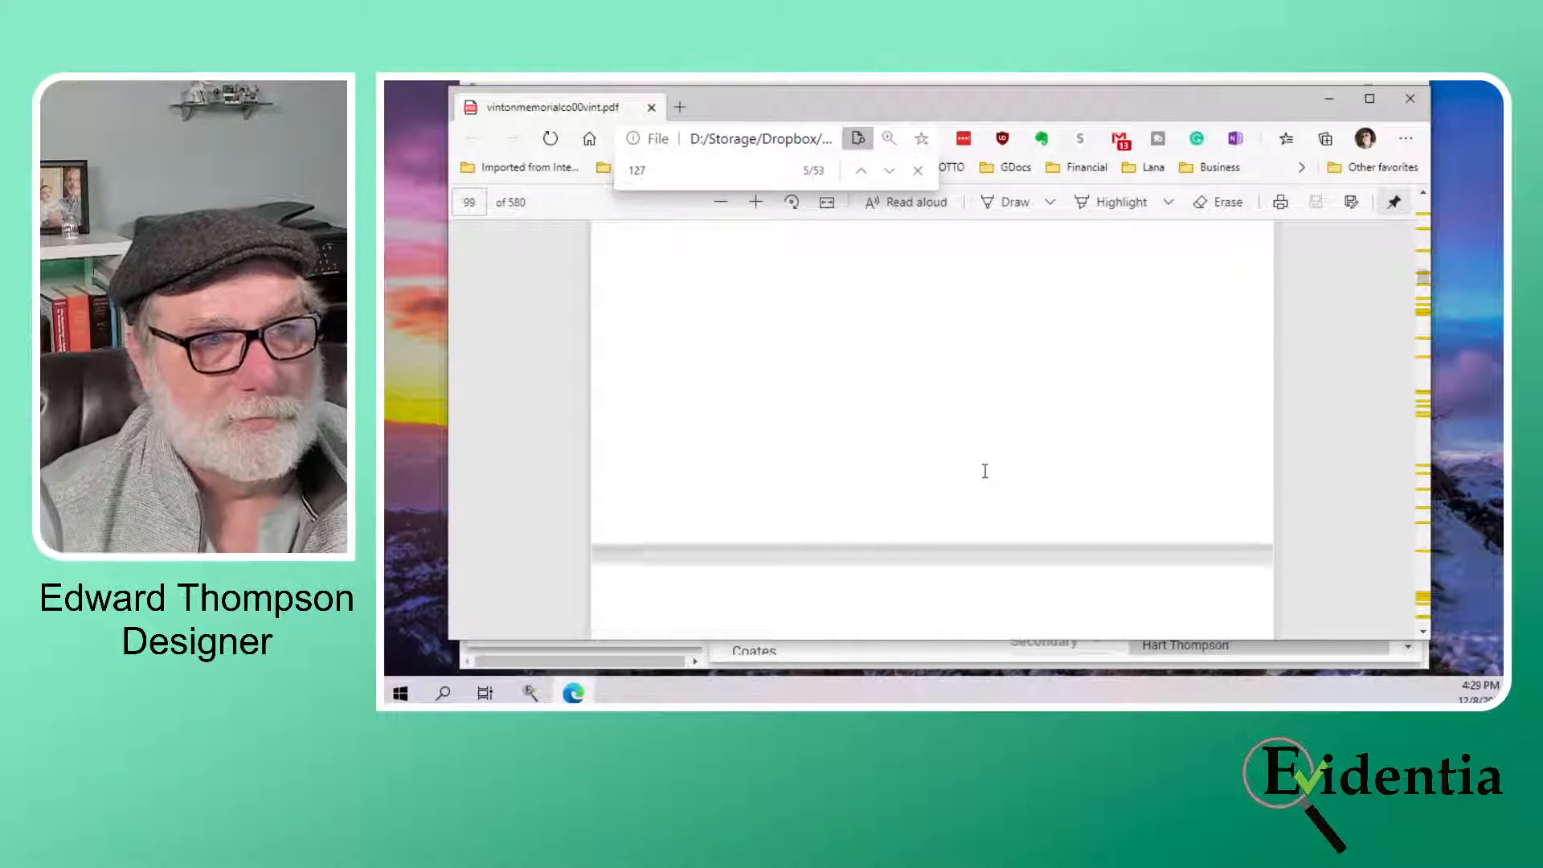
scroll(974, 477, "up", 15)
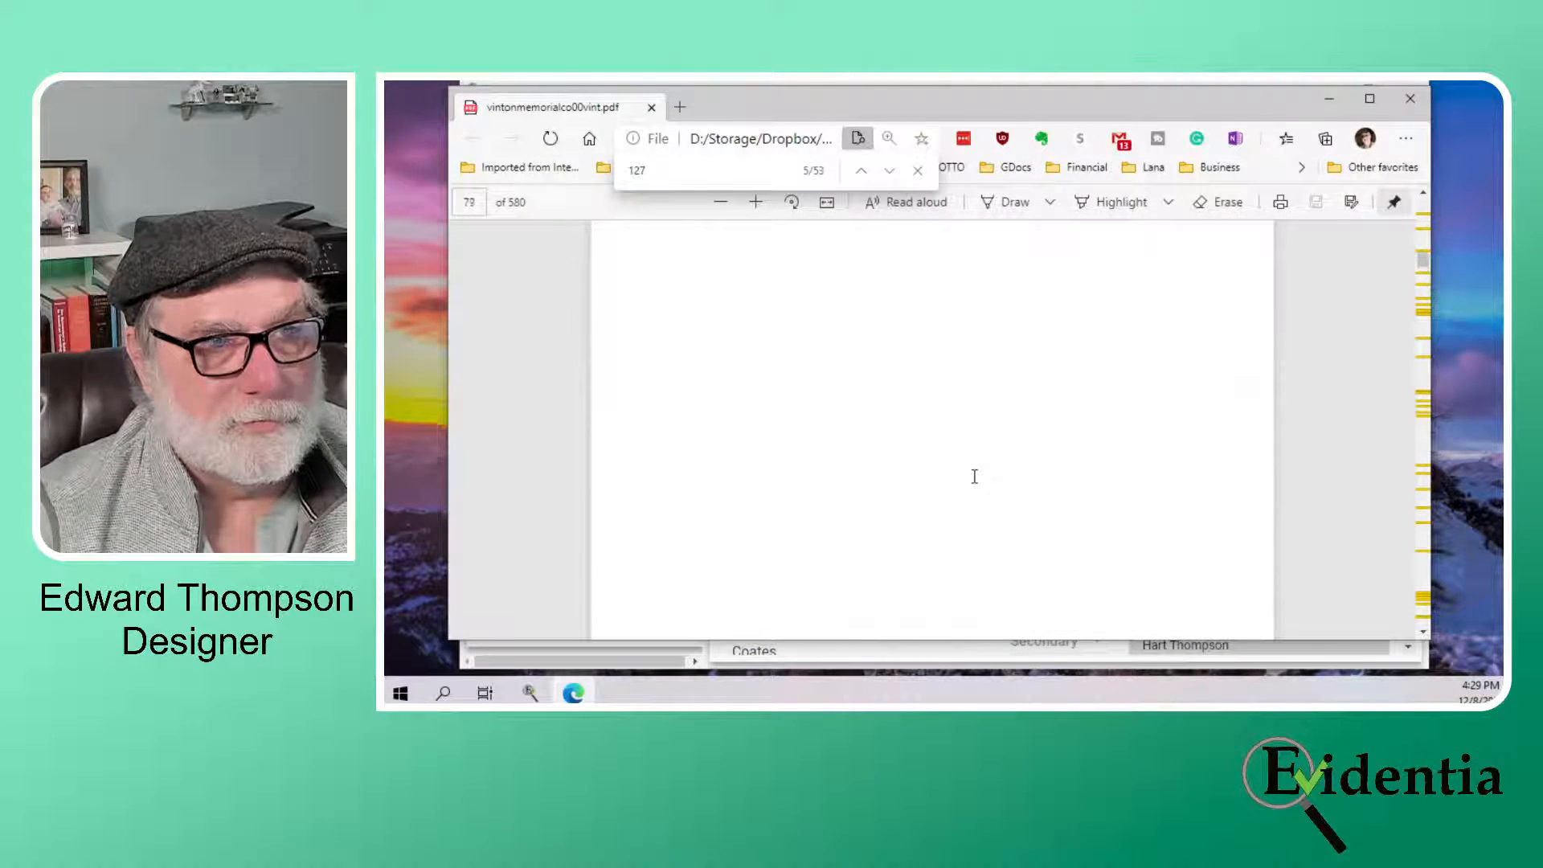
scroll(975, 477, "up", 20)
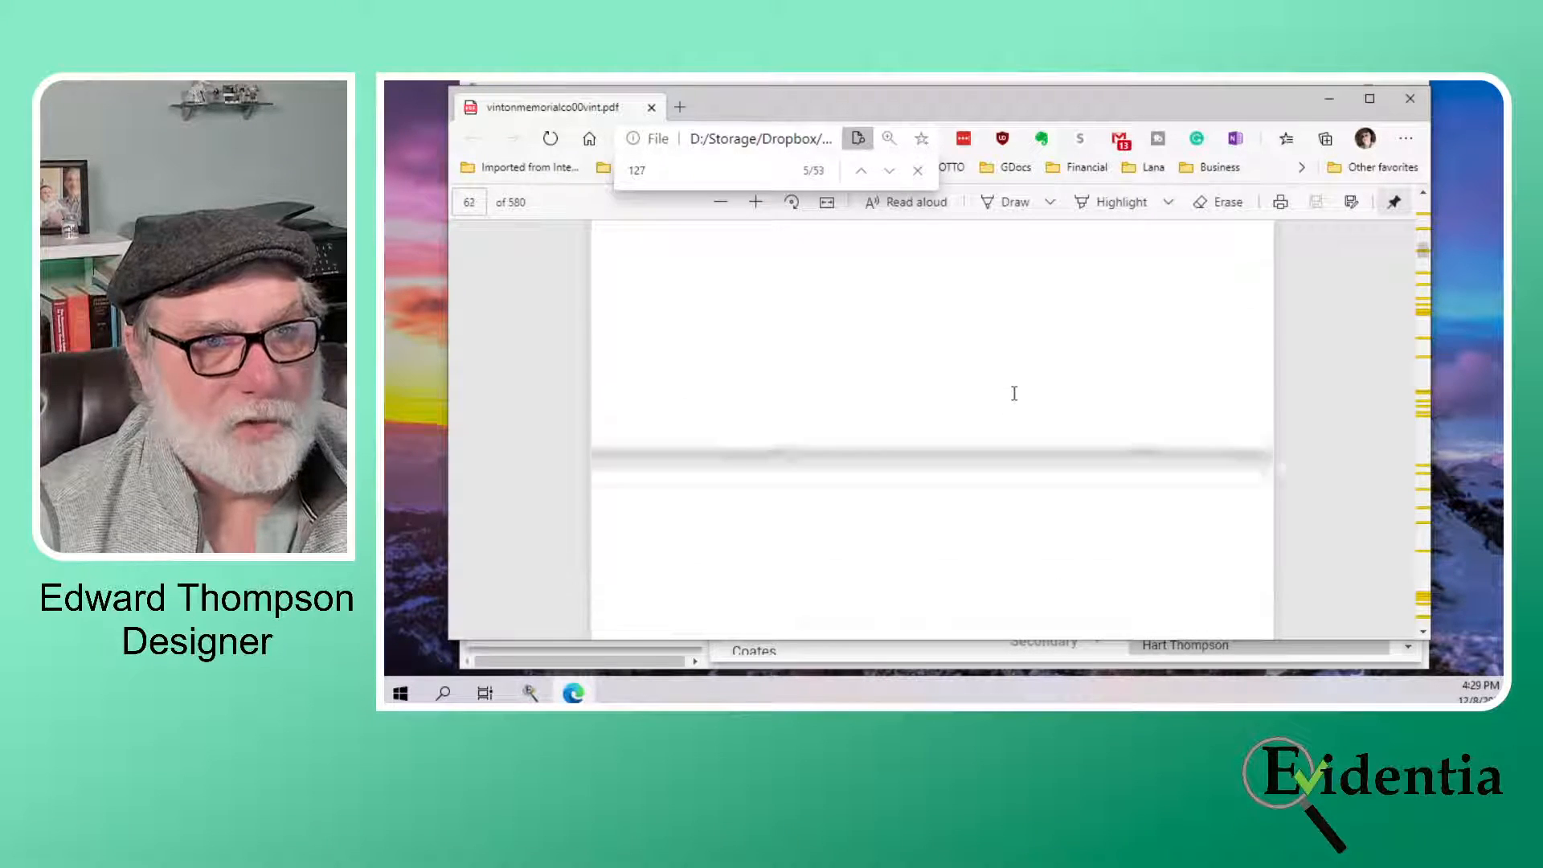
scroll(1014, 393, "up", 20)
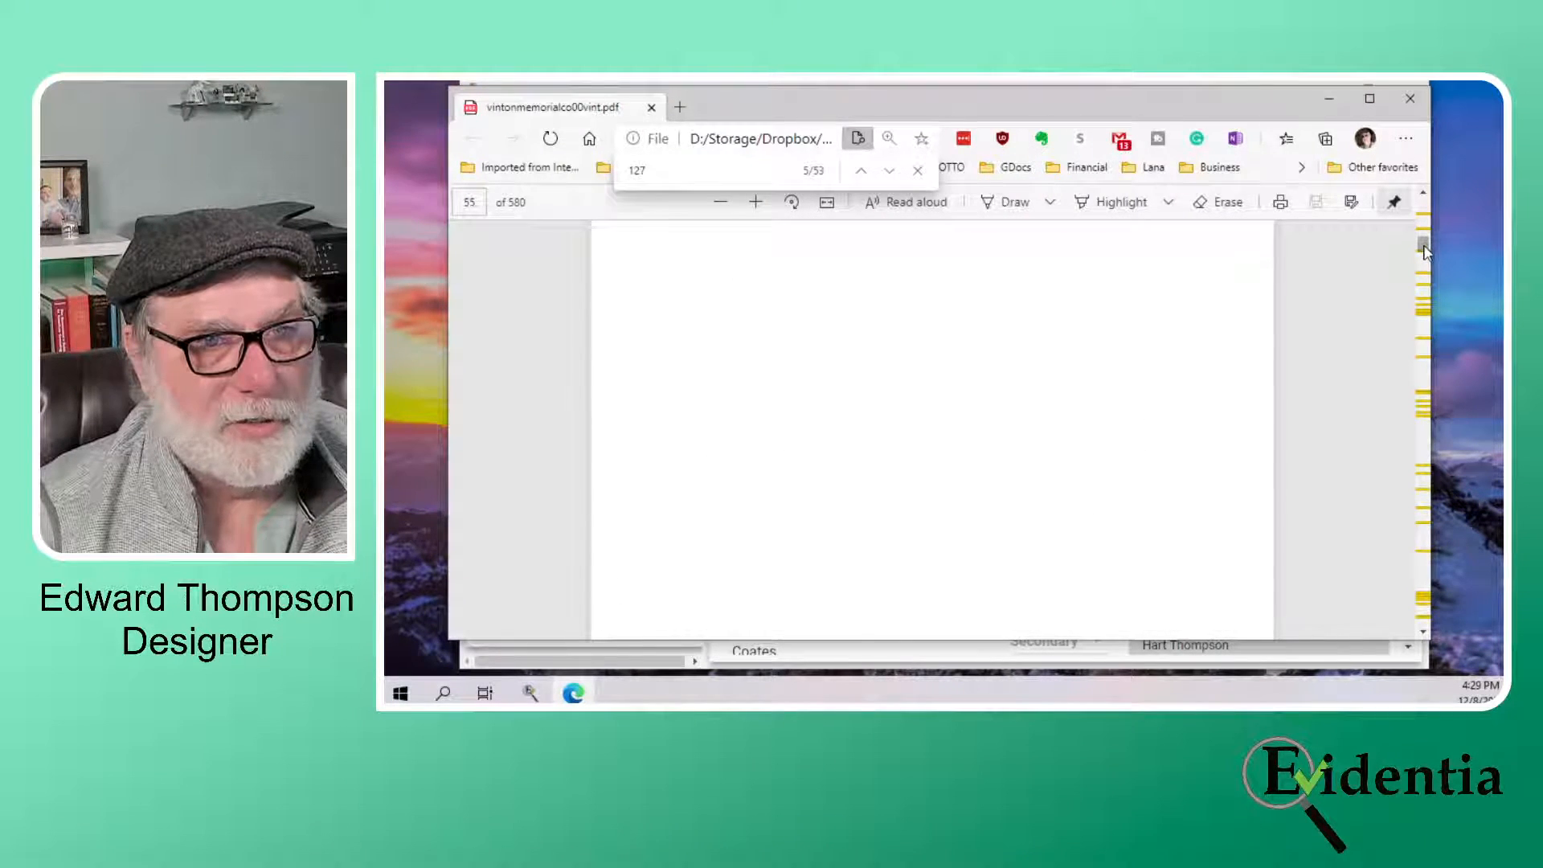
scroll(1127, 367, "up", 3)
scroll(1127, 367, "down", 7)
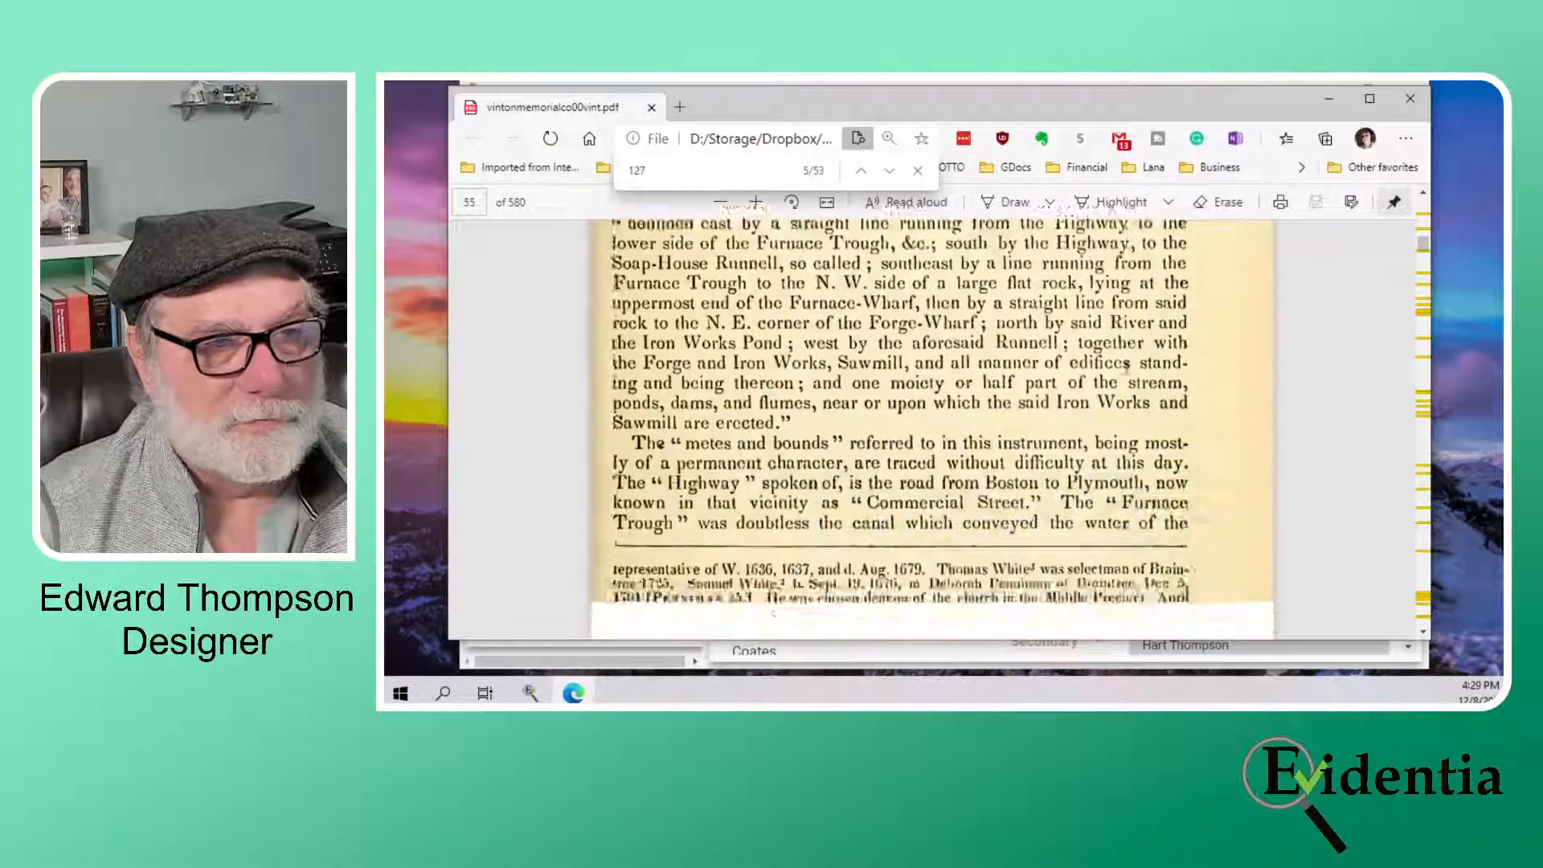
scroll(1126, 366, "down", 10)
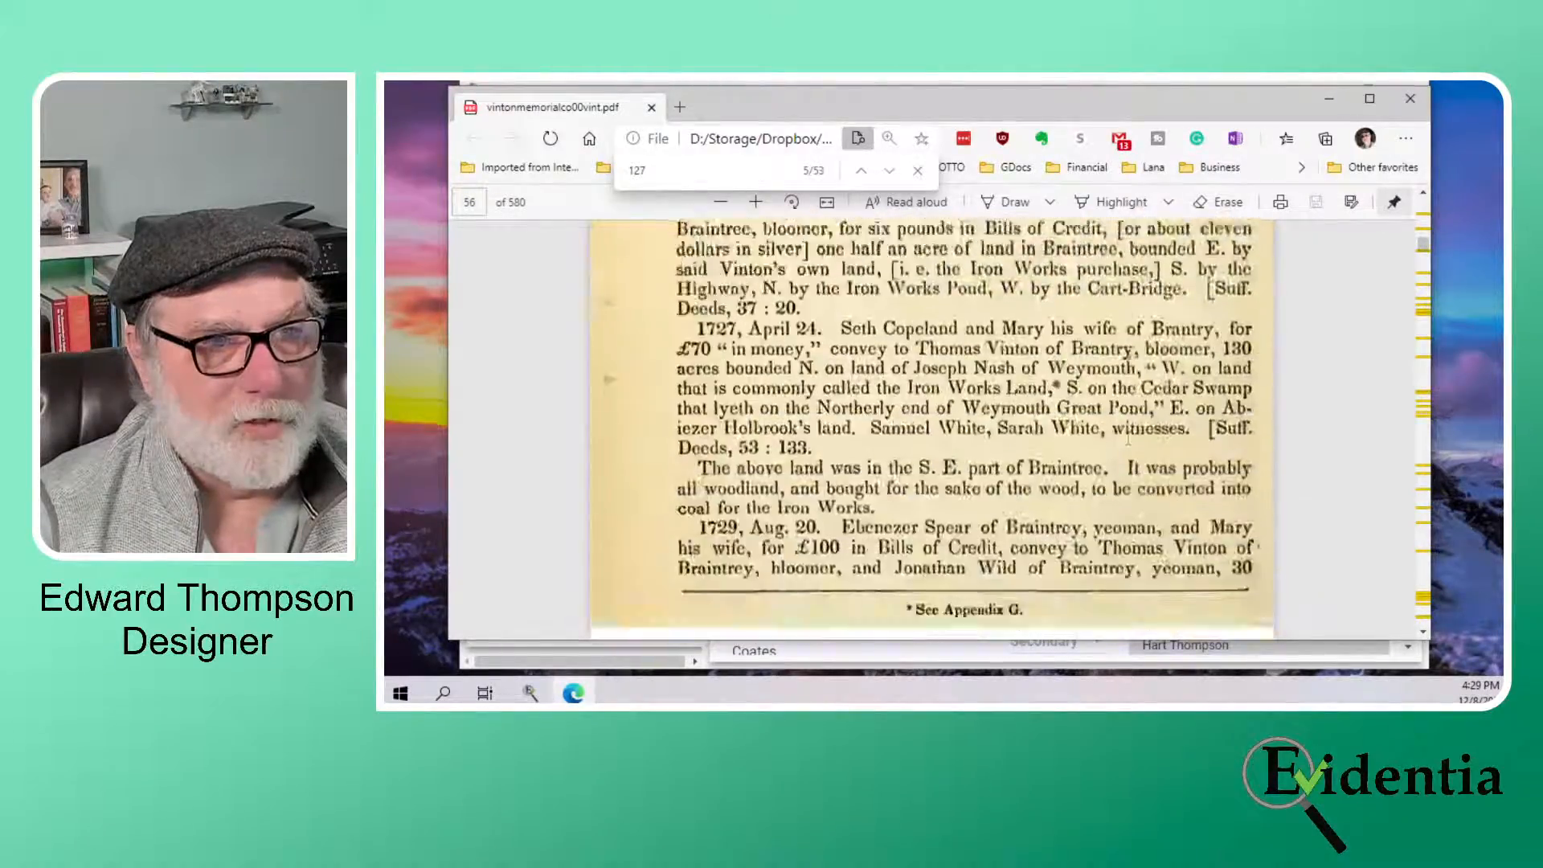
scroll(1128, 438, "down", 12)
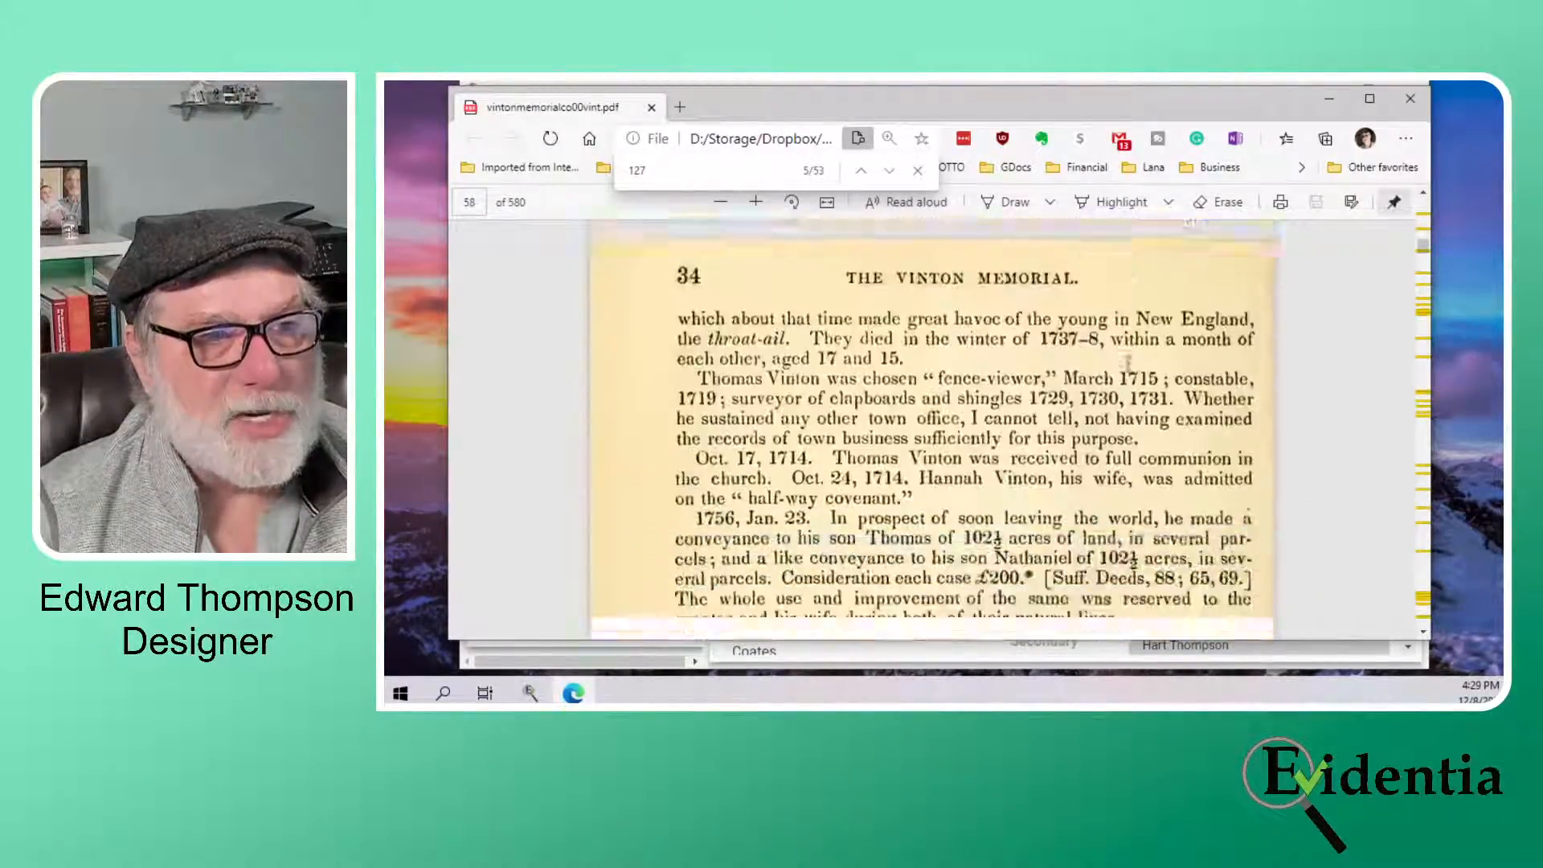
scroll(1129, 364, "down", 10)
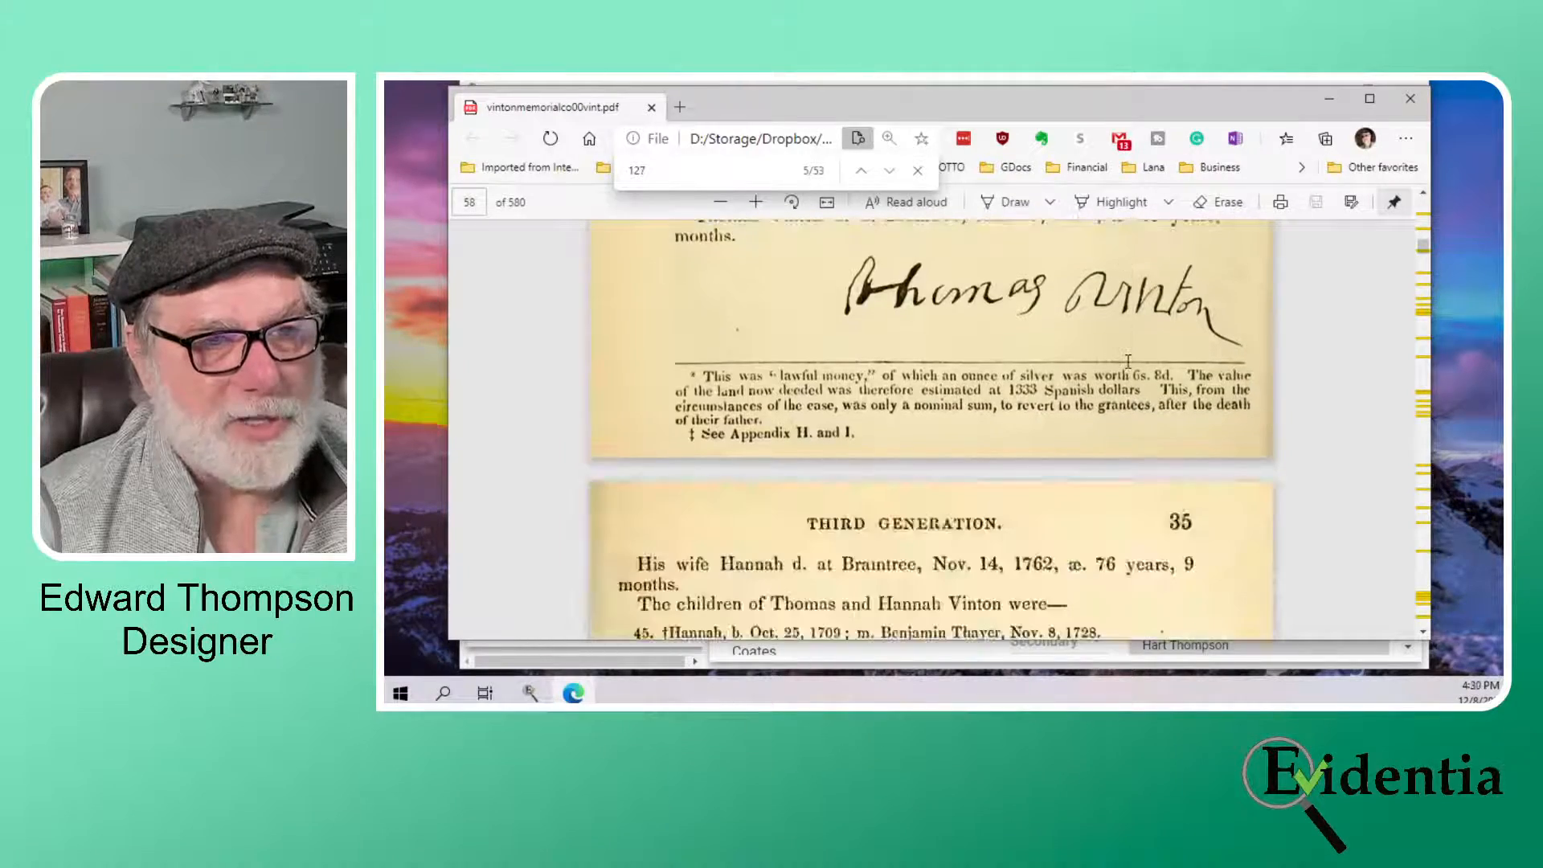
scroll(1128, 362, "down", 5)
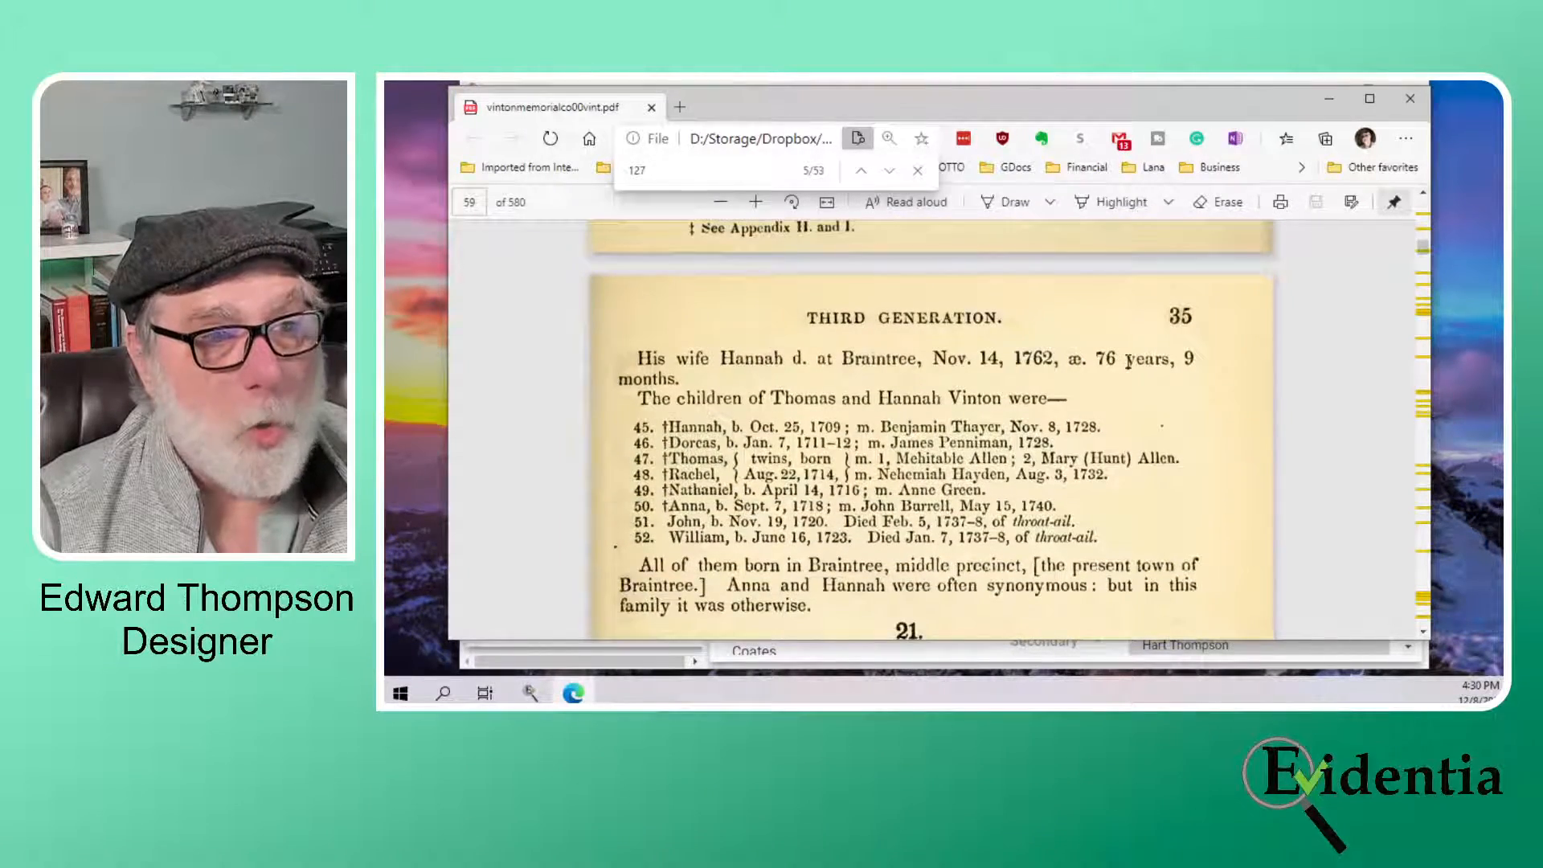
scroll(1128, 361, "down", 5)
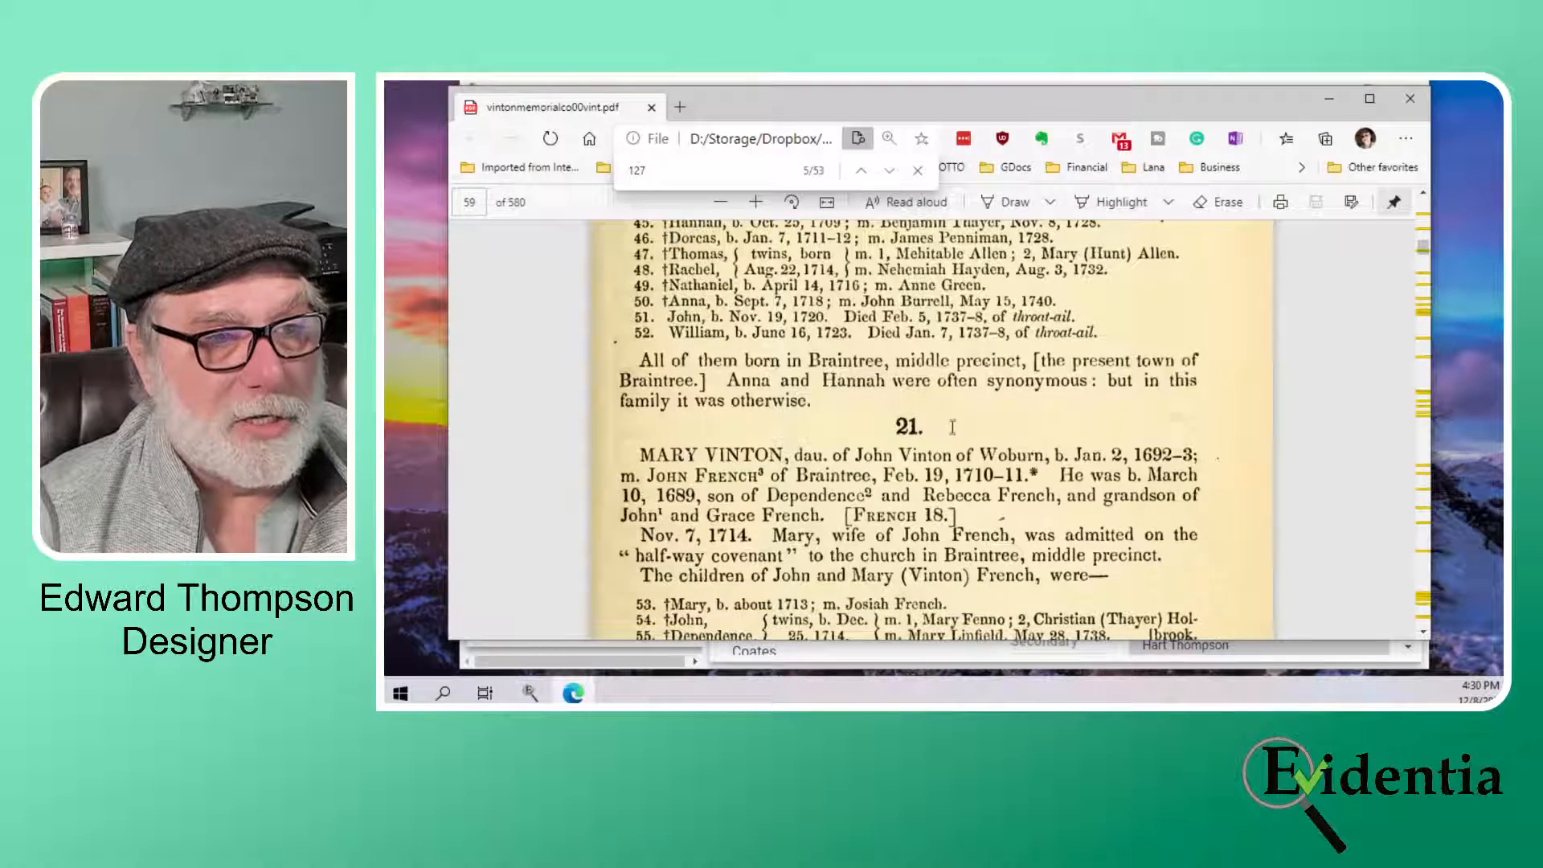
Read on from entry 21 to the estate division and the list of children 63 to 72 on PDF page 62
scroll(953, 428, "down", 20)
middle_click(954, 426)
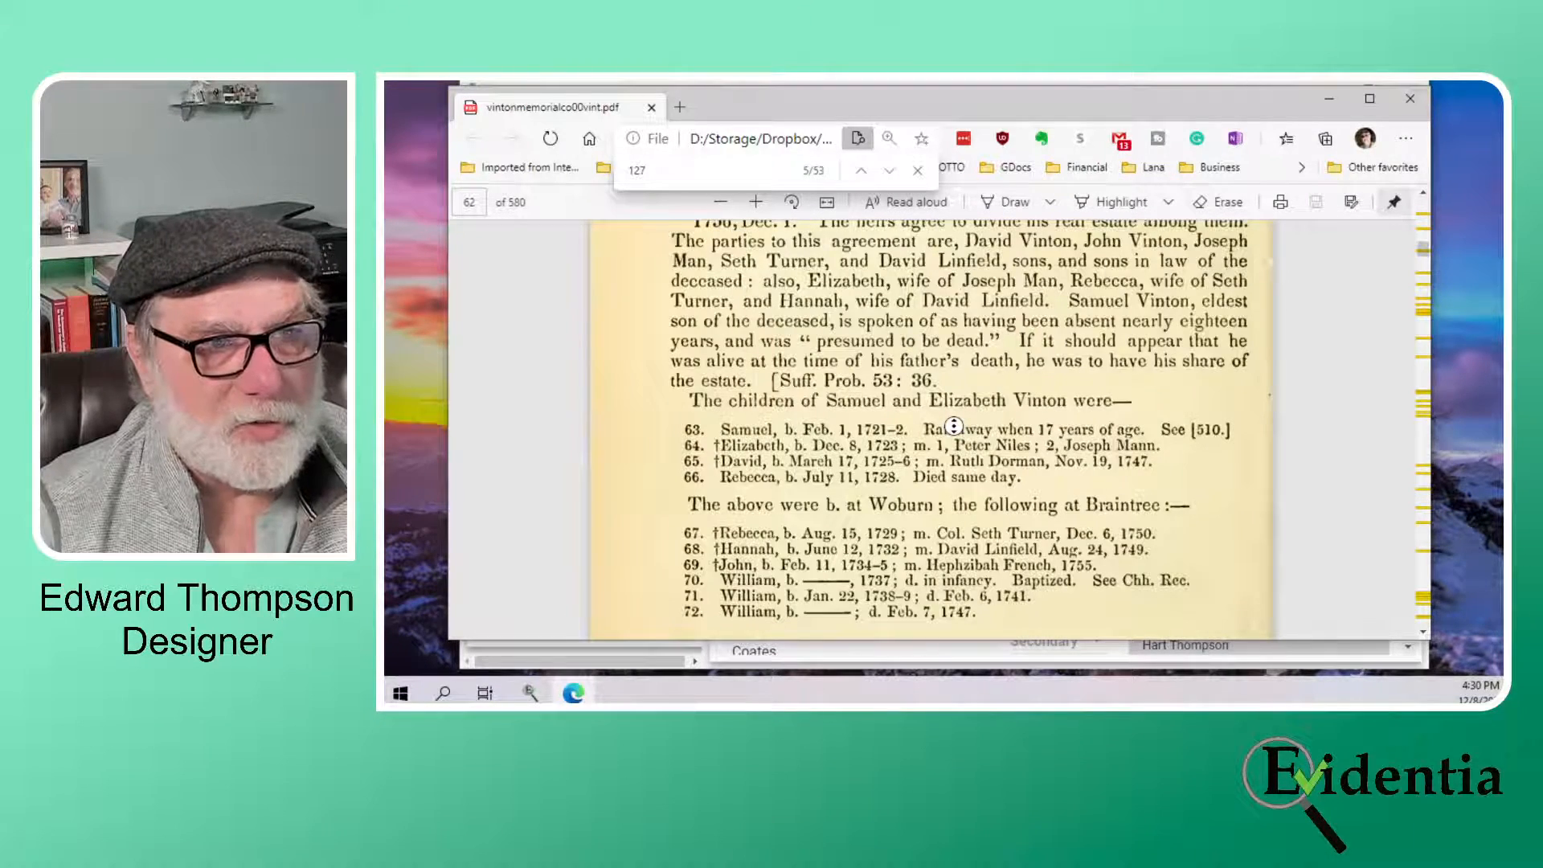
scroll(939, 411, "up", 2)
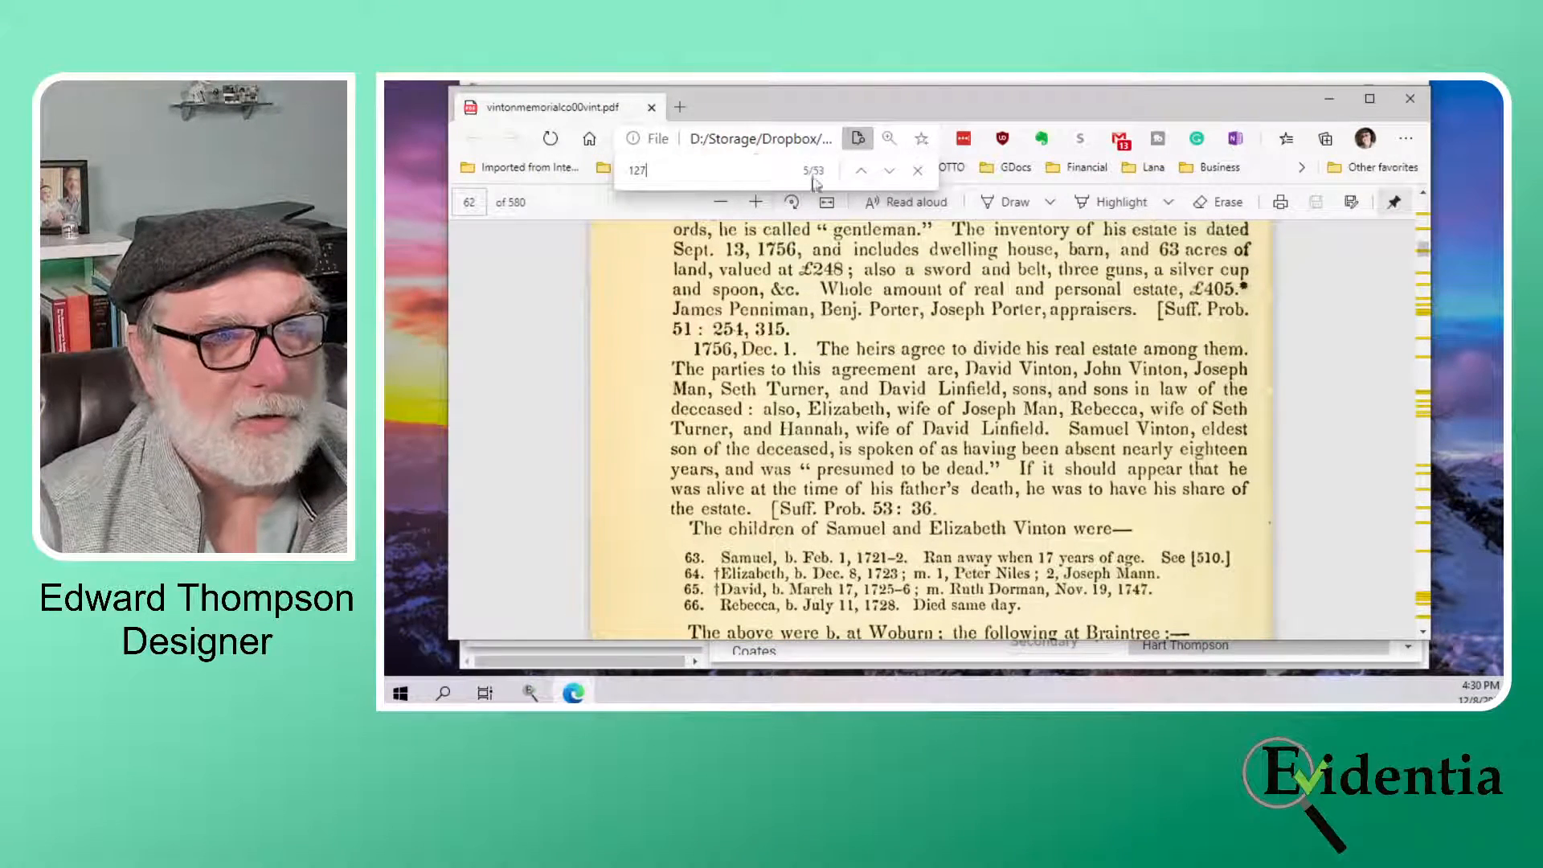
Check the following matches for 127 up to PDF page 144, and return to the match under entry 43 on PDF page 70
left_click(890, 172)
left_click(889, 172)
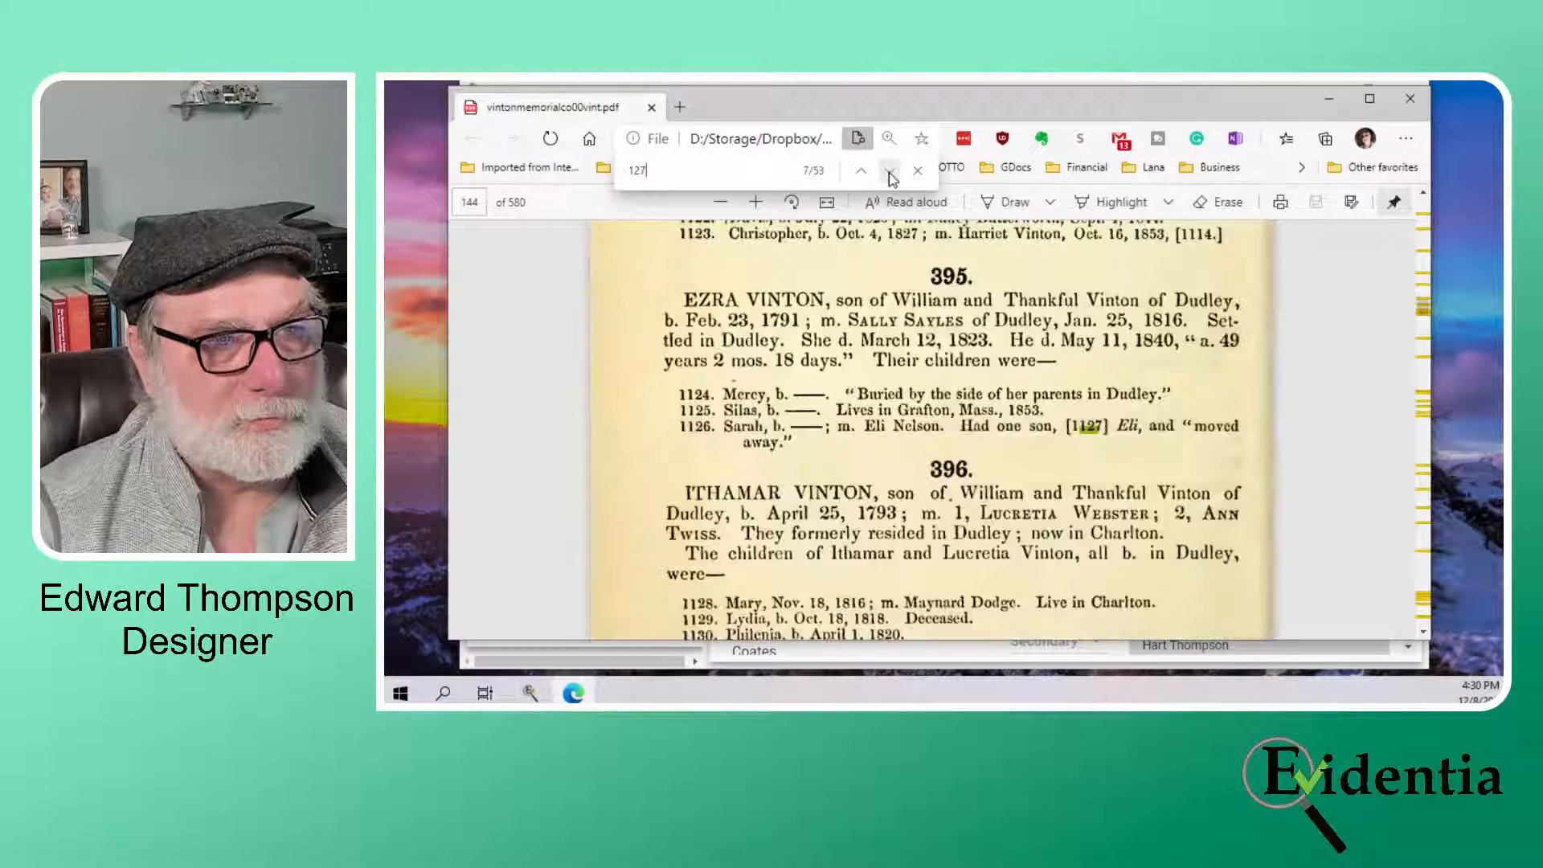
left_click(862, 172)
left_click(861, 172)
left_click(863, 172)
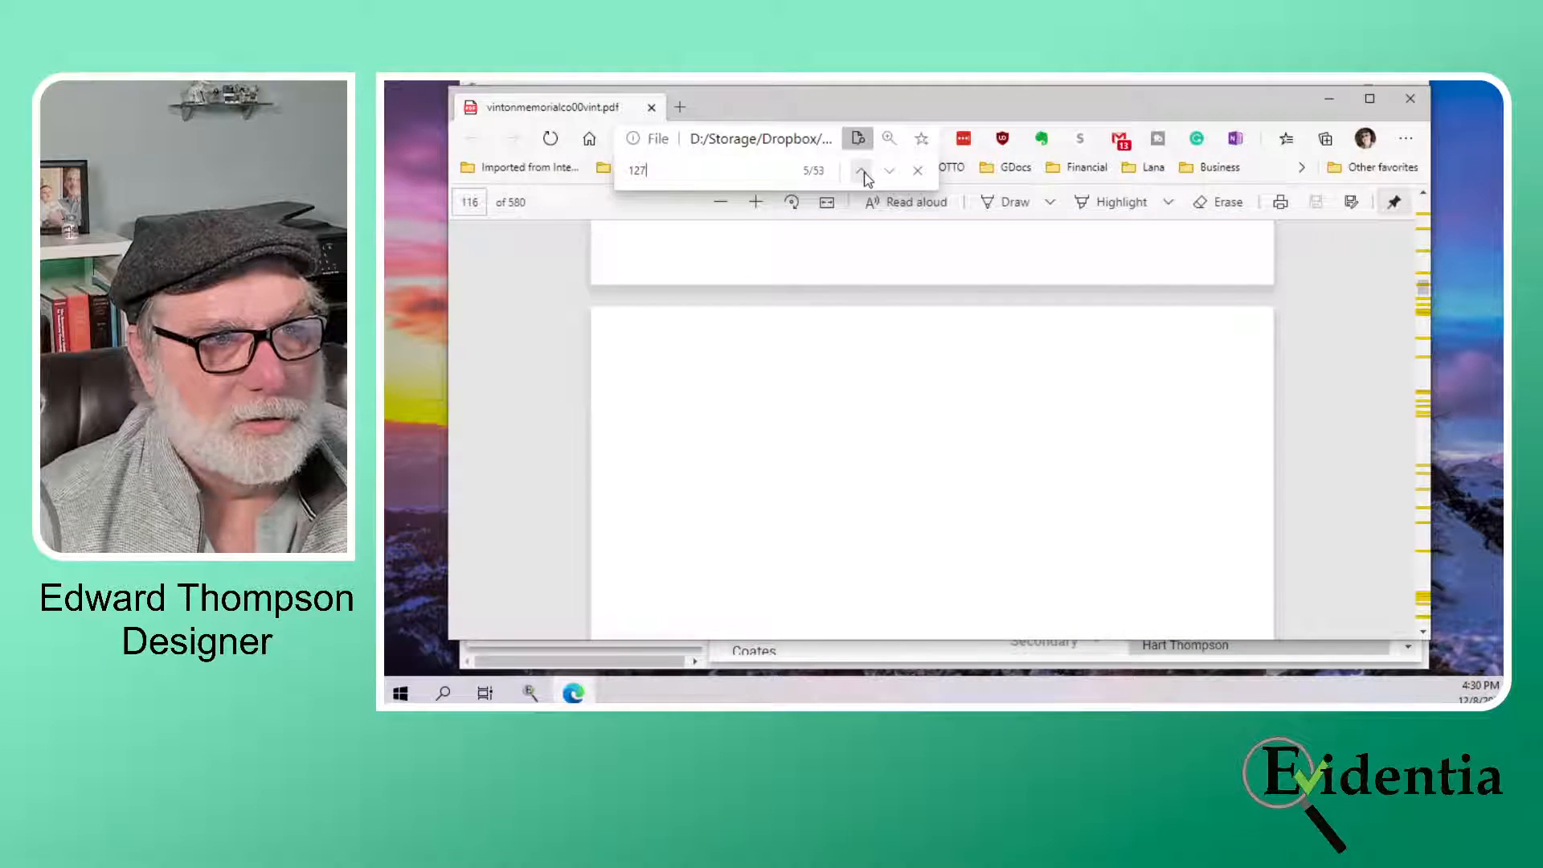
left_click(862, 172)
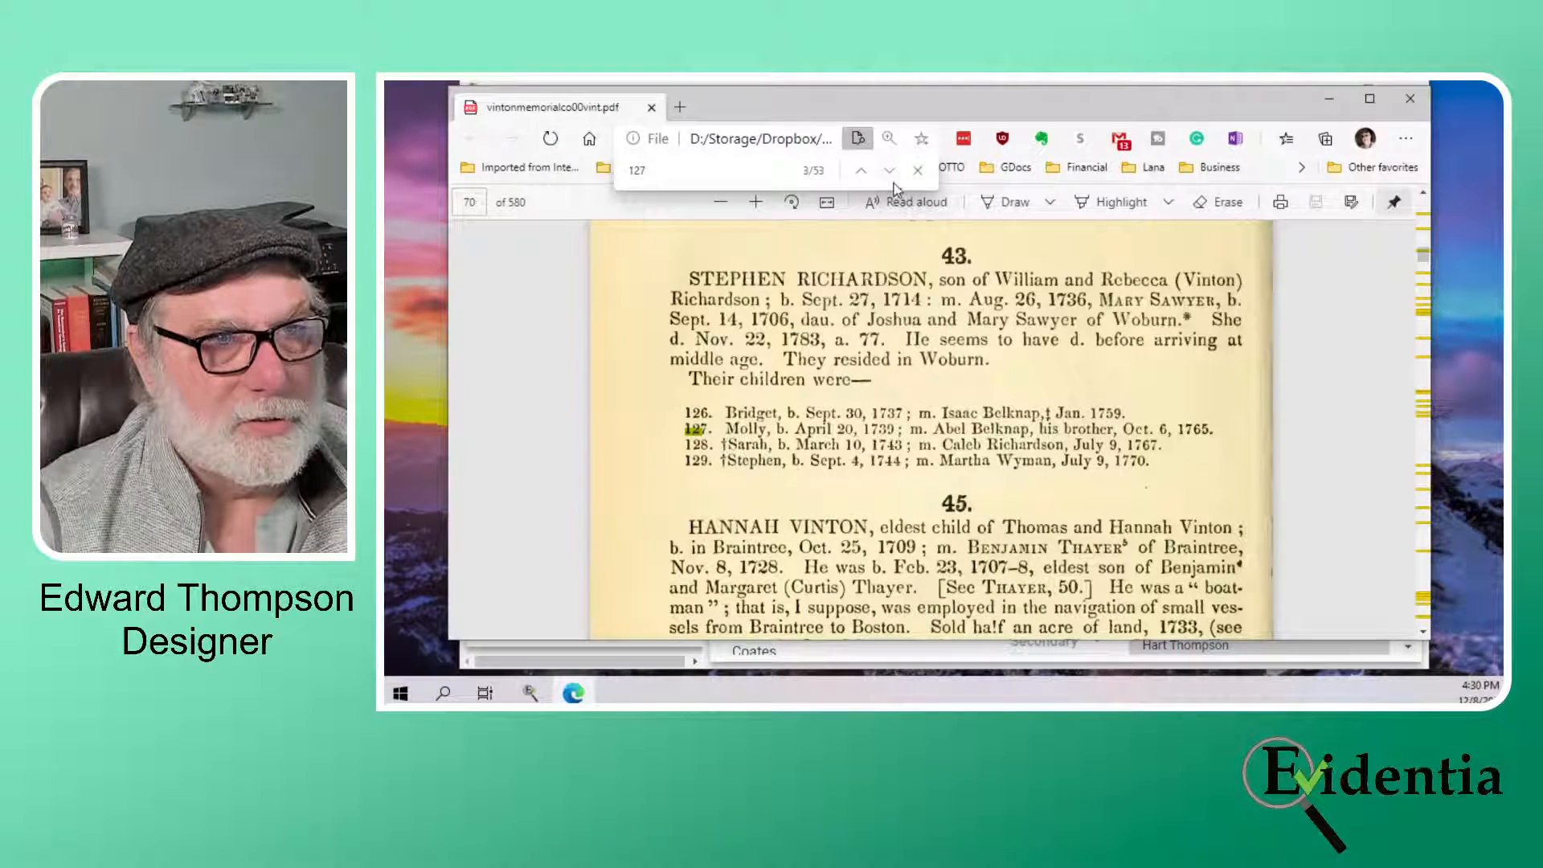
Go to the next match for 127 and examine the entries around it from 121 on PDF page 98 to 129 on page 99
left_click(890, 174)
scroll(1098, 435, "up", 10)
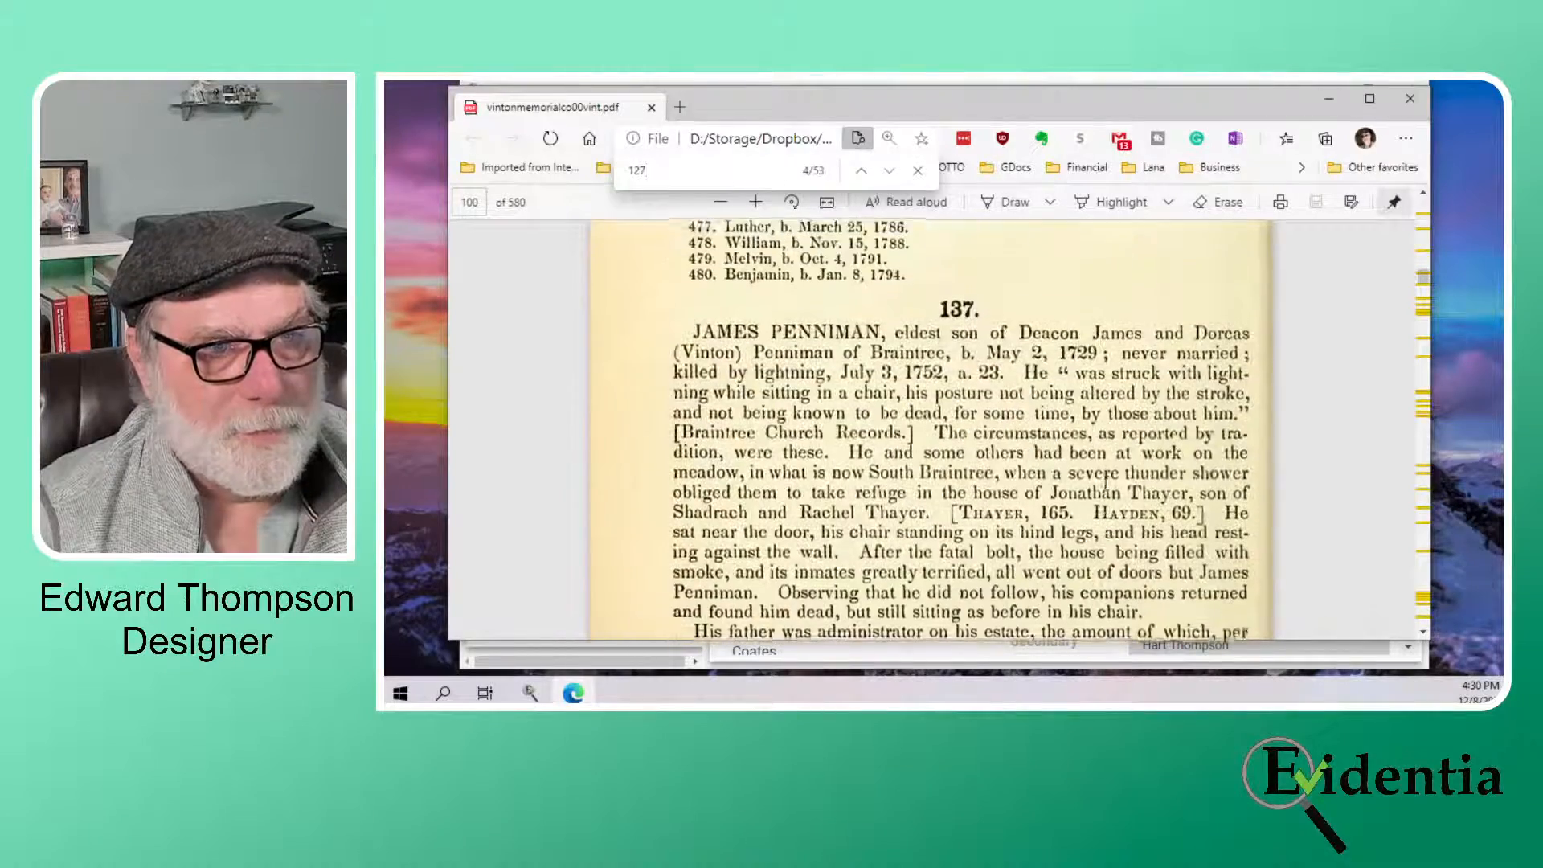
scroll(1106, 601, "up", 10)
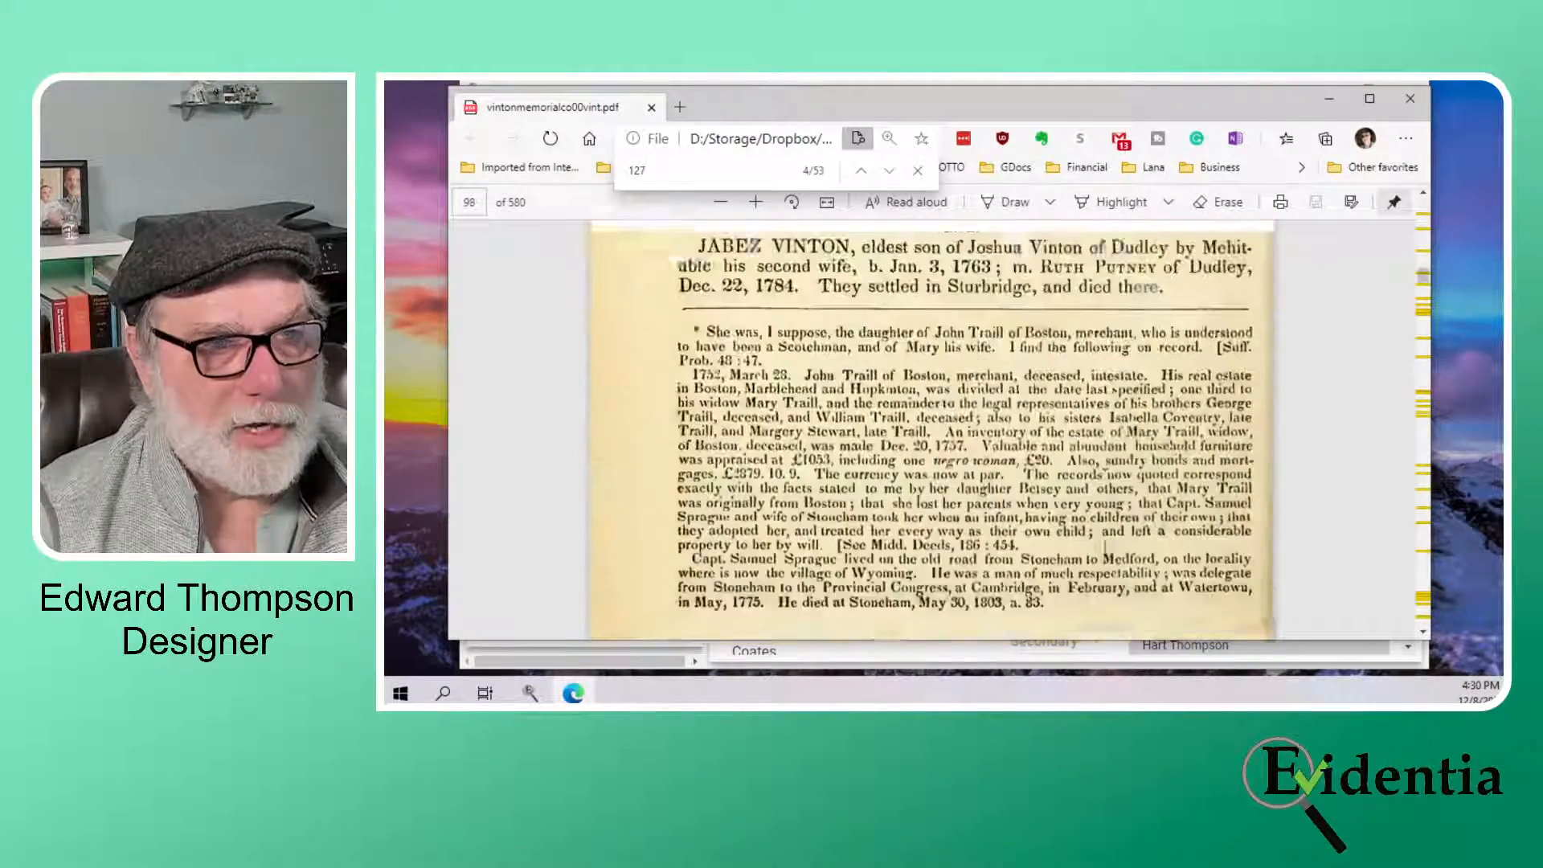
scroll(1097, 556, "down", 5)
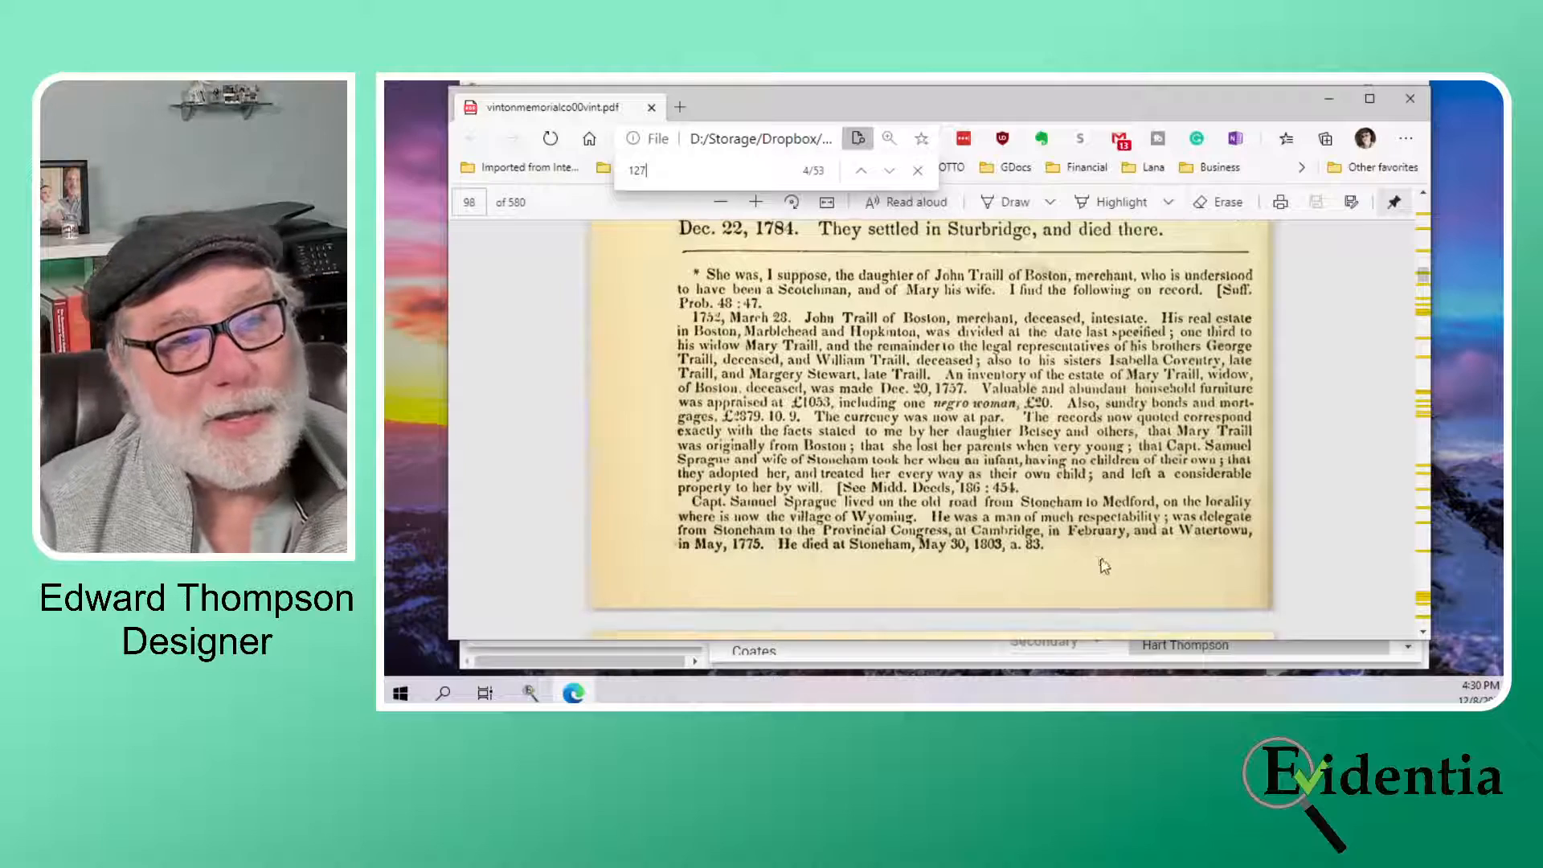
scroll(1102, 549, "up", 10)
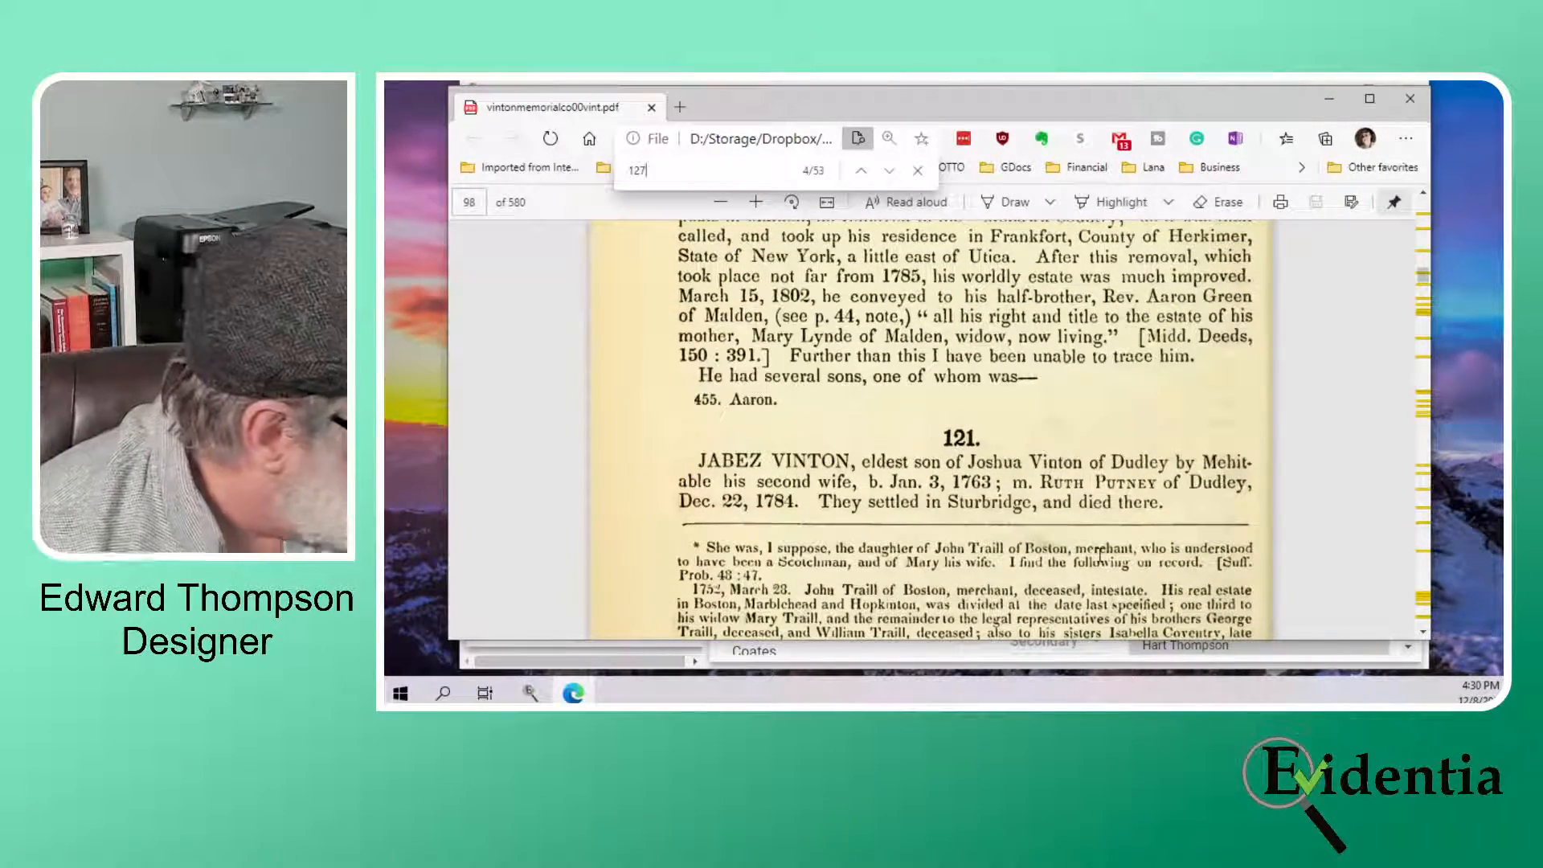
scroll(1100, 555, "down", 8)
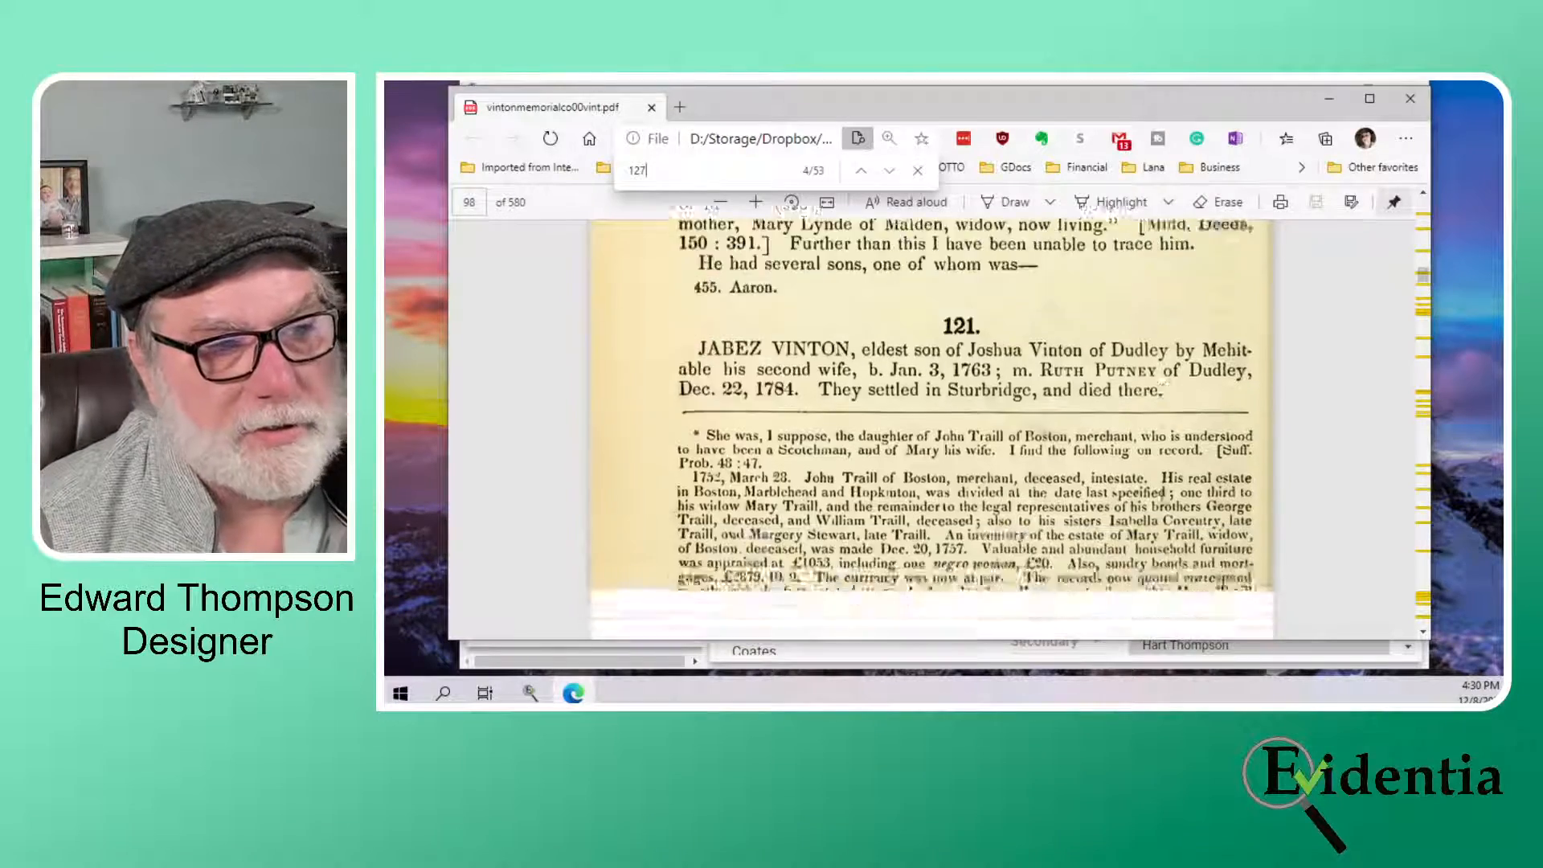
scroll(1142, 499, "down", 5)
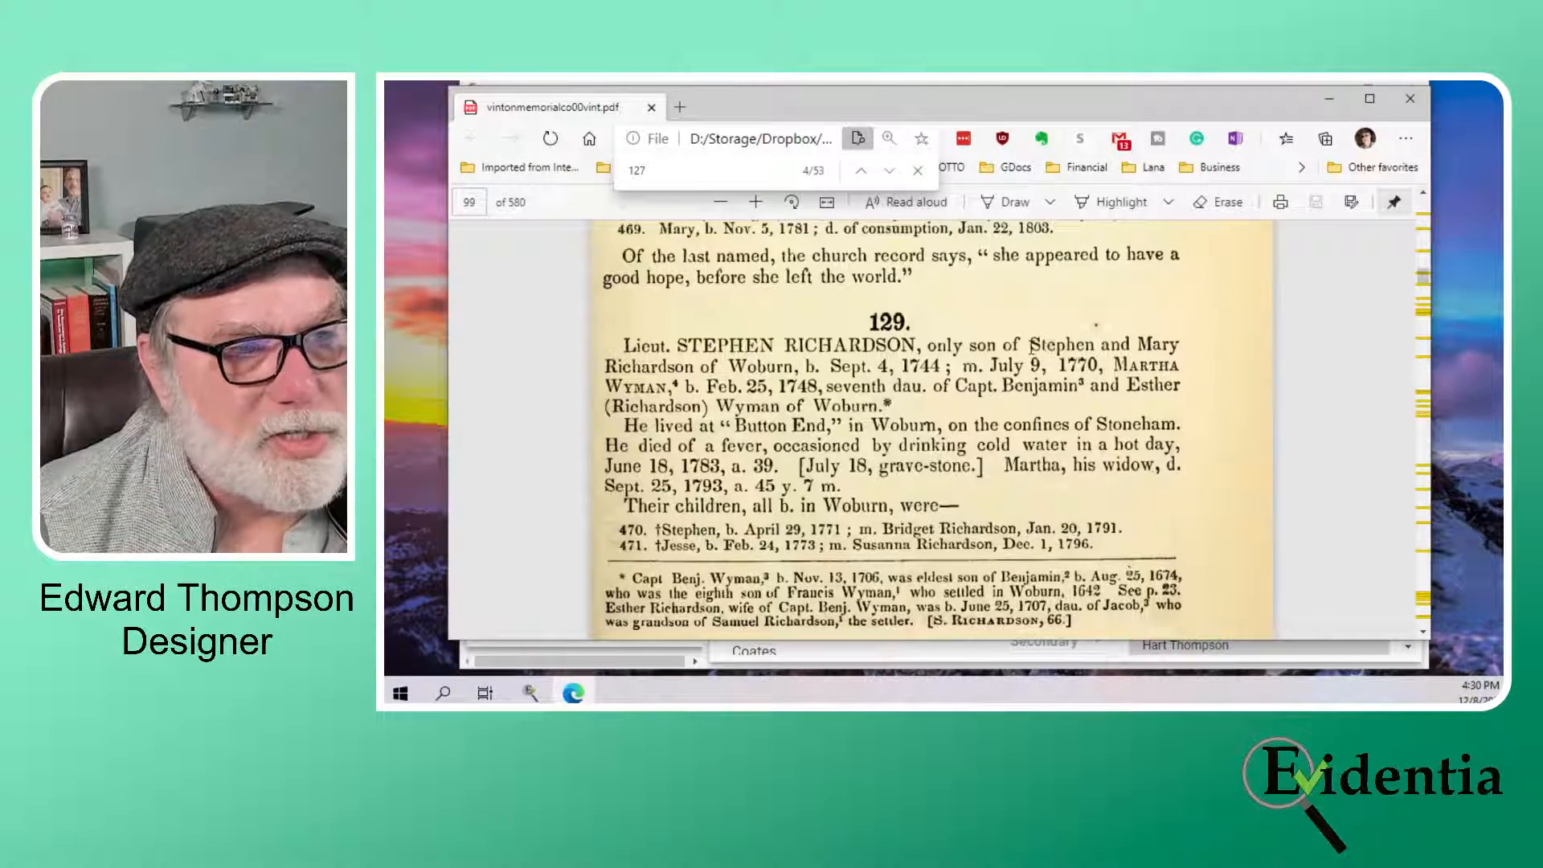
Search the PDF for entry 129's birth year, 1744, and examine the earlier match on PDF page 95 with entry 110 before it
double_click(924, 367)
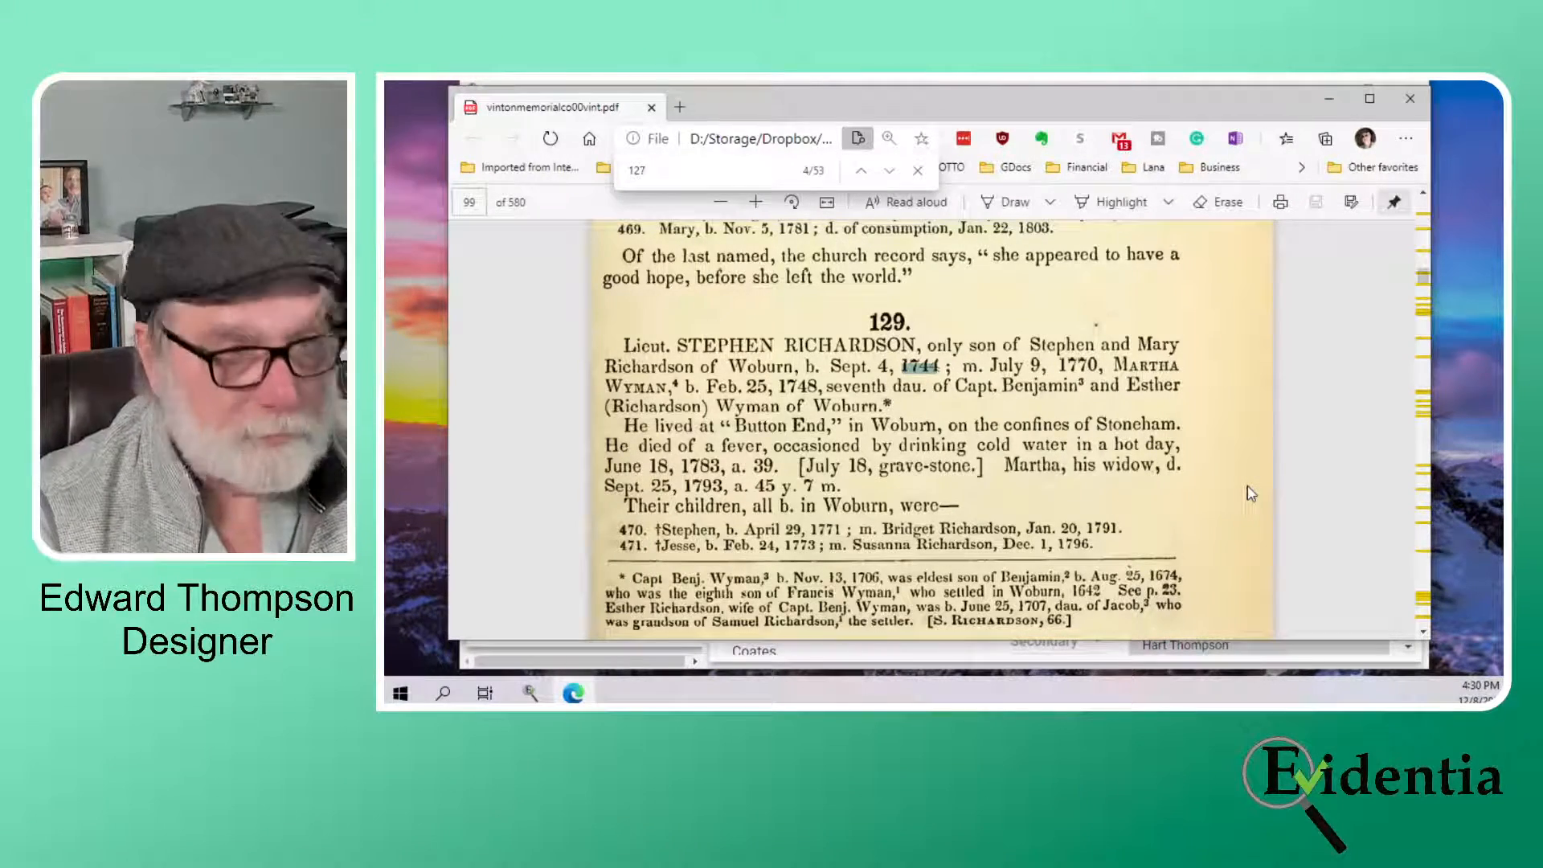
key("ctrl+f")
type("1744")
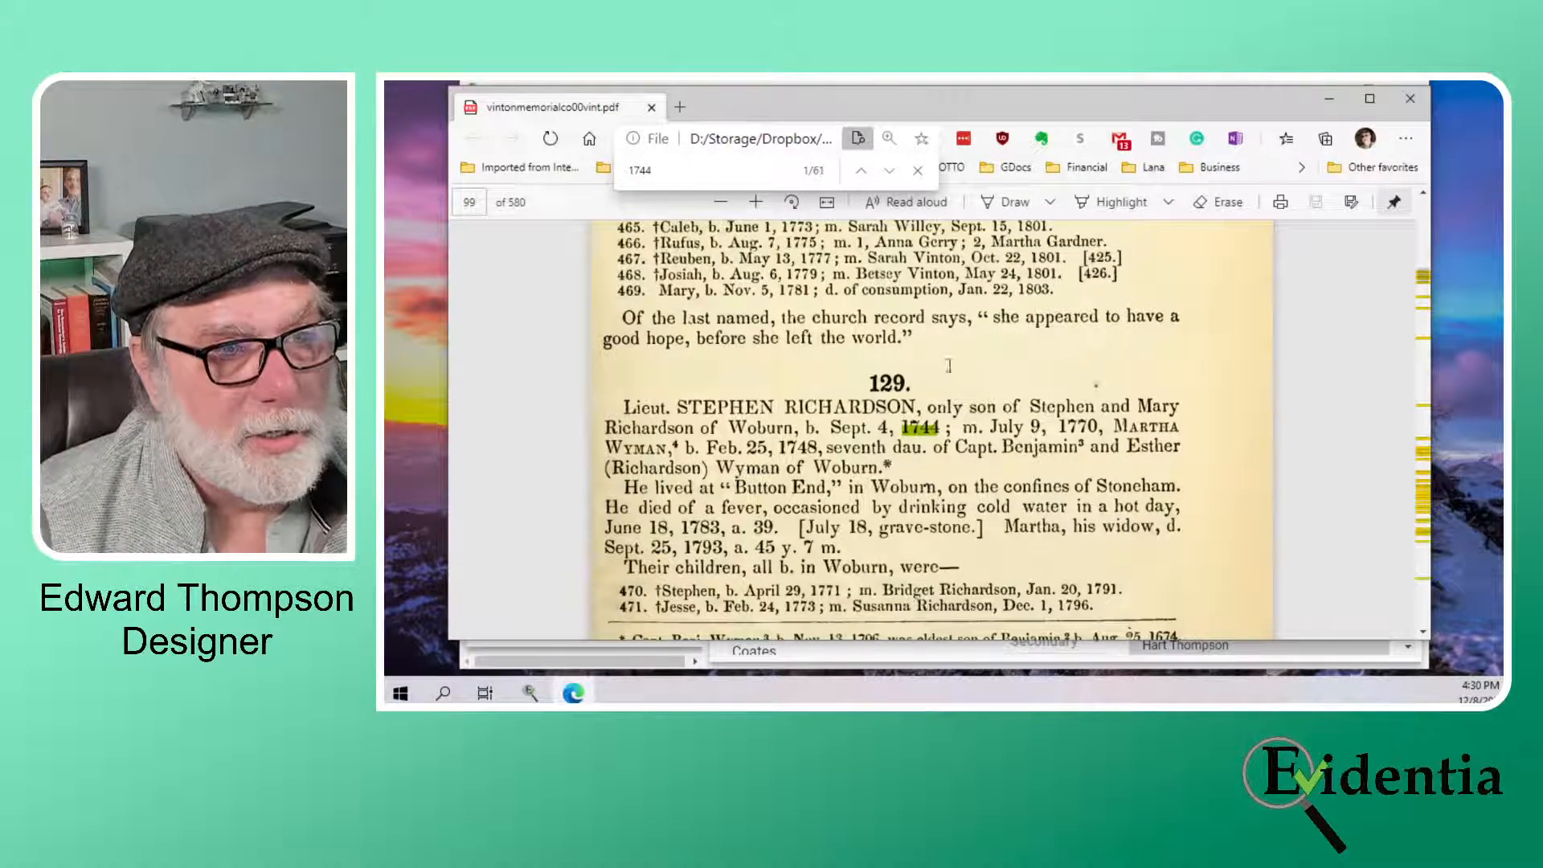
left_click(860, 171)
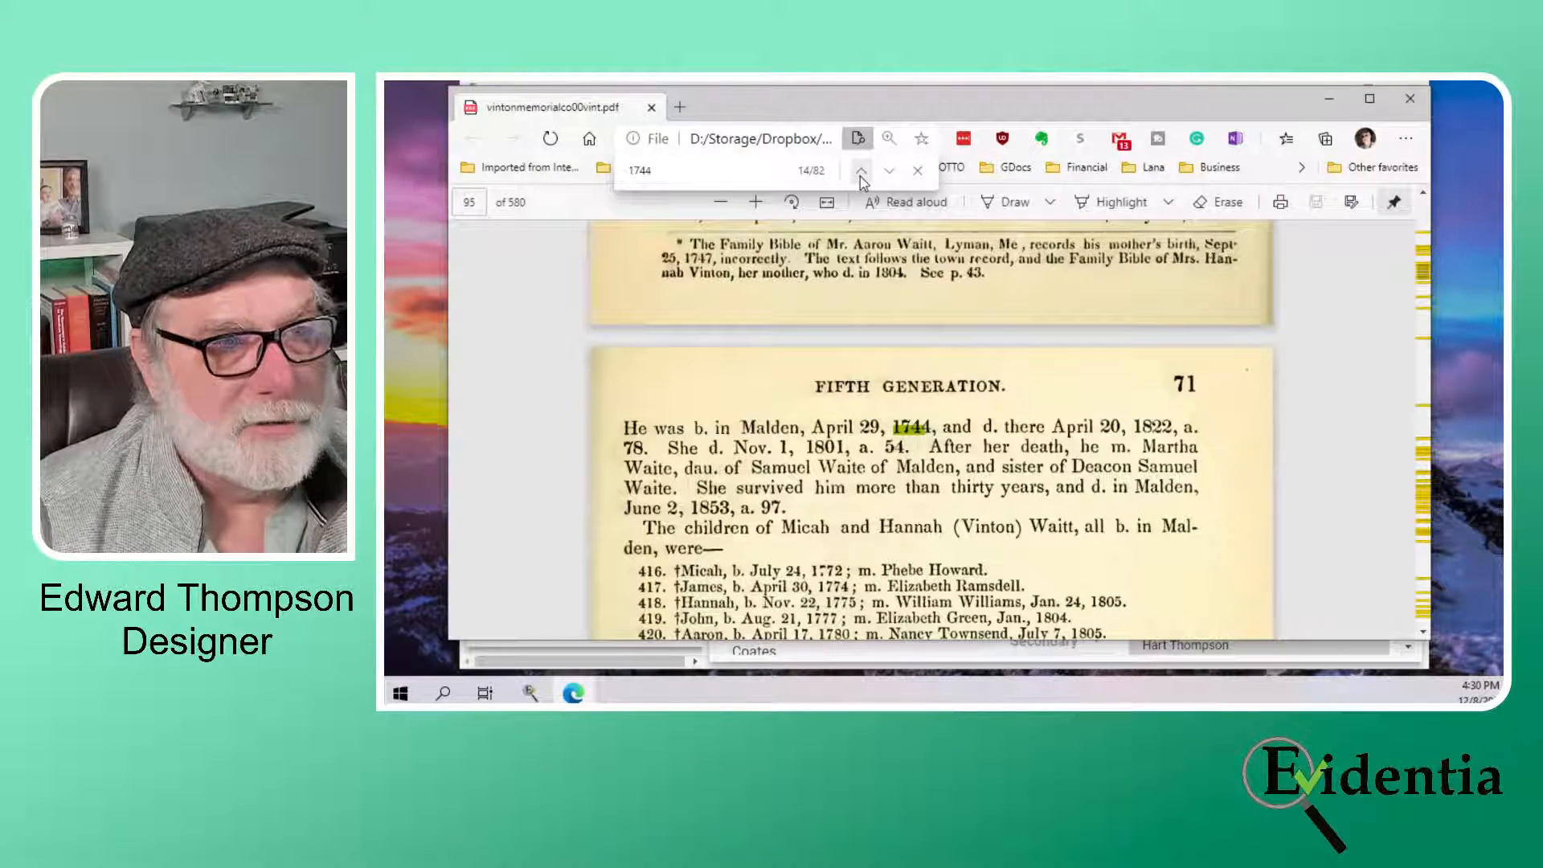
scroll(919, 387, "up", 2)
scroll(918, 387, "up", 1)
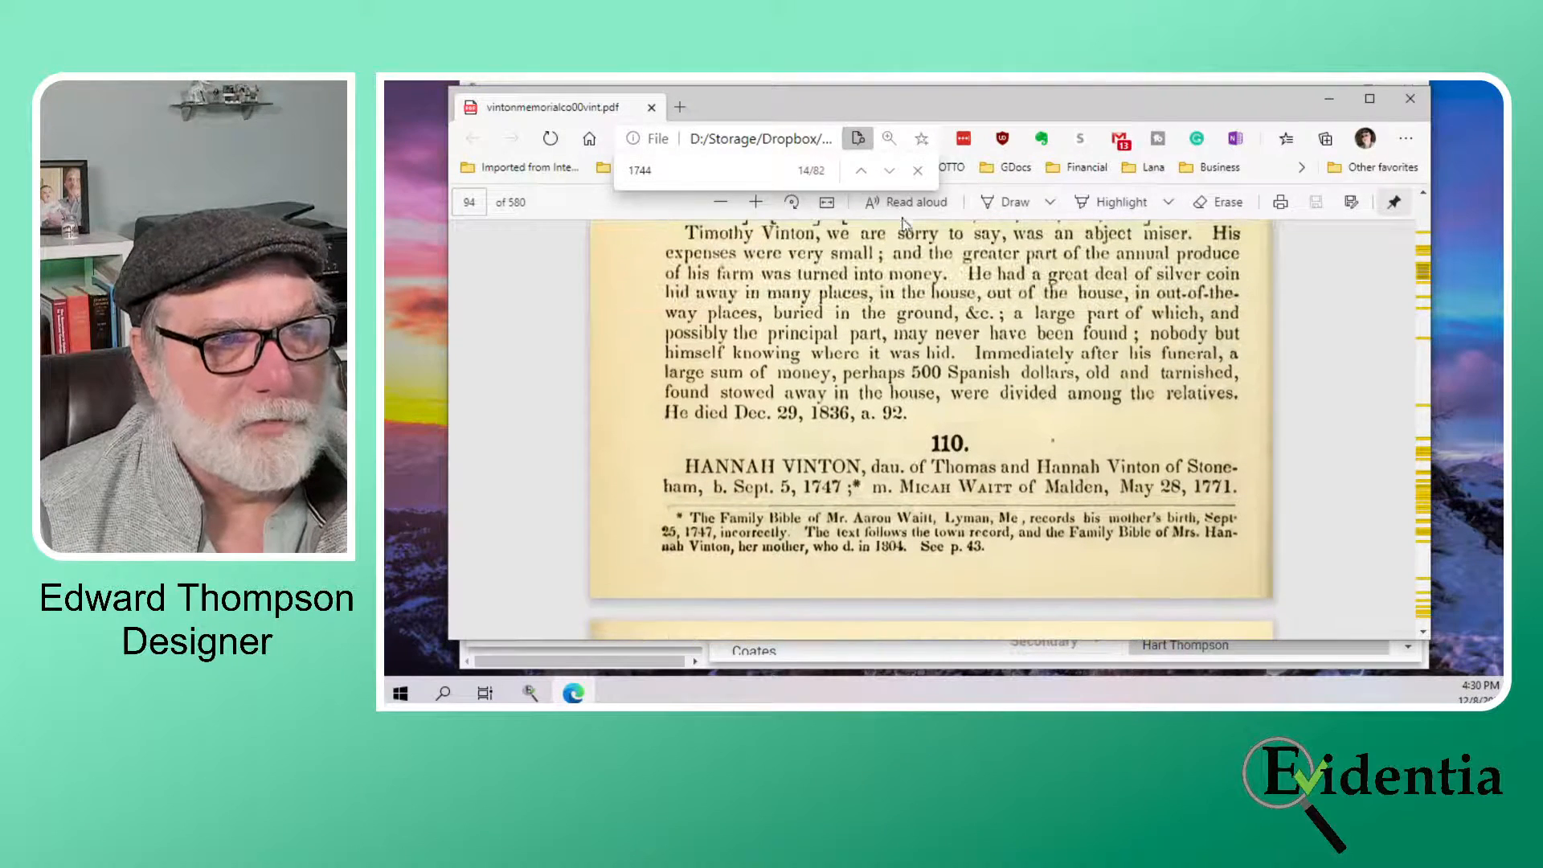
Go back through the earlier 1744 matches to child 129 on PDF page 70 and examine the parents' details in entry 43
left_click(860, 171)
left_click(860, 172)
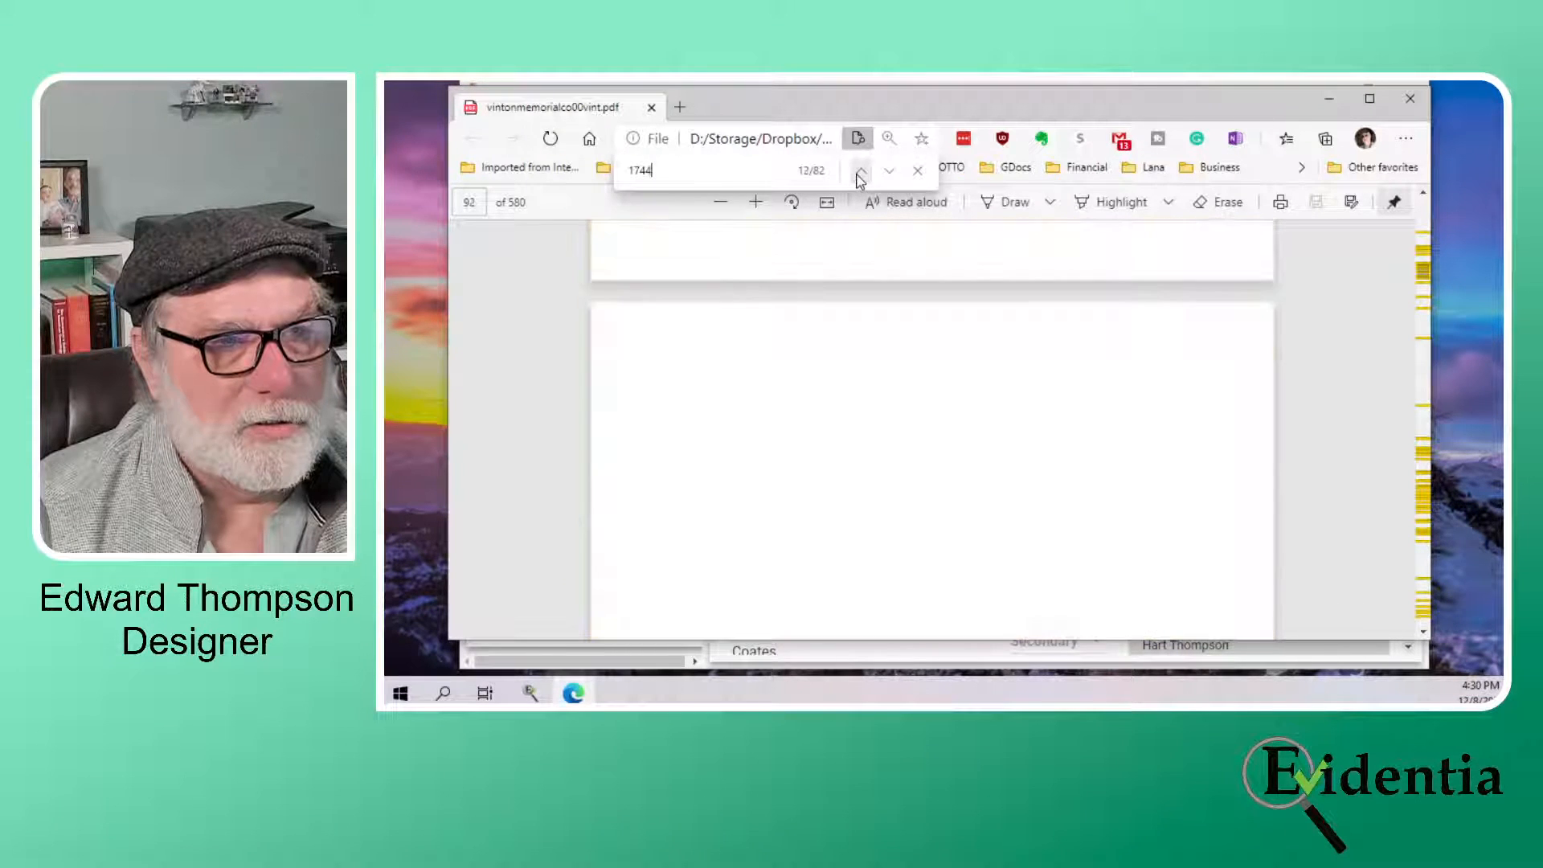
left_click(860, 171)
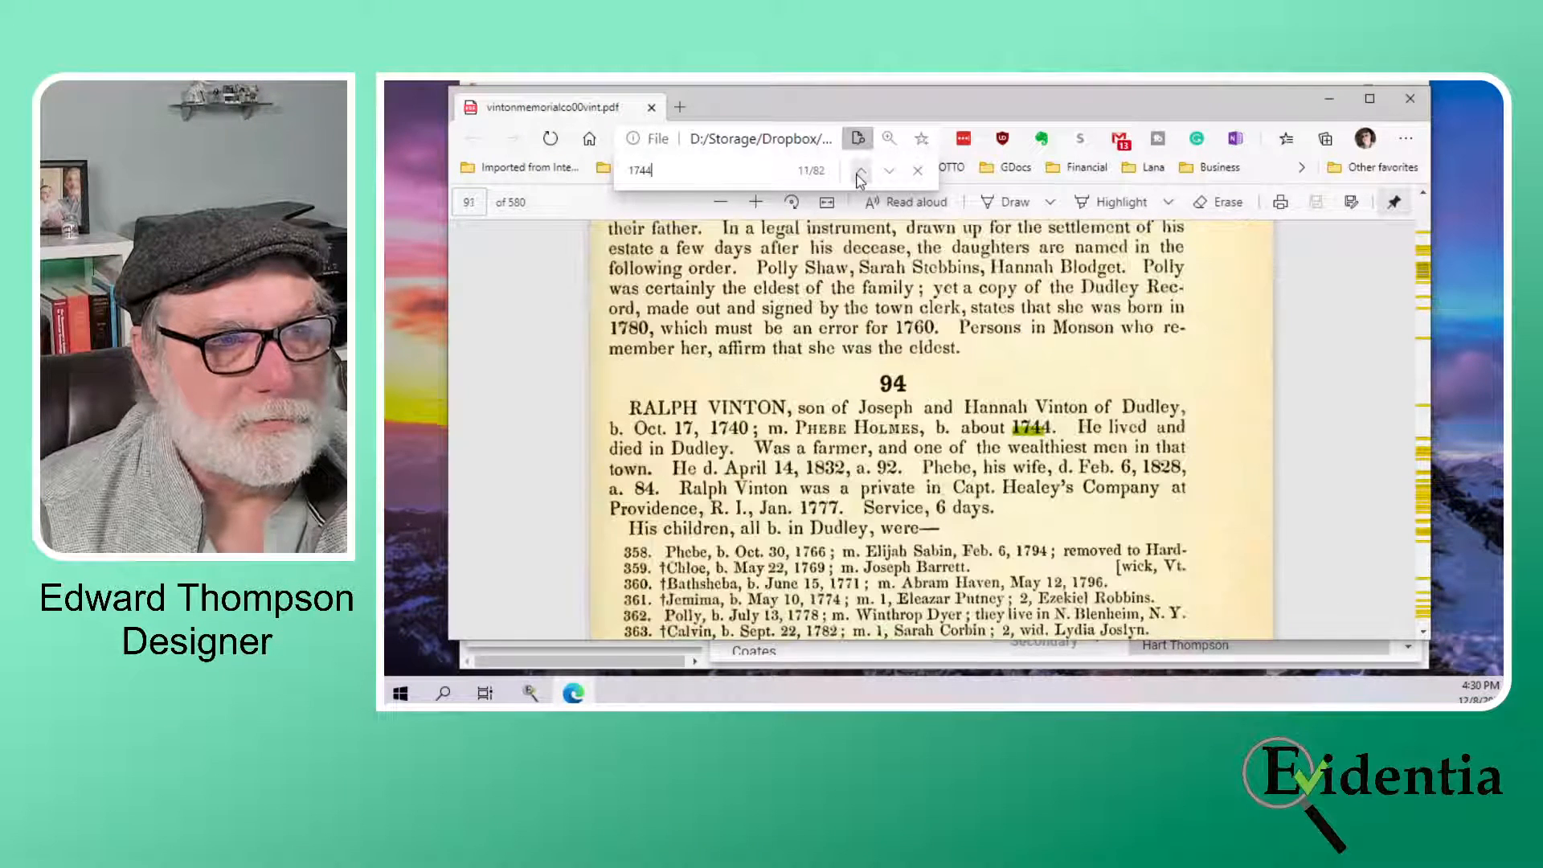
left_click(860, 172)
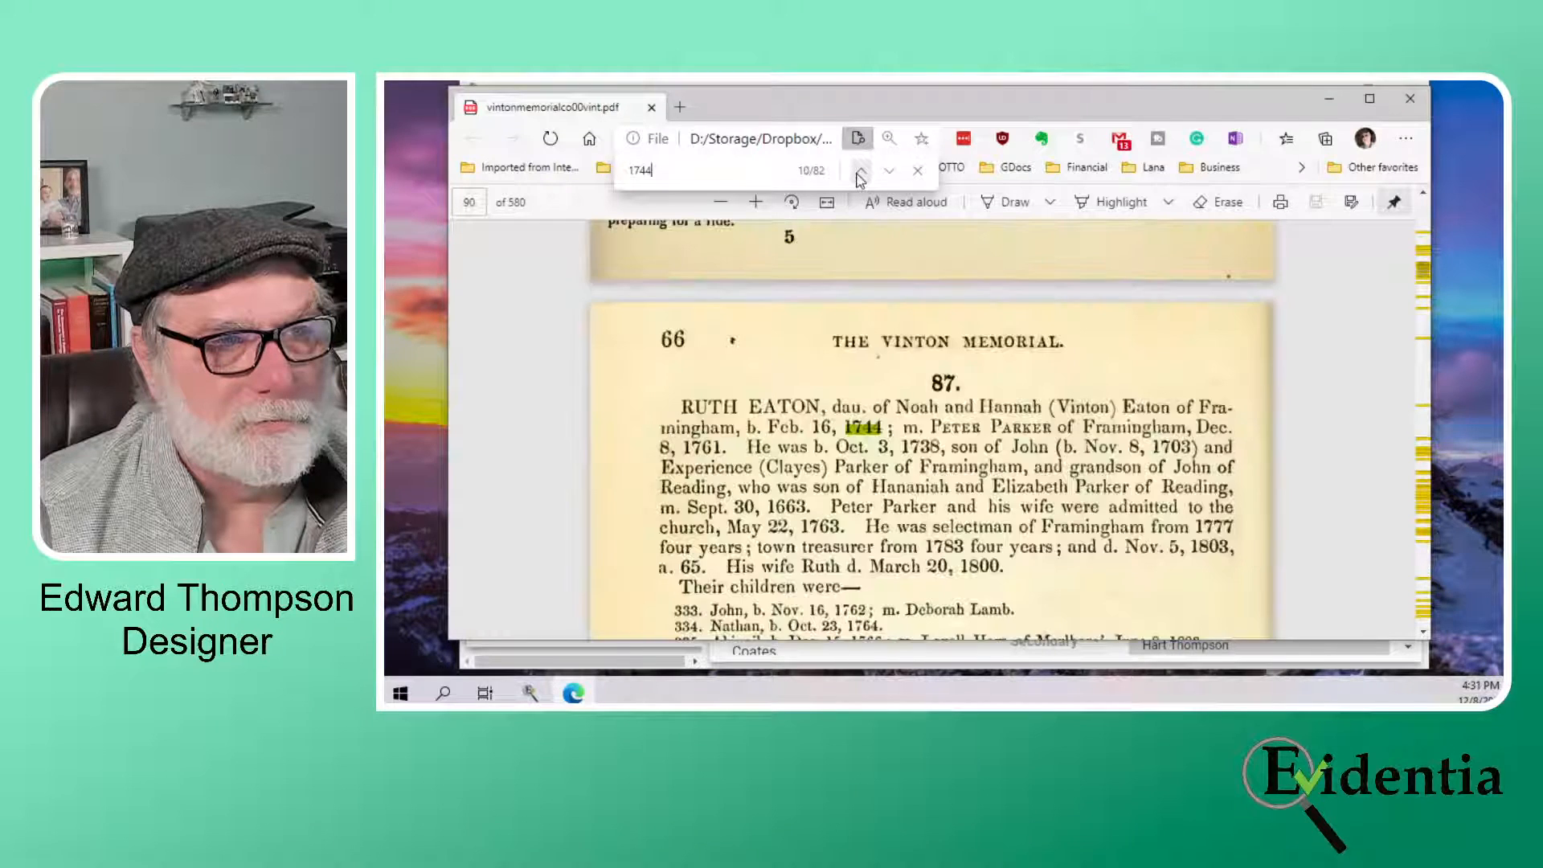
left_click(860, 171)
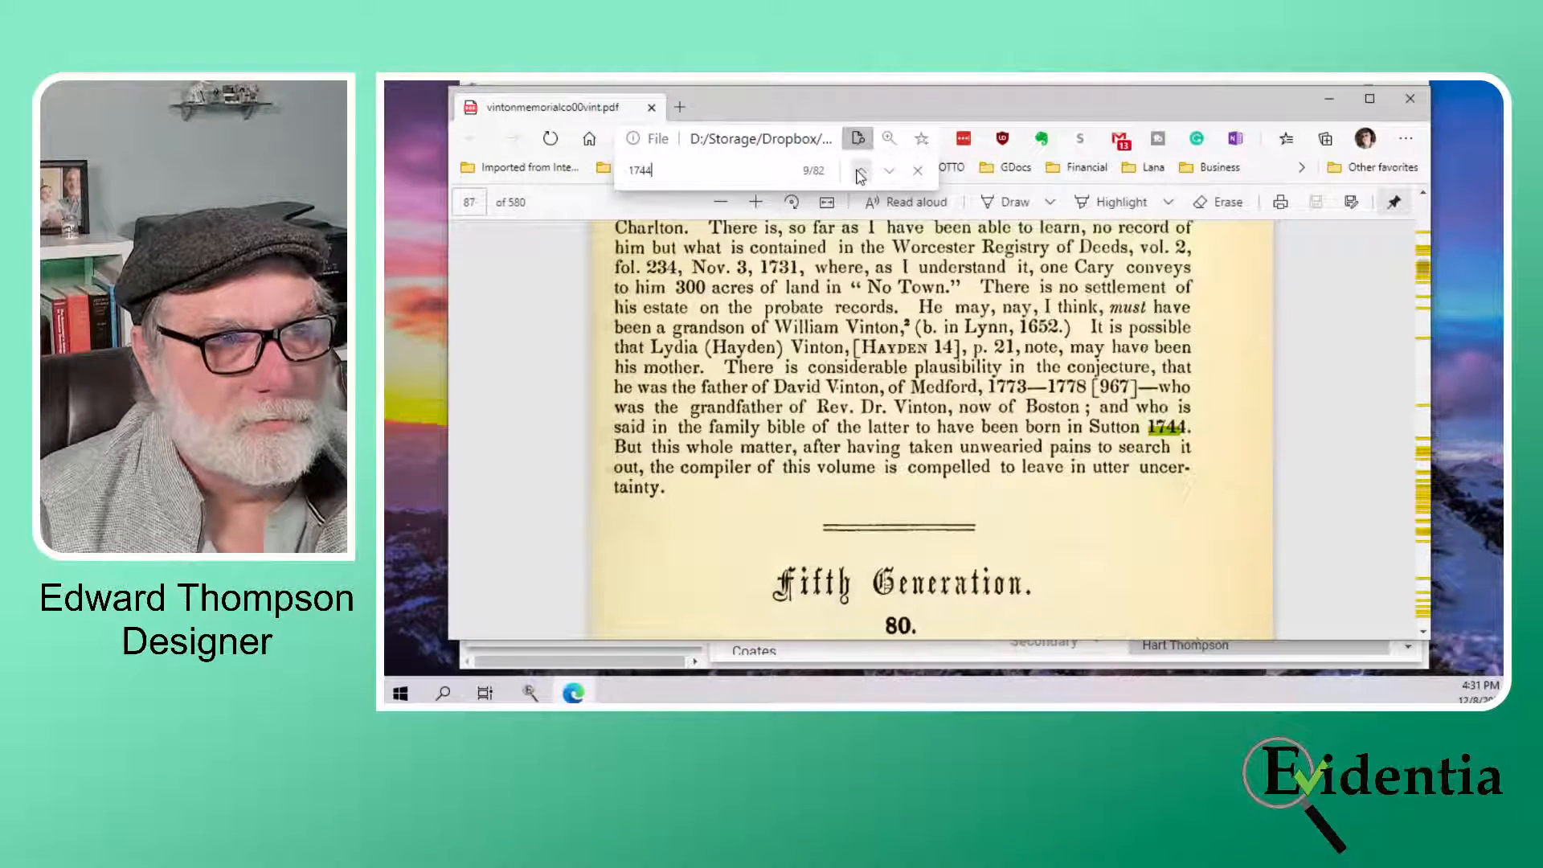
left_click(862, 174)
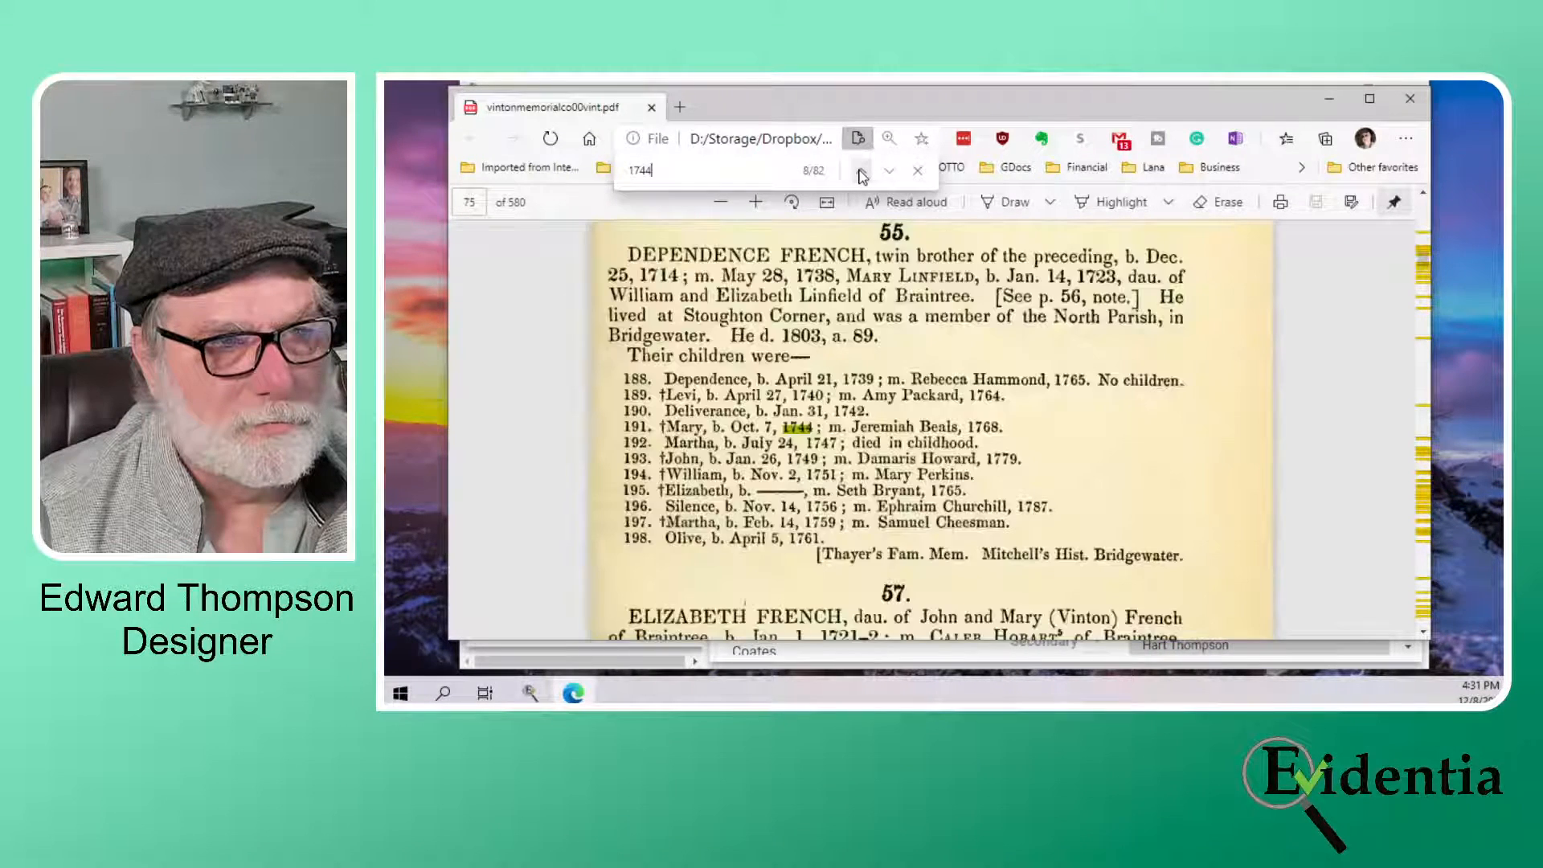
left_click(862, 174)
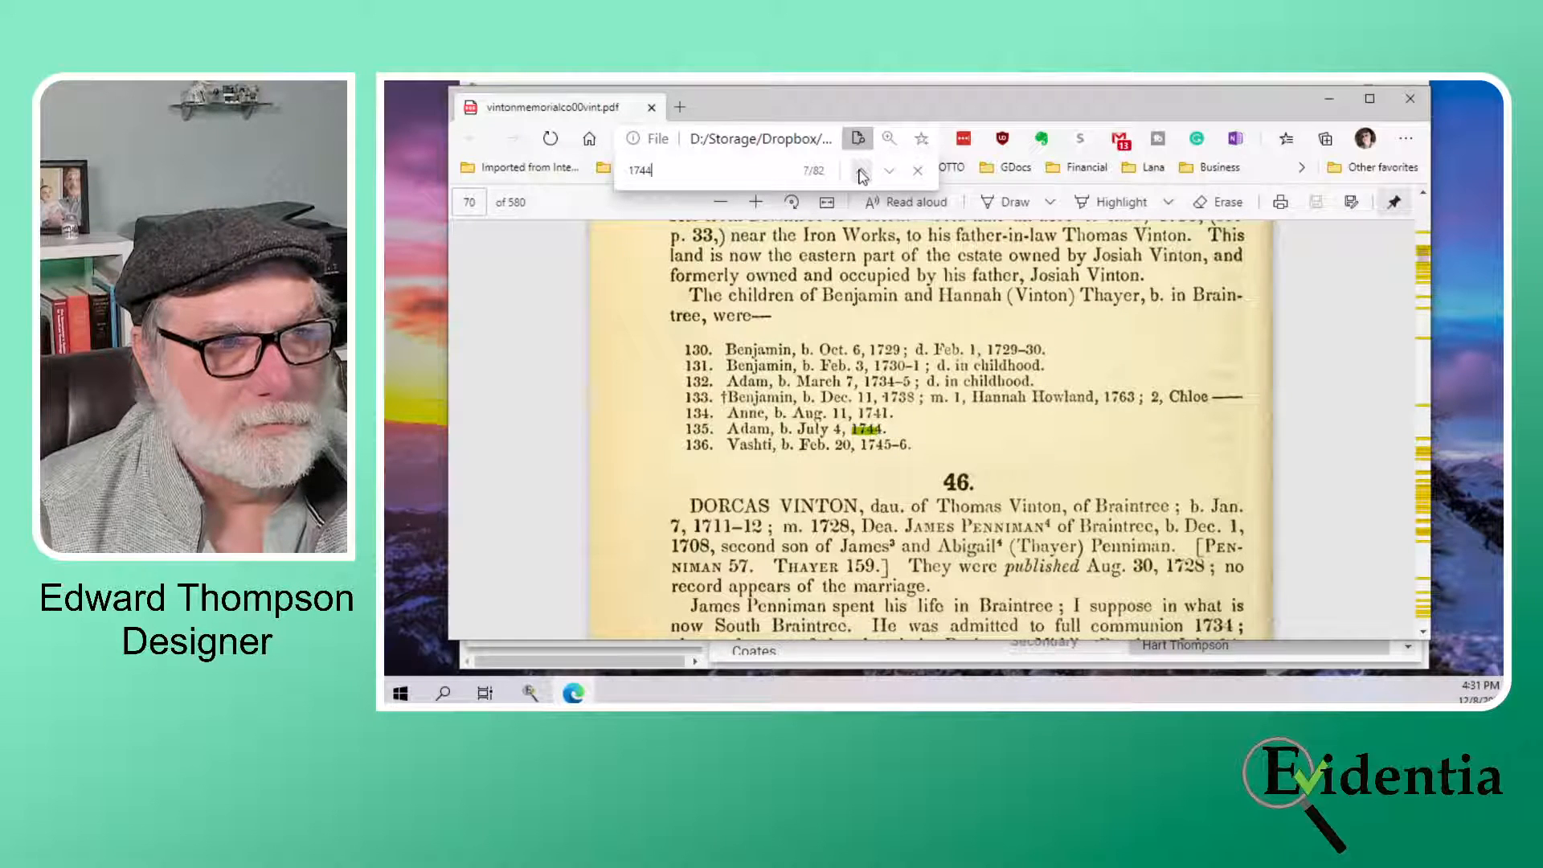
left_click(862, 173)
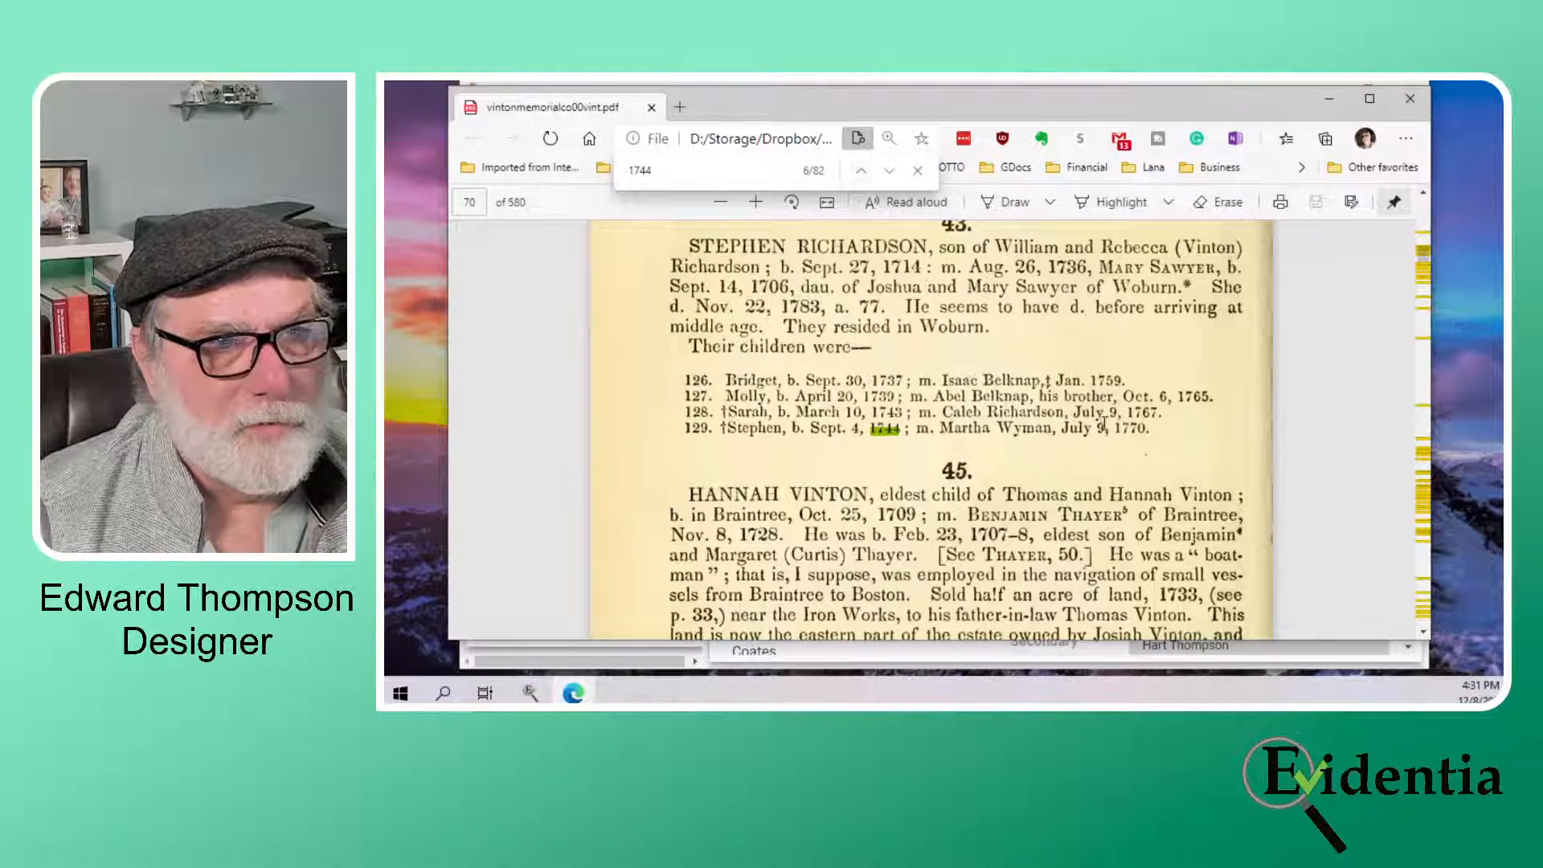
scroll(1105, 424, "up", 1)
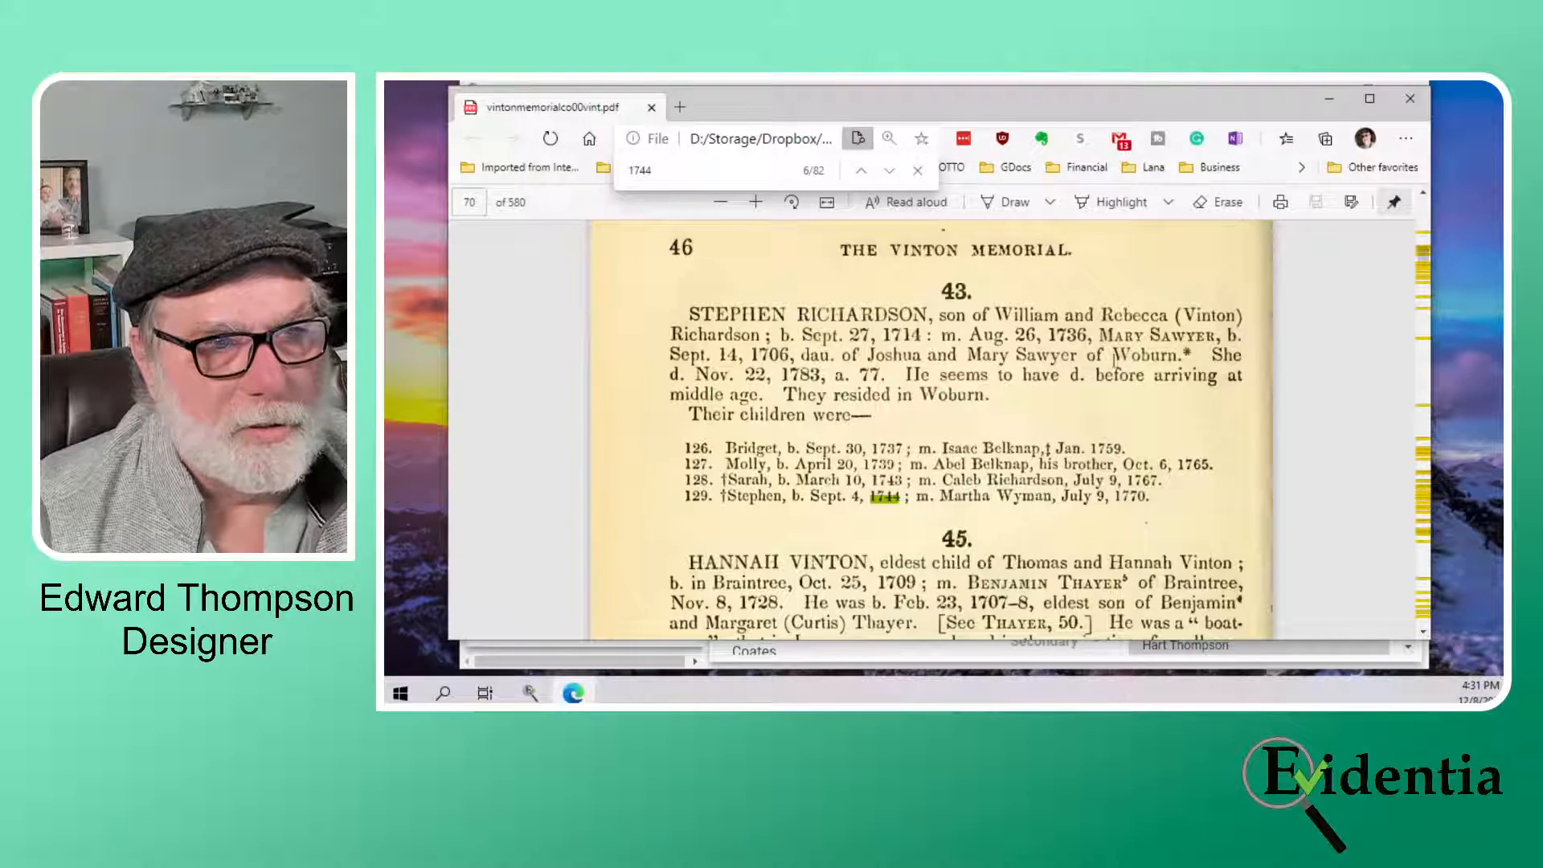
scroll(1049, 402, "up", 1)
scroll(1049, 402, "down", 1)
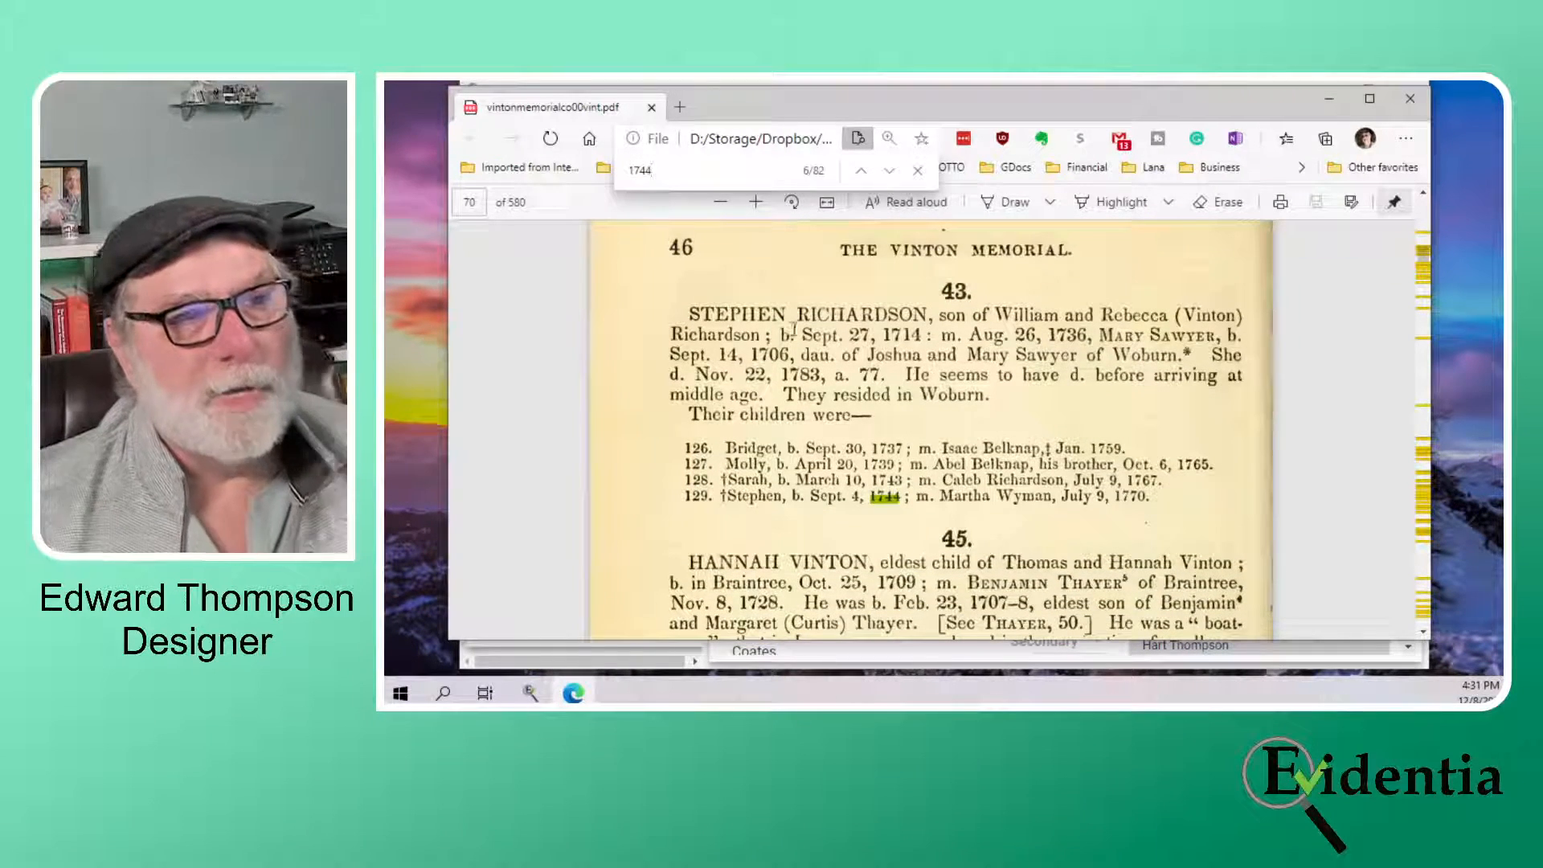